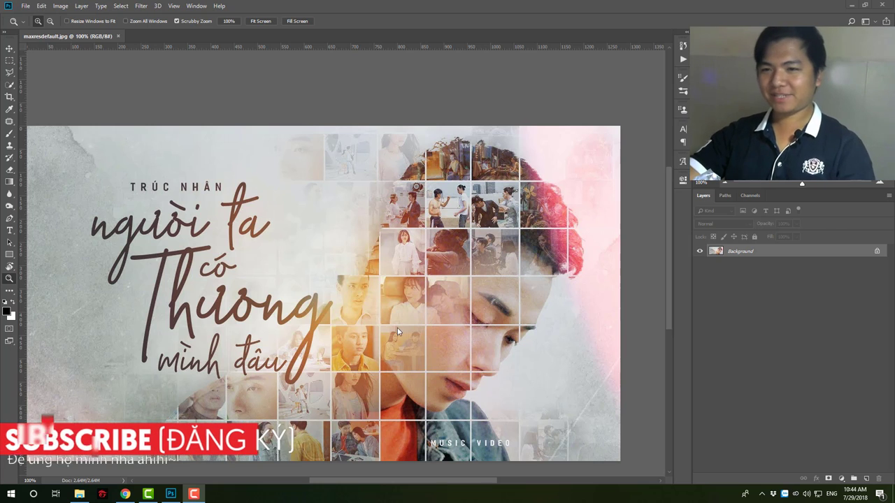
Inspect the reference poster's photo grid and glance through the wedding photo folder.
alt+click(376, 292)
click(312, 274)
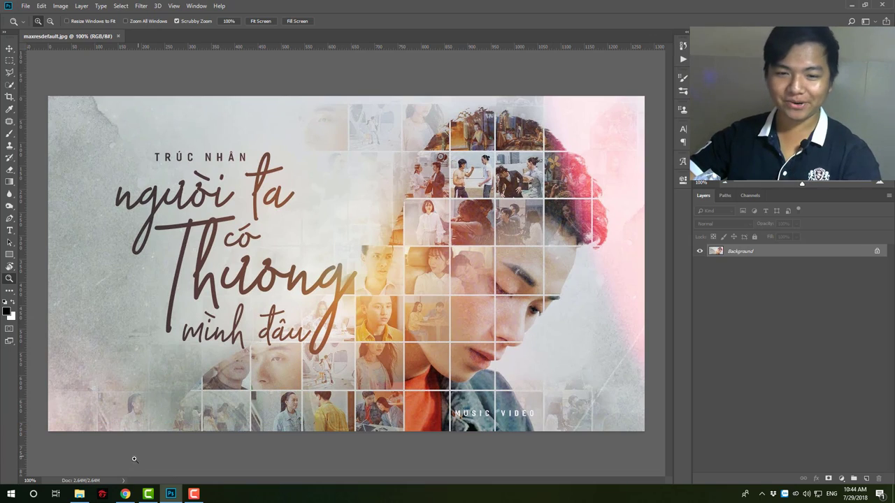
click(79, 494)
double_click(290, 184)
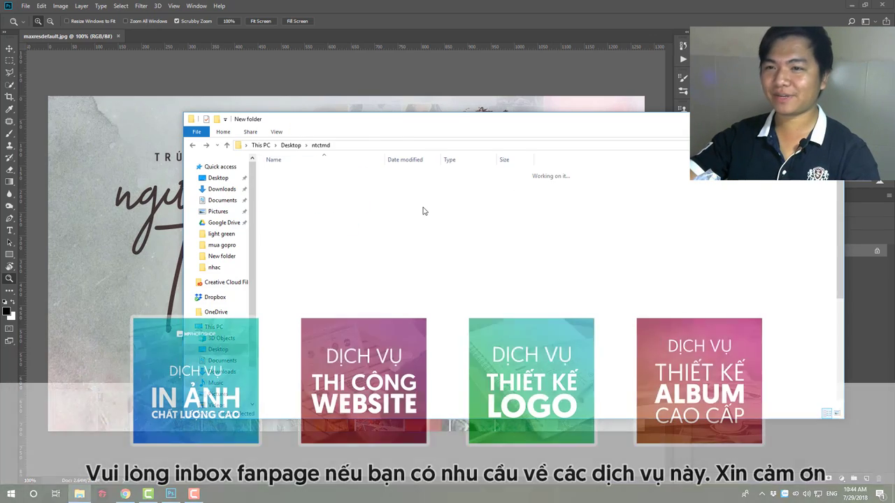
scroll(846, 195, down, 2)
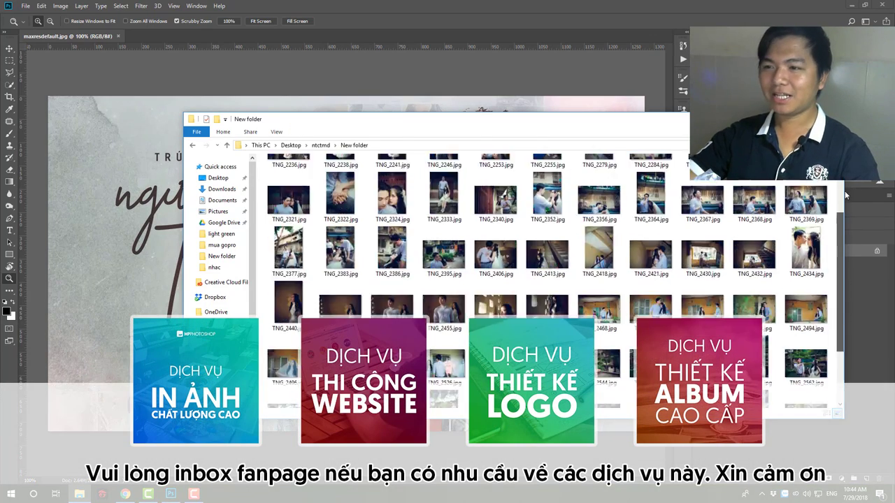
click(192, 144)
click(664, 291)
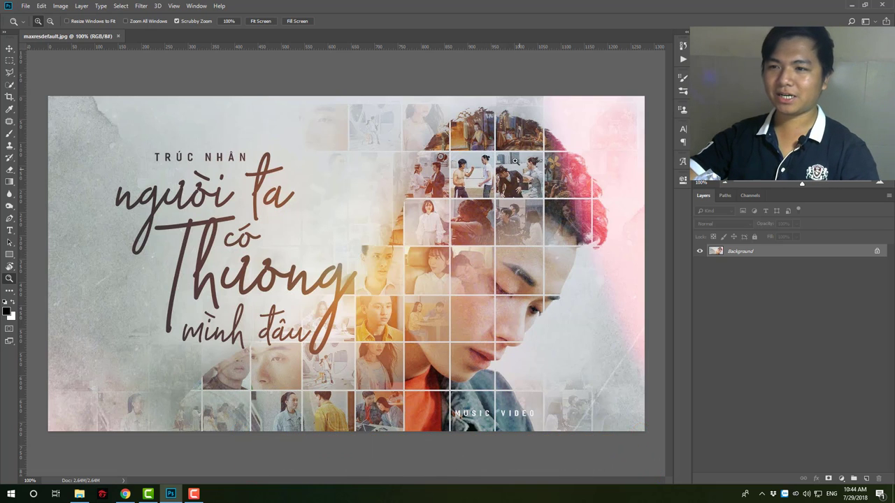
drag(574, 196, 609, 195)
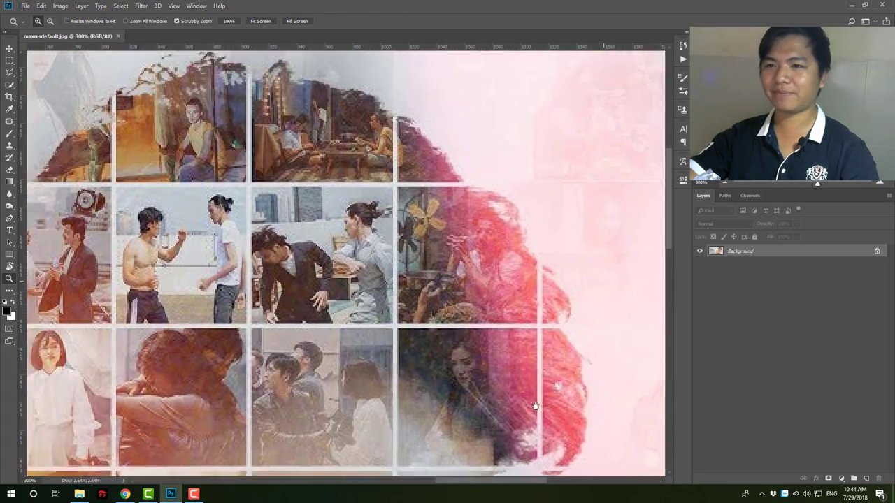
drag(273, 182, 305, 293)
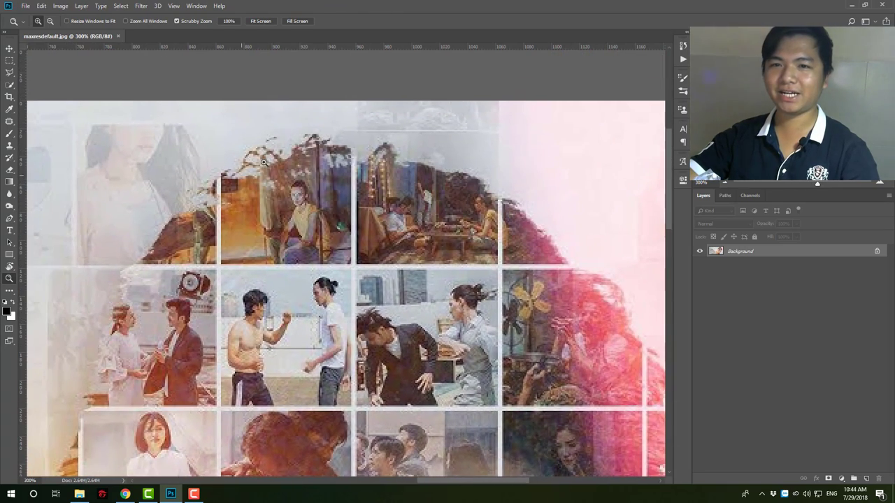
alt+click(305, 172)
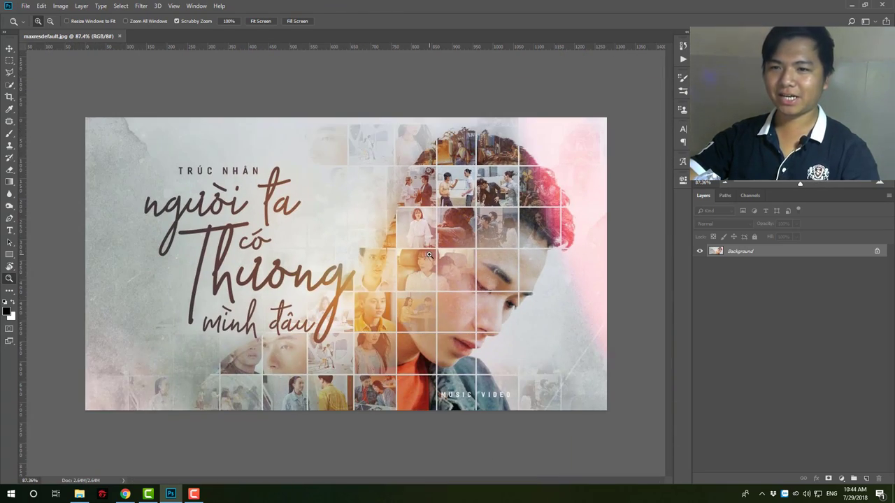
click(429, 254)
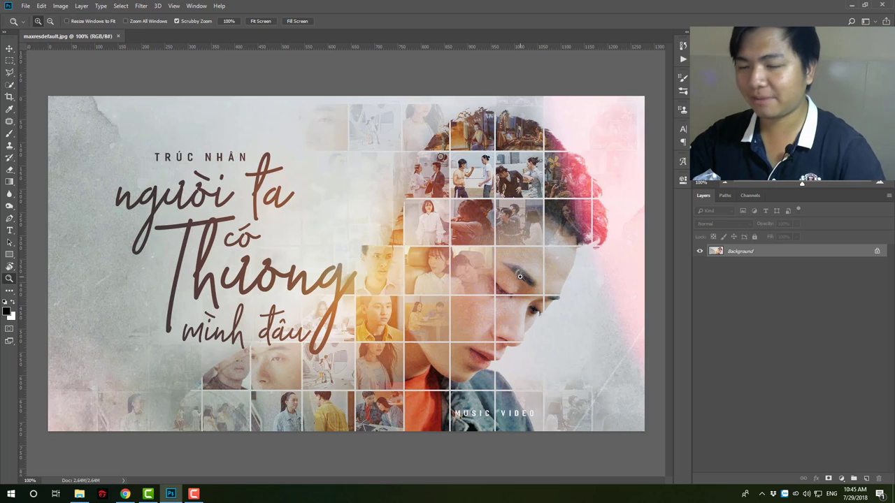
Create a new blank document using the A4 preset.
click(27, 6)
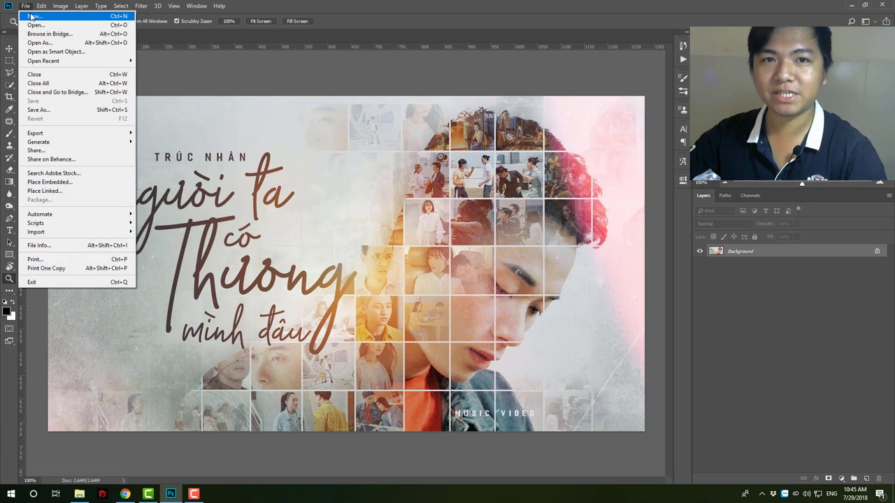
click(423, 132)
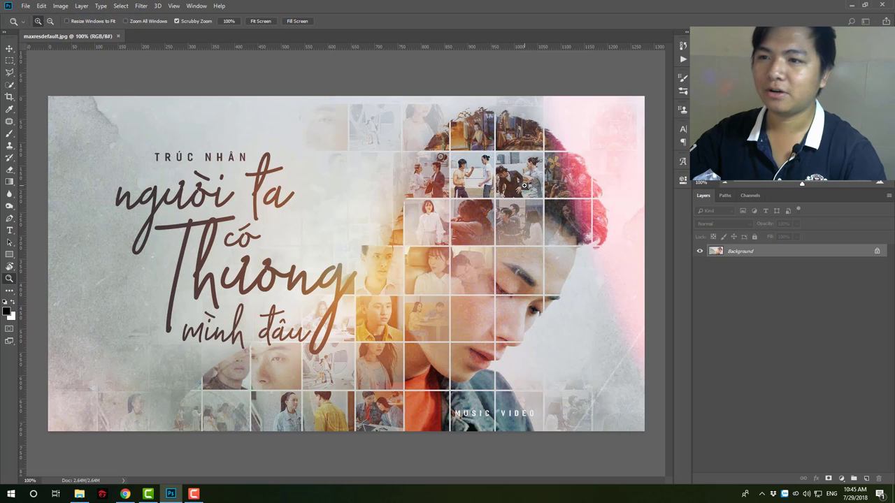
key(ctrl+n)
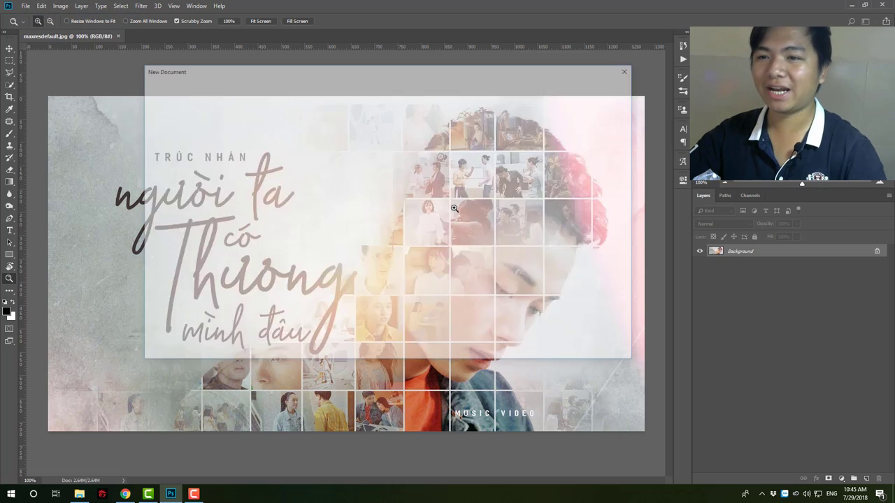
drag(346, 64, 384, 64)
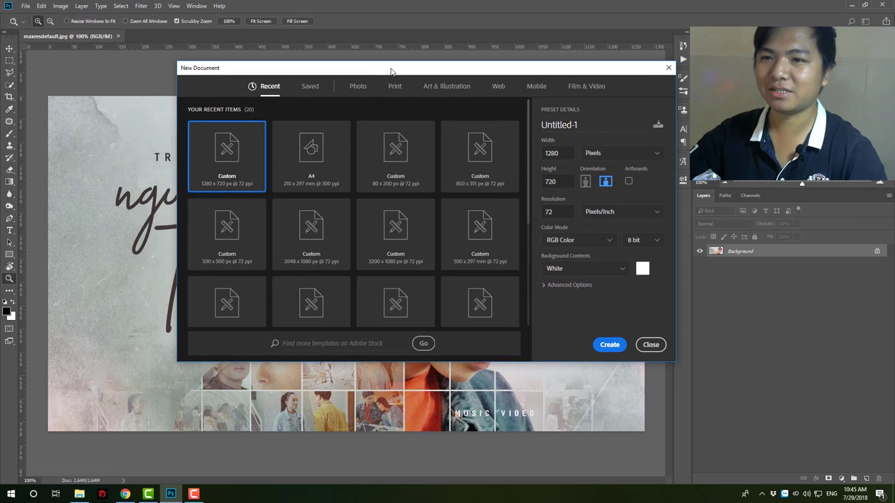
click(331, 165)
click(615, 350)
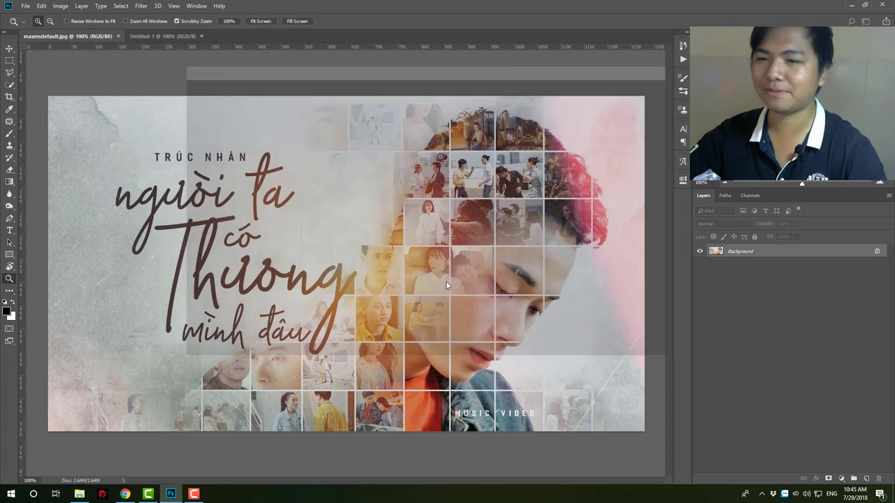
Rotate the canvas 90° clockwise to landscape orientation.
click(61, 6)
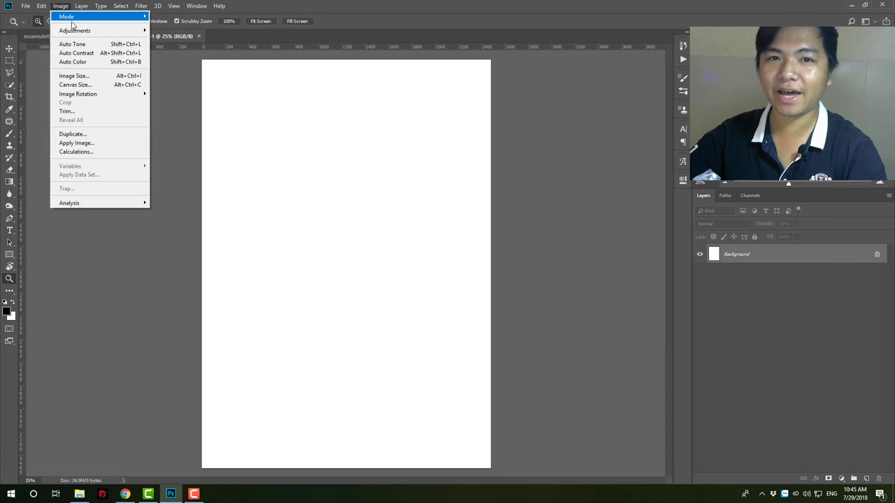
mouse_move(79, 94)
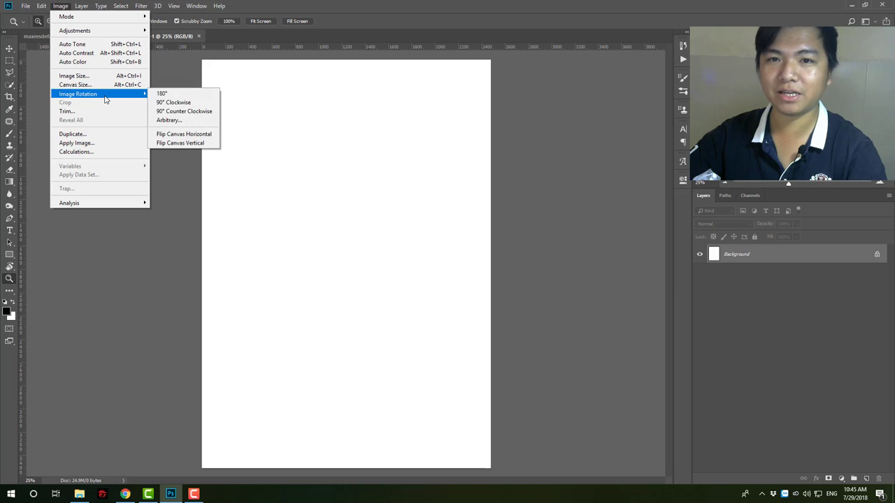
click(175, 102)
alt+click(366, 220)
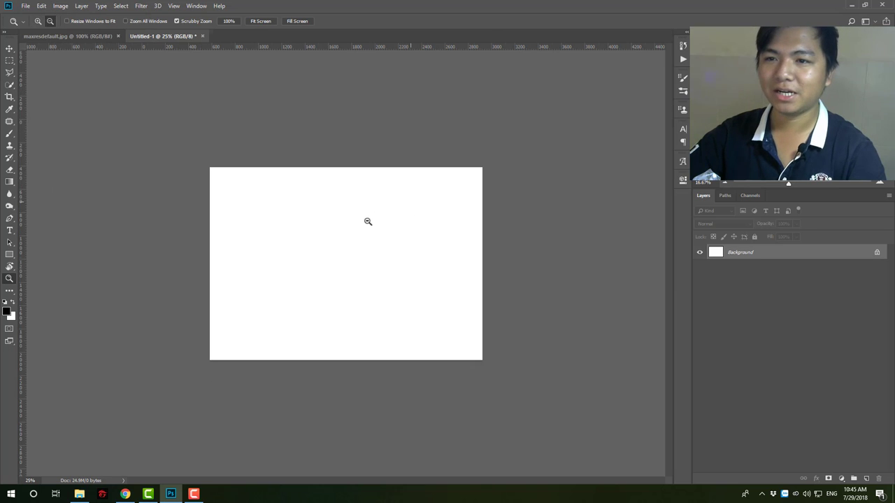
click(297, 197)
click(333, 239)
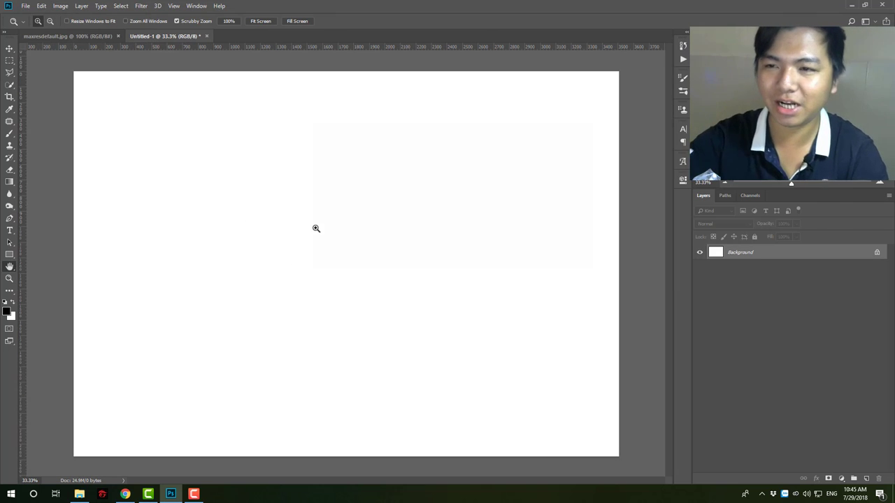
Set the image size to 72 ppi with a width of 3508 px.
key(ctrl+alt+i)
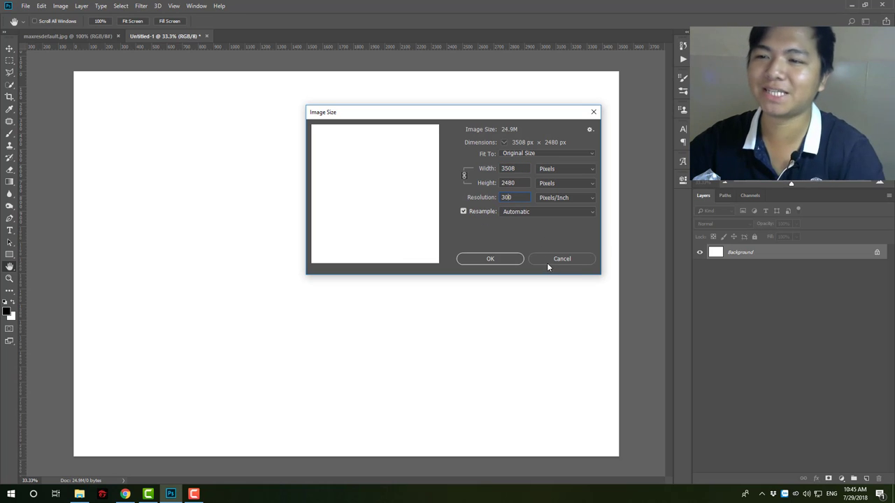
click(549, 264)
key(z)
alt+click(373, 296)
click(298, 306)
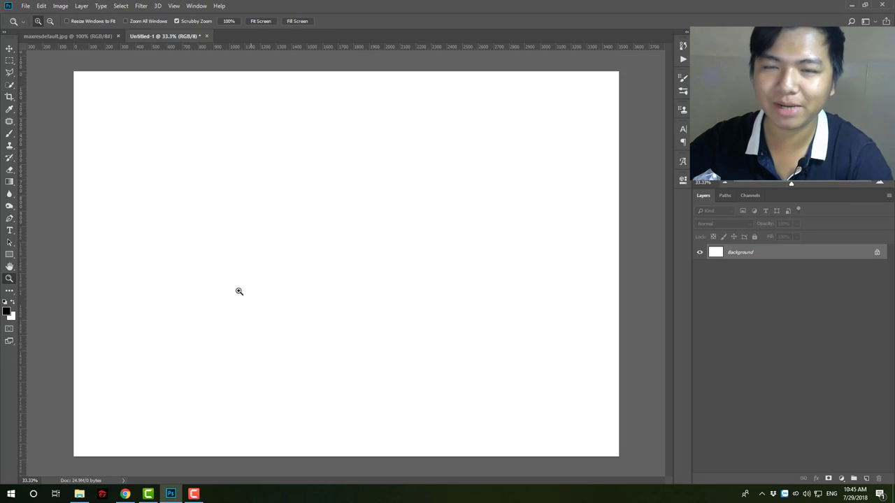
key(ctrl+alt+i)
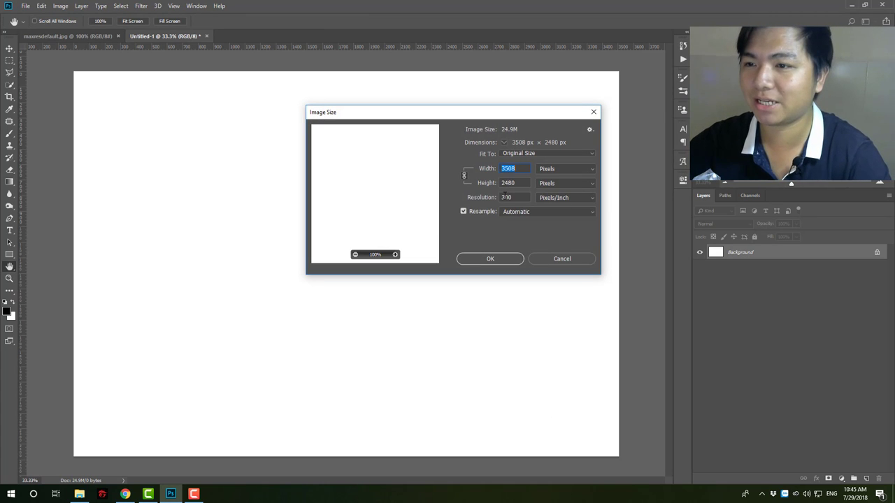
text(72)
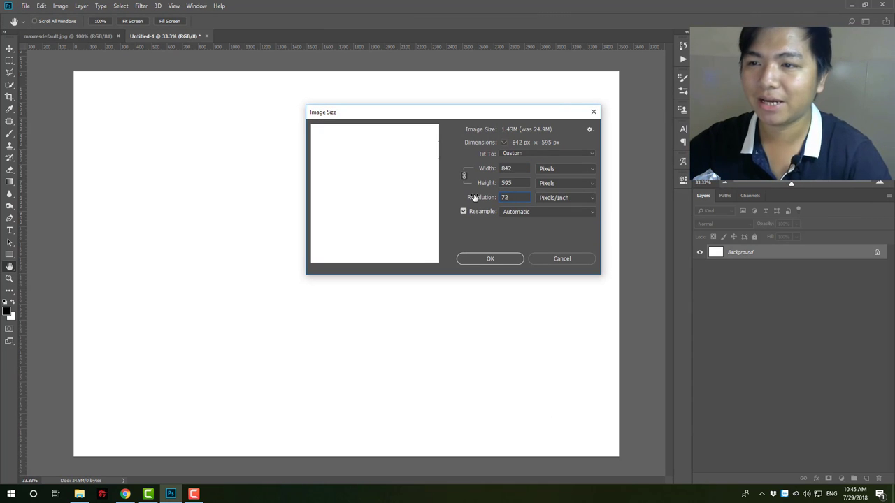
click(519, 168)
text(353)
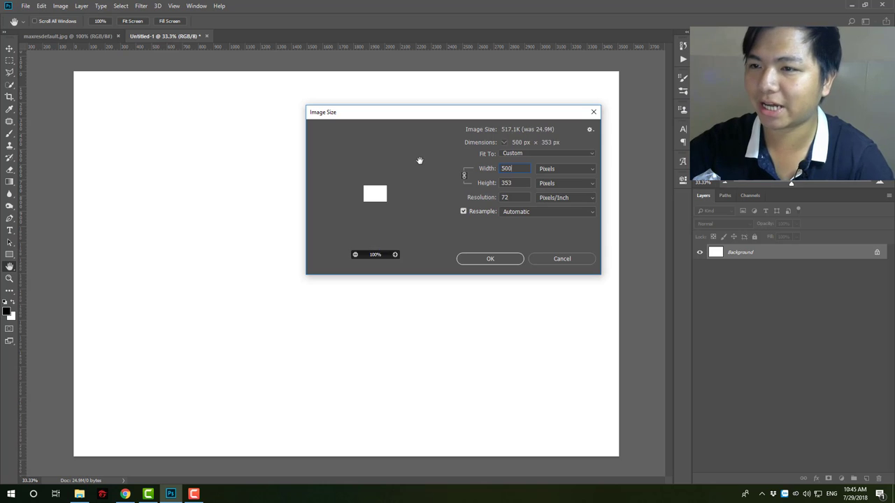
text(08)
key(Return)
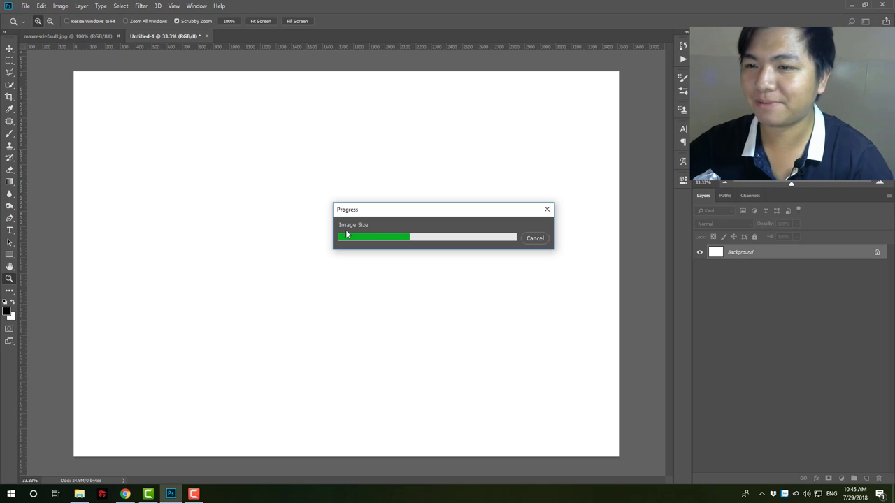
Resize the image to a width of 3000 px.
right_click(333, 249)
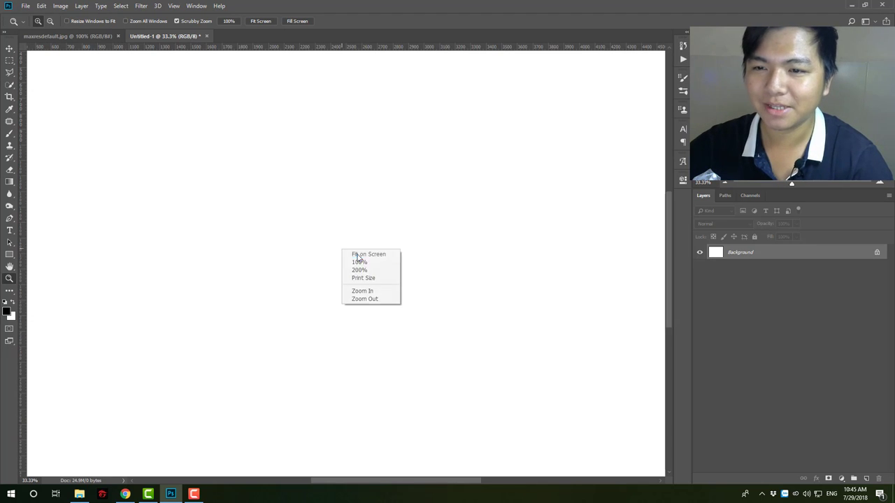
click(371, 254)
alt+click(333, 278)
alt+click(364, 254)
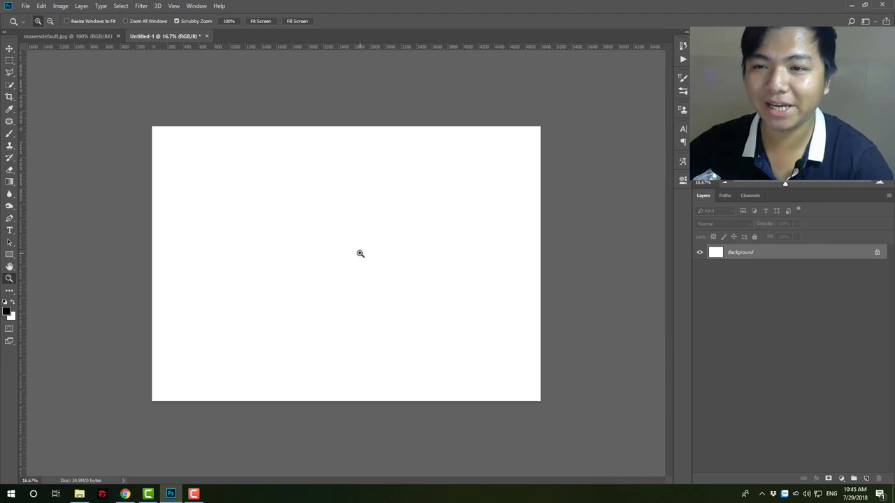
click(404, 240)
drag(405, 240, 394, 242)
key(ctrl+alt+i)
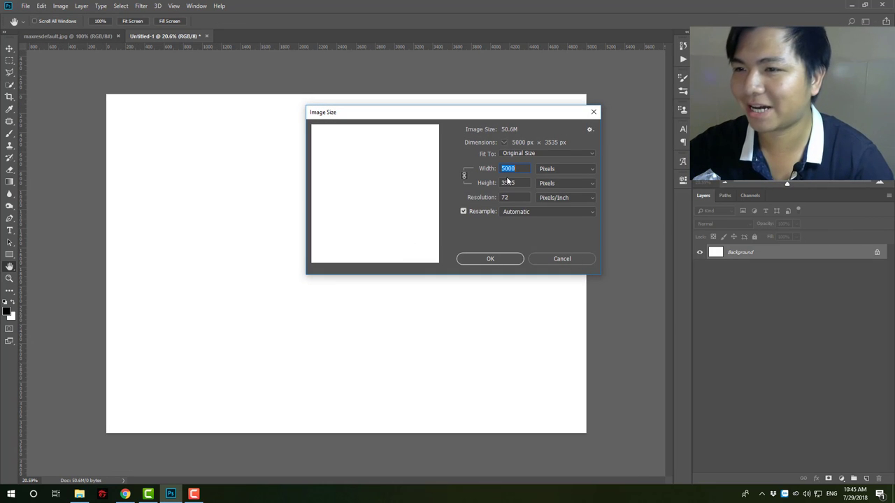
text(3000)
key(Return)
click(380, 242)
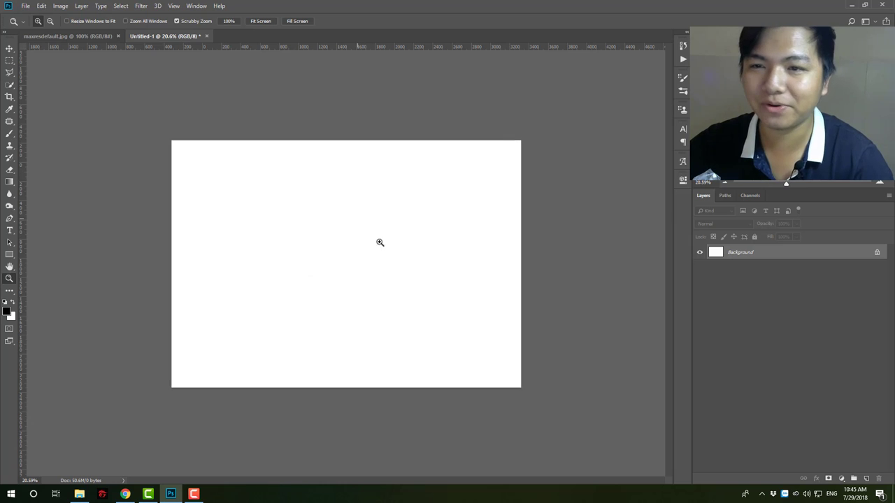
drag(344, 235, 364, 240)
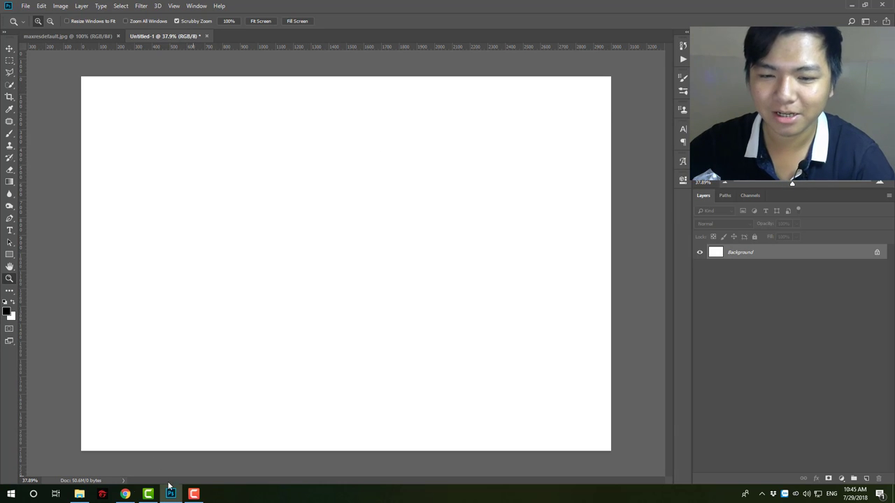
Open the wedding photos folder and browse through its images.
click(79, 494)
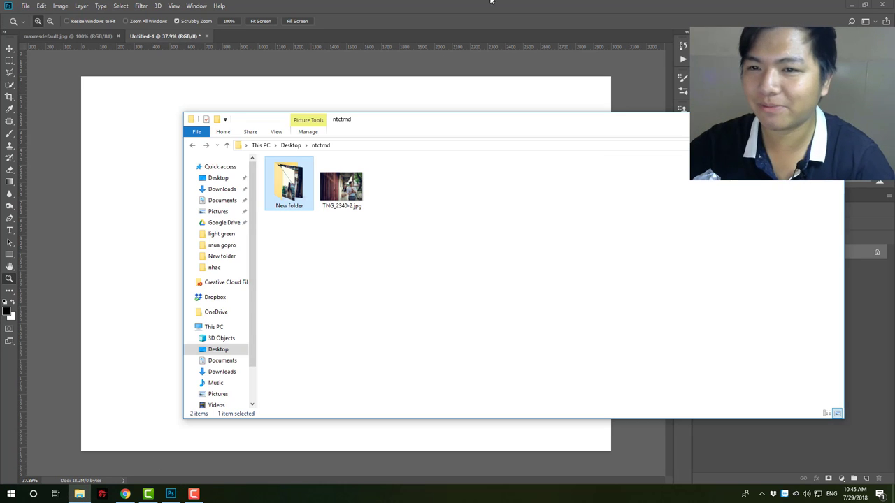
double_click(289, 183)
scroll(385, 236, down, 3)
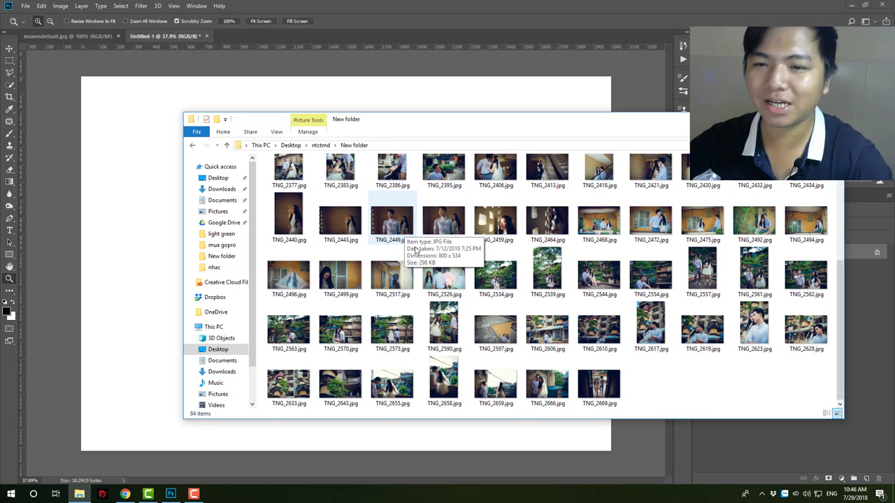
scroll(559, 329, up, 3)
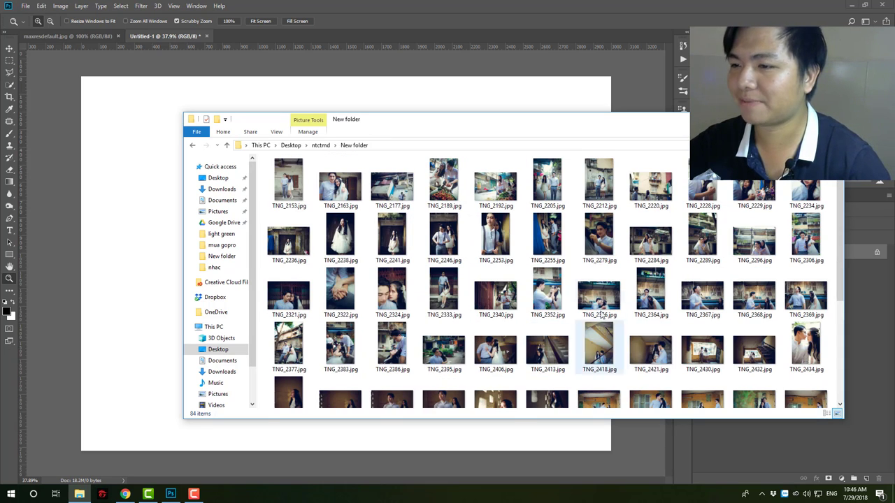
mouse_move(546, 292)
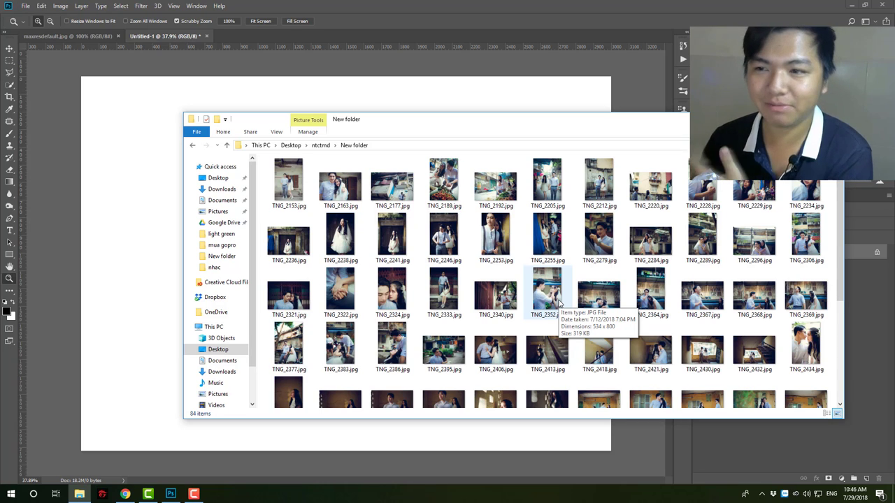
click(448, 256)
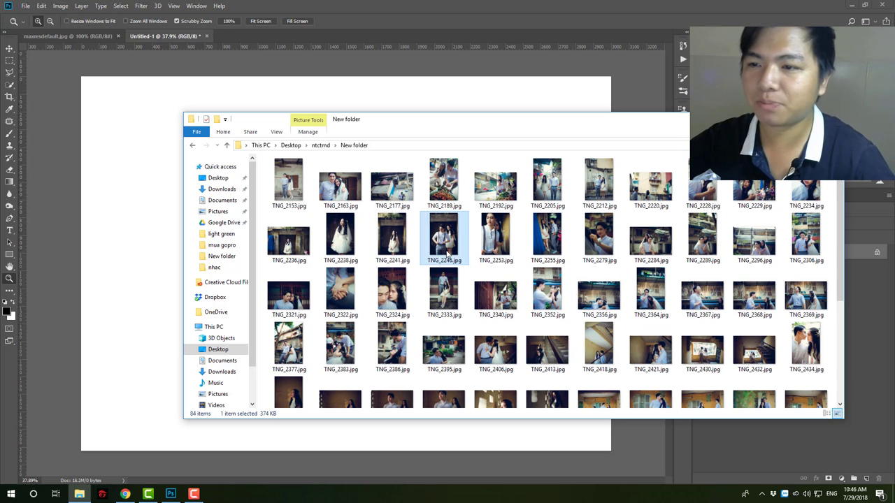
click(558, 256)
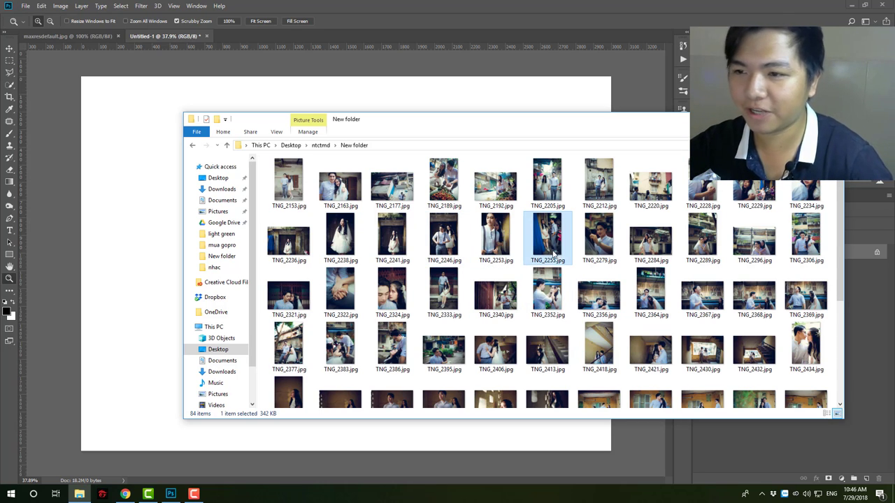
Check TNG_2253.jpg's details (534 × 800 px), then open TNG_2340-2.jpg from ntctmd.
right_click(491, 241)
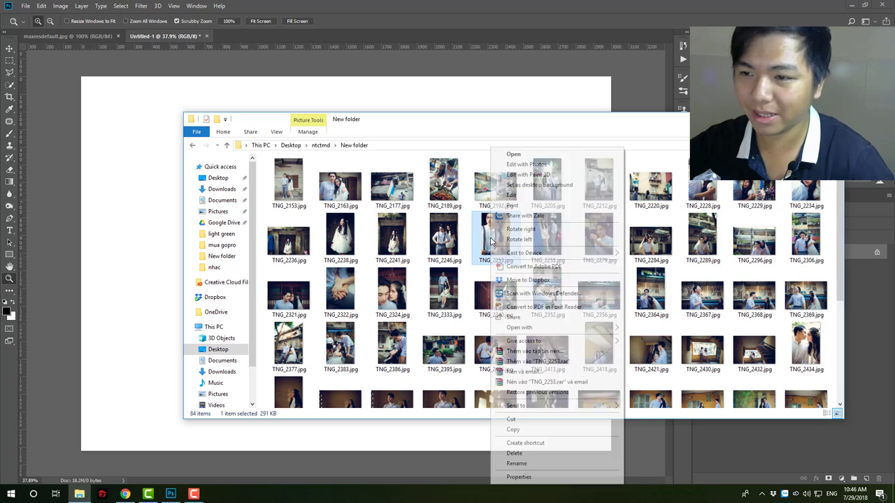
click(519, 477)
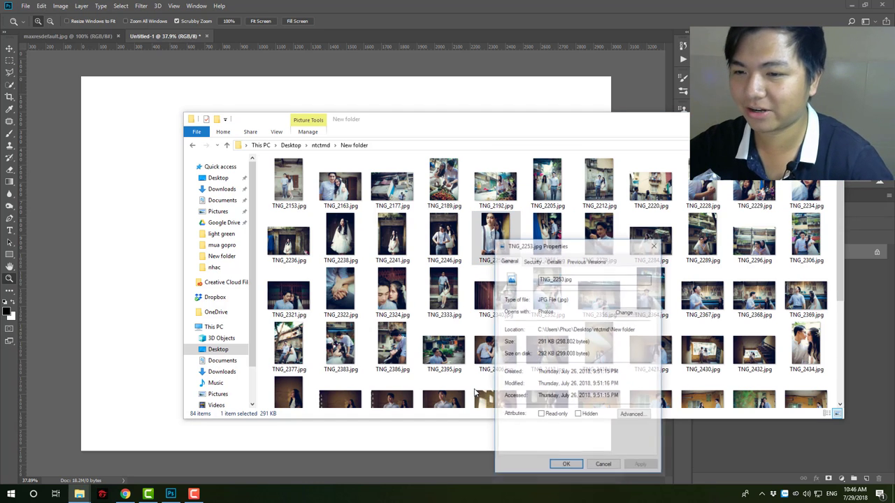
click(554, 261)
scroll(543, 392, down, 3)
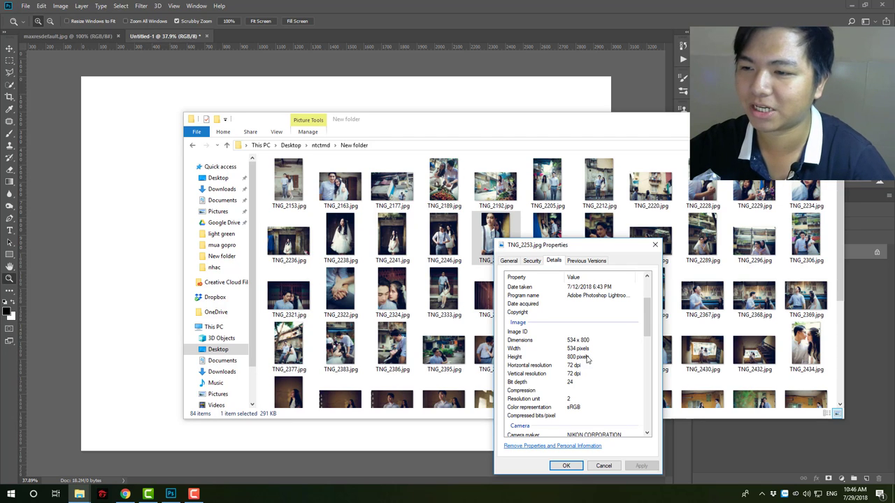
click(603, 466)
click(193, 148)
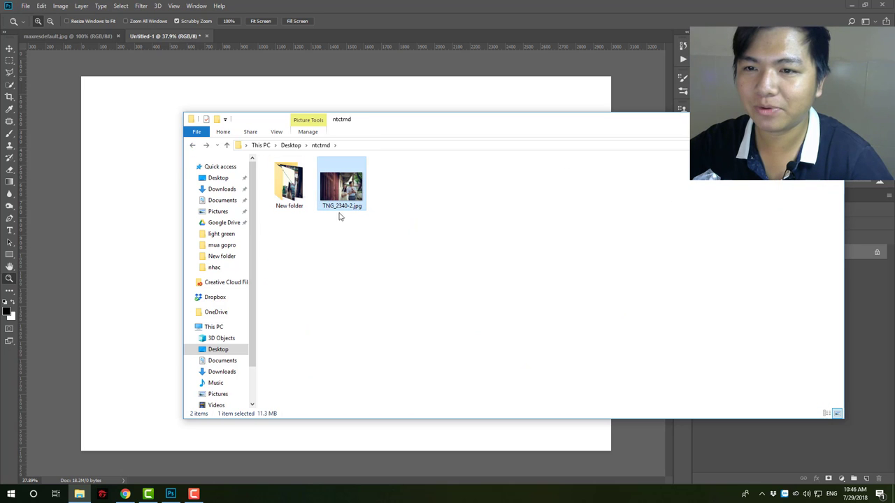
double_click(339, 210)
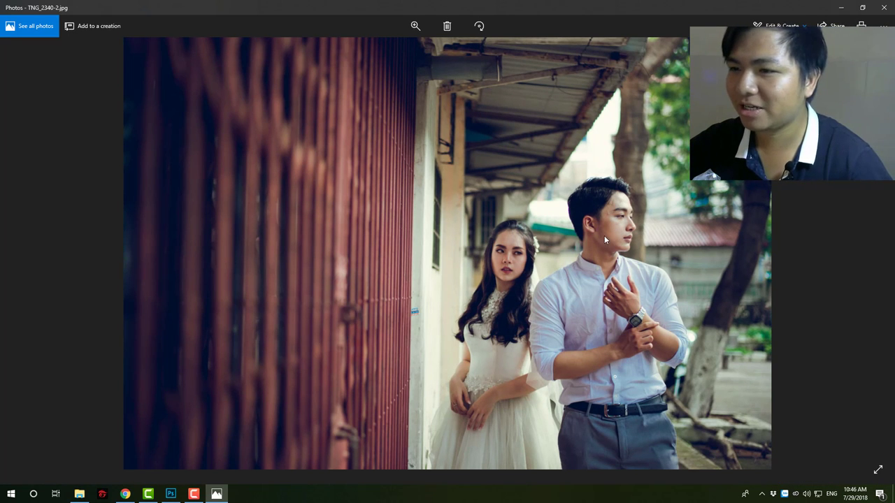
Zoom and pan across TNG_2340-2.jpg to examine the couple, then close Photos.
scroll(623, 240, up, 3)
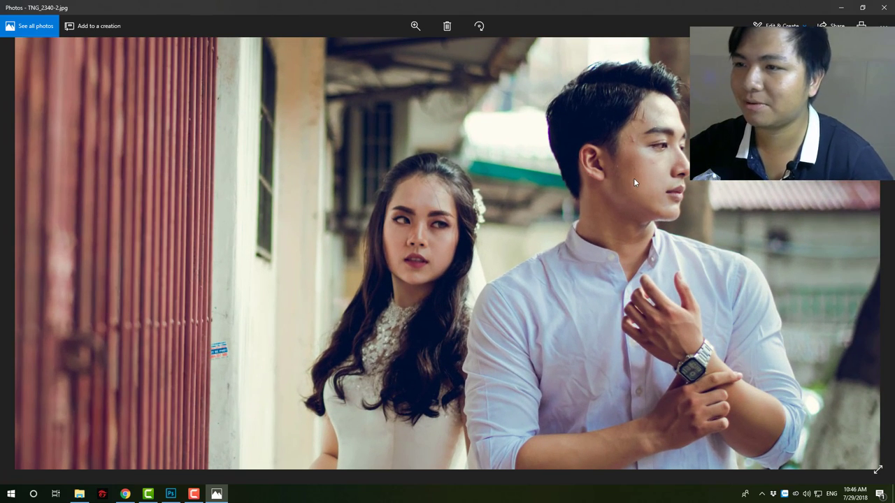
drag(634, 178, 589, 209)
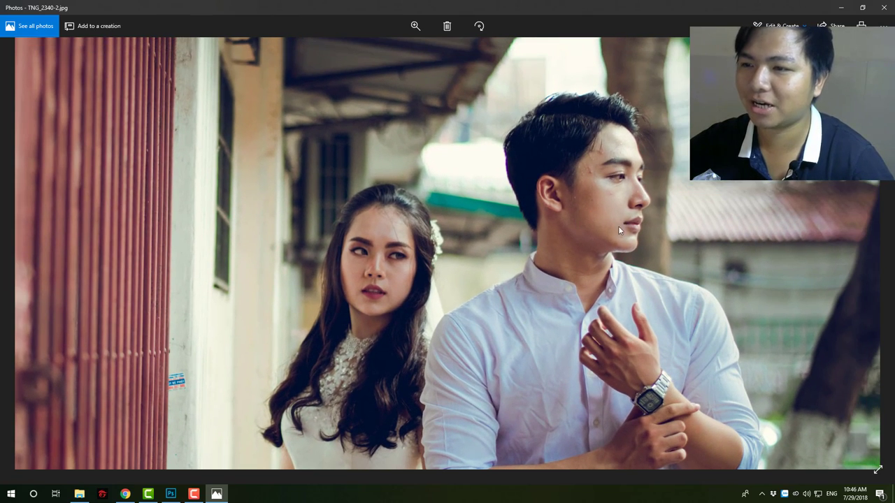
scroll(618, 226, down, 3)
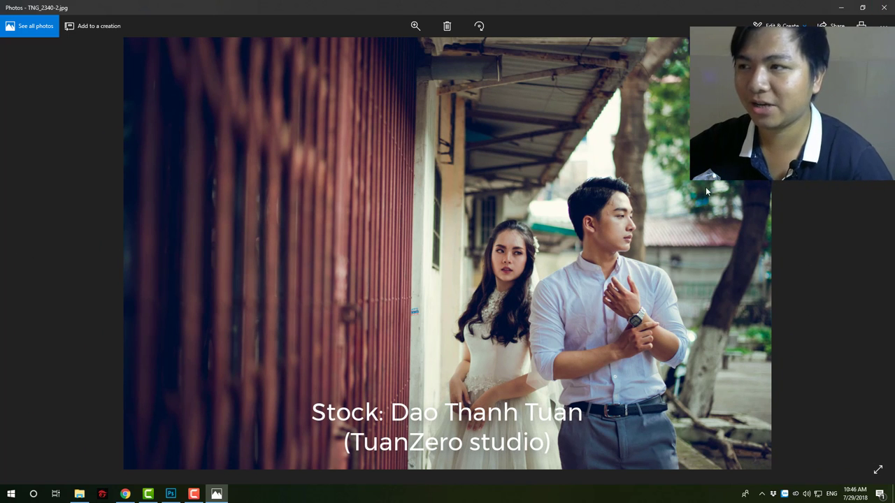
click(884, 8)
Draw a black 242 × 242 px square shape near the canvas top-left.
click(380, 39)
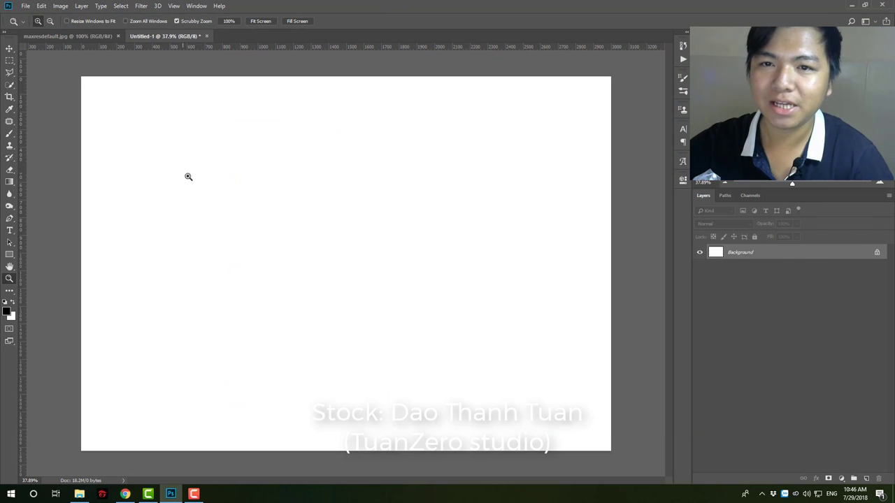
alt+click(318, 190)
drag(372, 241, 345, 251)
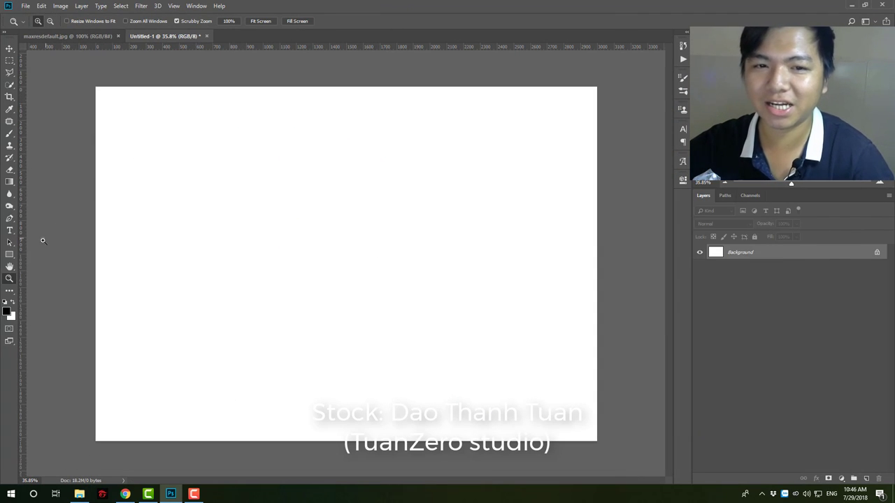
click(9, 255)
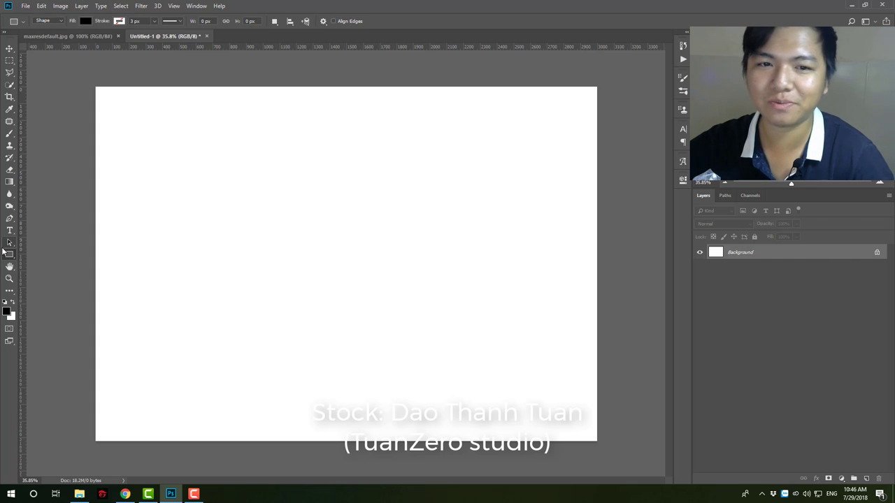
right_click(9, 255)
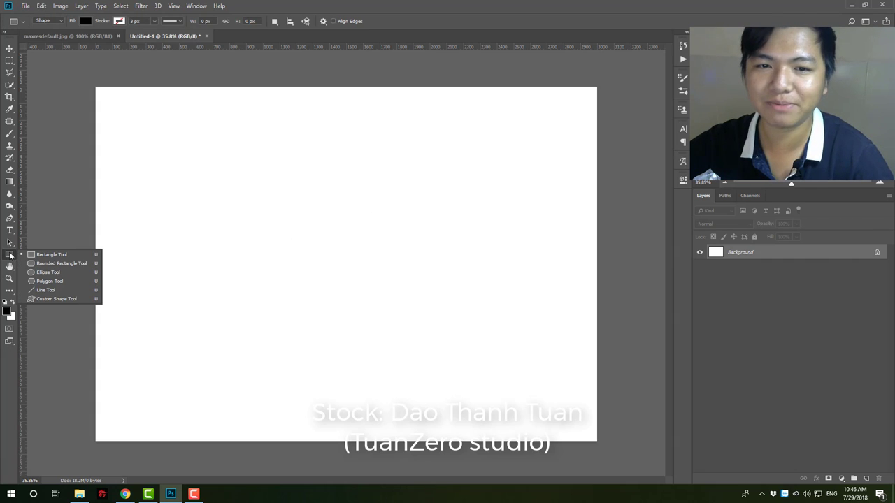
click(46, 257)
drag(132, 109, 185, 151)
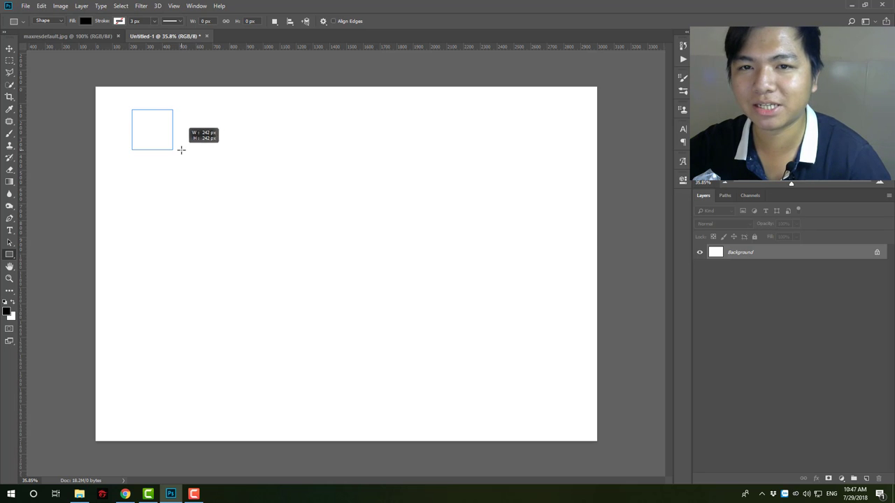
drag(184, 152, 174, 149)
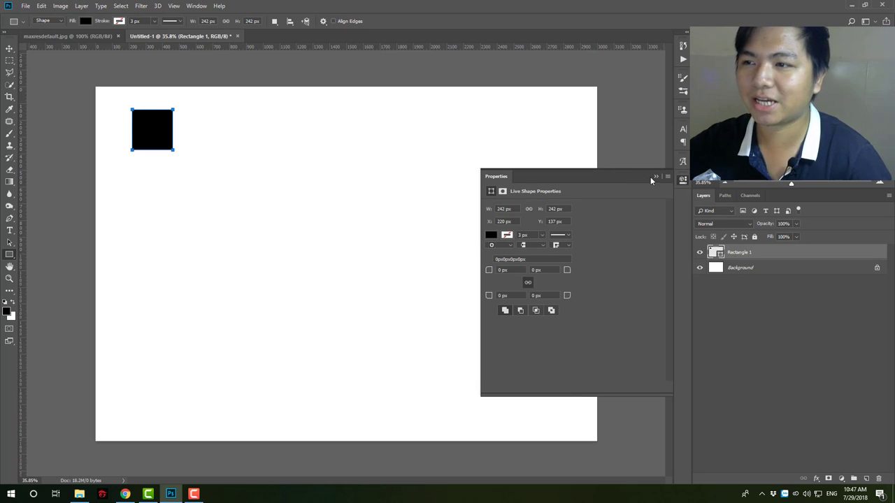
Move the Rectangle 1 square into the canvas's top-left corner.
click(655, 177)
click(85, 20)
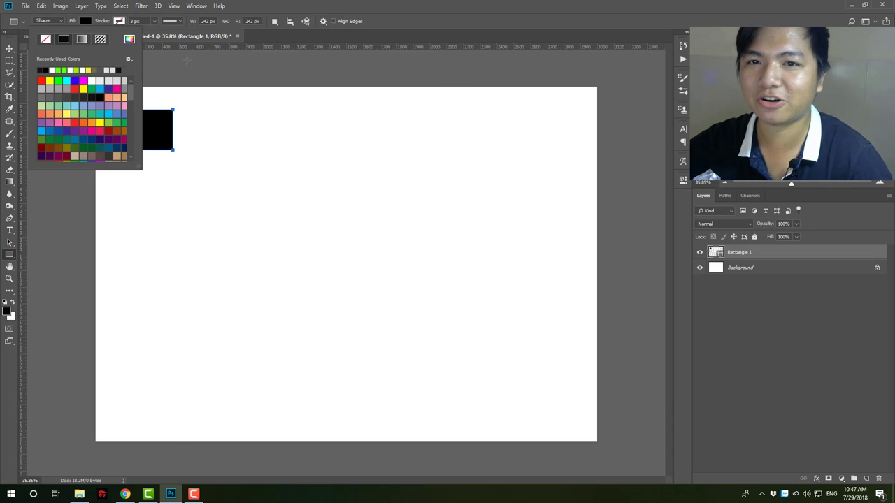
double_click(488, 6)
double_click(675, 9)
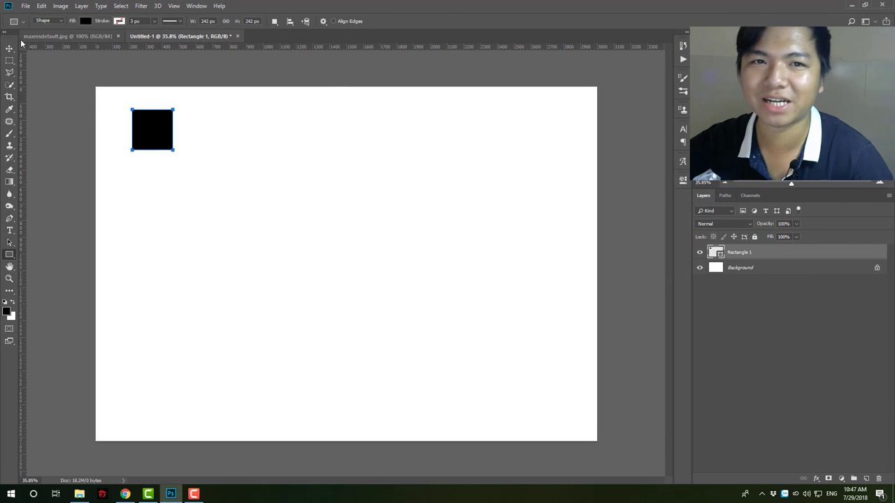
key(v)
drag(145, 148, 105, 124)
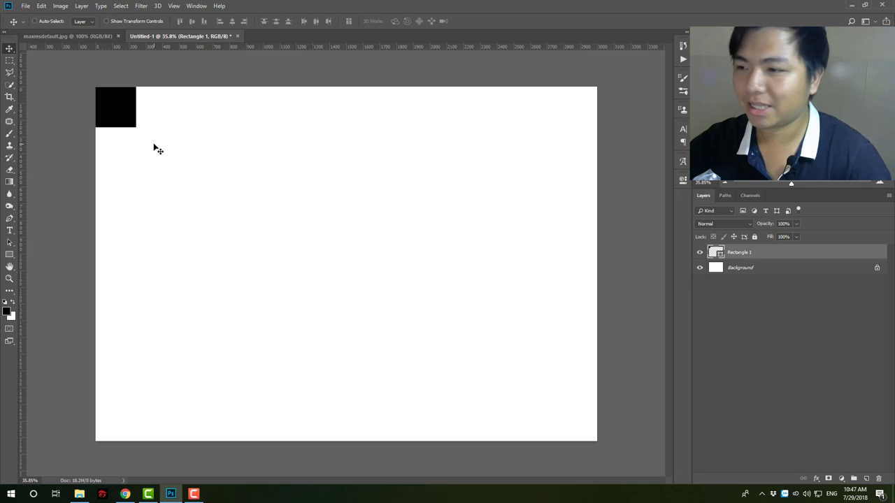
Duplicate the square, move a copy to the top-right corner, and distribute horizontal centers.
key(ctrl+j)
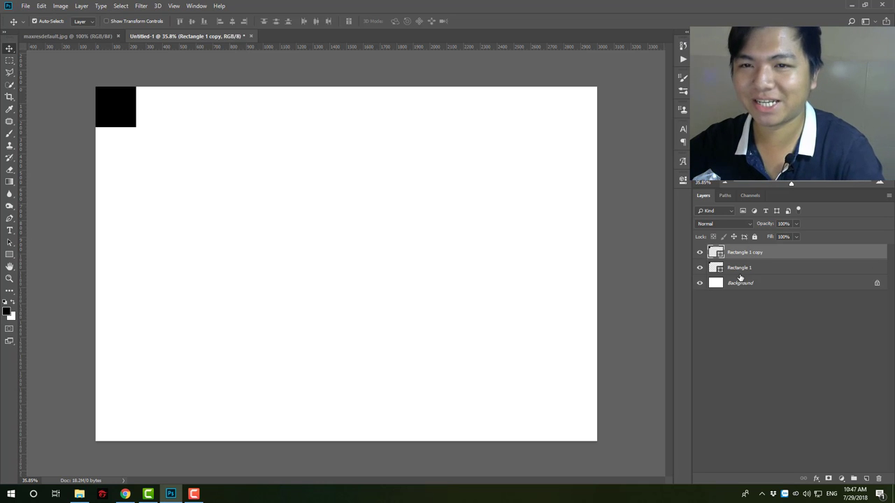
key(ctrl+j)
key(ctrl+j)
key(ctrl+j)
key(ctrl+j)
key(ctrl+j)
key(ctrl+j)
key(ctrl+j)
key(ctrl+j)
drag(152, 100, 578, 153)
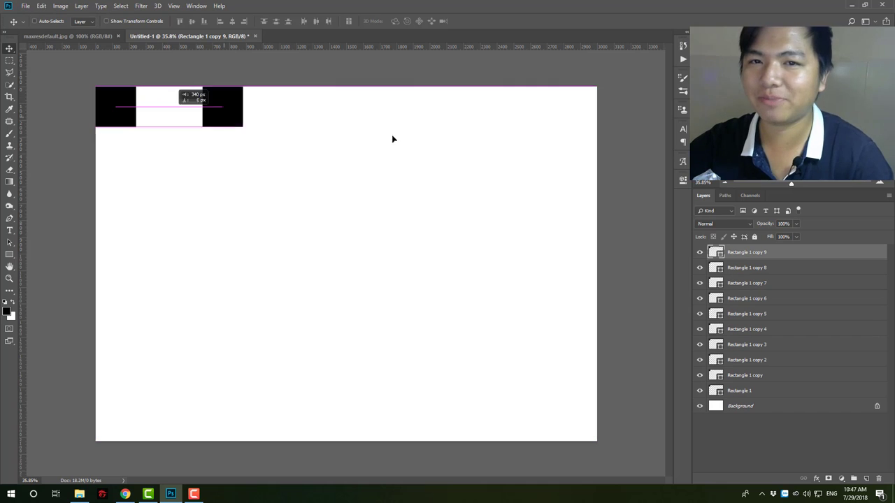
shift+click(778, 392)
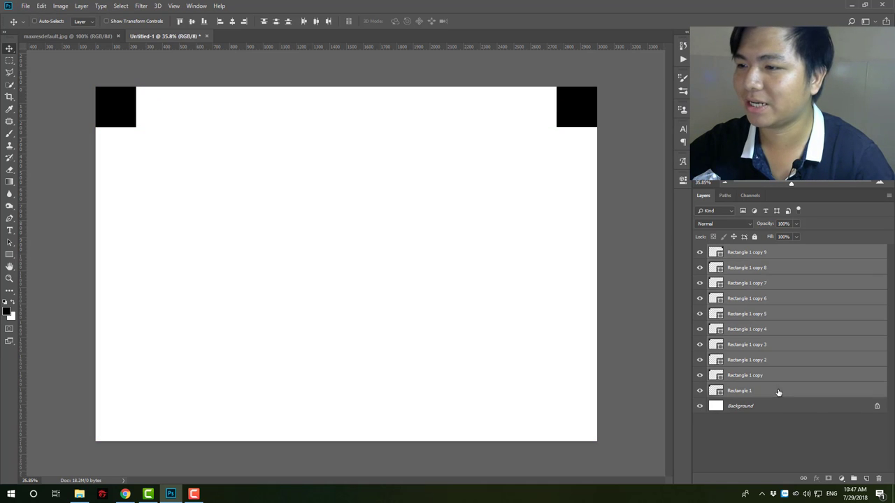
click(316, 22)
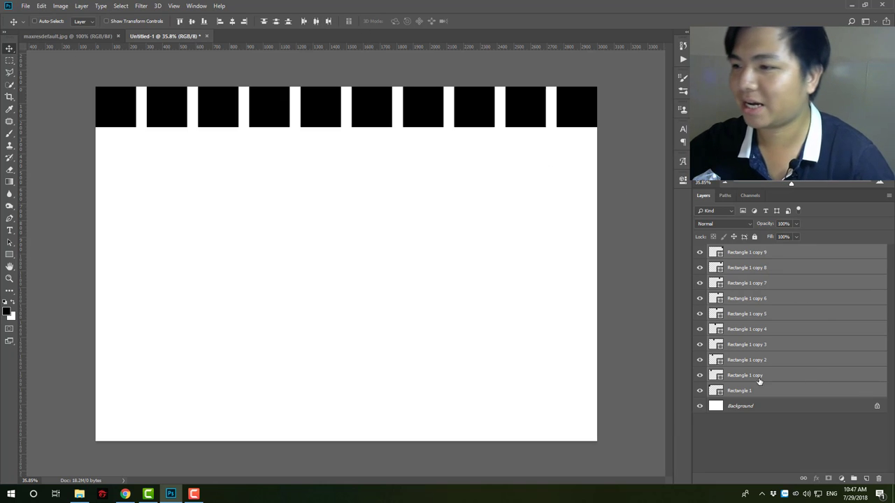
Add another copy of the rightmost square placed 151 px further right.
click(764, 253)
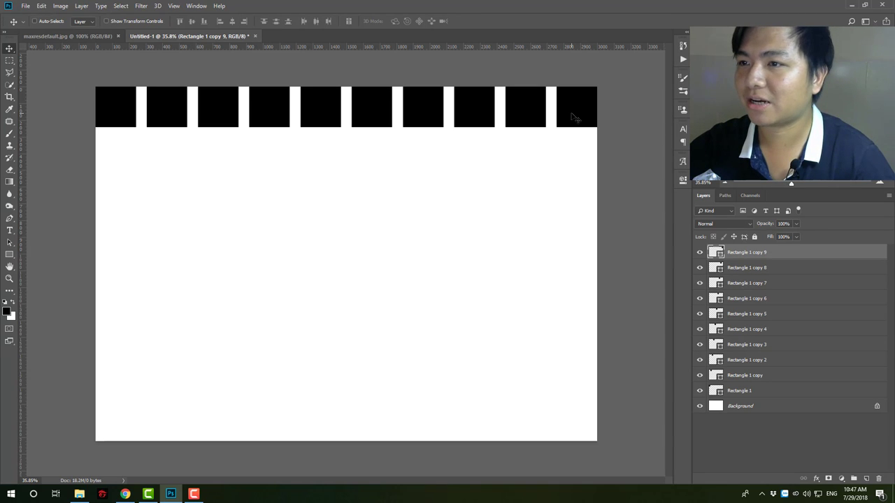
drag(573, 117, 593, 133)
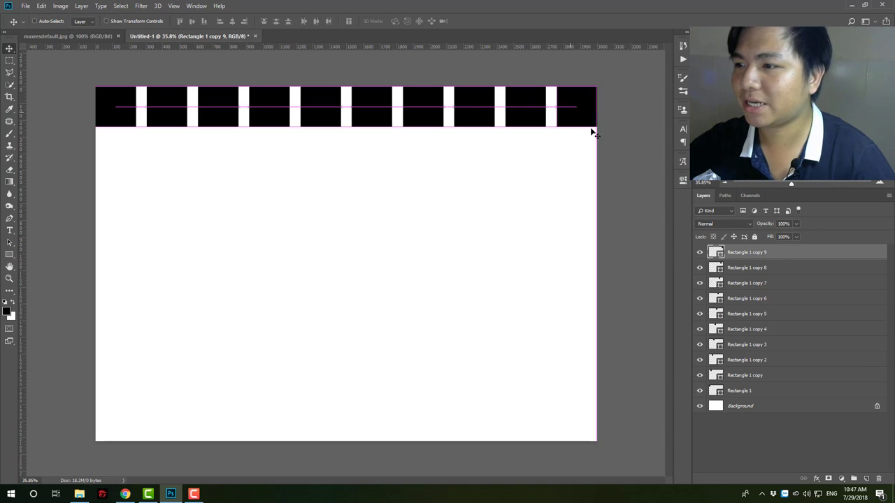
drag(559, 107, 595, 109)
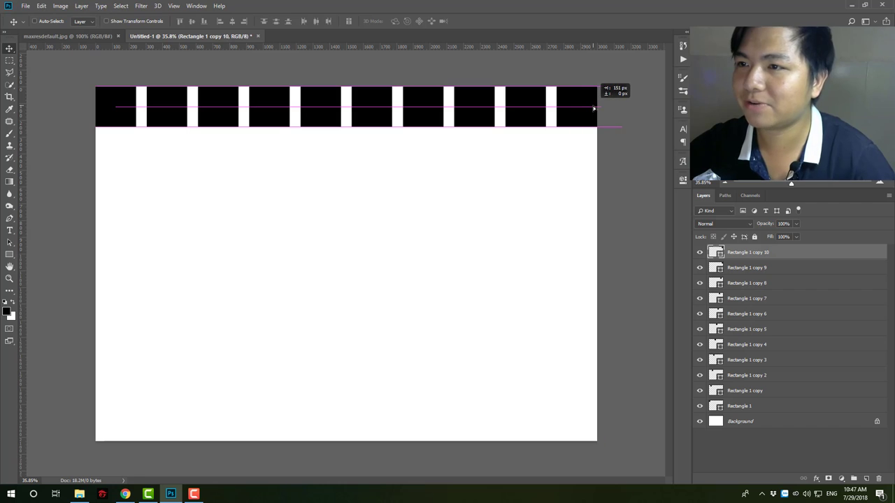
Redistribute the squares evenly and add another copy at the row's right end.
shift+click(769, 408)
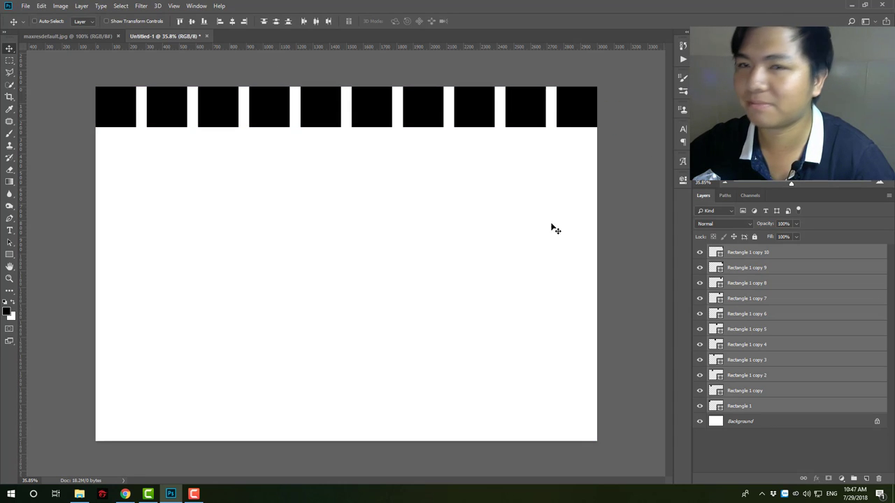
click(315, 21)
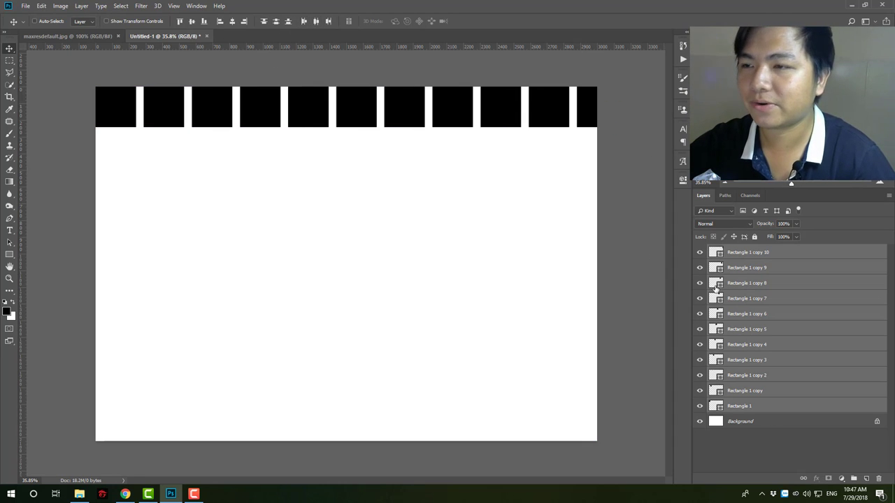
click(745, 253)
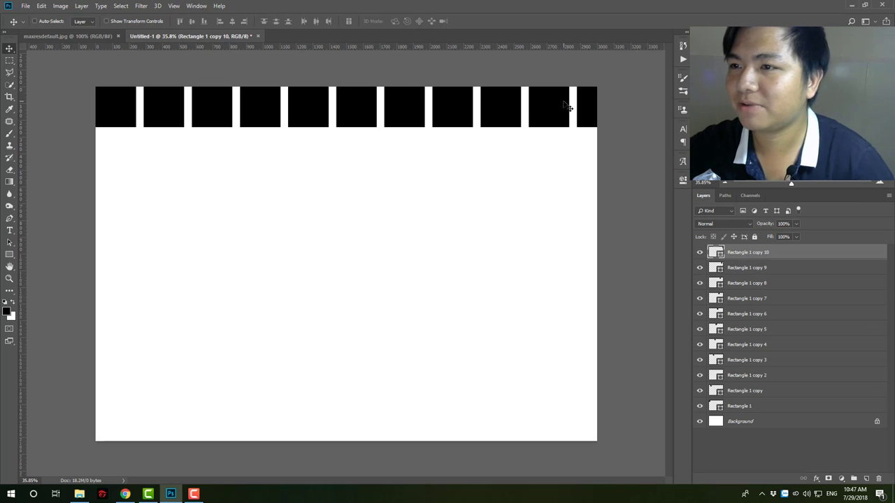
shift+click(738, 405)
click(316, 22)
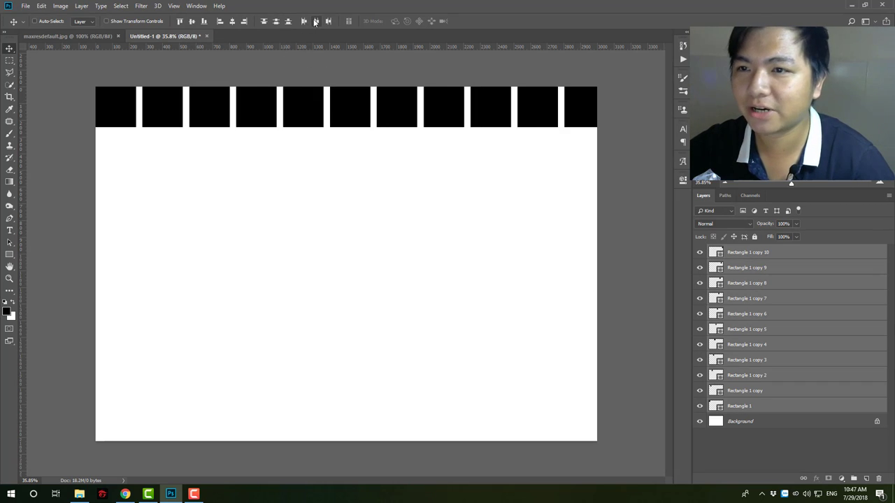
click(772, 252)
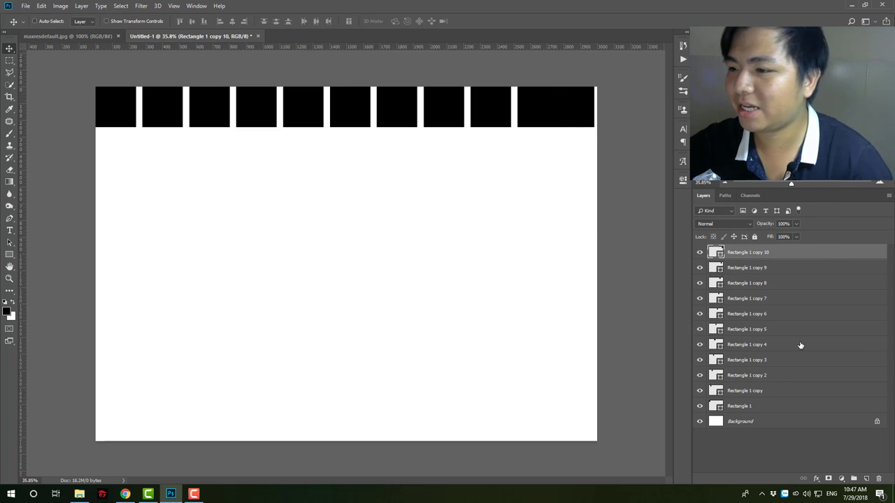
shift+click(759, 406)
click(315, 21)
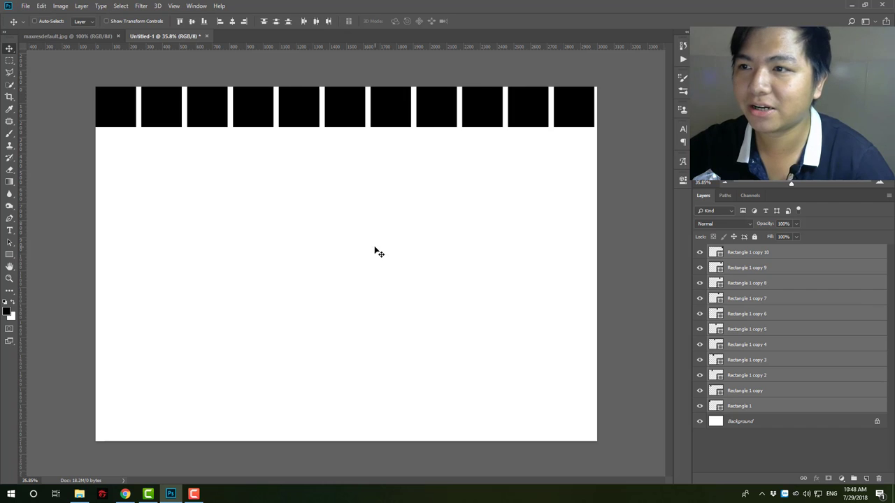
click(743, 256)
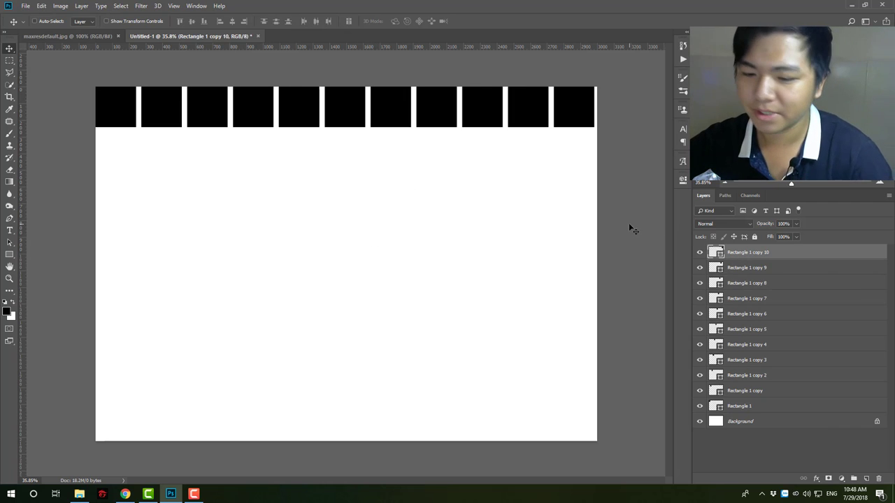
drag(566, 158, 610, 112)
Keep redistributing the squares' horizontal centers and nudge the last square left.
shift+click(748, 421)
click(314, 22)
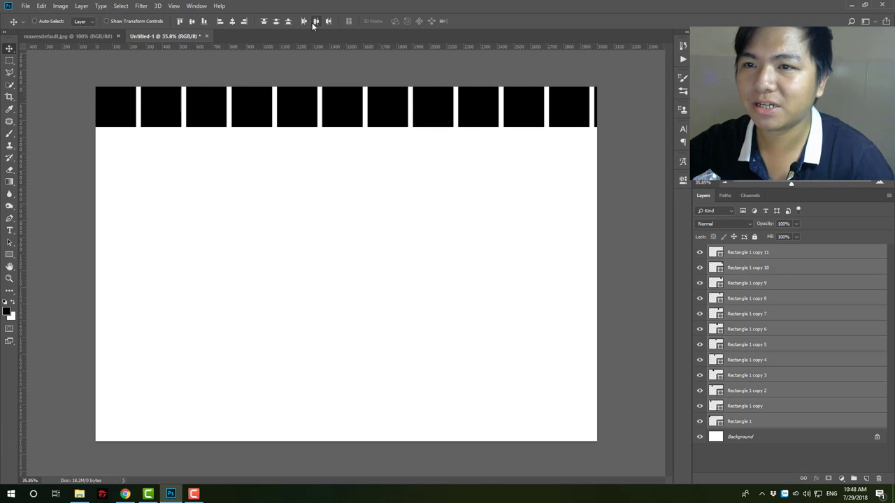
click(760, 255)
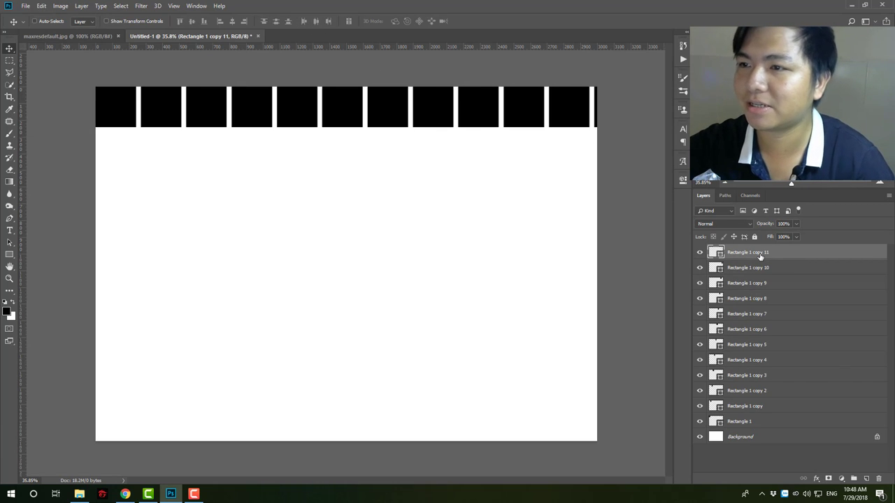
shift+click(791, 421)
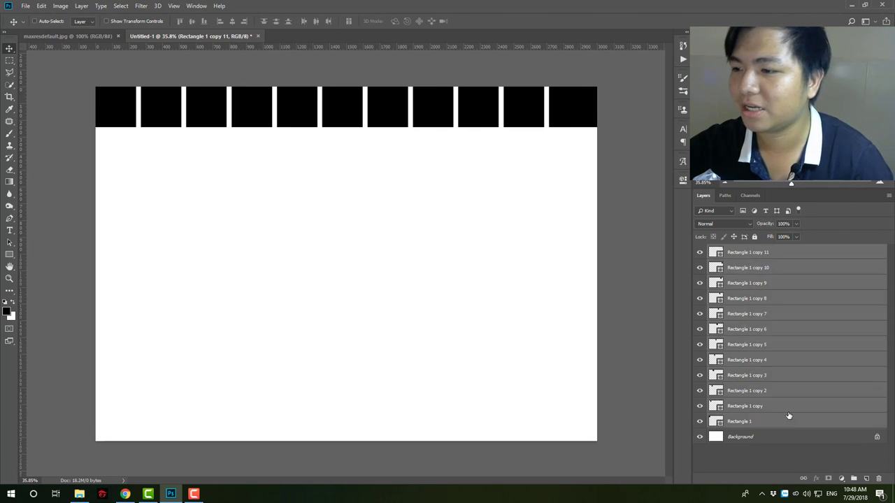
click(316, 23)
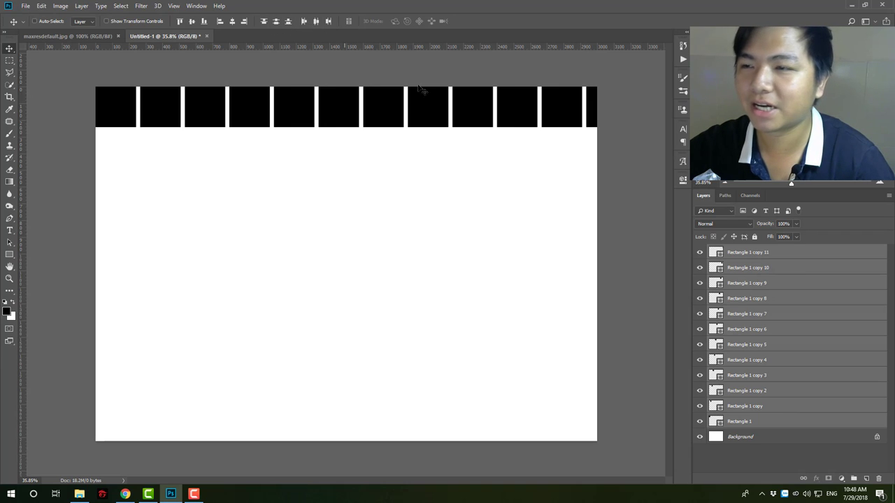
click(762, 256)
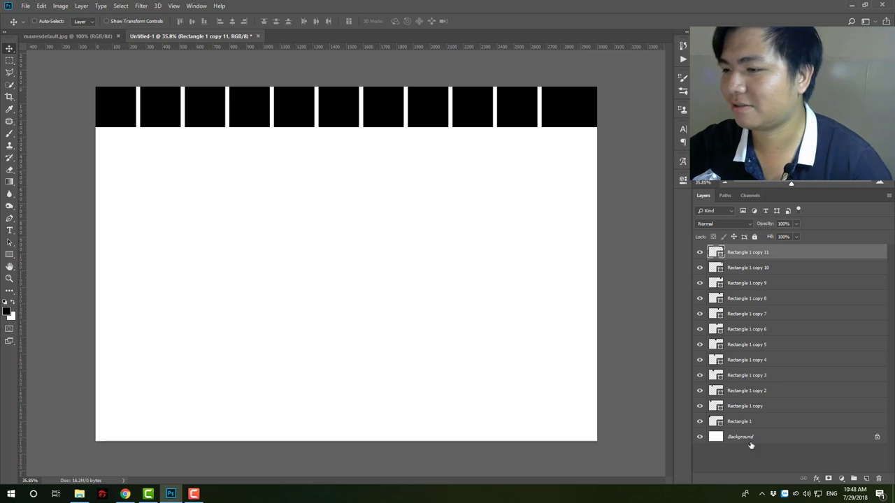
shift+click(765, 424)
click(316, 21)
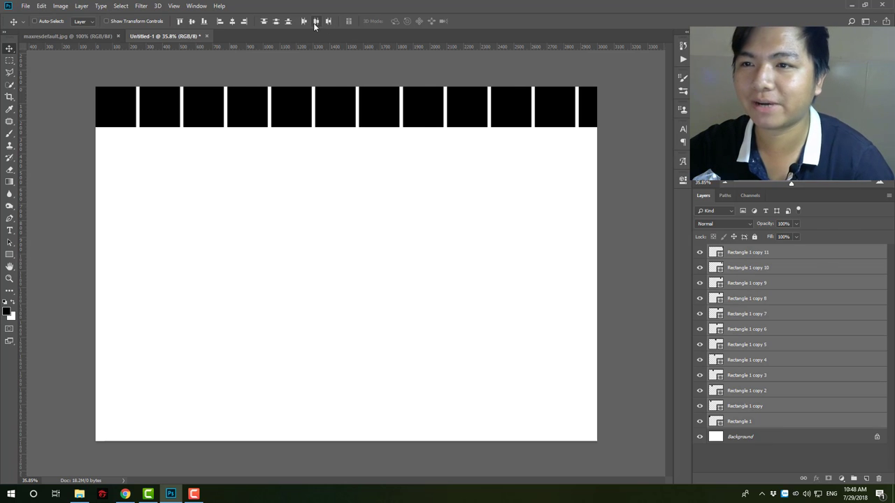
click(755, 252)
drag(585, 117, 581, 117)
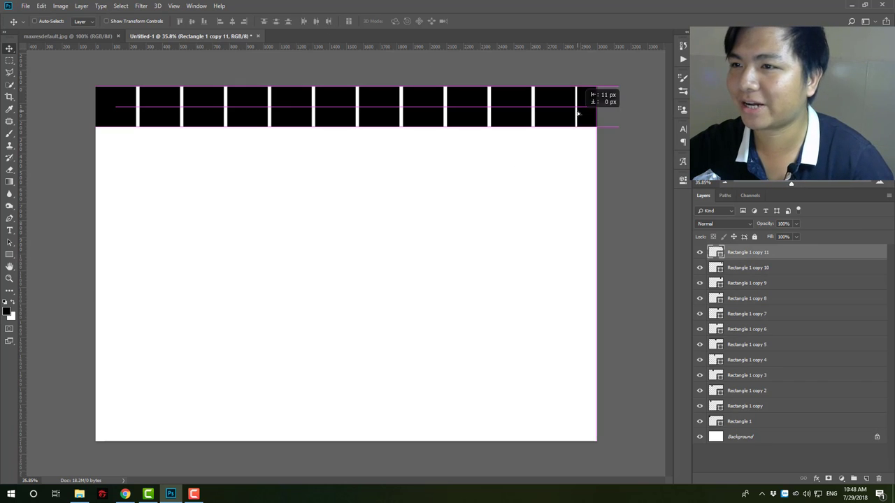
Respace all twelve squares evenly so the row spans the full top edge.
shift+click(742, 420)
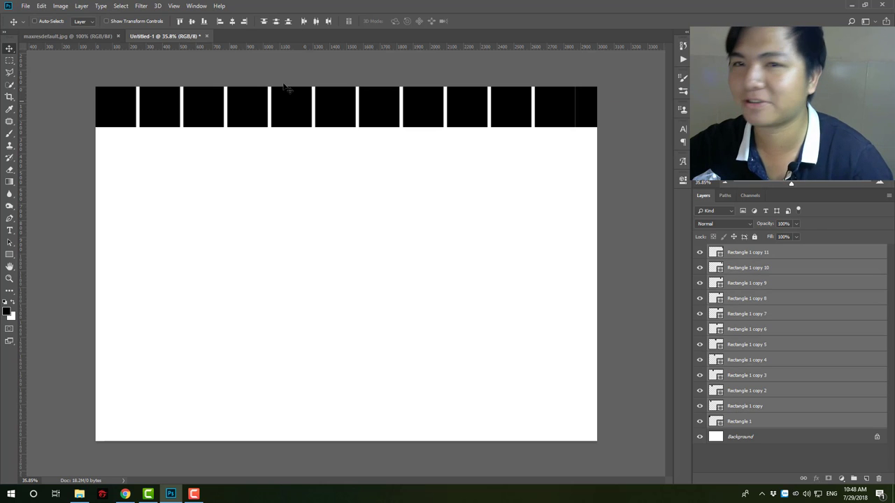
click(314, 22)
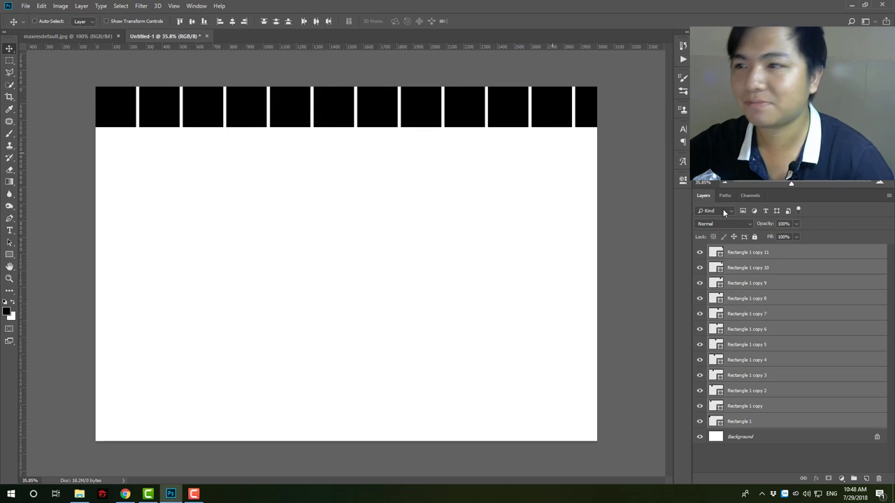
click(793, 258)
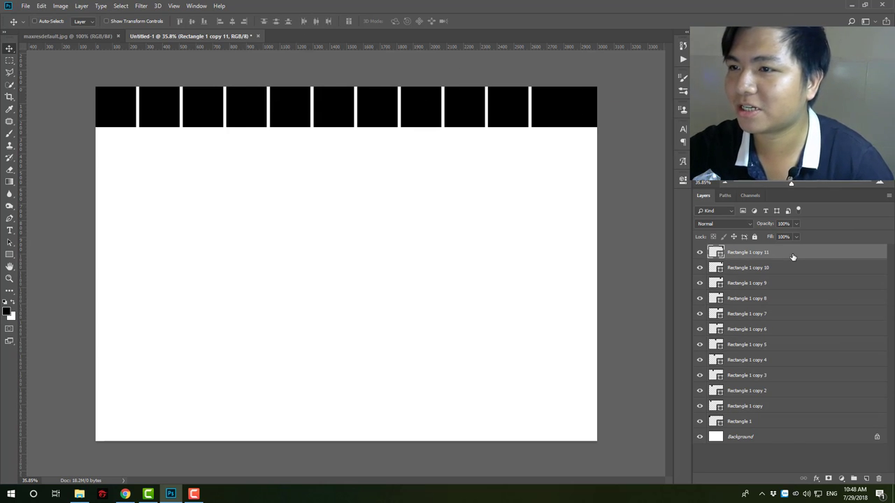
shift+click(765, 422)
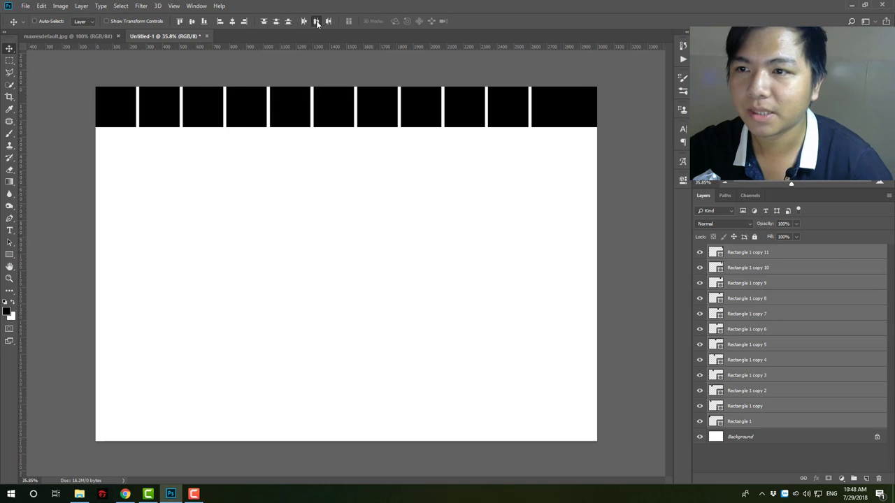
click(316, 22)
click(734, 257)
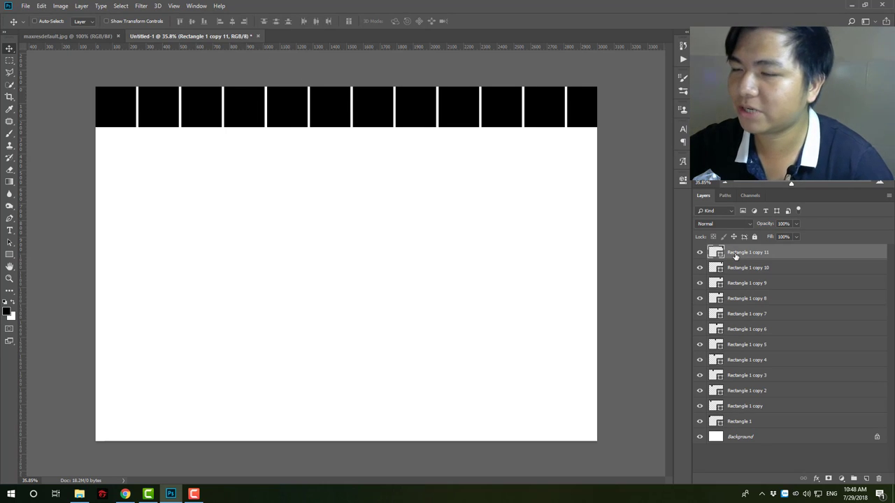
shift+click(775, 422)
click(314, 21)
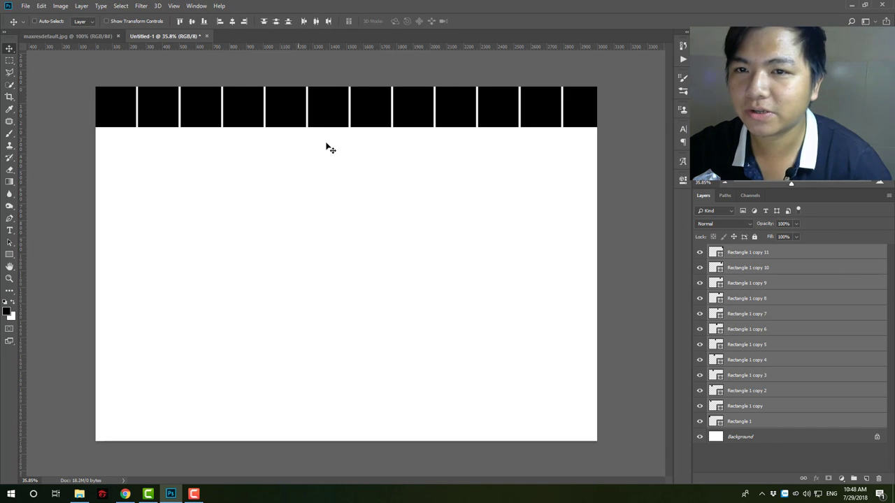
click(753, 256)
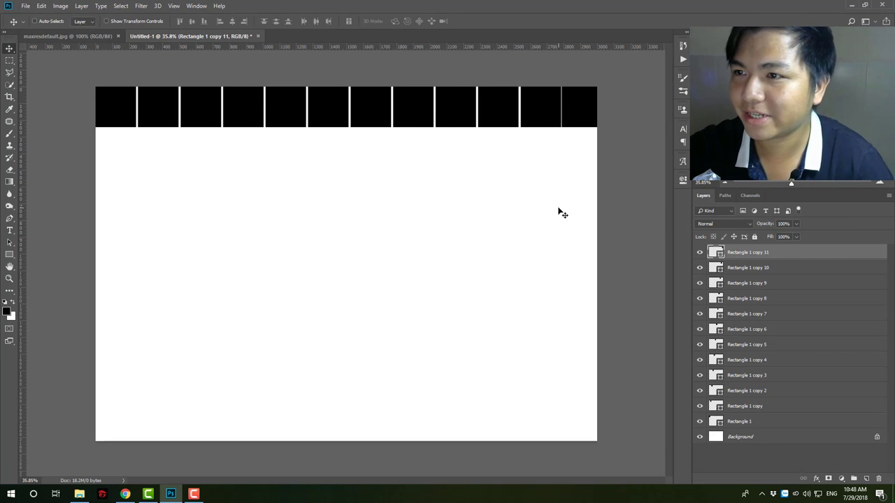
shift+click(794, 425)
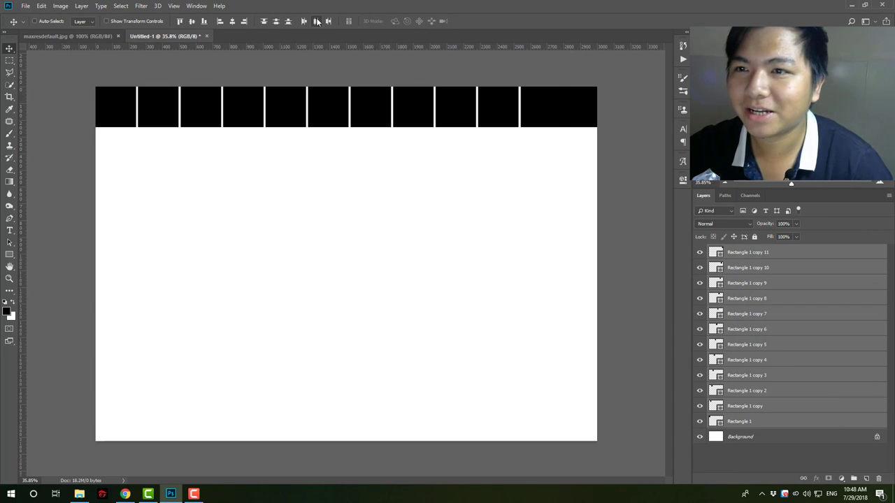
click(316, 21)
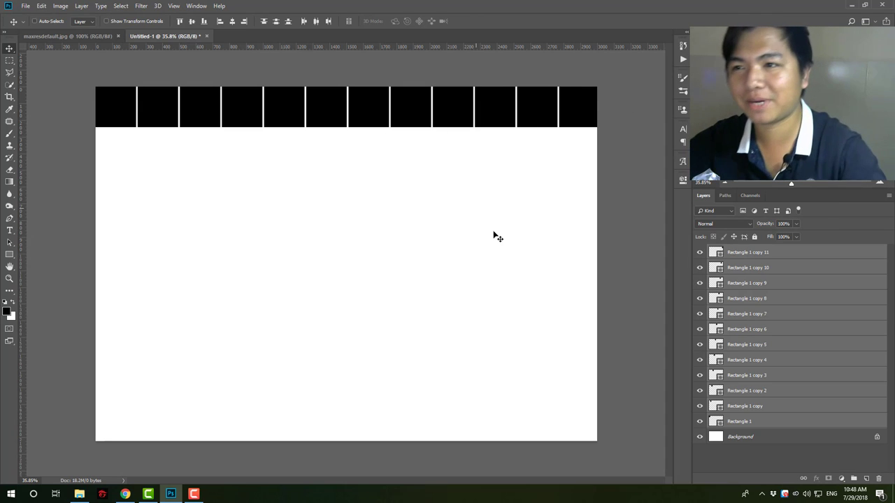
Group the row of squares and duplicate it into several row copies down the canvas.
key(ctrl+g)
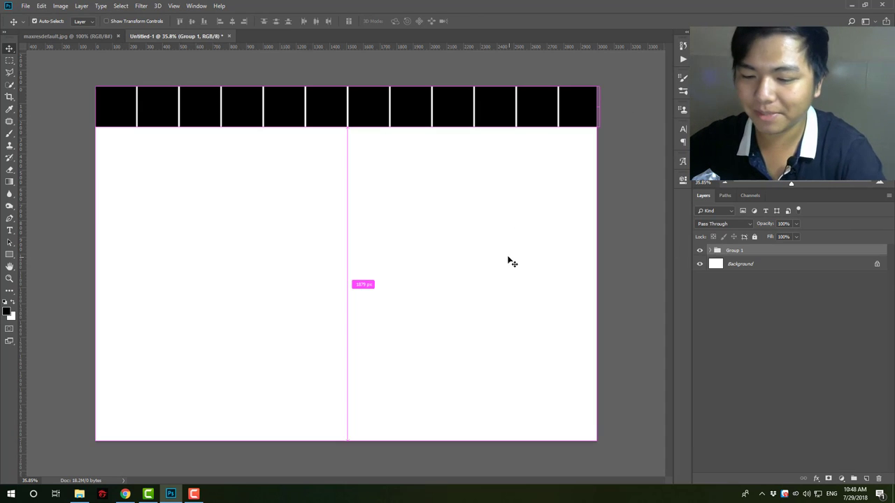
mouse_move(508, 254)
mouse_down()
mouse_move(440, 121)
mouse_move(448, 153)
mouse_up()
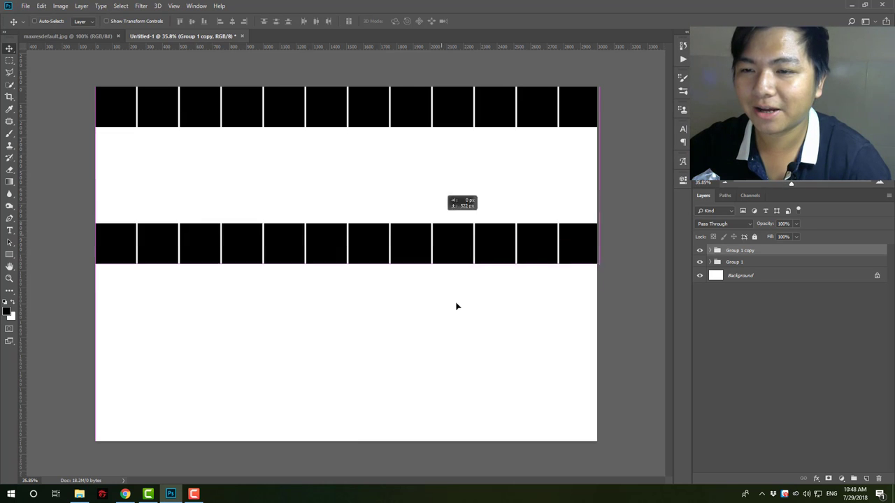
drag(448, 153, 460, 357)
key(ctrl+j)
key(ctrl+j)
key(ctrl+j)
key(ctrl+j)
key(ctrl+j)
key(ctrl+j)
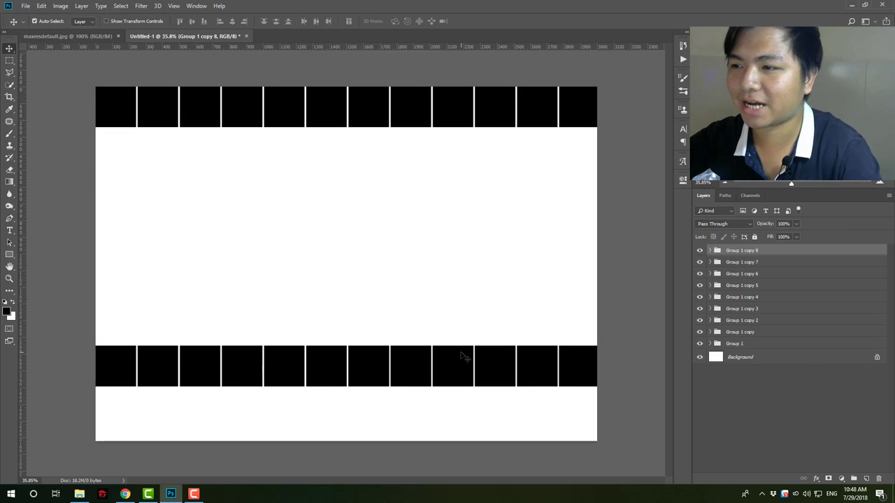
key(ctrl+j)
key(ctrl+j)
key(ctrl+j)
key(ctrl+j)
key(ctrl+j)
drag(462, 357, 464, 407)
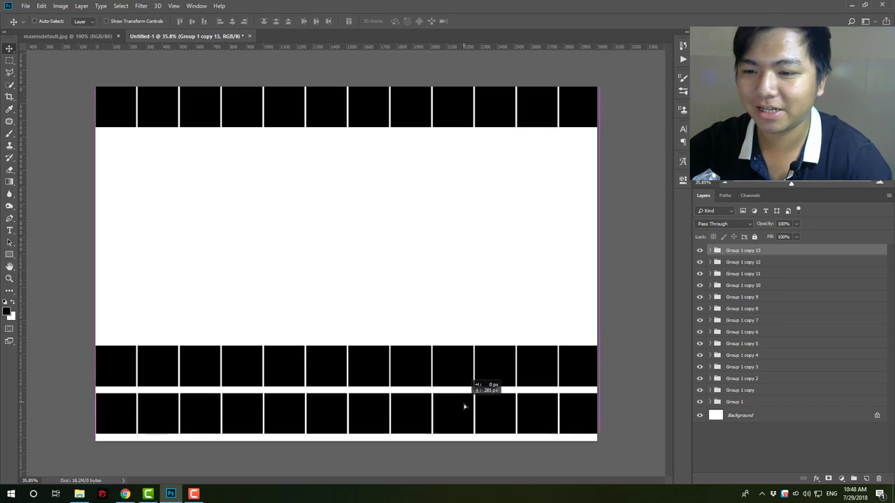
Spread the row copies evenly and realign them with the last copy at the canvas bottom.
shift+click(765, 403)
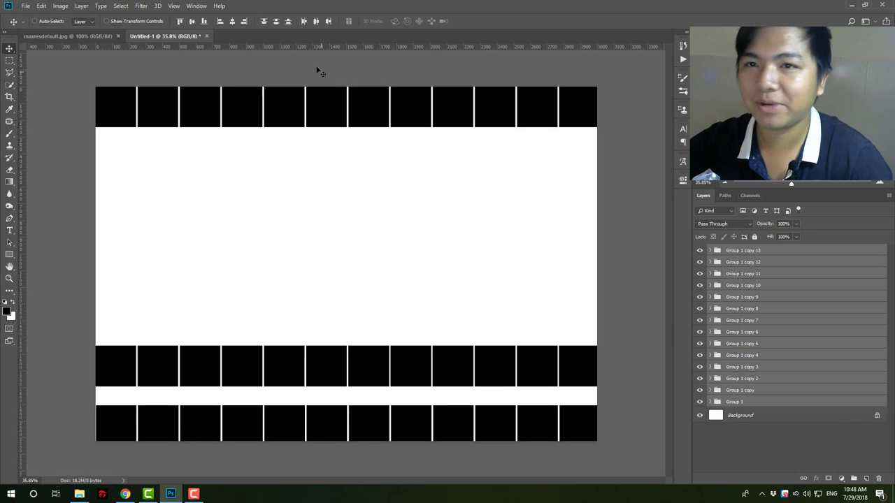
click(276, 21)
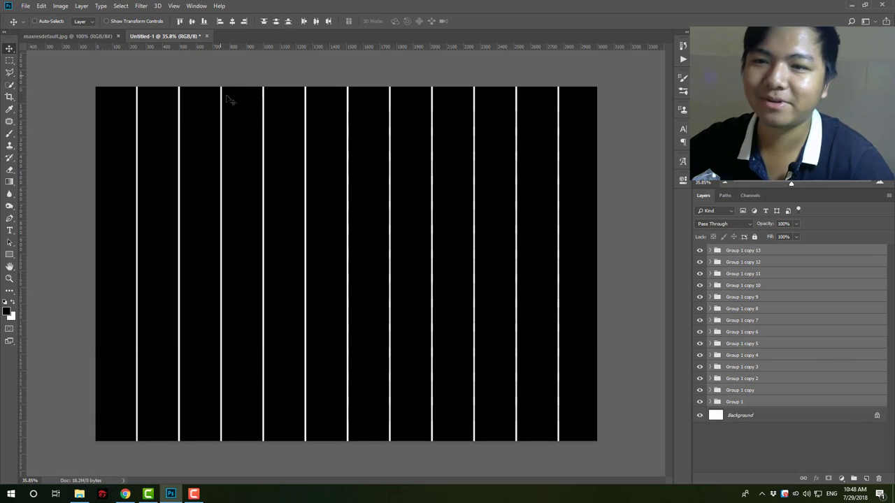
click(757, 252)
drag(511, 413, 514, 435)
shift+click(758, 405)
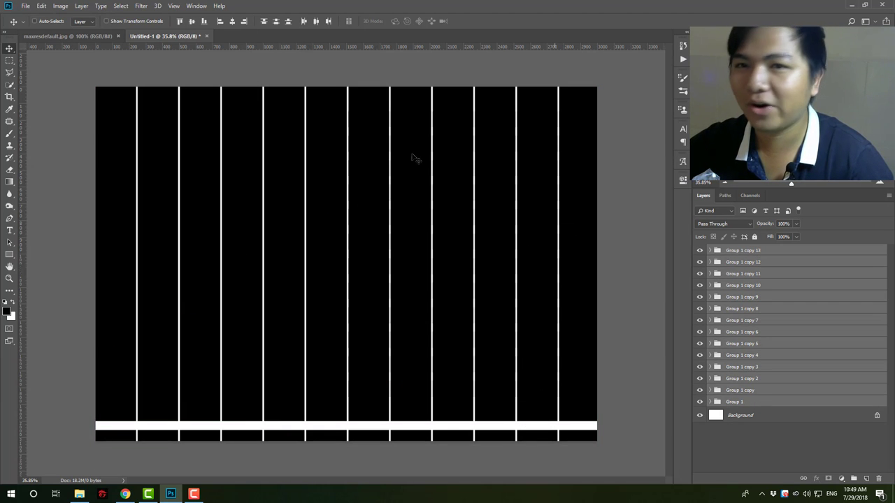
click(273, 23)
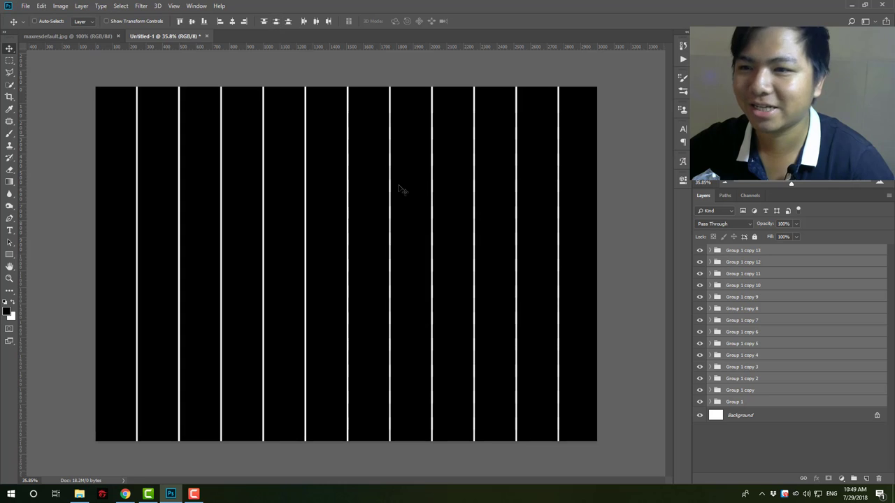
Delete the surplus row groups Group 1 copy 9 through copy 13.
click(753, 400)
click(769, 251)
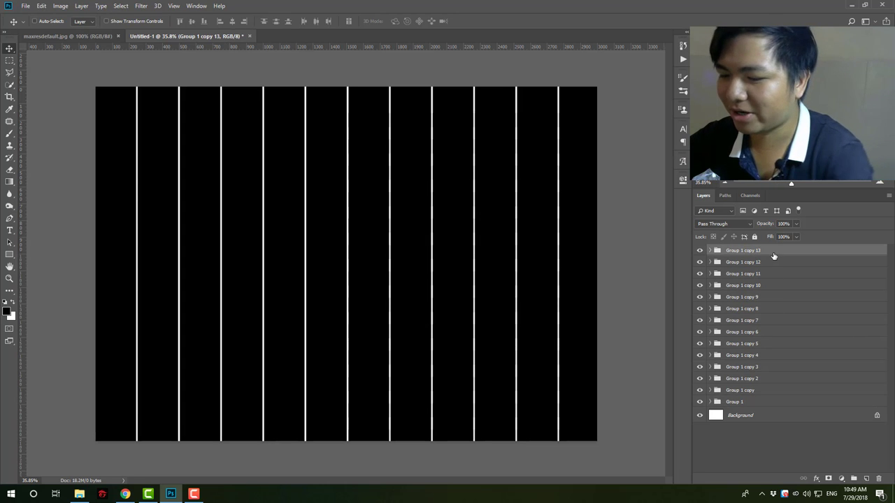
key(Delete)
drag(473, 426, 476, 446)
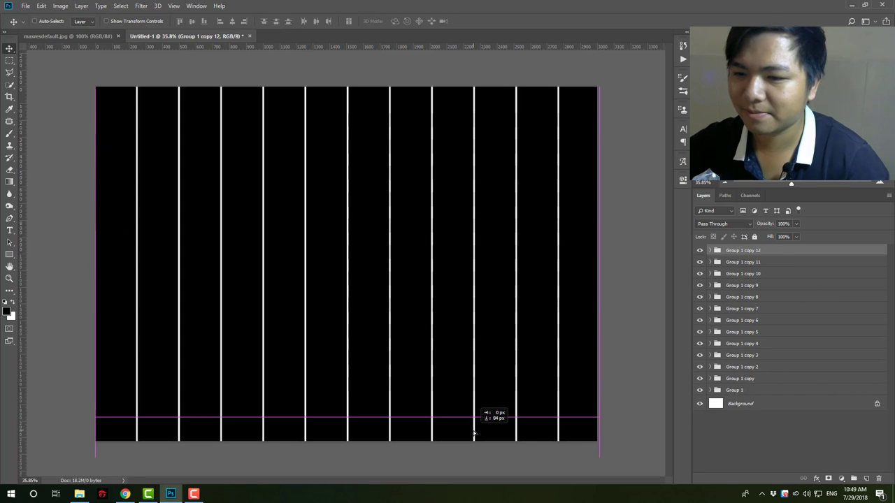
key(ctrl+alt+a)
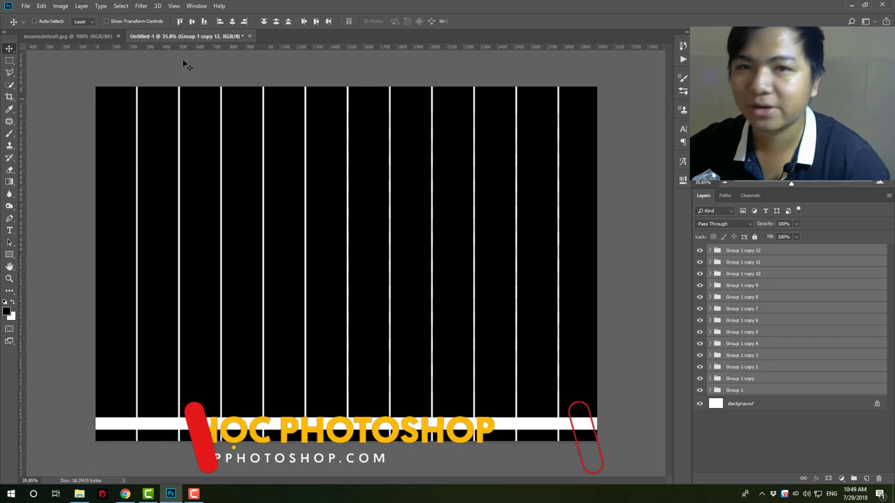
shift+click(769, 283)
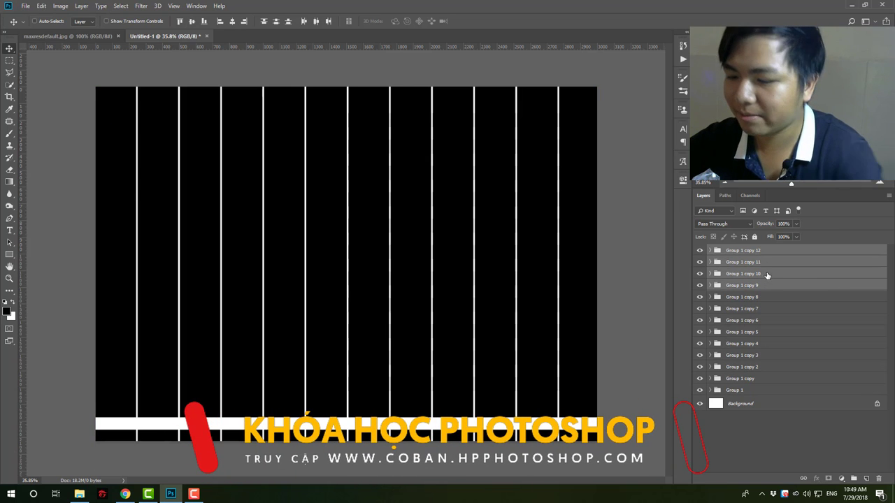
key(Delete)
Move Group 1 copy 8 to the bottom and distribute vertical centers across the nine rows.
drag(501, 308, 500, 432)
key(ctrl+alt+a)
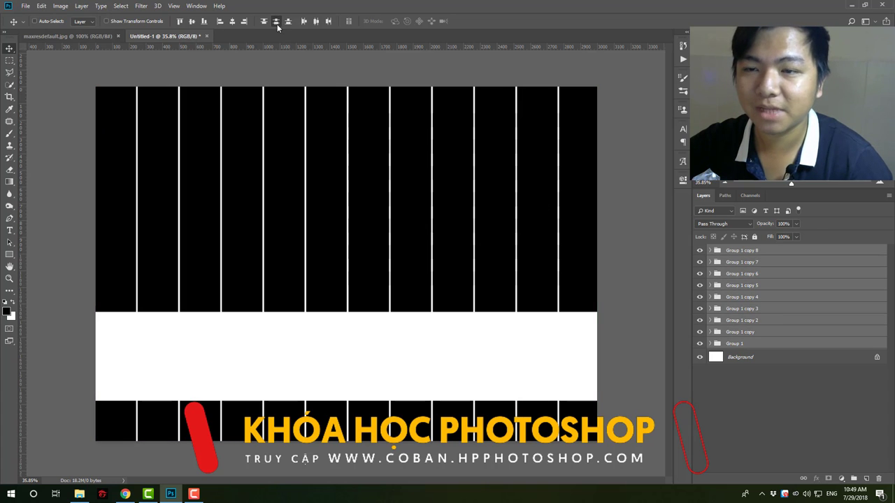
click(277, 24)
click(755, 254)
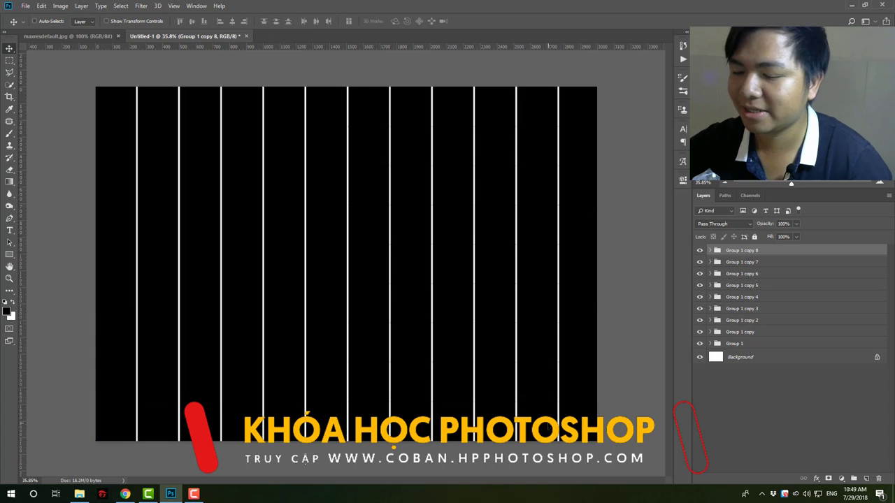
mouse_move(550, 427)
mouse_down()
mouse_move(561, 414)
mouse_move(561, 426)
mouse_up()
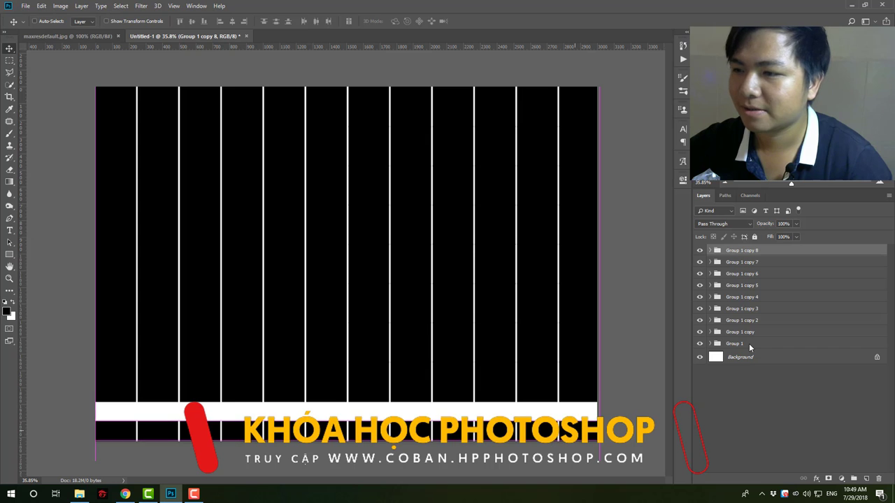
shift+click(749, 344)
click(277, 21)
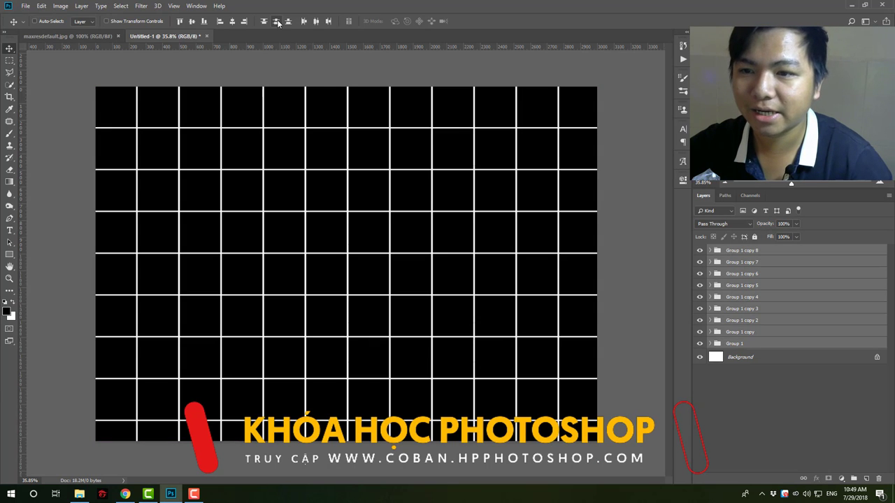
Fit the full grid on screen, undoing an accidental deletion of the row groups.
key(z)
click(410, 226)
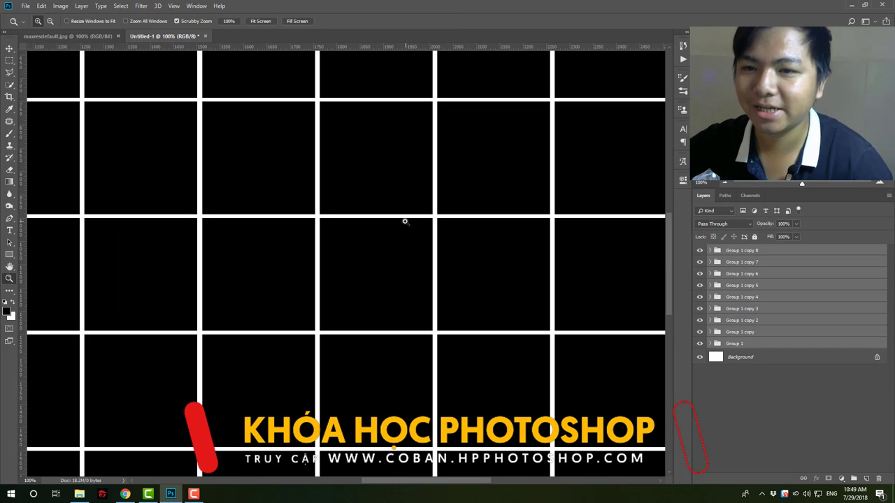
right_click(409, 229)
click(410, 227)
click(322, 218)
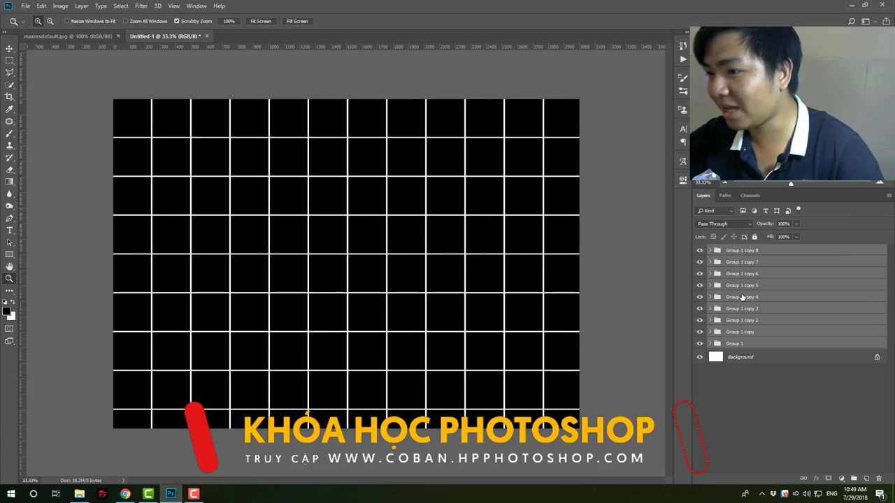
click(756, 252)
shift+click(761, 343)
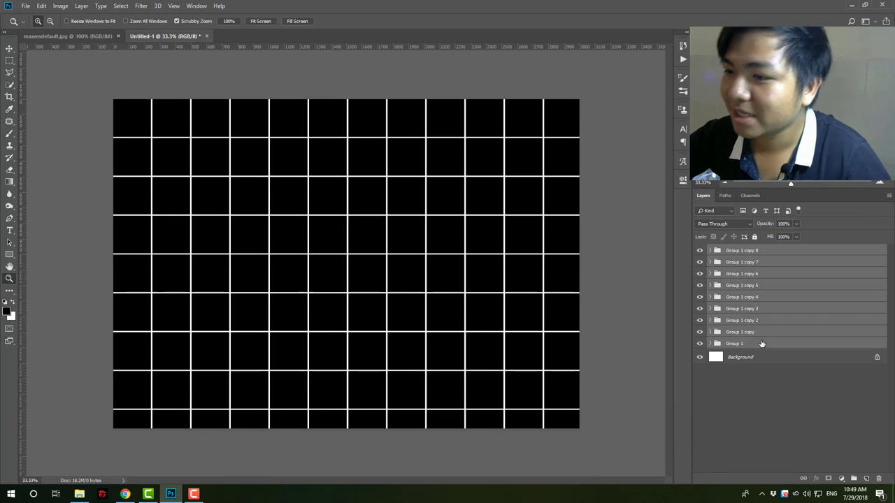
click(878, 479)
key(ctrl+z)
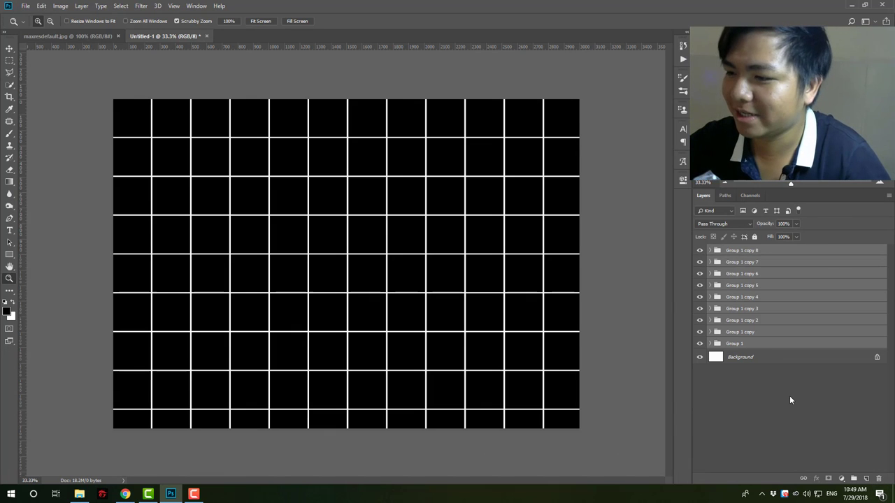
Delete the Group 1 copy 8 group with Group Only, keeping its rectangles.
click(789, 396)
click(730, 252)
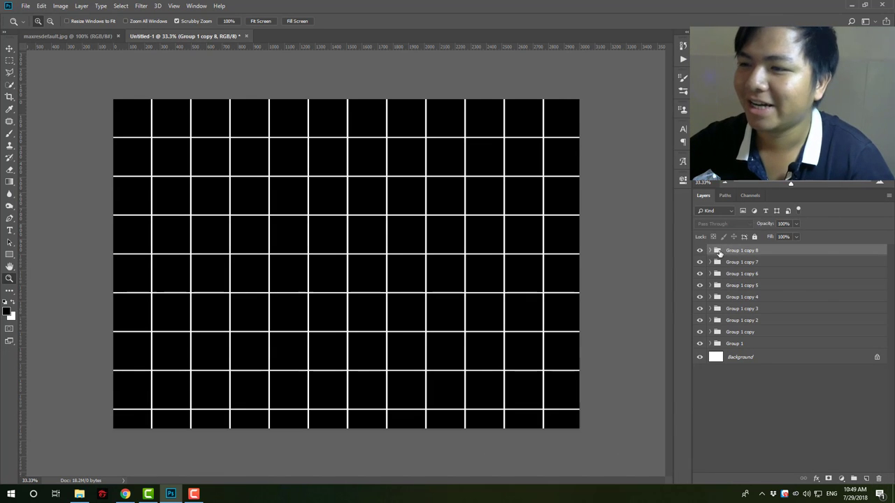
click(722, 254)
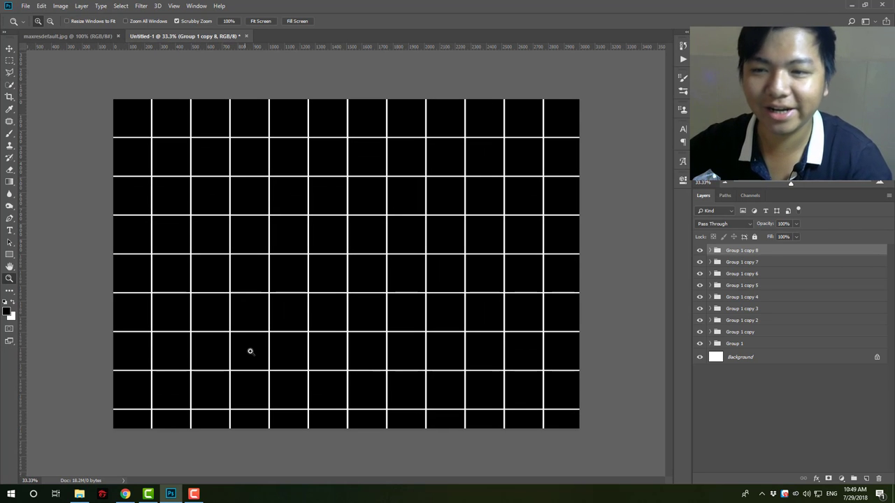
right_click(758, 254)
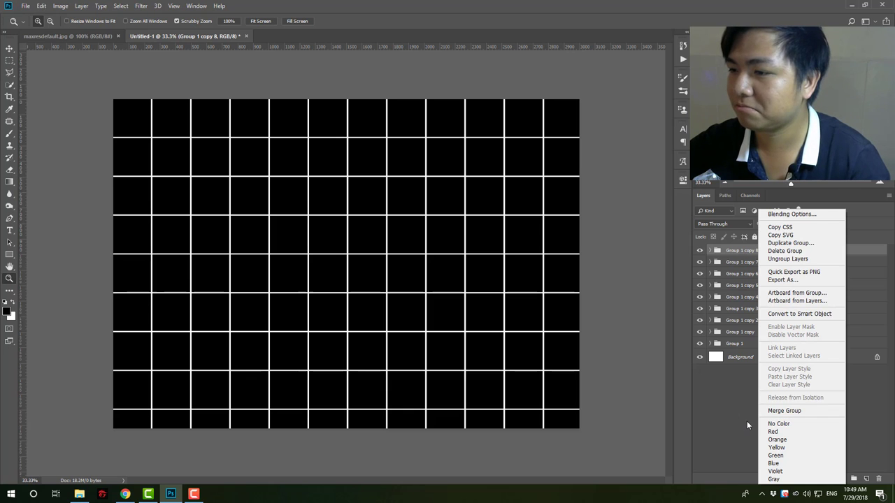
key(Escape)
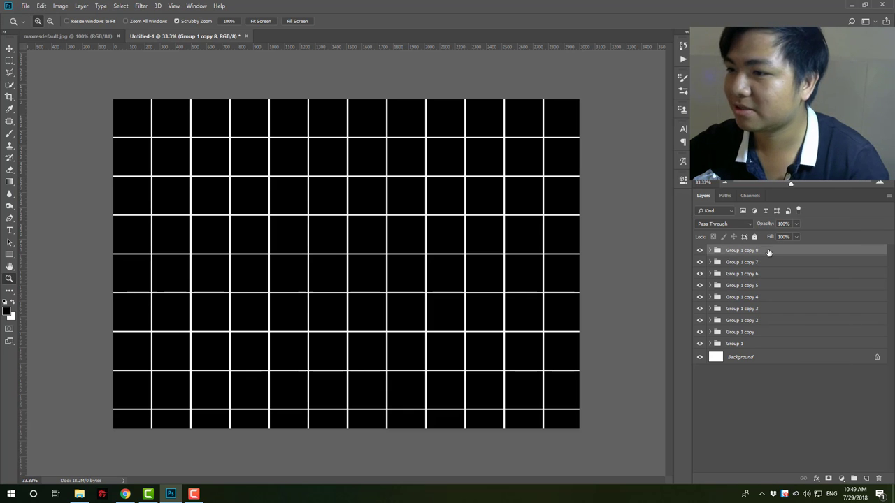
click(878, 478)
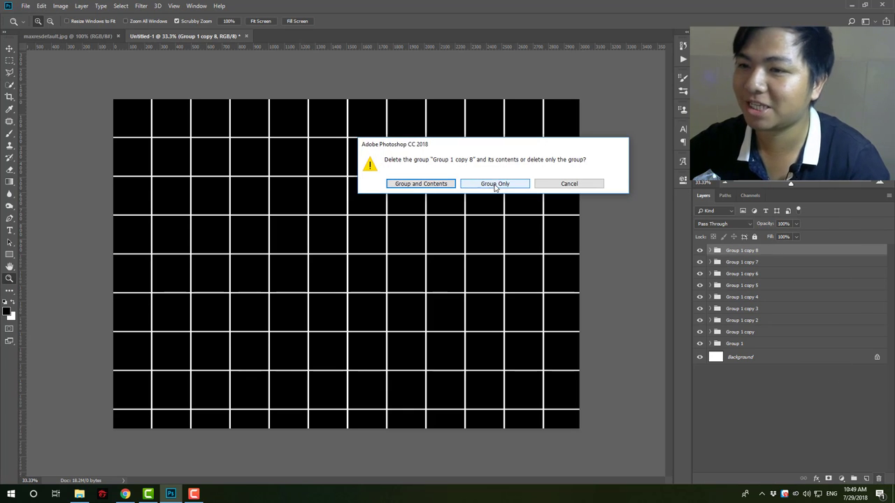
click(495, 186)
Remove groups Group 1 copy 7, copy 6 and copy 5, keeping only their rectangles.
scroll(776, 322, down, 2)
click(769, 371)
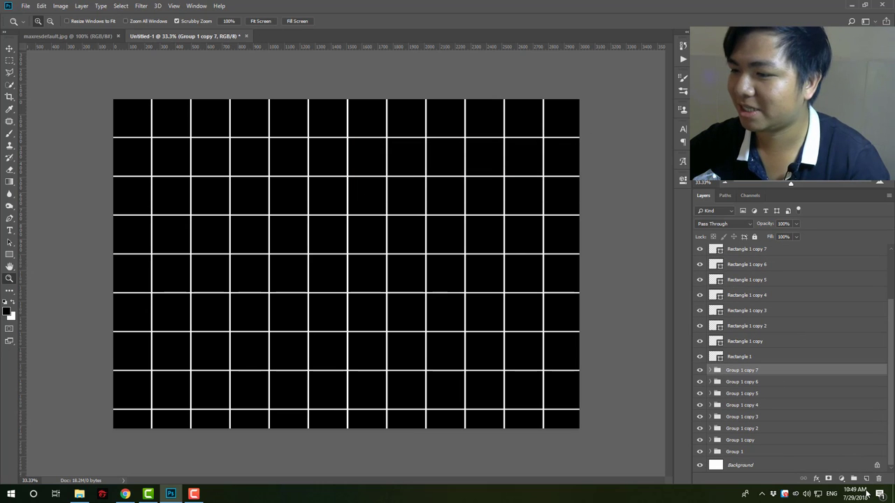
click(878, 479)
click(495, 184)
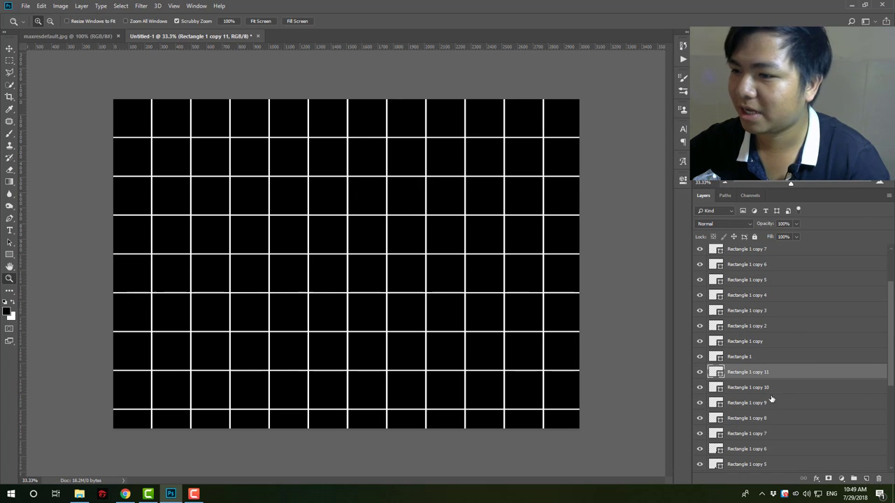
scroll(772, 417, down, 3)
click(777, 381)
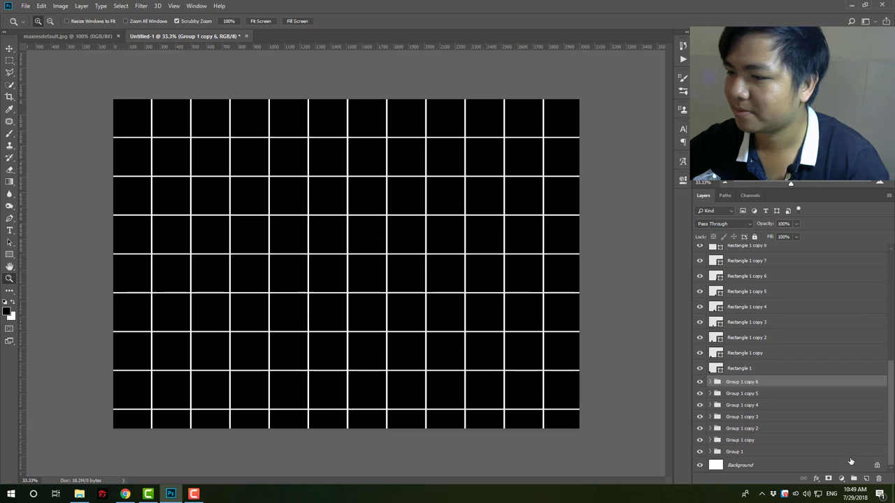
click(879, 480)
click(504, 184)
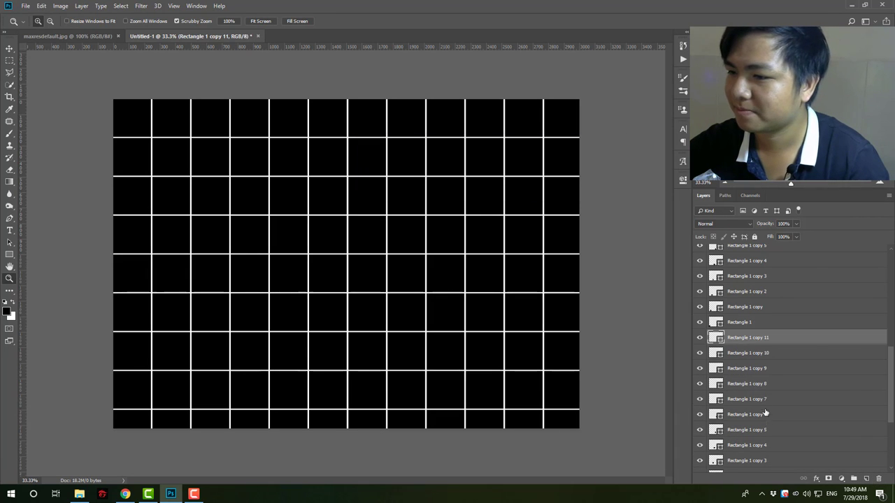
click(766, 396)
click(879, 480)
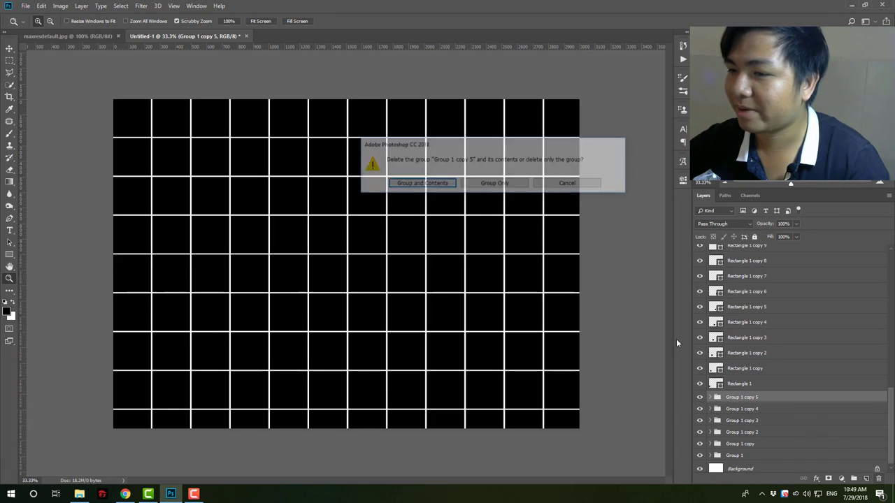
click(505, 184)
Remove groups Group 1 copy 4, copy 3 and copy 2 with Group Only.
click(766, 405)
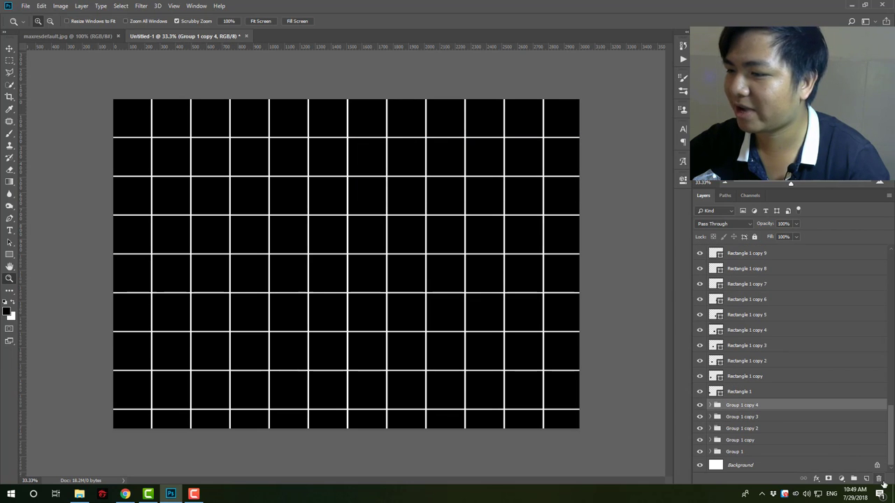
click(879, 480)
click(504, 184)
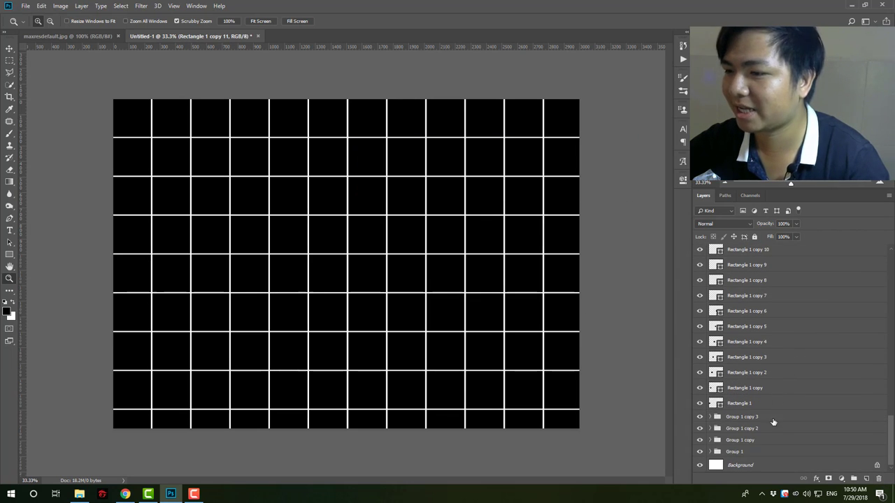
click(773, 421)
click(879, 480)
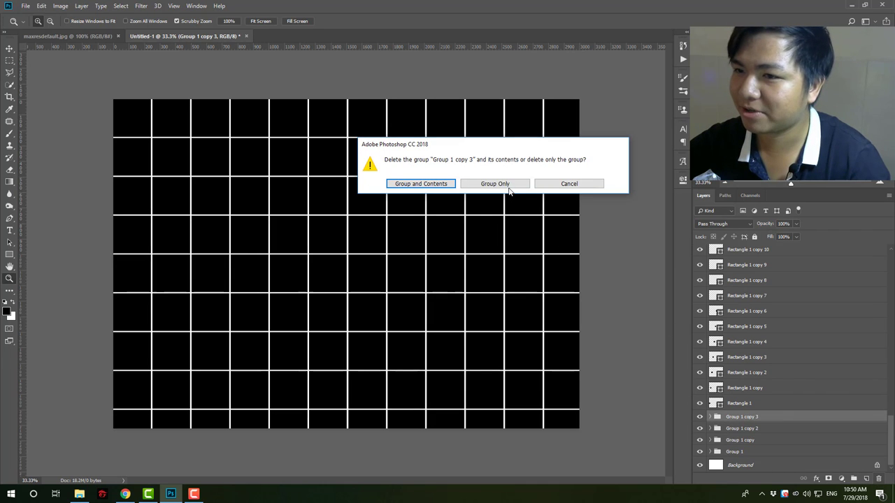
click(501, 184)
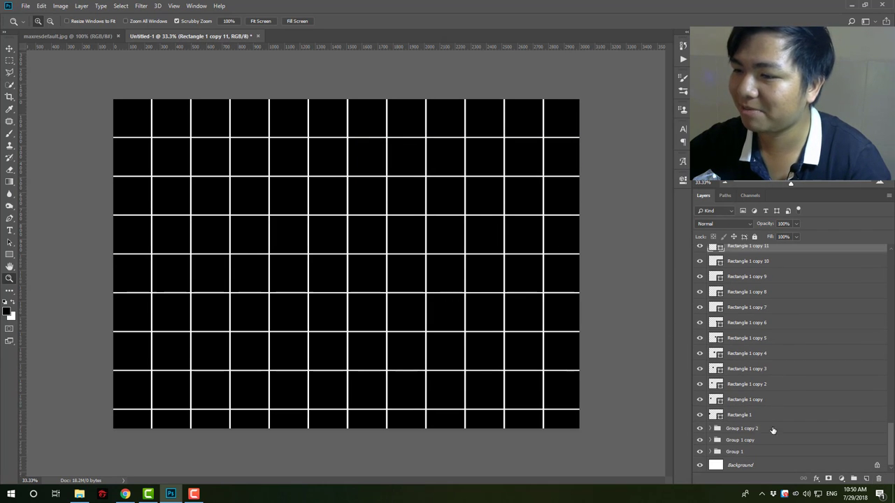
click(770, 428)
click(879, 480)
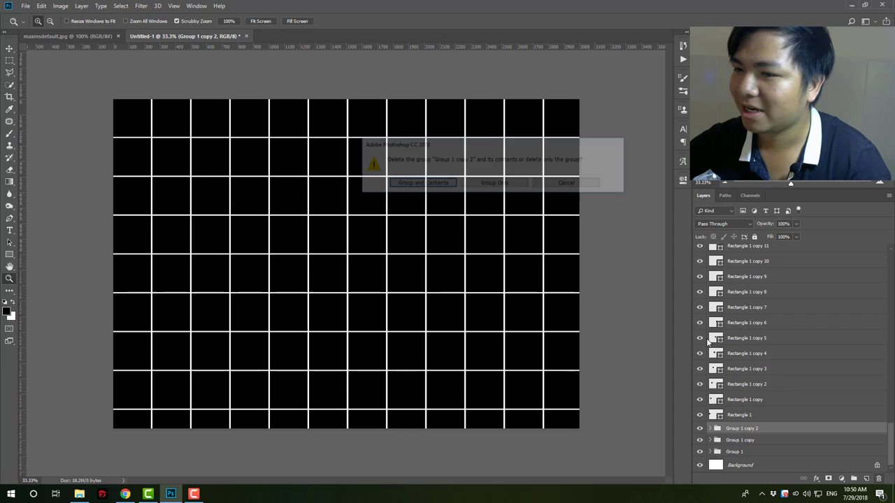
click(517, 183)
Remove the last two groups, Group 1 copy and Group 1, keeping their rectangles.
click(762, 440)
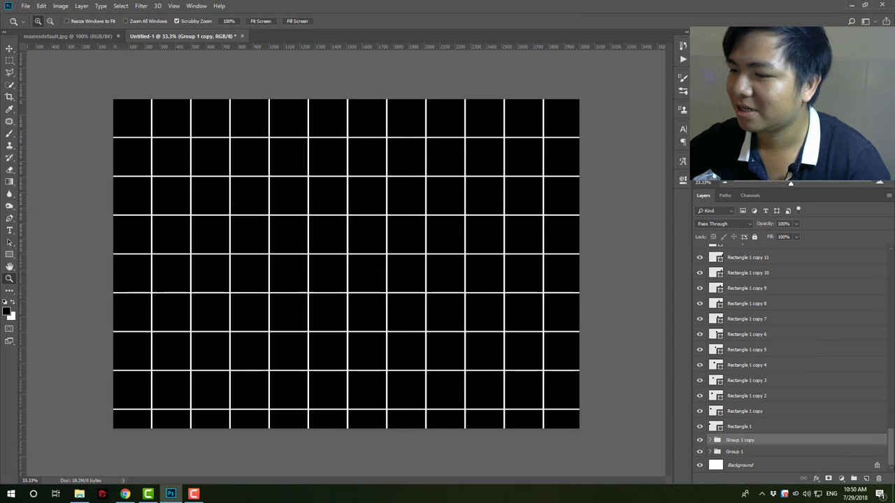
click(879, 479)
click(517, 183)
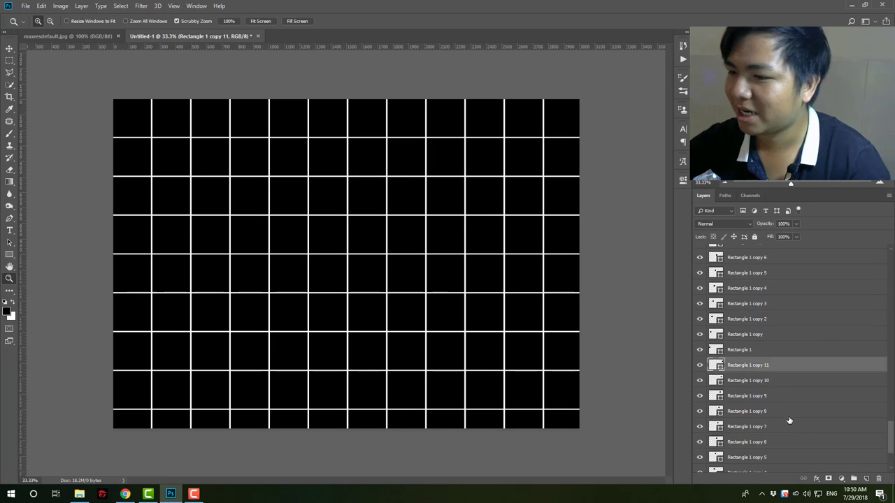
click(778, 453)
click(879, 479)
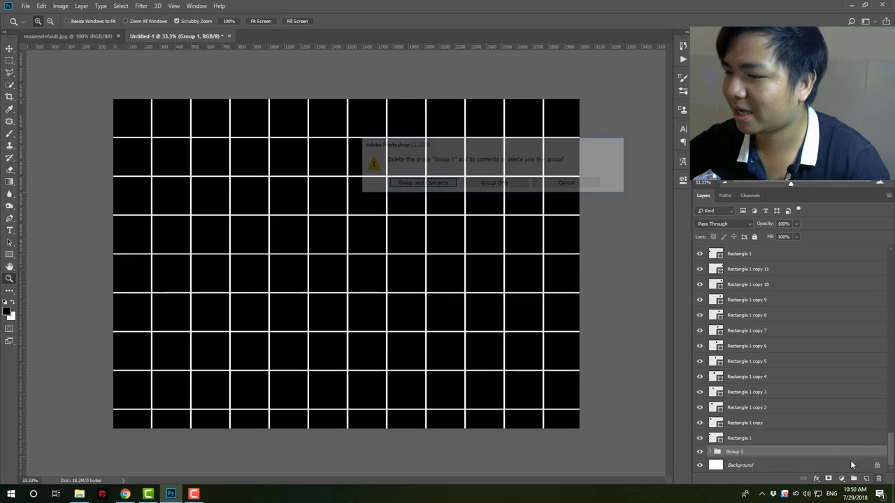
click(514, 184)
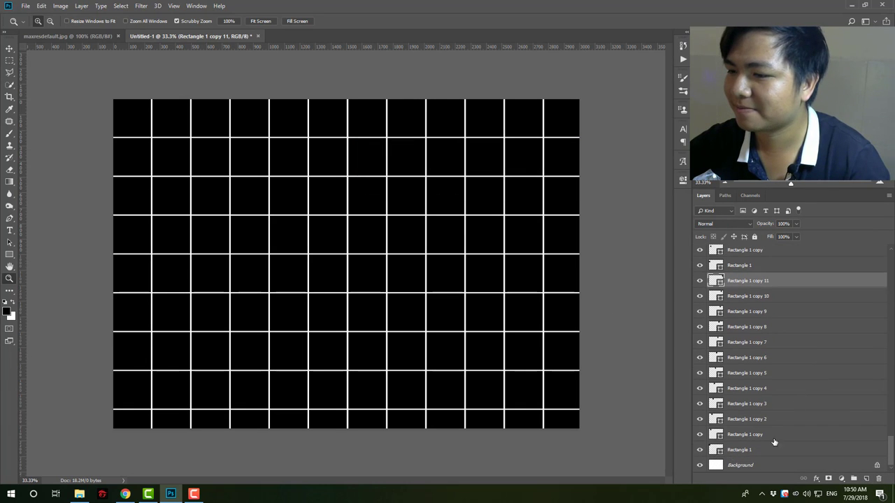
Select all Rectangle layers and group them into a new Group 1.
click(766, 448)
drag(882, 456, 790, 262)
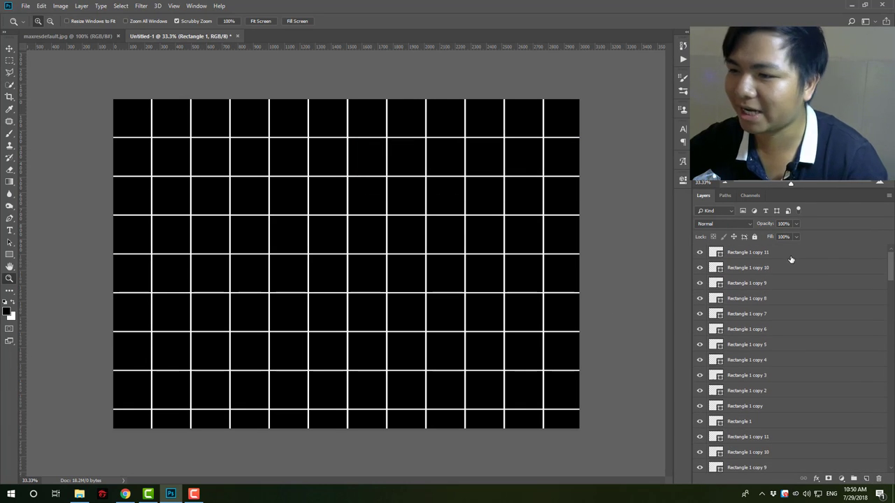
shift+click(789, 259)
key(ctrl+g)
Toggle Group 1's visibility off and on and expand it to check its rectangles.
click(699, 250)
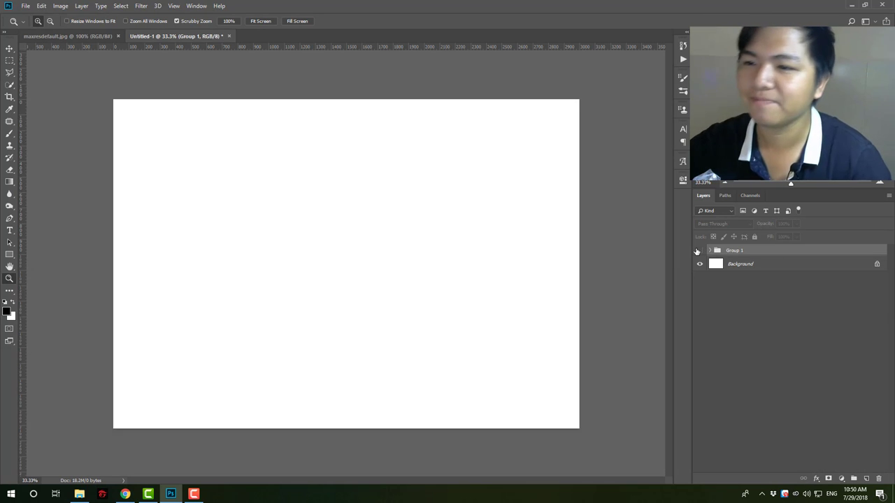
click(699, 251)
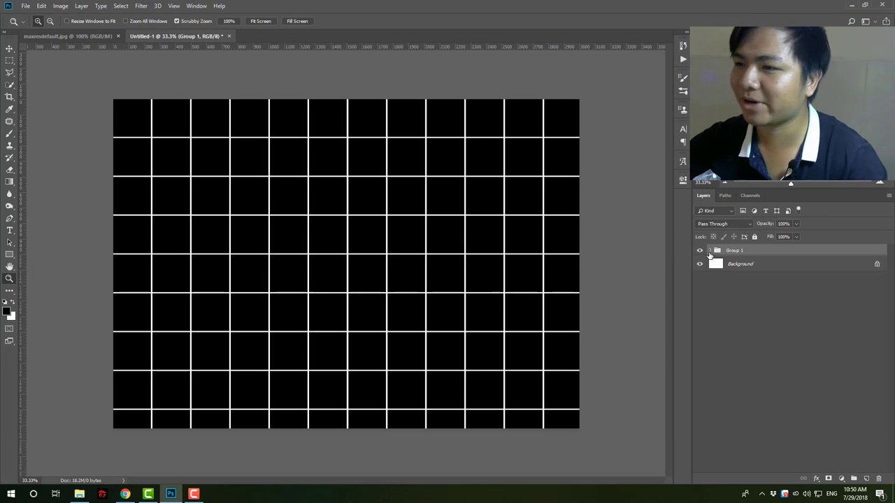
click(710, 251)
scroll(760, 297, down, 3)
scroll(756, 311, down, 3)
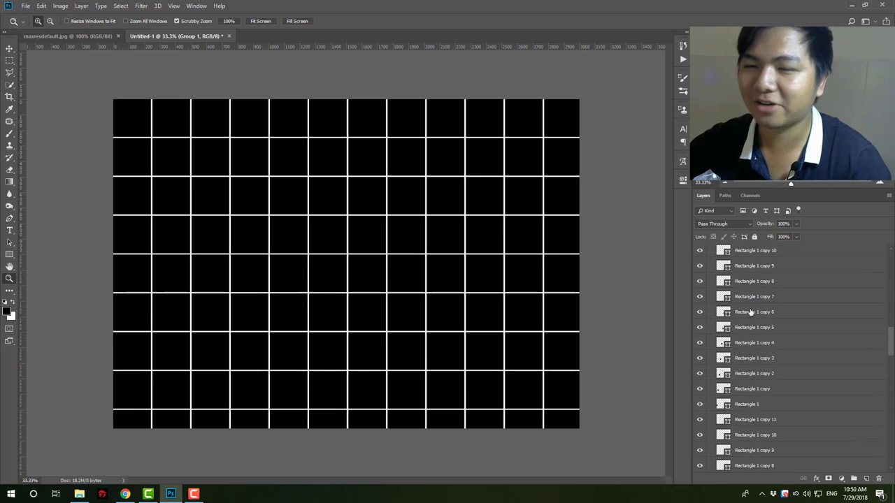
click(79, 494)
Open the New folder of wedding photos and move its window aside.
double_click(289, 184)
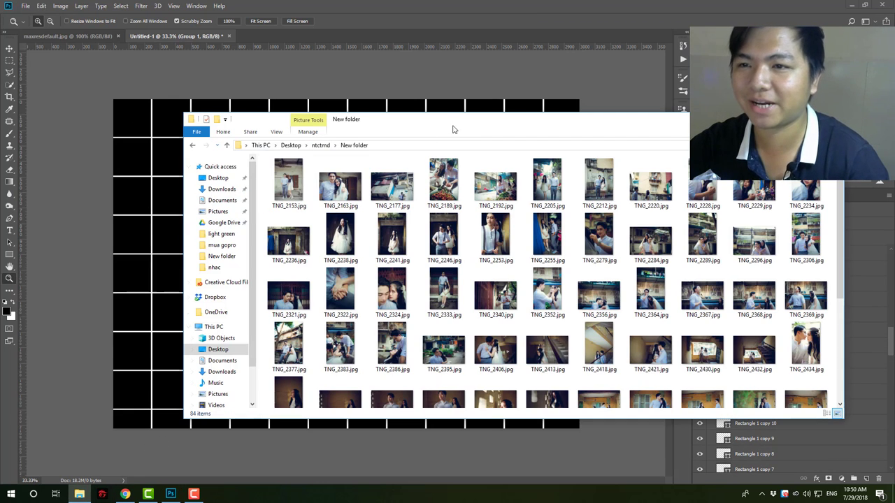
mouse_move(440, 120)
mouse_down()
mouse_move(558, 107)
mouse_move(532, 139)
mouse_move(520, 102)
mouse_up()
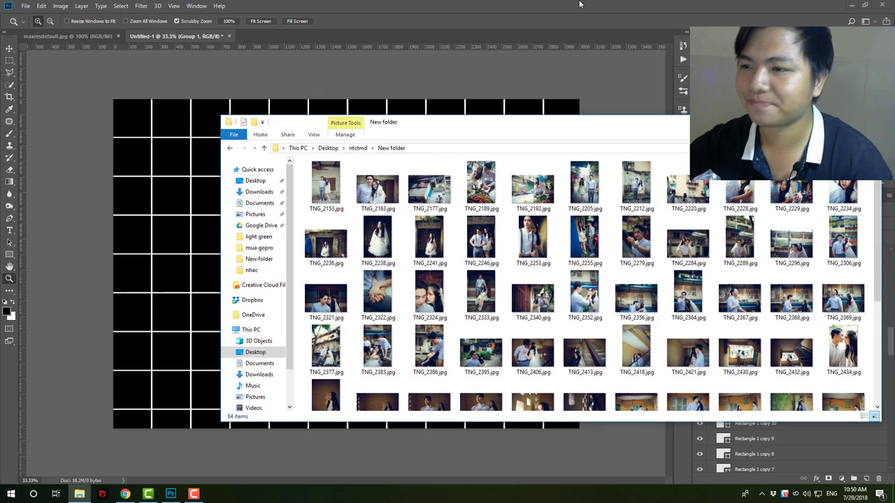
drag(509, 134, 412, 147)
Back in Photoshop, select the top-left cell's Rectangle 1 layer with the Move tool.
click(770, 348)
scroll(770, 348, down, 2)
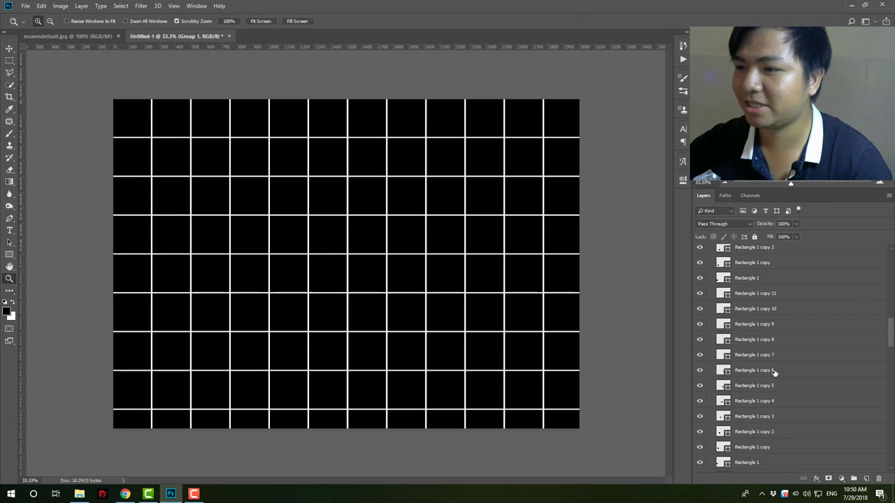
scroll(770, 348, down, 2)
key(v)
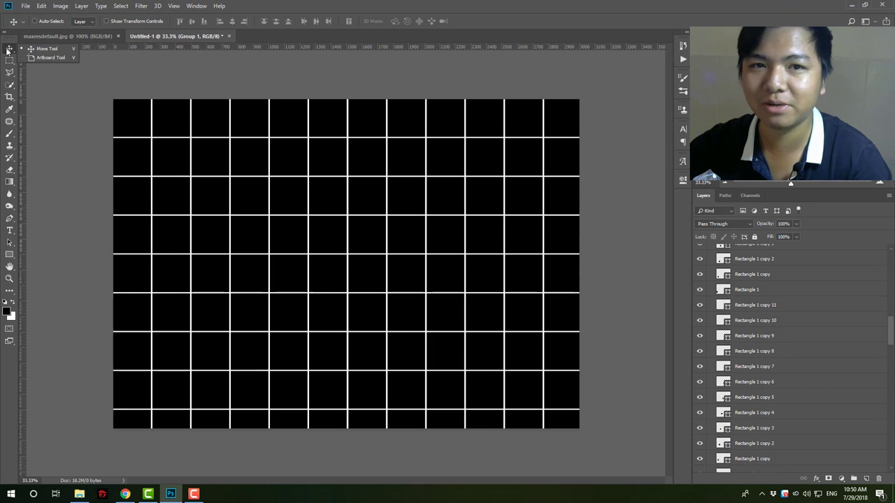
key(ctrl)
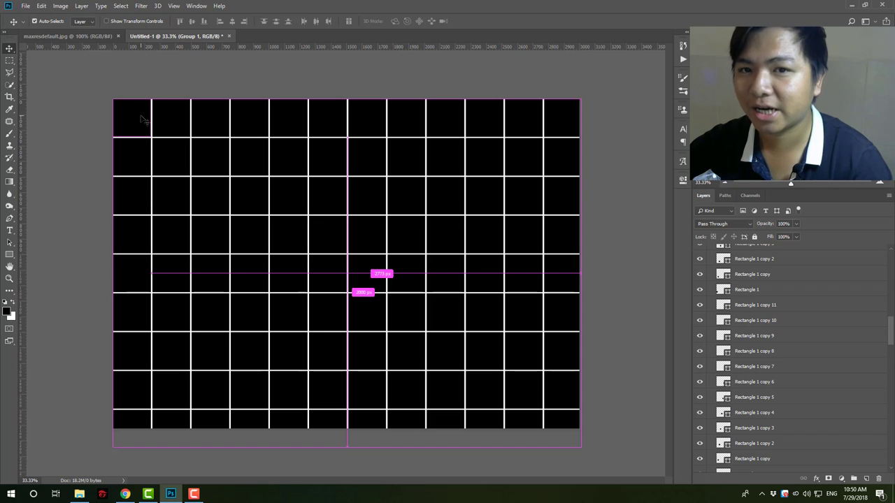
click(141, 120)
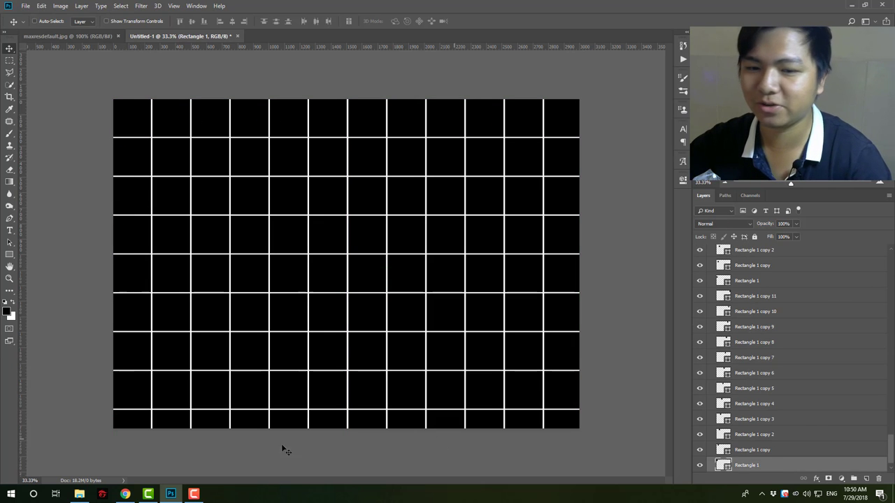
Drag TNG_2238.jpg from the photo folder into the collage's top-left cell and commit it.
click(80, 493)
drag(301, 136, 473, 101)
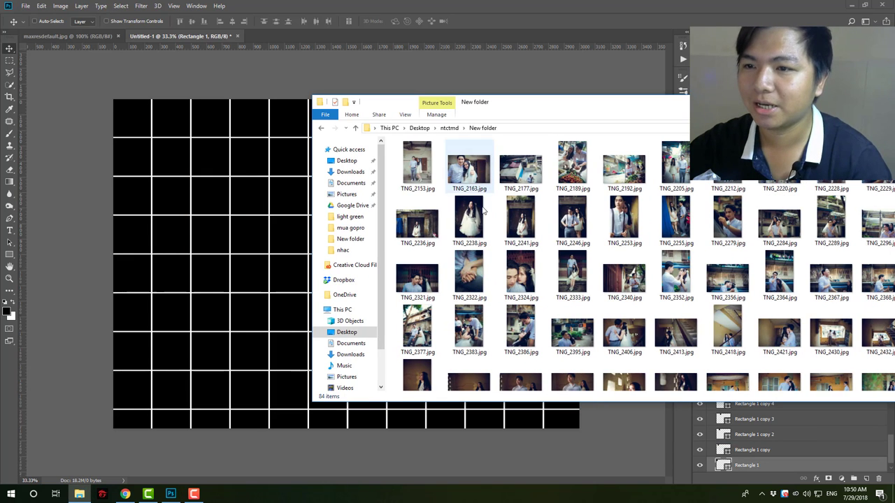
click(470, 228)
drag(470, 227, 210, 214)
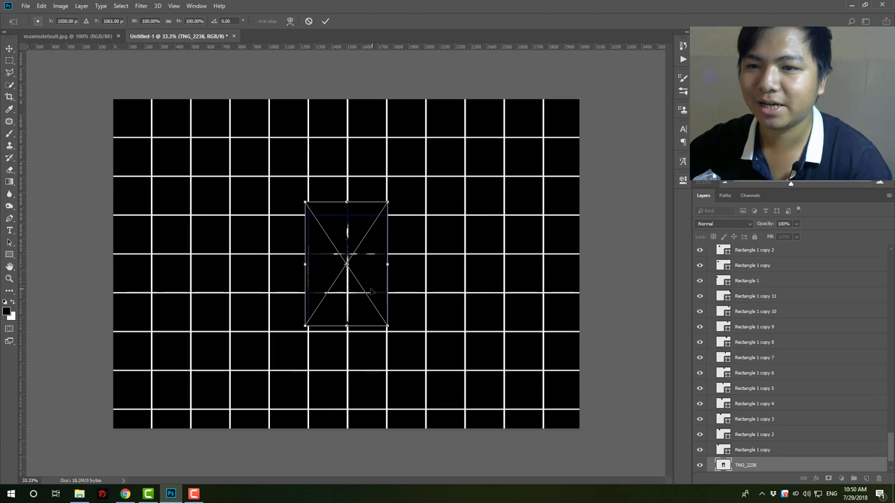
drag(351, 277, 135, 130)
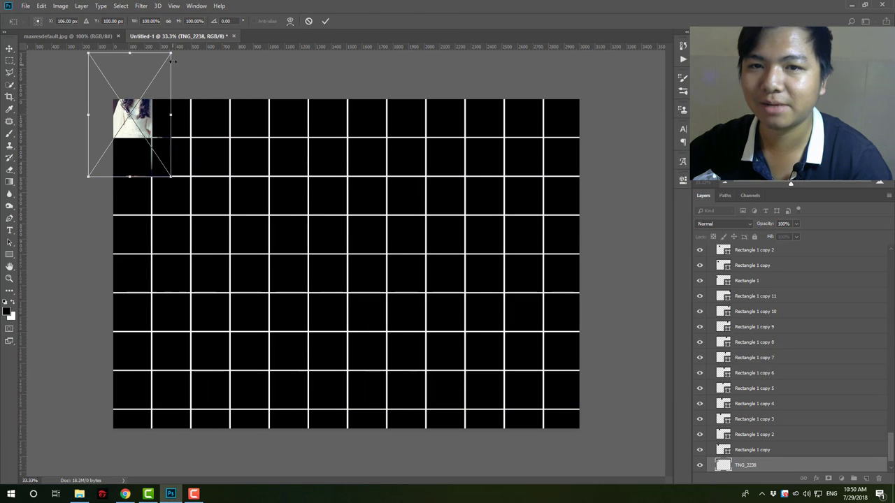
key(Return)
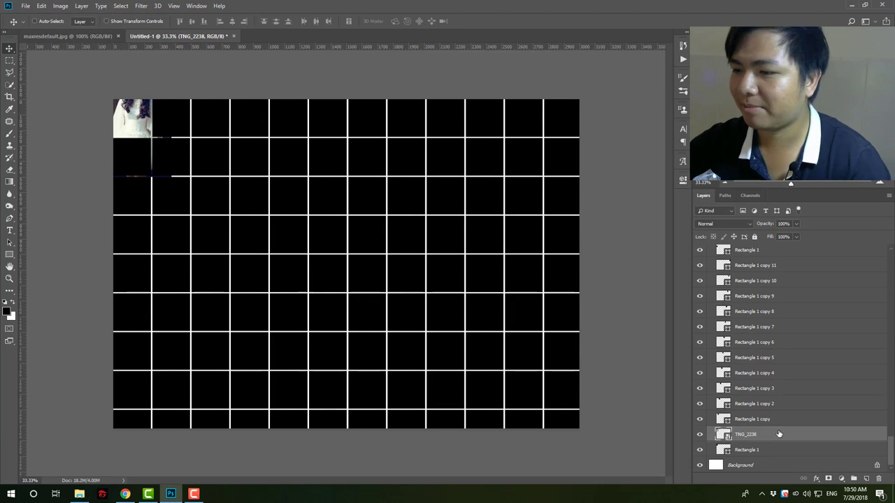
Clip TNG_2238 to Rectangle 1 and scale it down to about 68%.
right_click(781, 432)
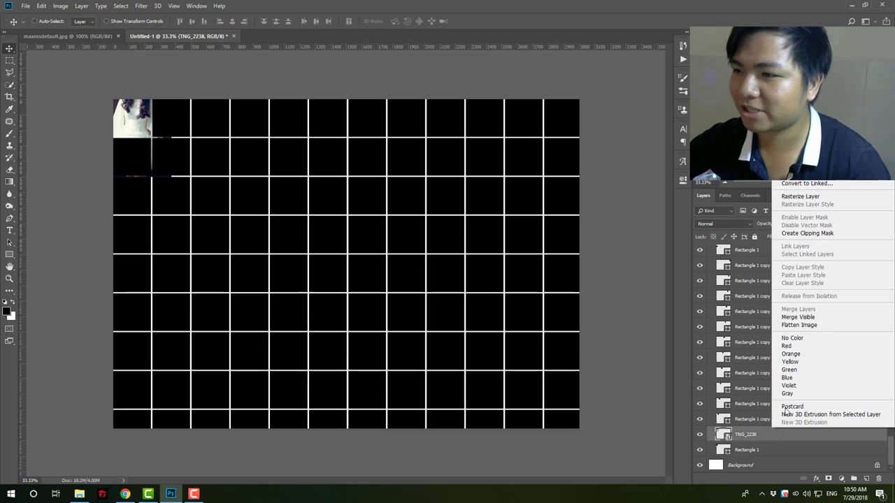
click(811, 234)
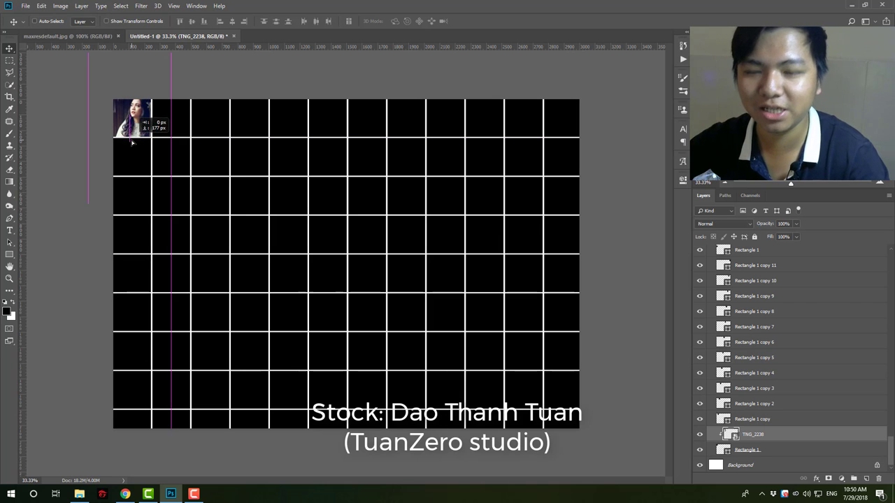
key(ctrl+t)
drag(171, 80, 150, 105)
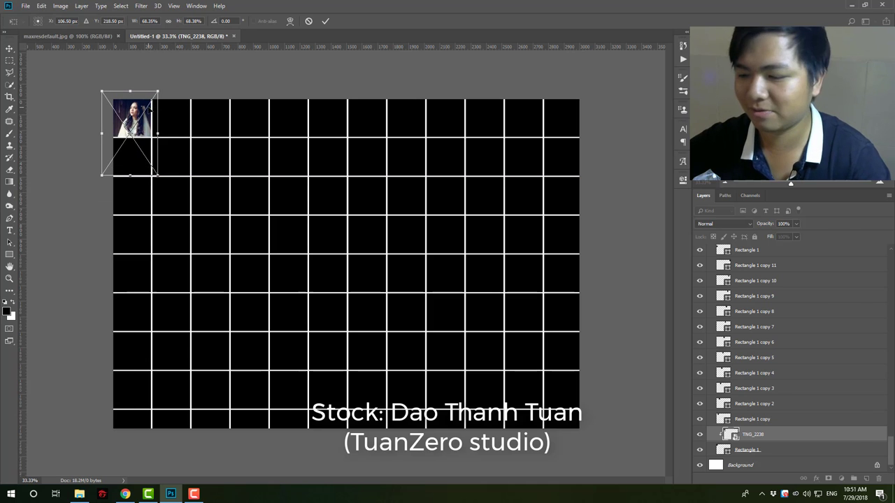
key(Return)
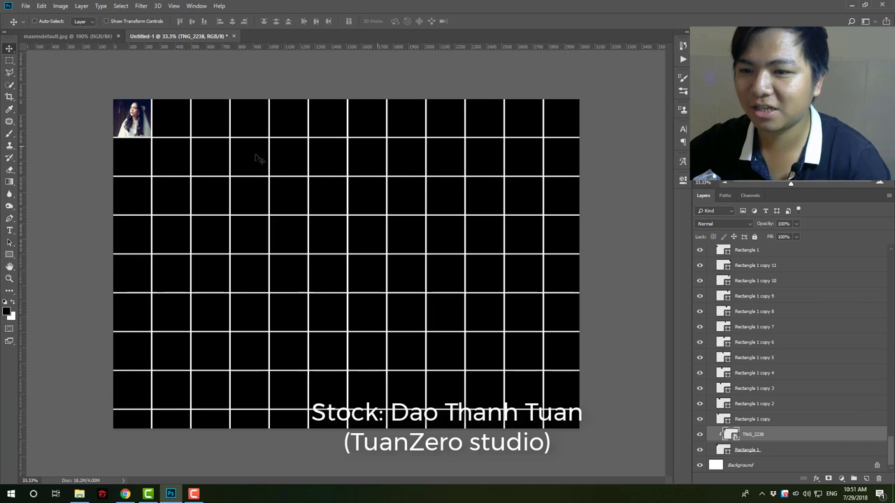
key(alt+Tab)
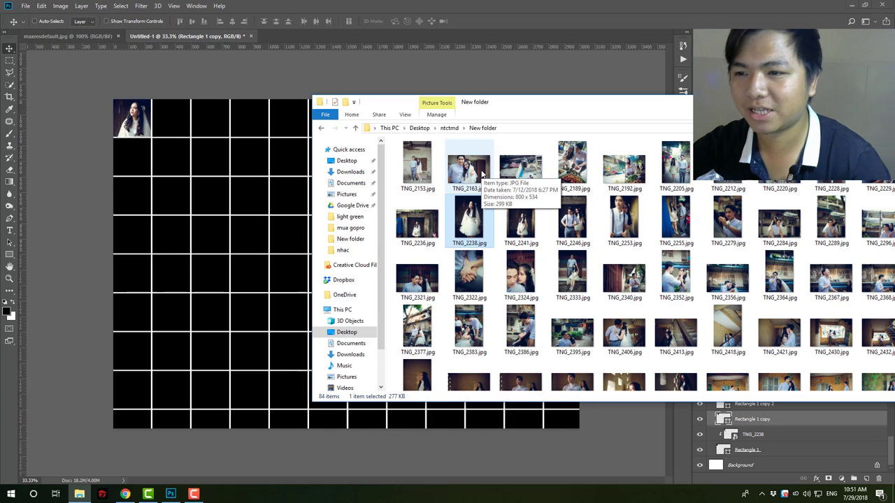
key(alt+Tab)
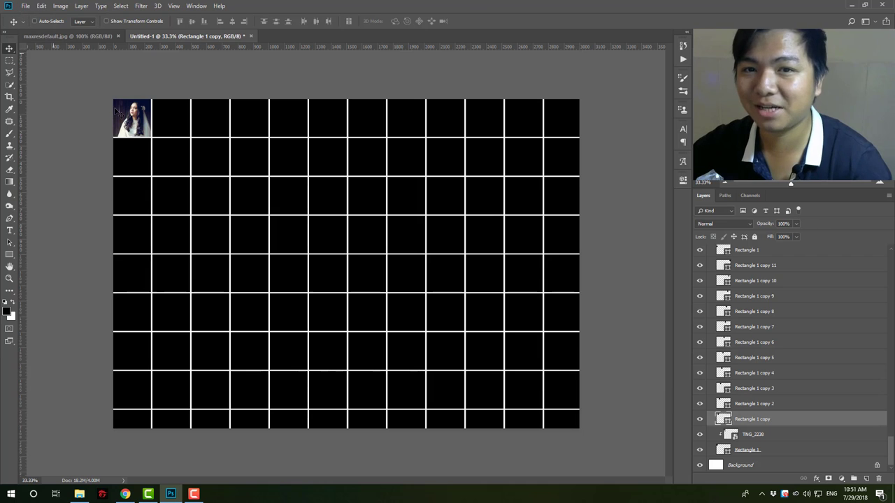
Place Embedded the photo TNG_2229 from the Desktop wedding photo folder.
click(25, 6)
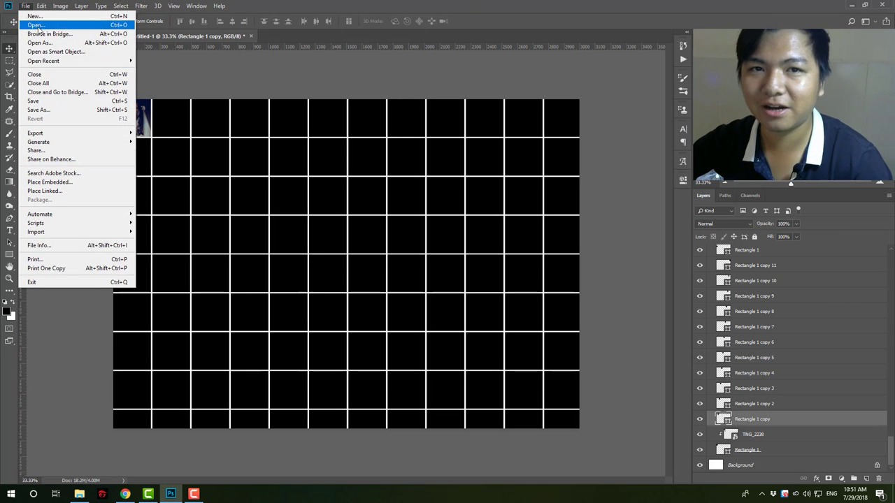
click(33, 183)
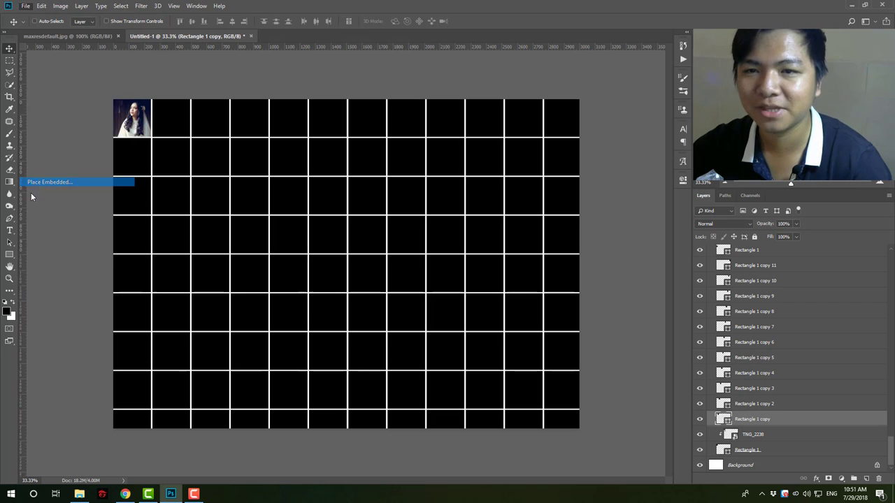
scroll(51, 193, up, 2)
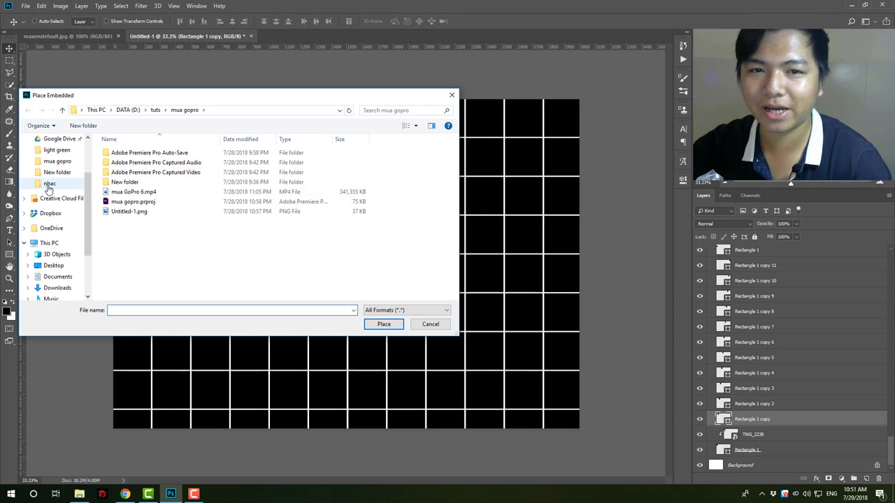
click(53, 266)
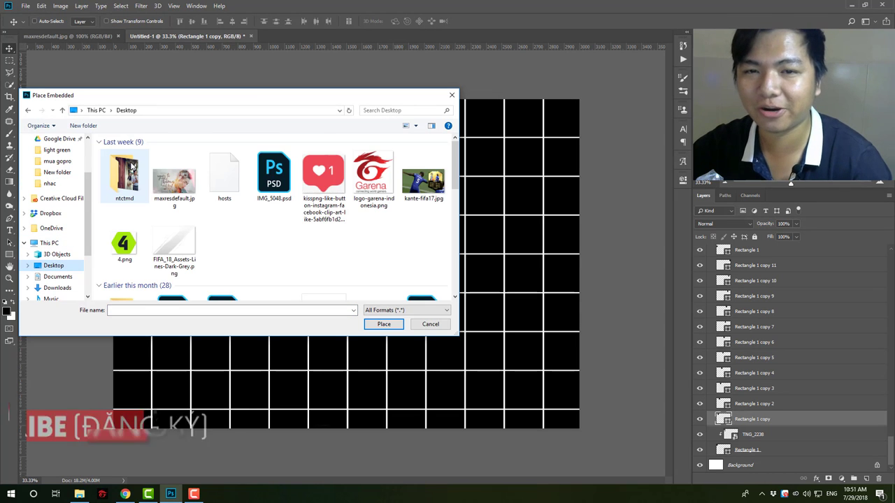
double_click(124, 167)
click(224, 218)
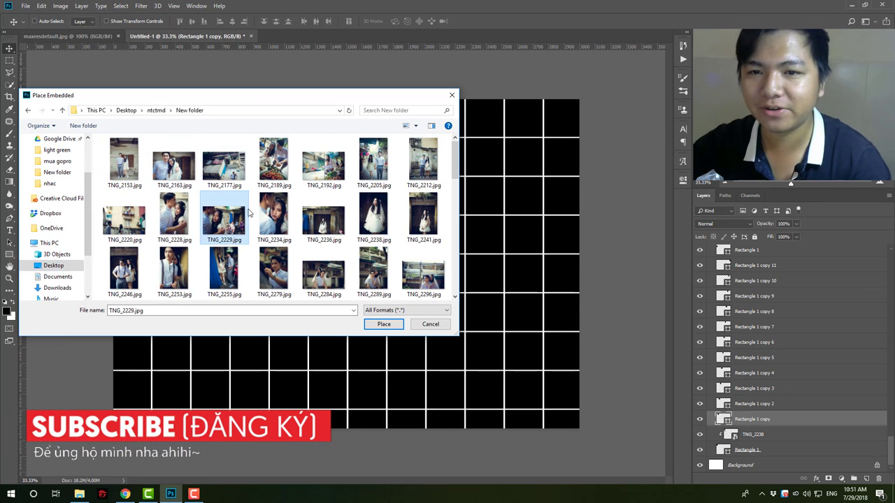
click(384, 325)
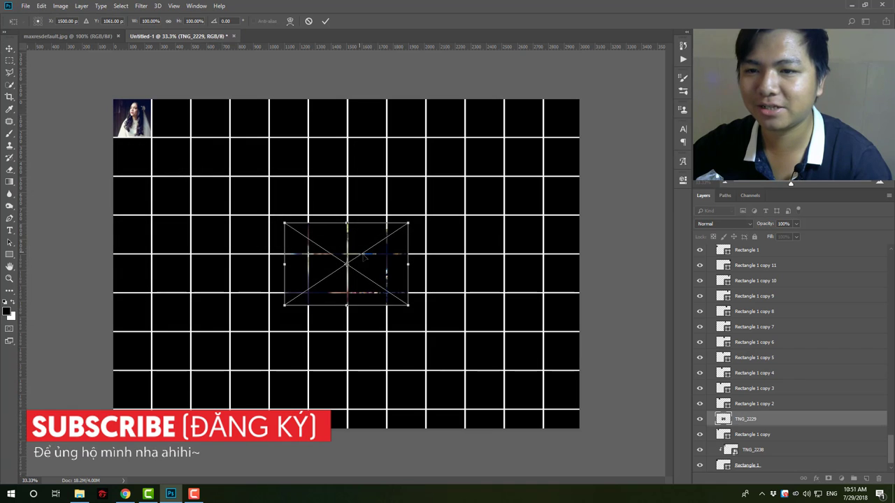
Position and commit TNG_2229, then clip it to the second grid cell.
drag(371, 260, 216, 127)
key(Return)
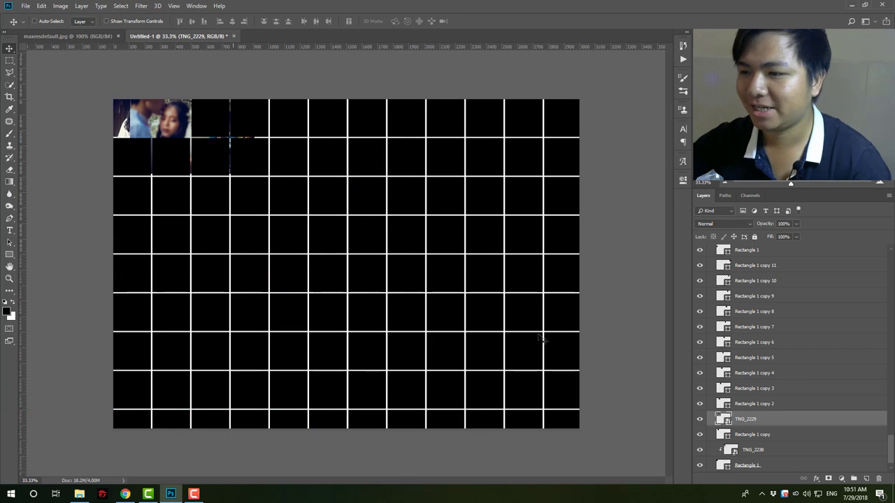
alt+click(791, 425)
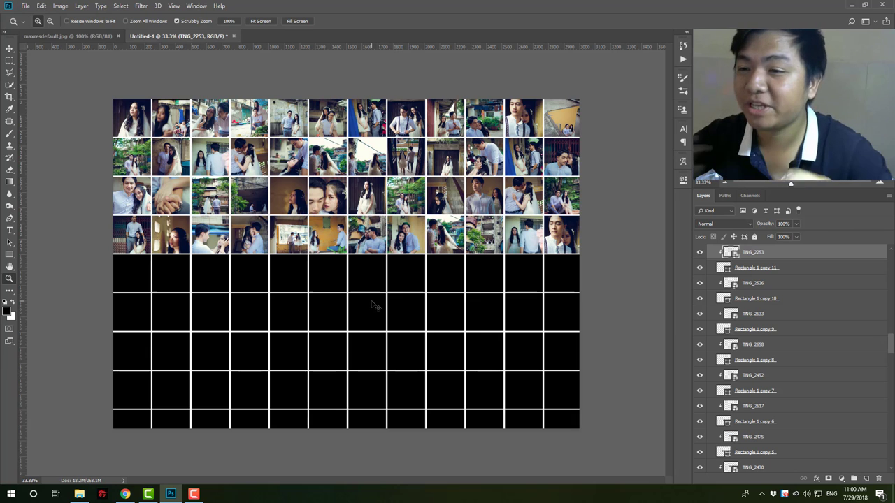
Bundle the leftover empty rectangle layers of the unused rows into their own group.
scroll(815, 336, up, 3)
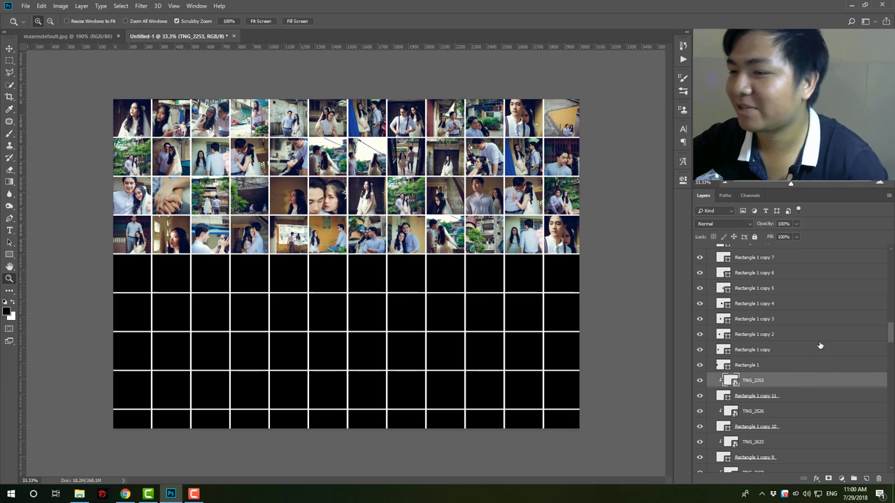
click(812, 365)
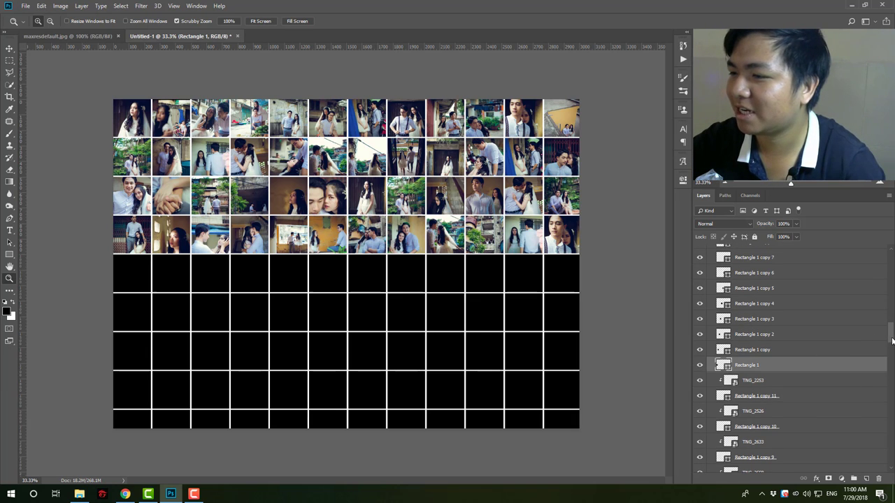
key(ctrl+g)
Group layers TNG_2253 through Rectangle 1 as Group 2 and duplicate it.
click(784, 271)
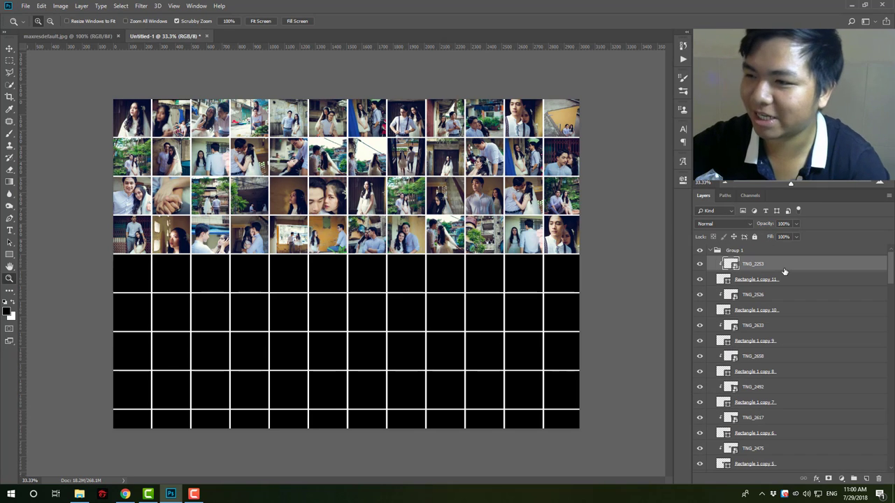
drag(891, 278, 886, 477)
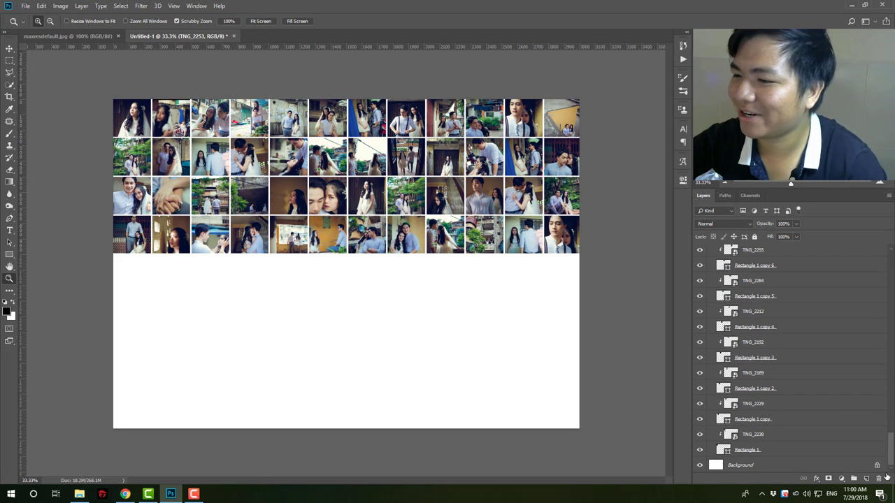
shift+click(793, 453)
key(ctrl+g)
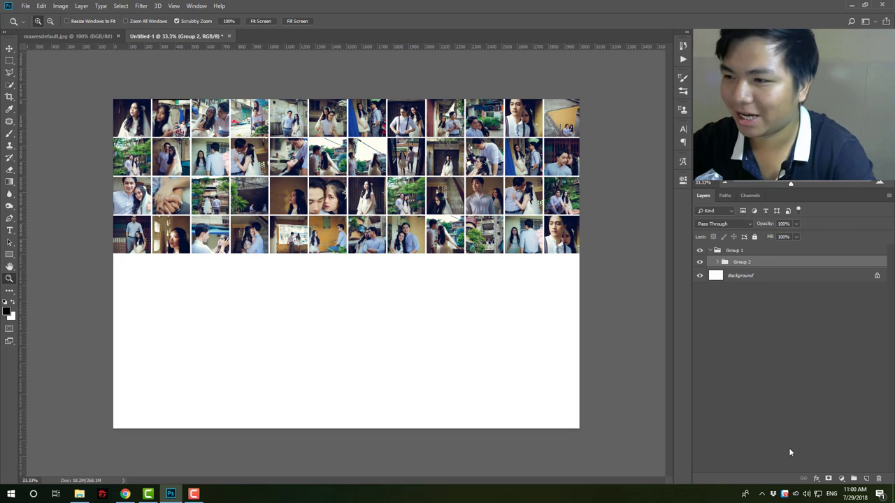
key(ctrl+j)
Move Group 2 copy below the original four photo rows and check it at 100% and fit view.
key(v)
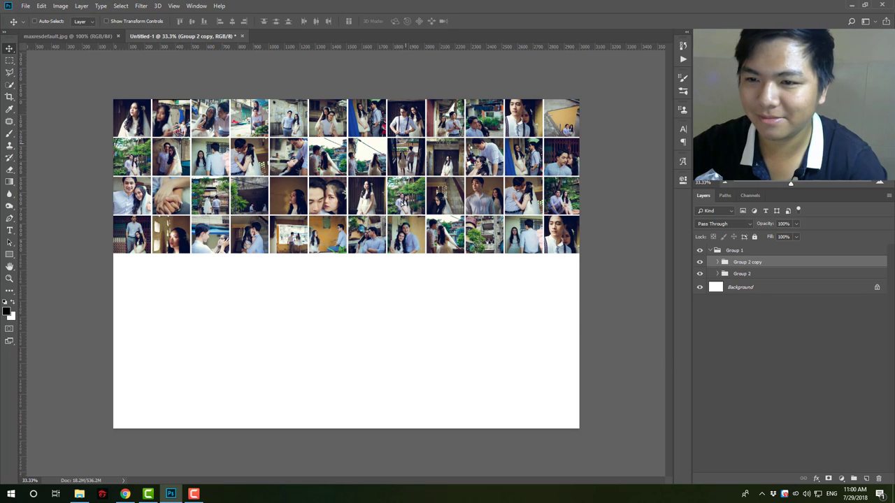
drag(413, 202, 407, 299)
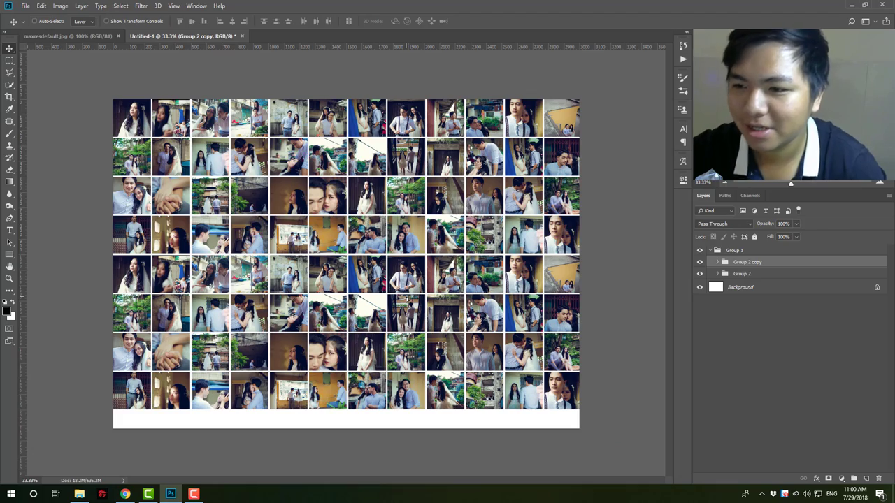
key(z)
click(435, 292)
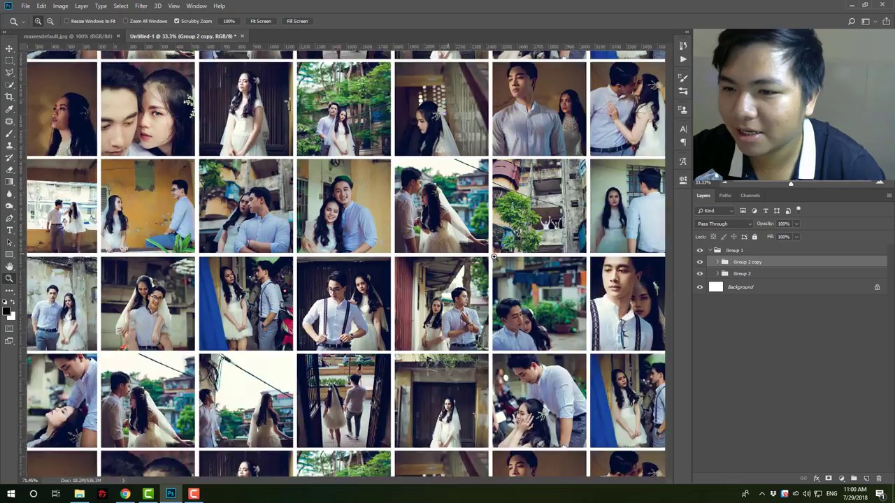
key(v)
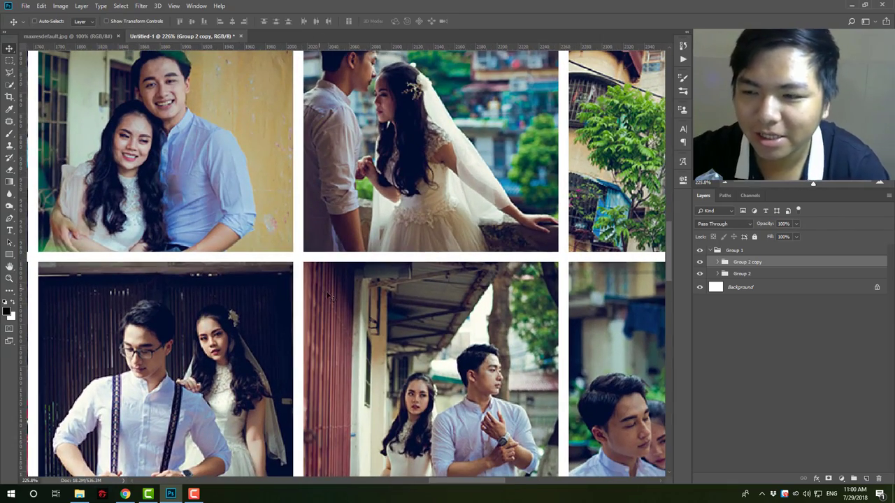
key(z)
right_click(429, 262)
click(439, 273)
right_click(422, 258)
click(433, 261)
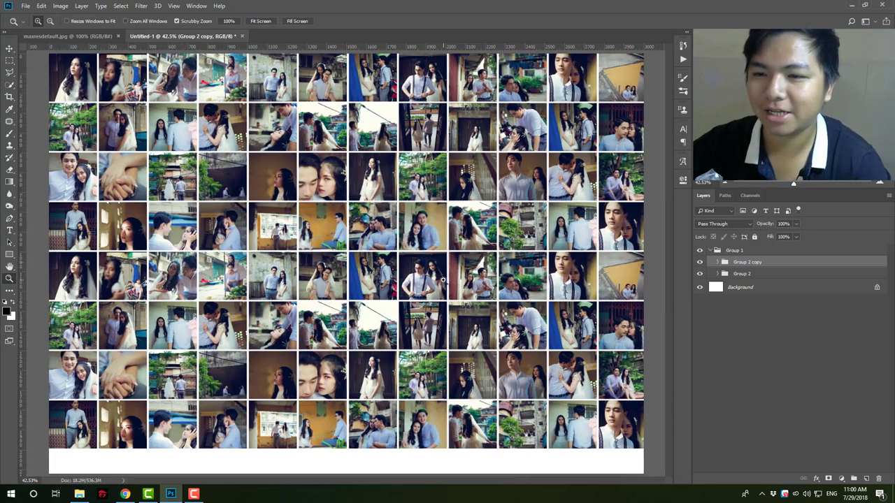
Flip the lower photo rows horizontally and shift them slightly left to line up.
key(ctrl+t)
right_click(438, 271)
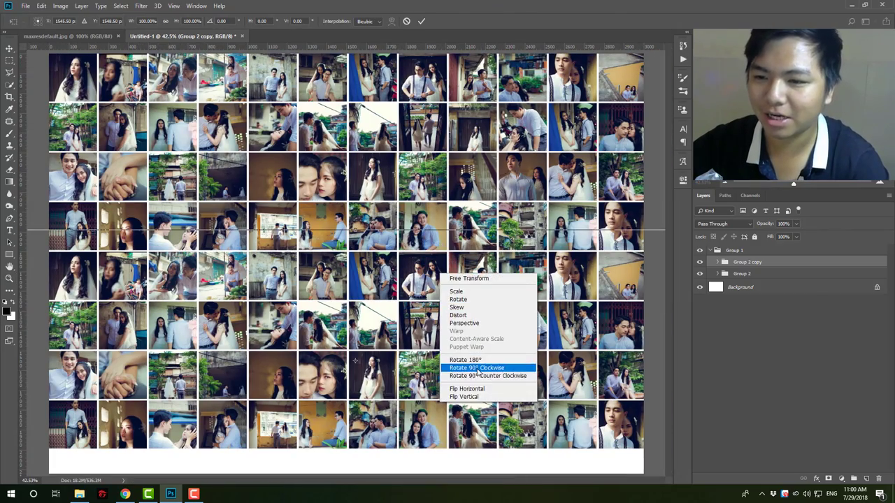
click(459, 389)
key(Return)
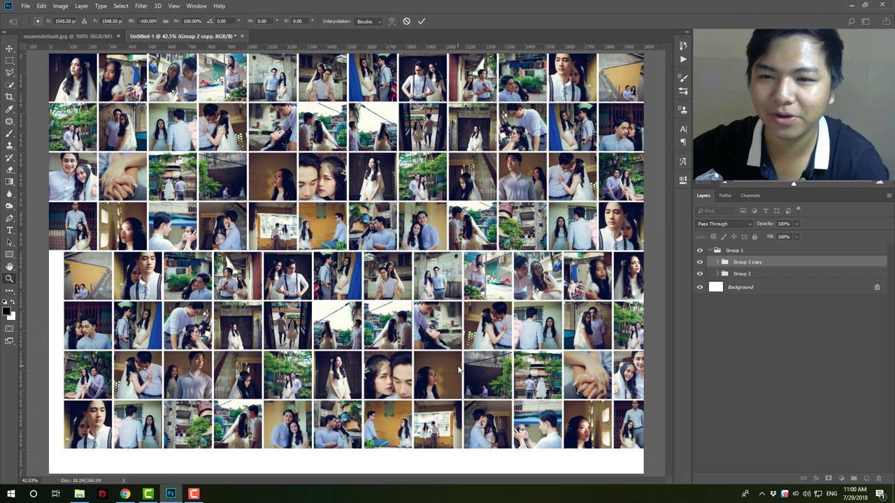
key(v)
drag(394, 308, 381, 311)
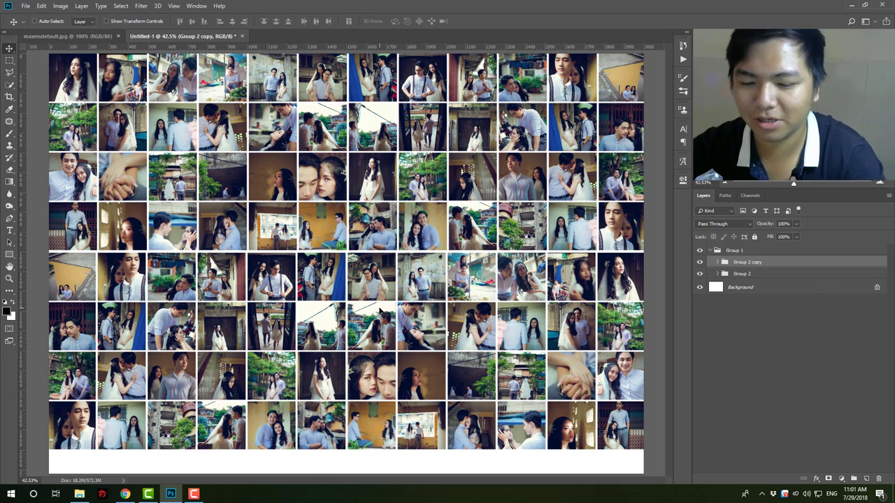
Undo the flips so the lower rows match the top, then duplicate the group as Group 2 copy 2.
key(ctrl+t)
right_click(423, 315)
click(454, 432)
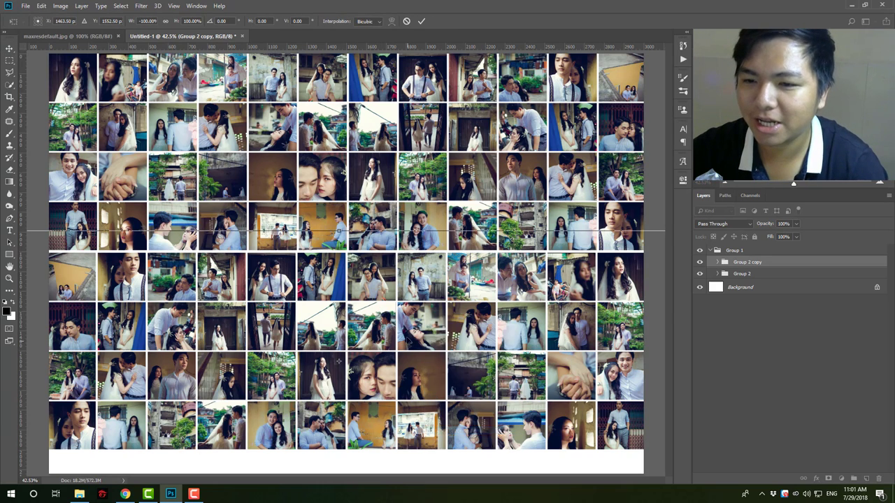
key(Return)
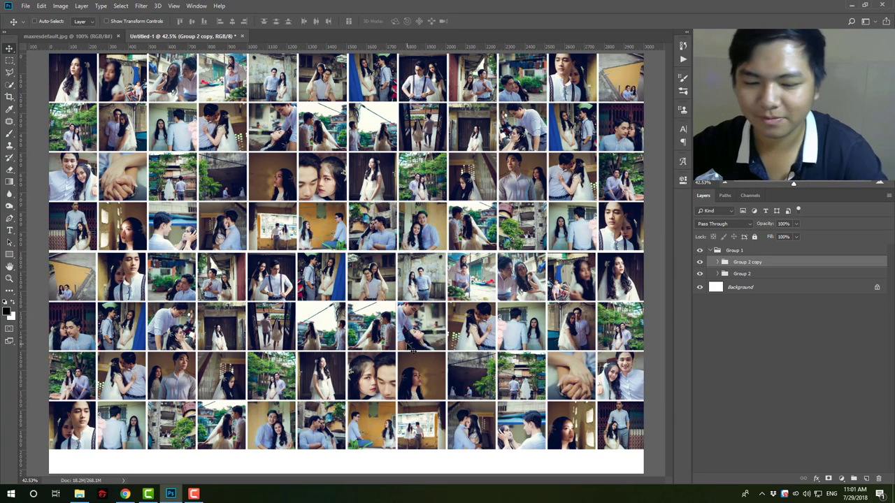
key(ctrl+alt+z)
key(ctrl+alt+z)
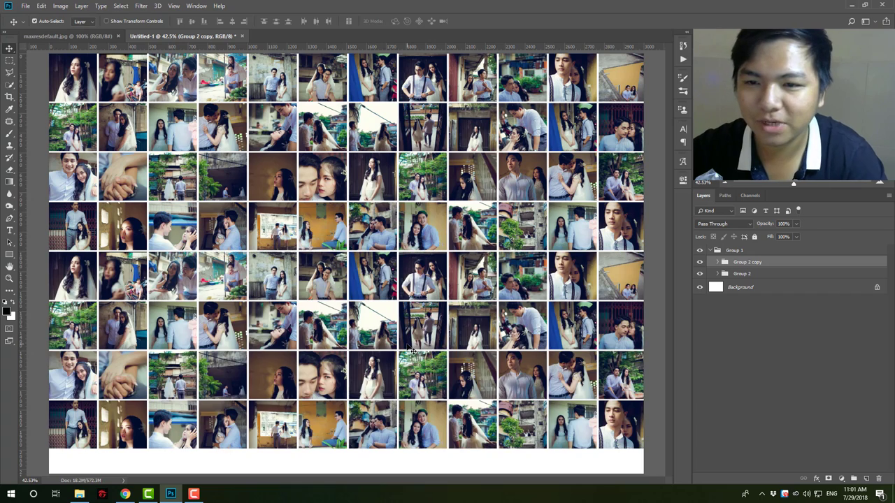
key(z)
alt+click(418, 306)
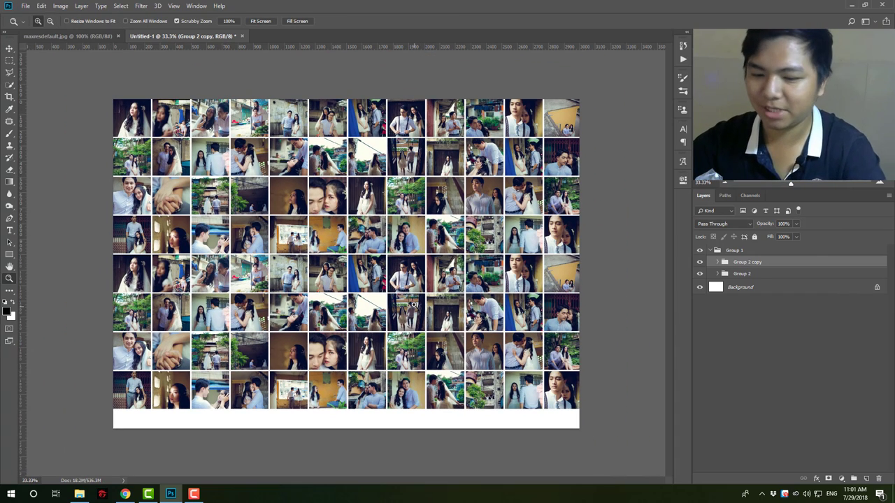
key(ctrl+j)
Move Group 2 copy 2 into the bottom strip and nudge it up to close the gap.
key(v)
mouse_move(422, 129)
mouse_down()
mouse_move(442, 346)
mouse_move(462, 265)
mouse_up()
scroll(387, 383, up, 5)
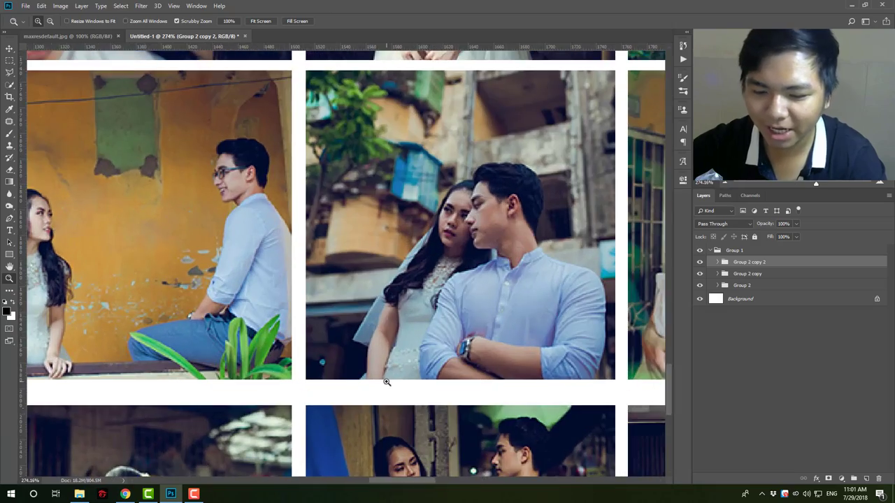
key(Up)
key(Up)
key(Up)
key(Up)
key(Up)
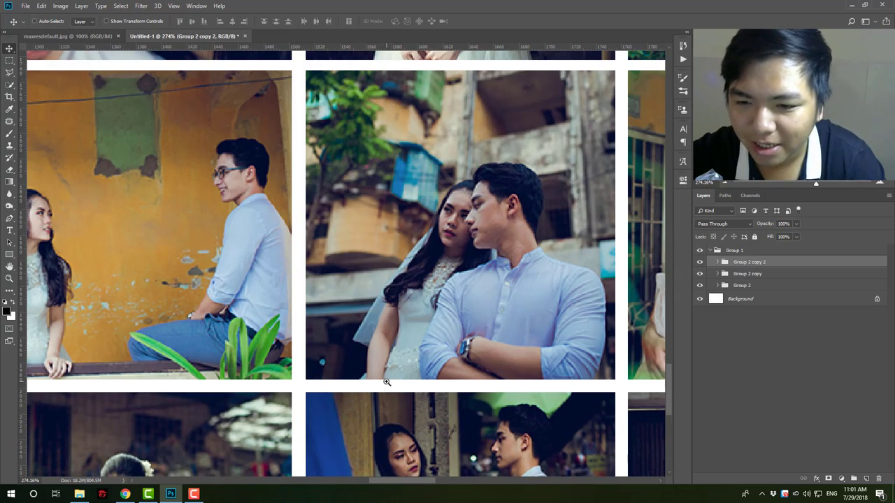
key(Up)
key(Up)
key(z)
scroll(380, 247, down, 3)
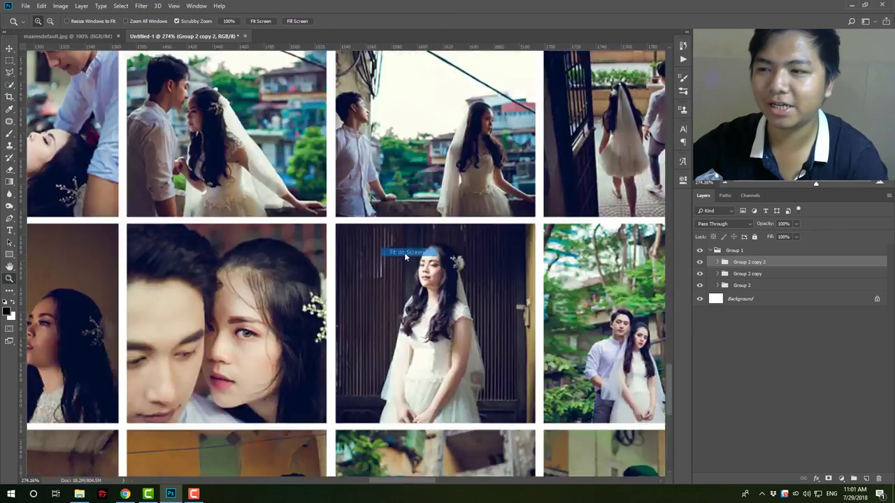
scroll(404, 253, down, 3)
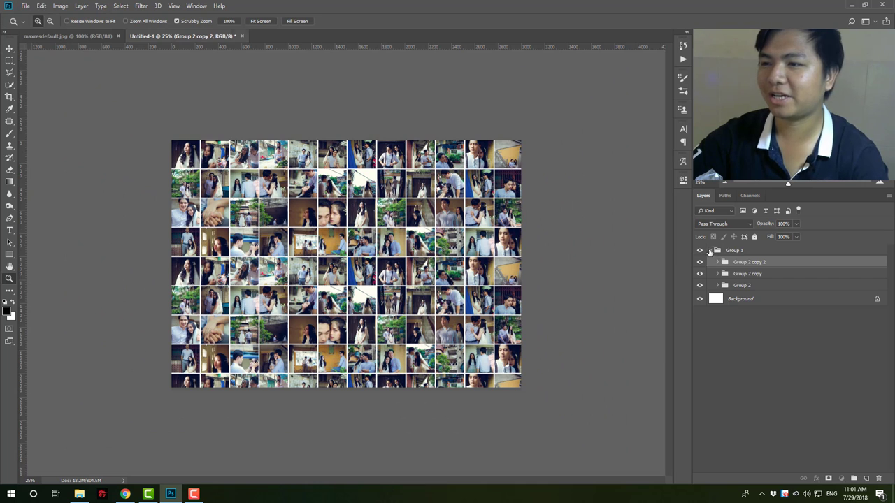
Collapse Group 1 and open TNG_2340-2.jpg from the ntctmd folder.
click(710, 250)
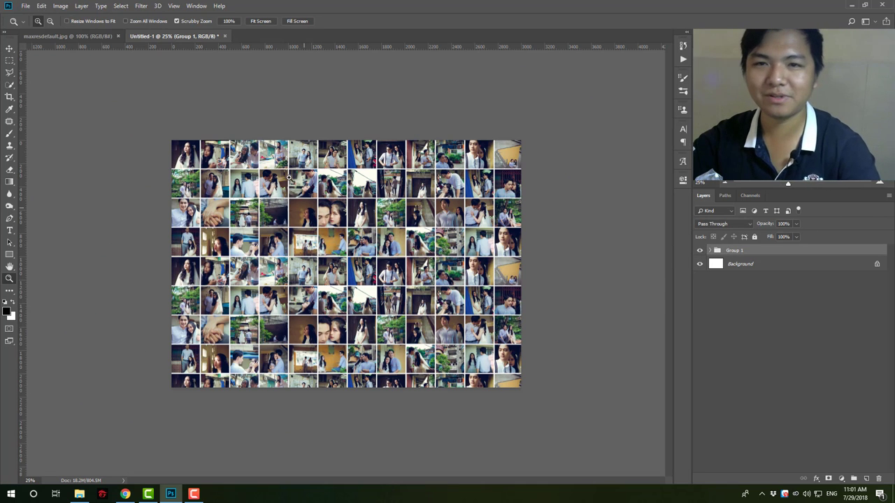
click(86, 495)
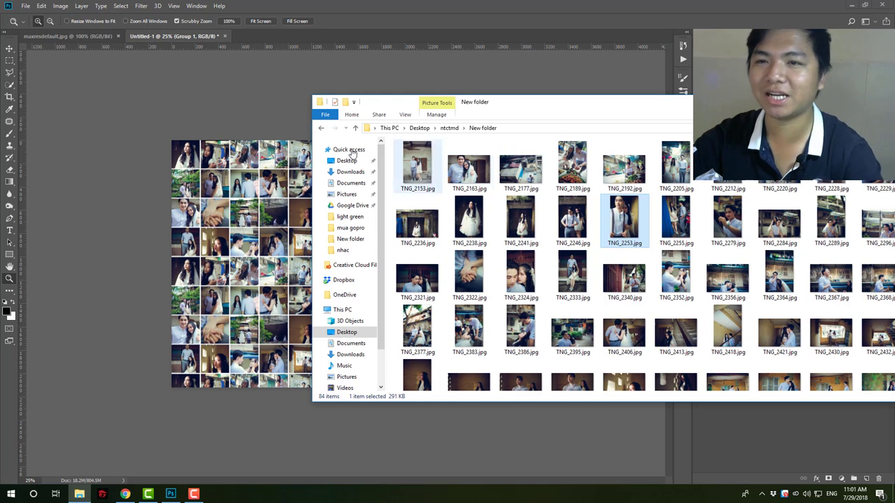
click(324, 129)
double_click(469, 143)
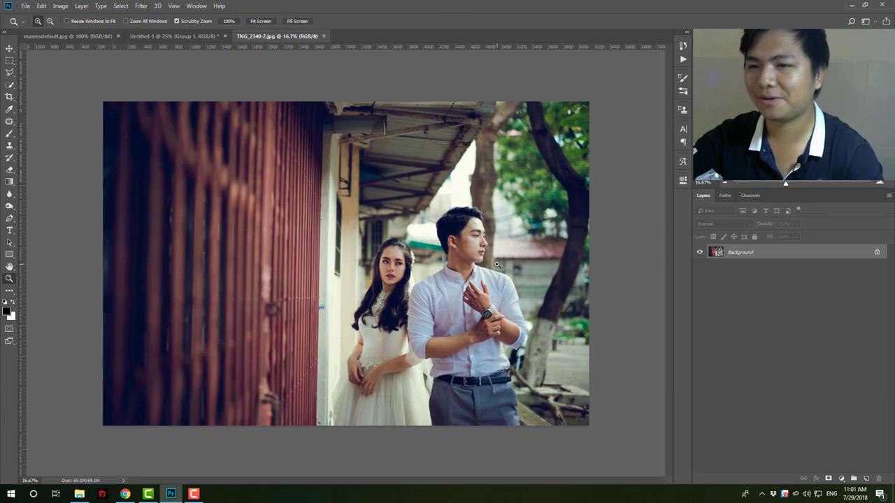
click(440, 241)
Quick-select the groom's head, neck, shirt and forearms with a size-70 brush, subtracting stray areas with Alt.
key(w)
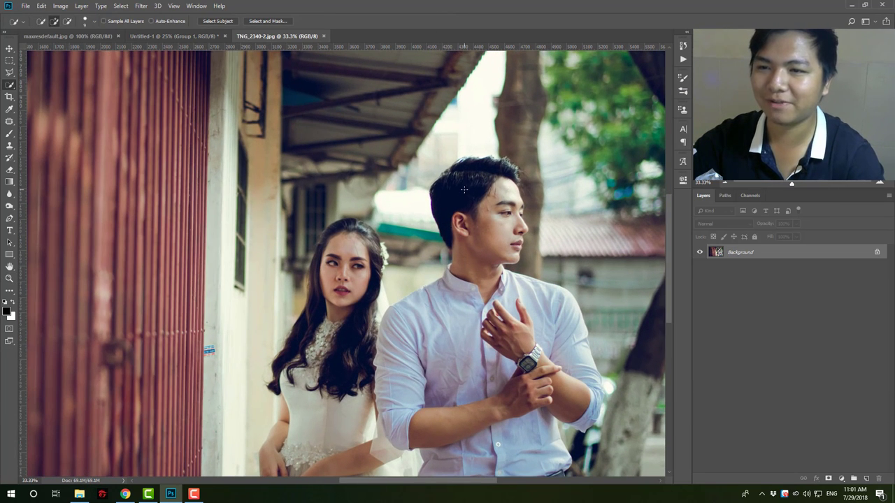
right_click(15, 86)
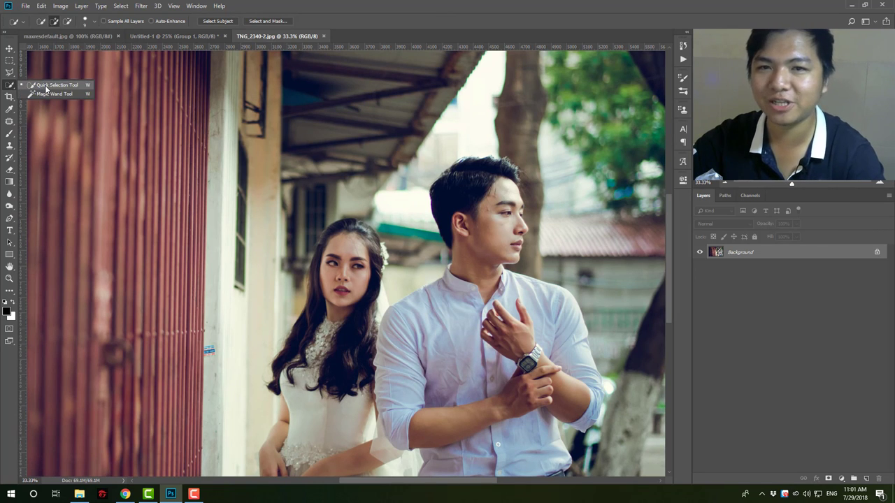
click(50, 85)
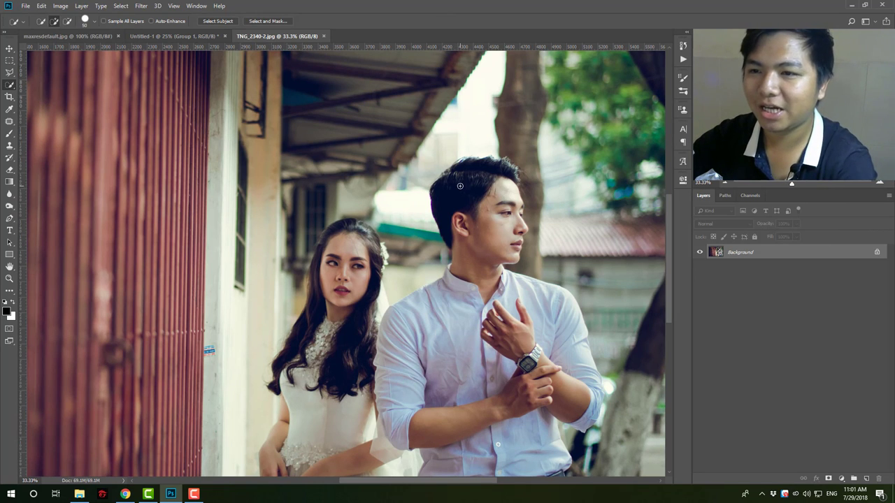
key(bracketright)
key(bracketright)
drag(469, 200, 482, 290)
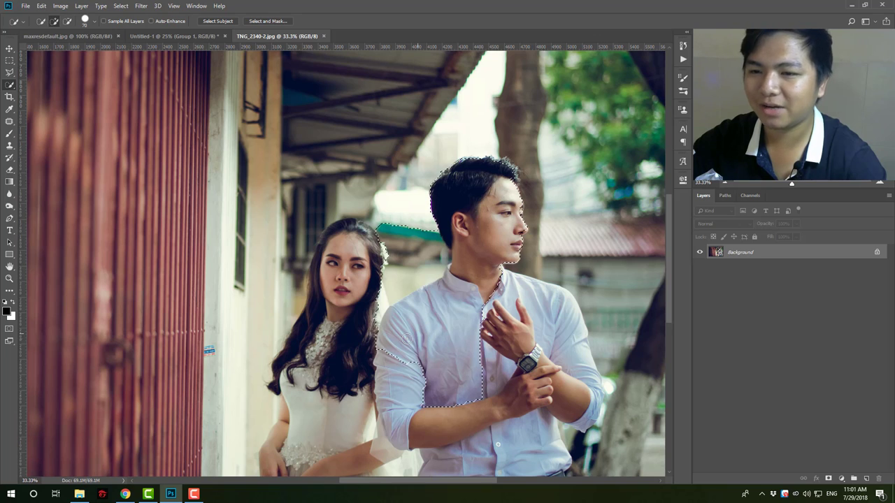
key(alt)
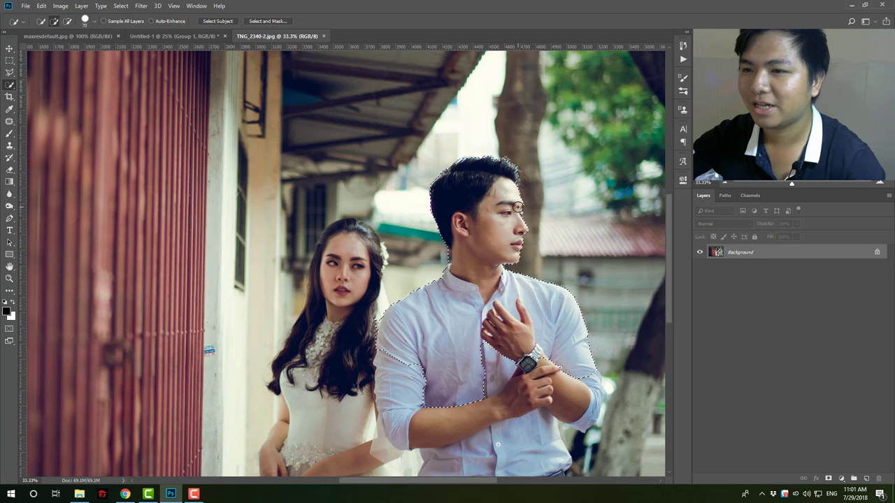
drag(518, 207, 539, 203)
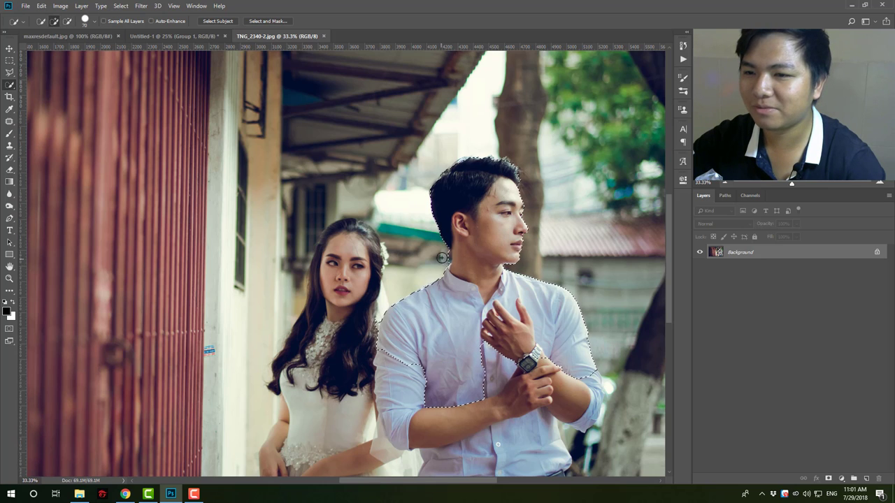
key(alt)
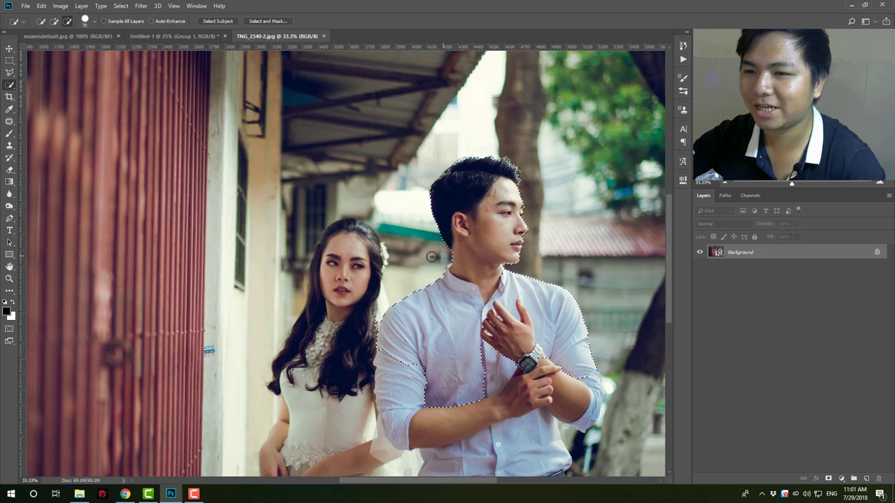
mouse_move(486, 395)
mouse_down()
mouse_move(505, 403)
mouse_move(364, 379)
mouse_up()
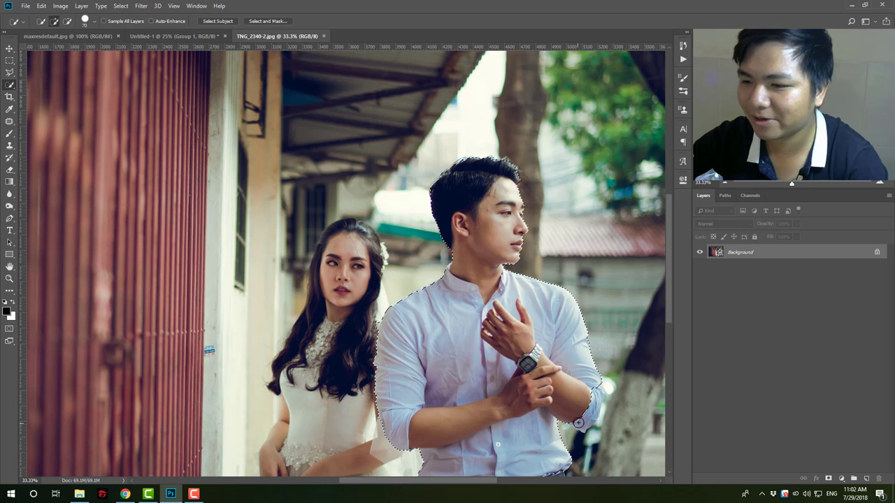
drag(580, 420, 565, 408)
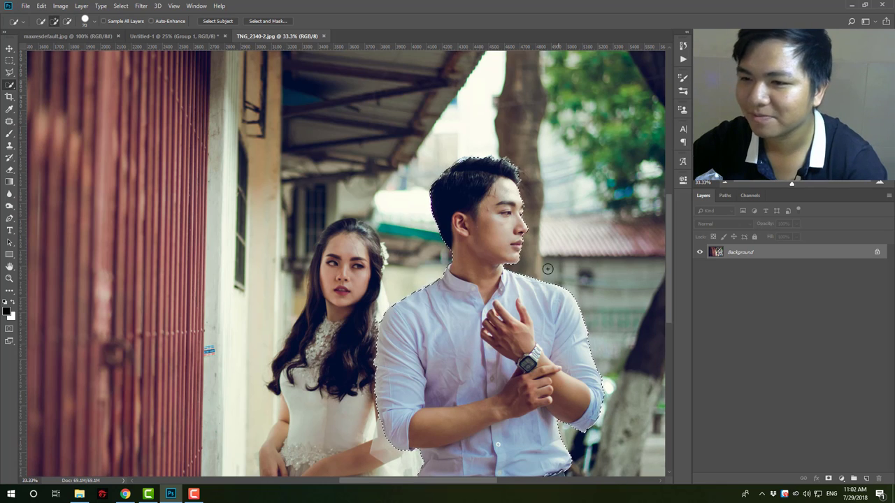
Zoom in to check the selection around his face and hair, then start Select and Mask.
key(z)
drag(521, 215, 571, 235)
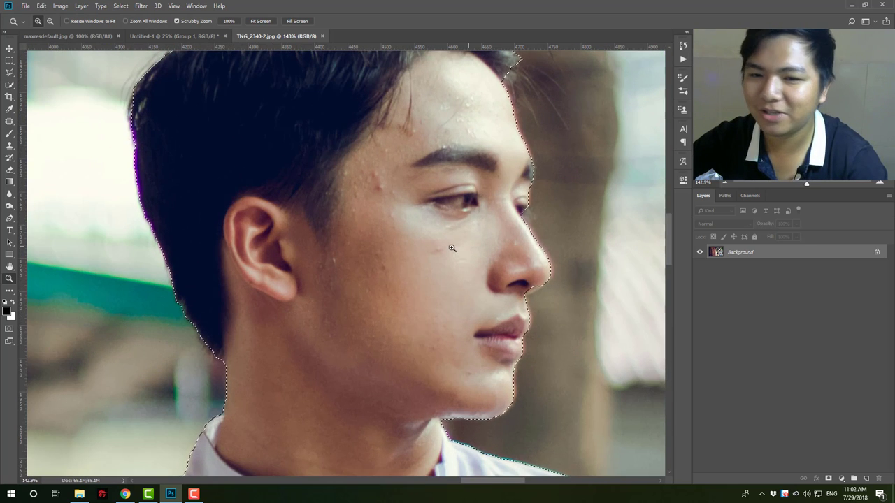
scroll(410, 189, up, 5)
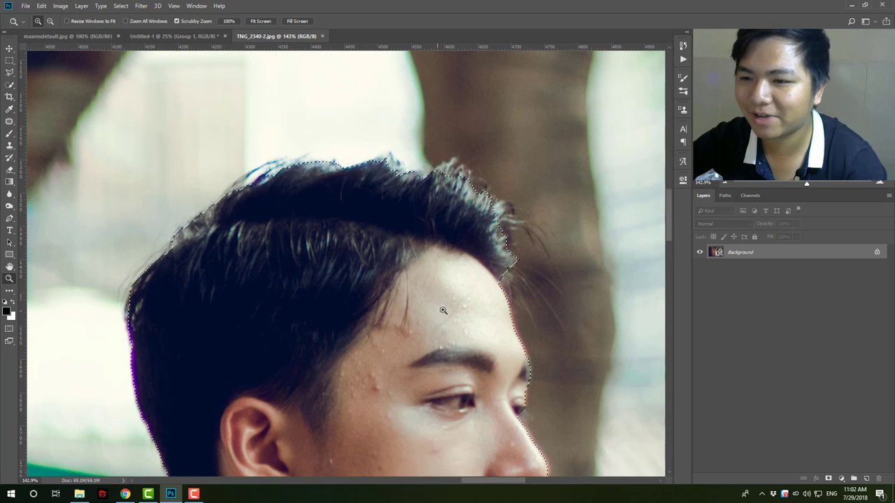
key(w)
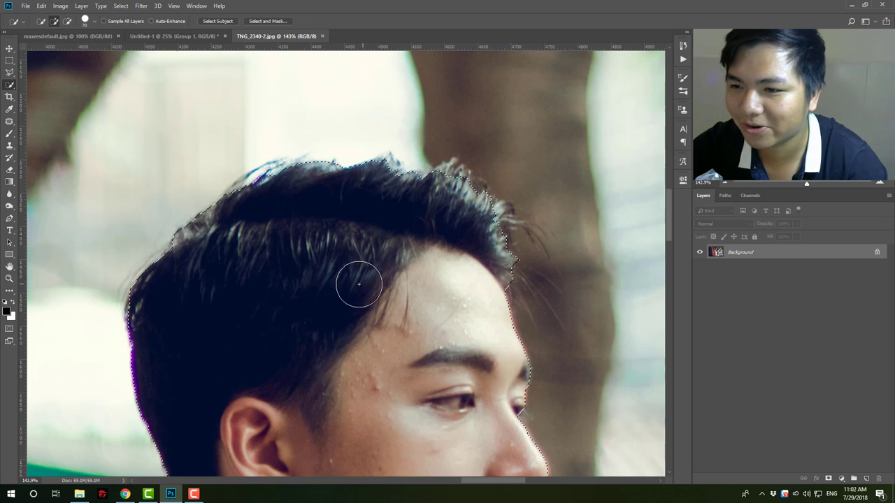
drag(422, 376, 324, 170)
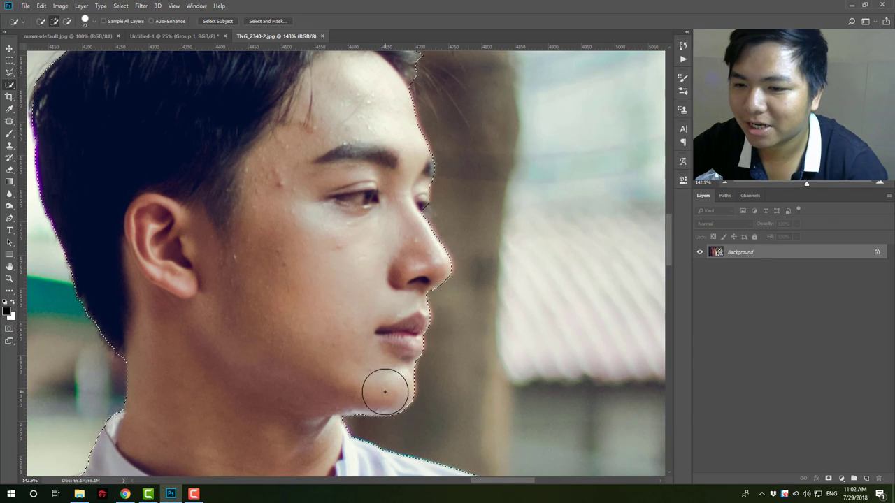
drag(275, 281, 356, 383)
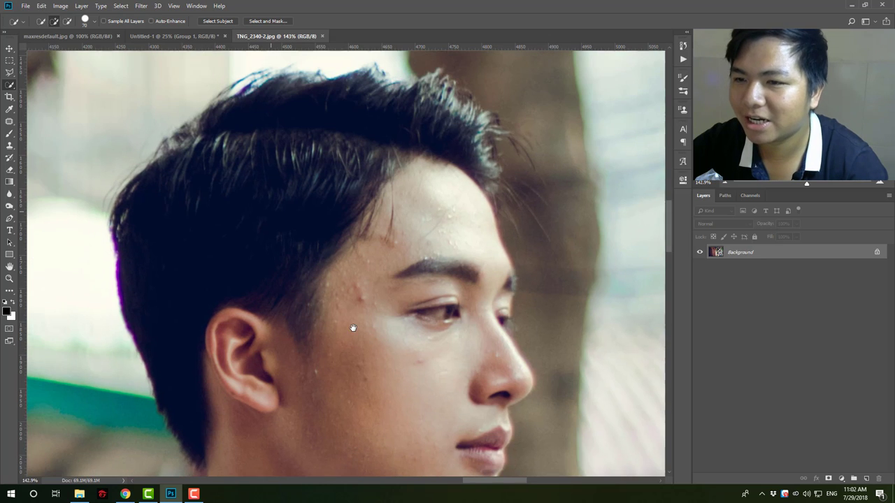
drag(182, 193, 223, 230)
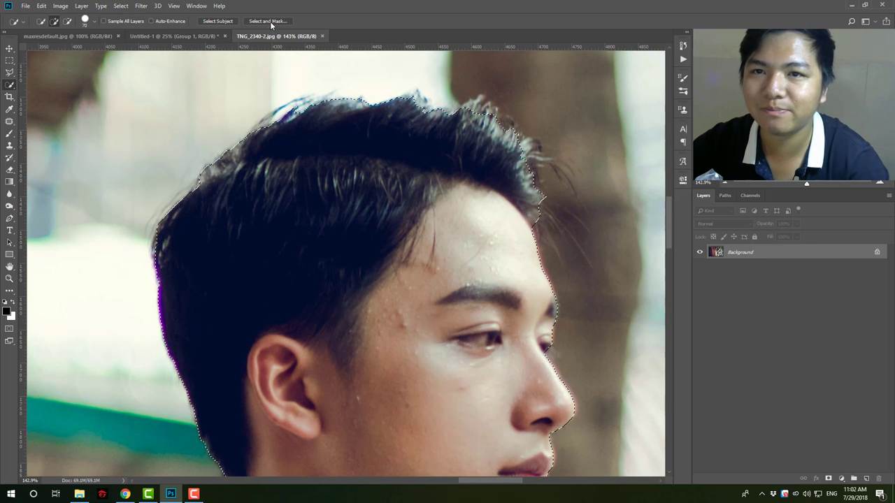
click(268, 21)
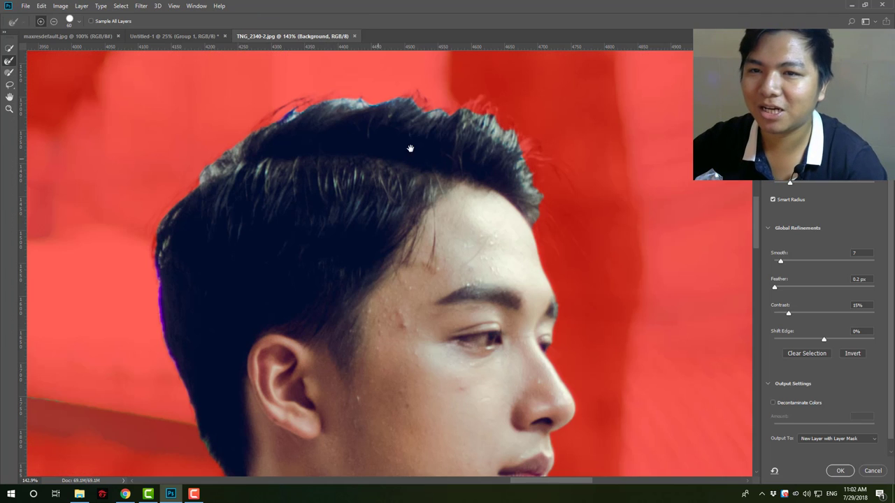
Refine the groom's right and upper hair edges with the Refine Edge Brush, outputting to a new masked layer.
drag(245, 56, 231, 108)
click(5, 62)
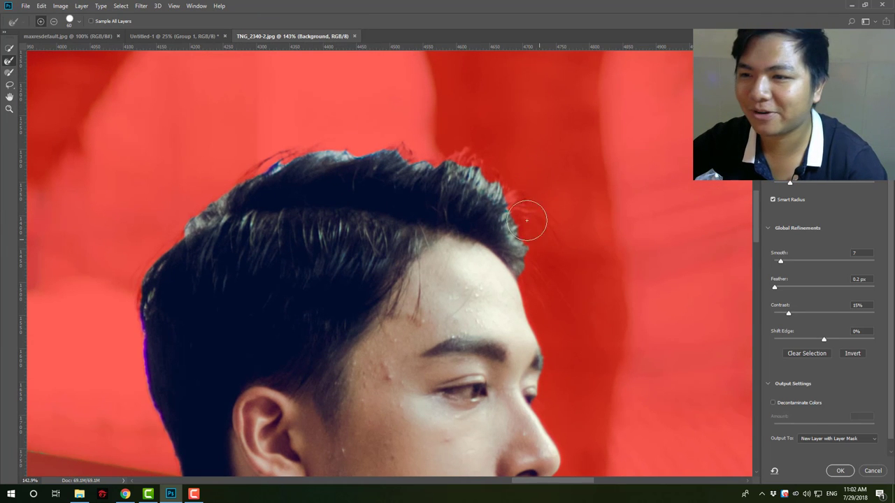
drag(466, 160, 539, 236)
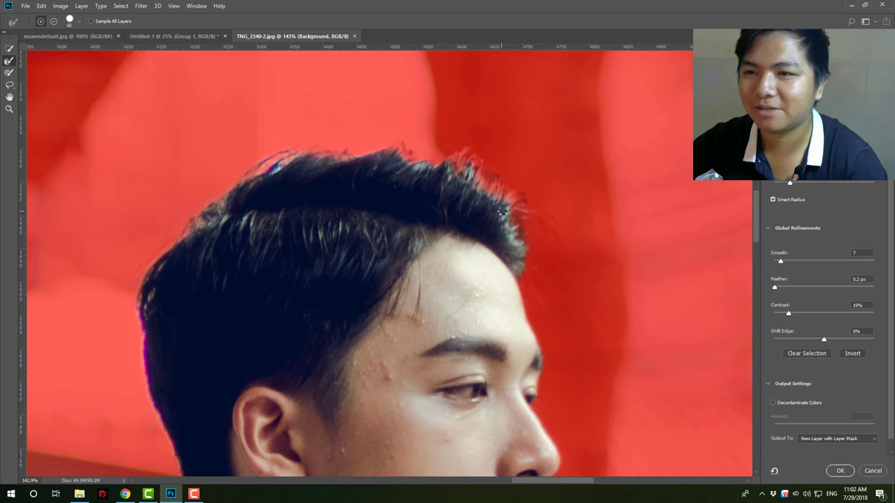
drag(501, 213, 461, 170)
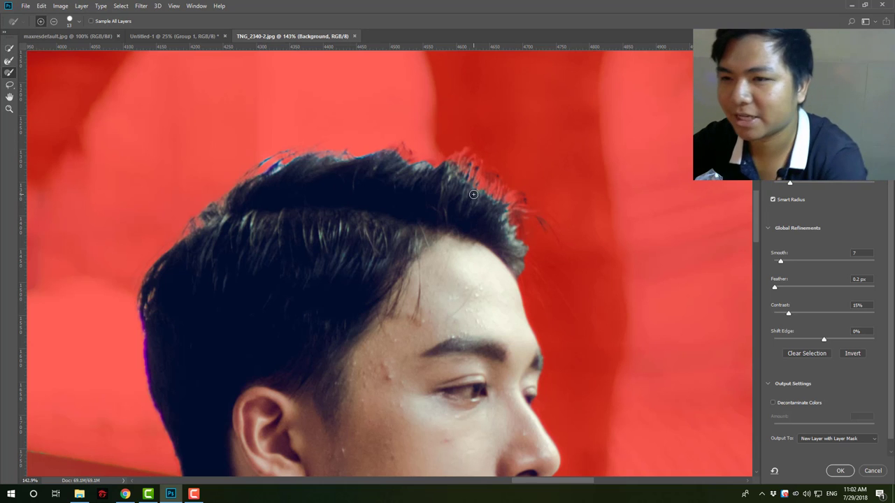
key(bracketright)
key(bracketright)
key(bracketright)
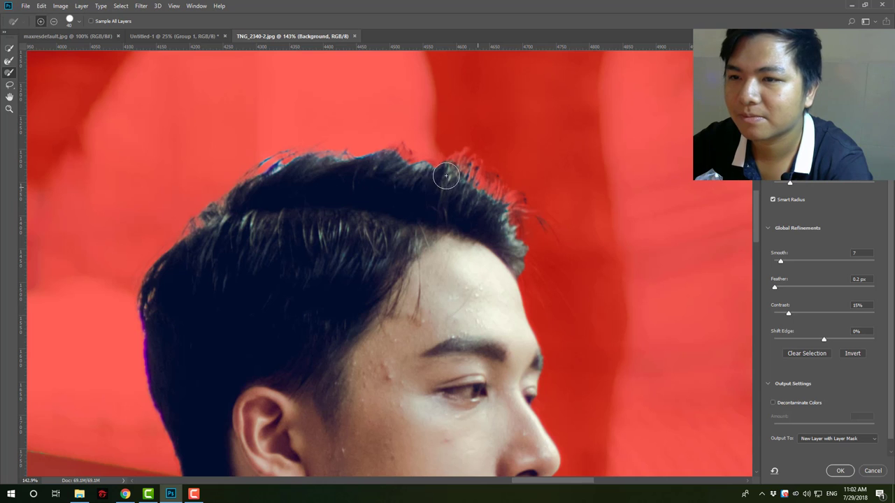
click(839, 471)
Paint along the groom's fringe and hair edge on the layer mask with a small full-strength brush.
key(z)
mouse_move(446, 190)
mouse_down()
mouse_move(373, 204)
mouse_move(531, 193)
mouse_up()
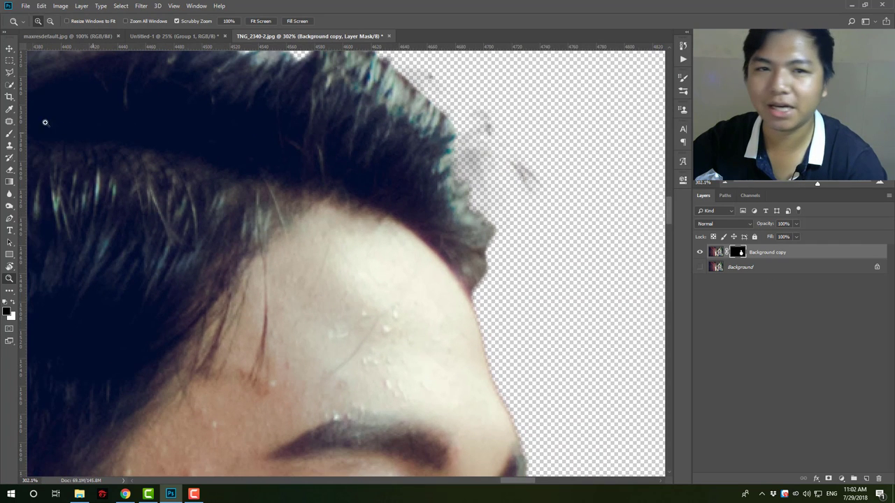
click(9, 133)
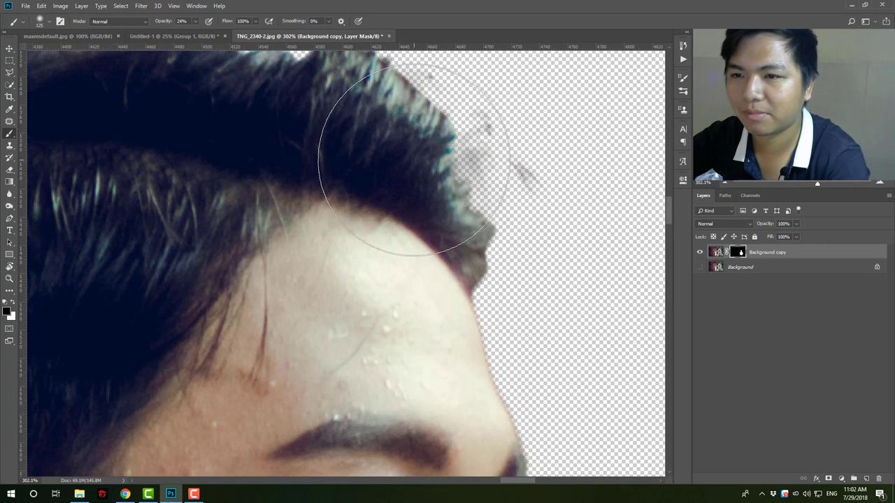
key(bracketleft)
key(bracketleft)
key(bracketleft)
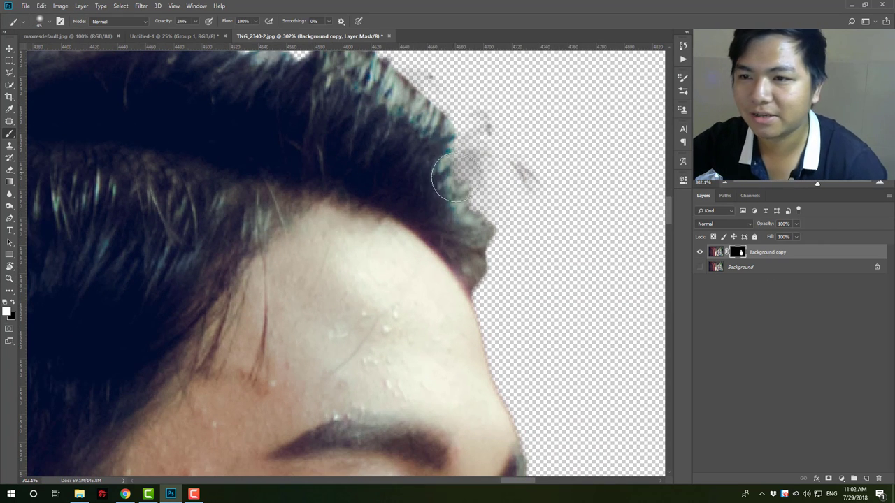
drag(459, 200, 399, 144)
key(0)
mouse_move(430, 186)
mouse_down()
mouse_move(532, 299)
mouse_move(482, 217)
mouse_move(410, 224)
mouse_move(216, 214)
mouse_move(154, 230)
mouse_move(140, 161)
mouse_up()
Paint black on the mask to remove the pale blob beside the groom's left shoulder.
key(z)
drag(344, 300, 227, 251)
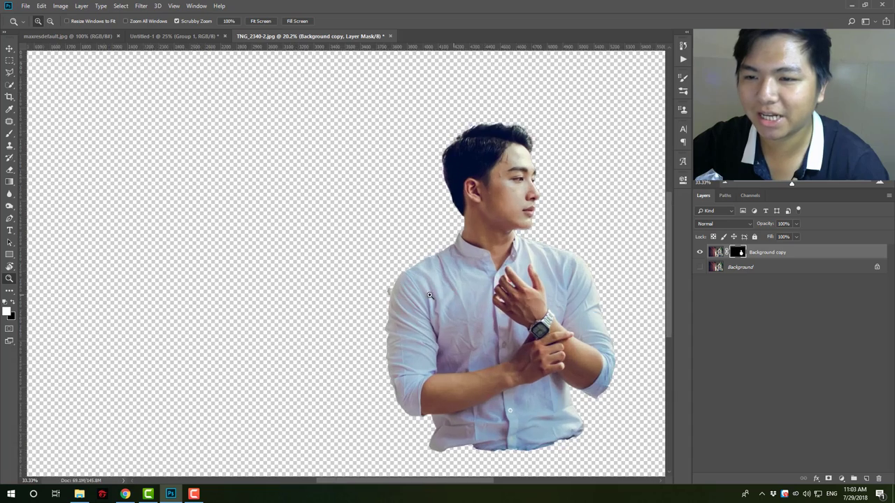
drag(424, 311, 490, 311)
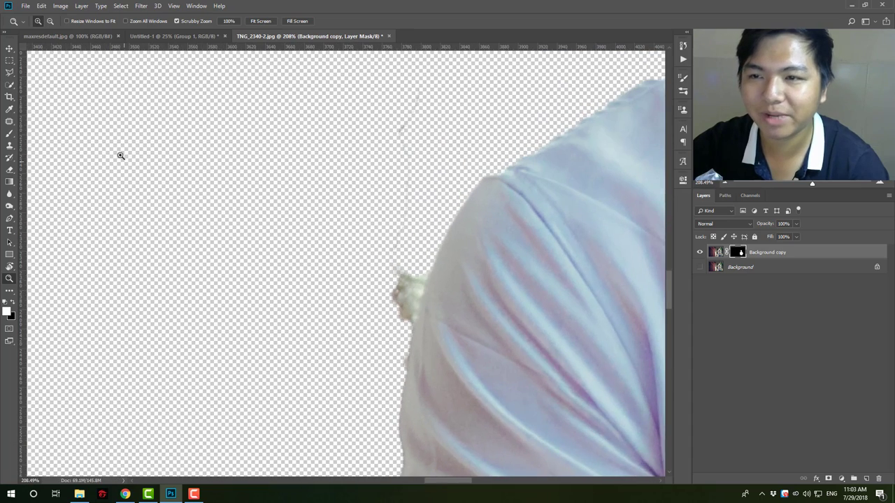
drag(346, 194, 318, 251)
click(9, 133)
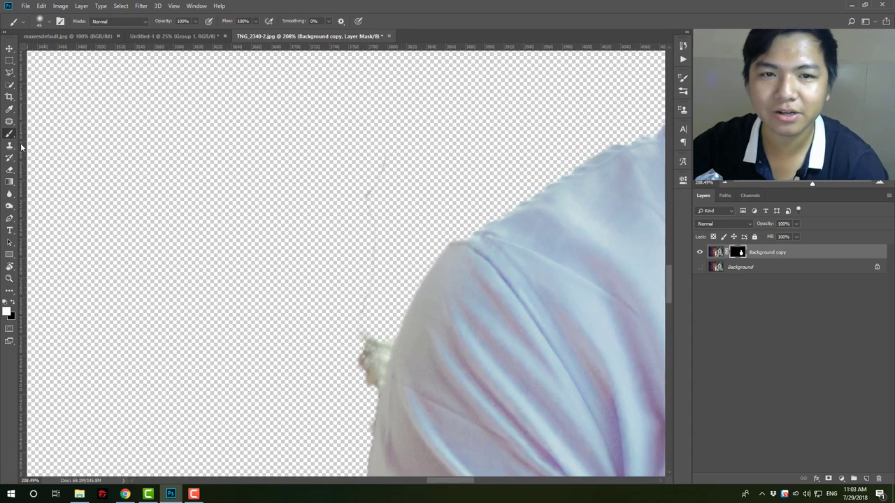
right_click(361, 233)
key(Return)
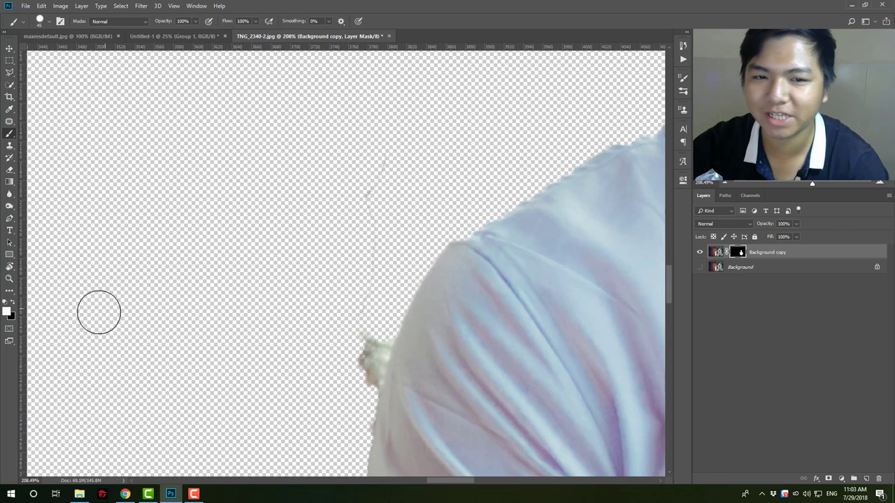
click(12, 303)
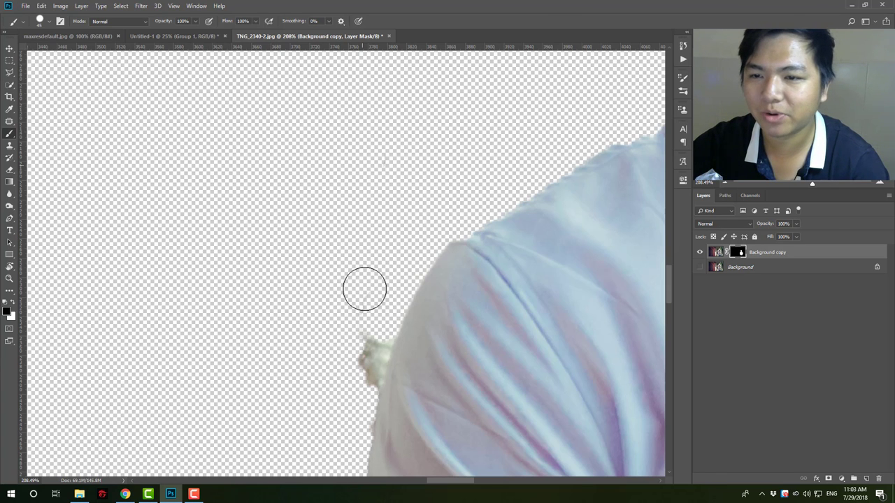
drag(350, 374, 372, 320)
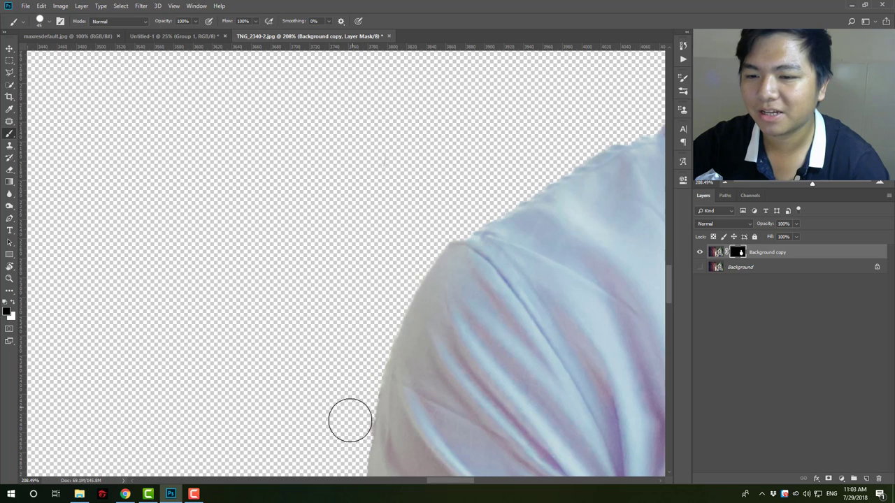
drag(359, 200, 349, 347)
key(z)
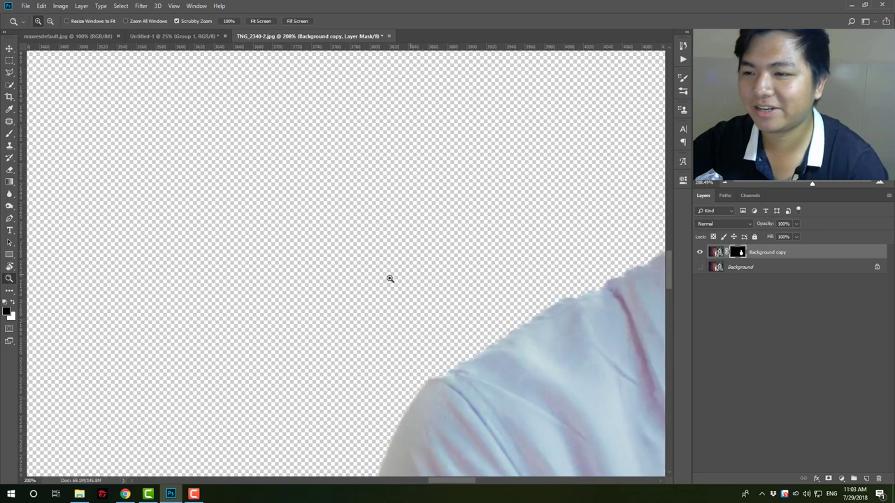
scroll(472, 319, down, 5)
scroll(510, 297, right, 2)
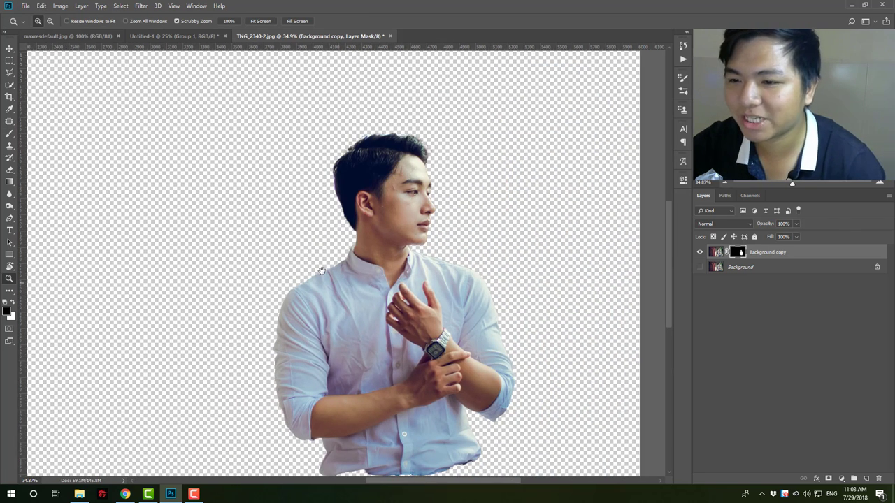
click(10, 49)
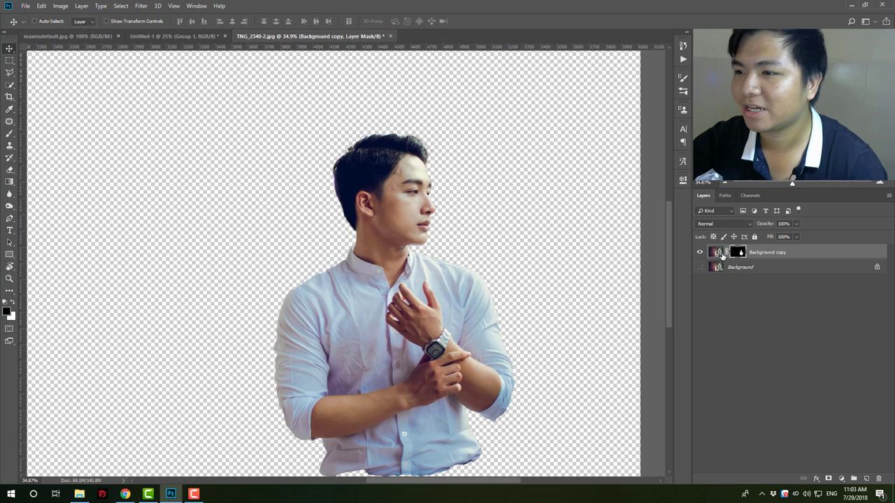
Reposition the groom cut-out up and left, then apply its layer mask permanently.
click(700, 253)
click(700, 252)
mouse_move(384, 163)
mouse_down()
mouse_move(175, 48)
mouse_move(314, 298)
mouse_up()
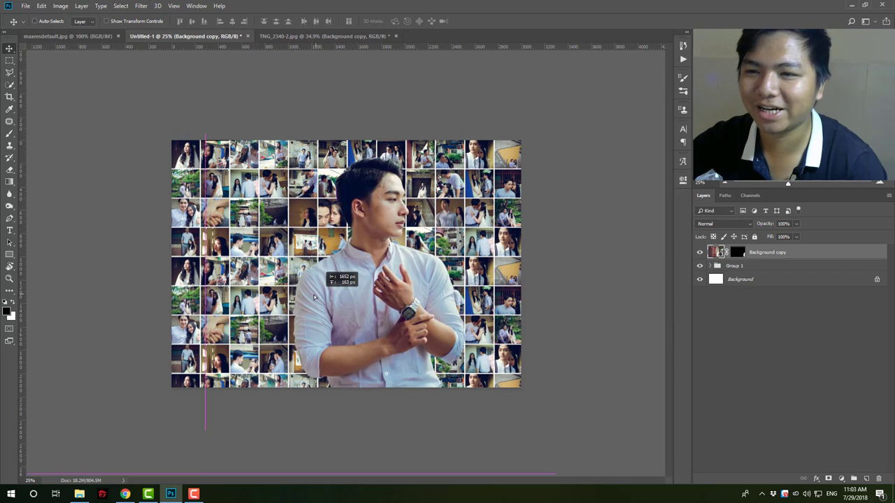
key(ctrl+t)
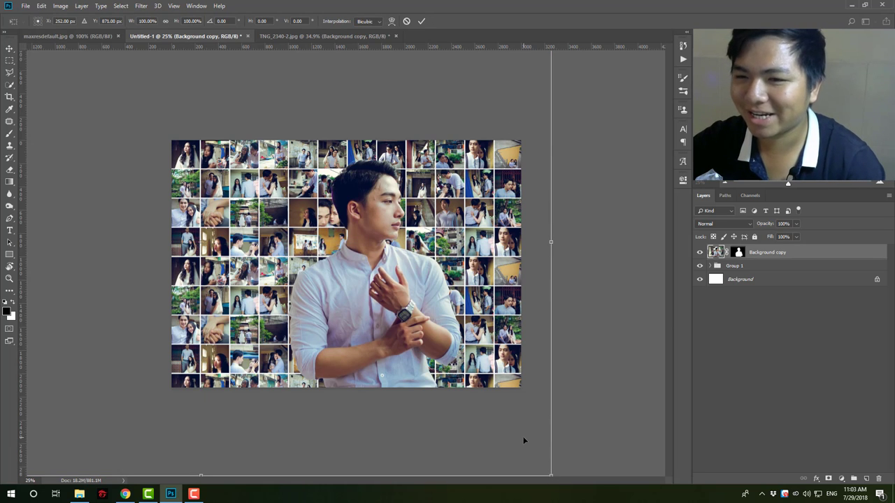
key(Return)
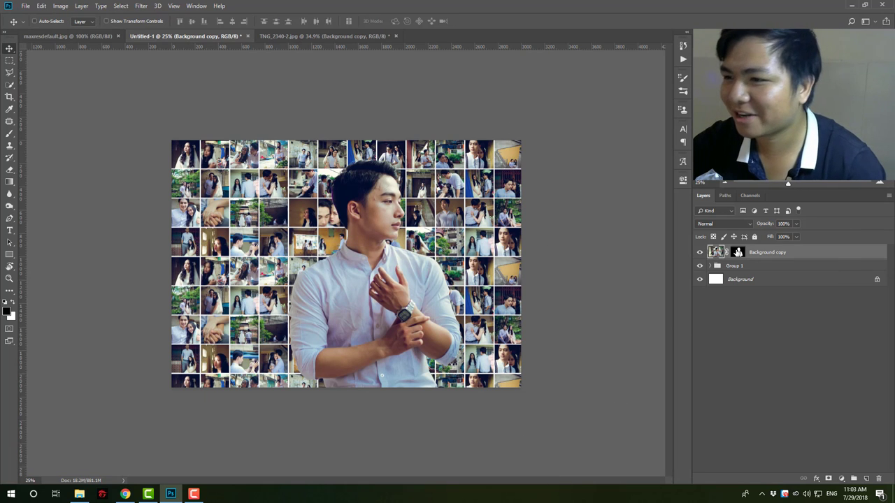
right_click(738, 252)
click(755, 277)
Scale the portrait to about 182% and place it lower over the photo grid, nudged slightly right.
key(ctrl+t)
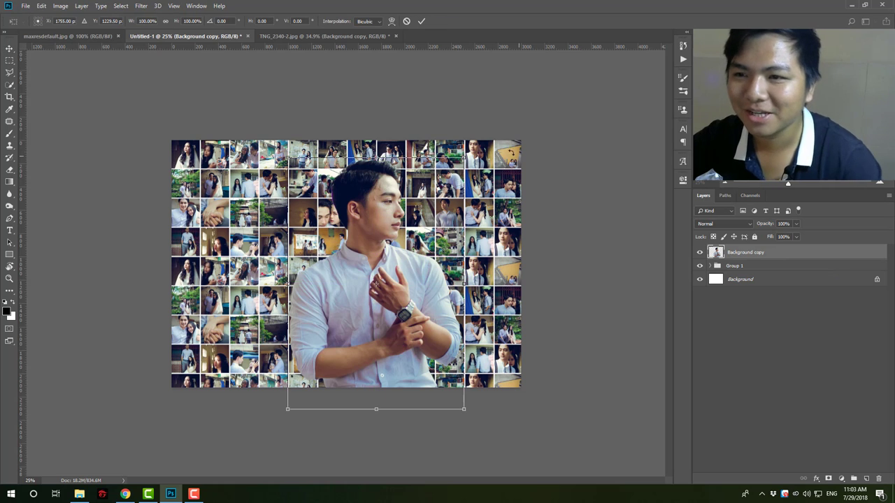
drag(463, 157, 628, 92)
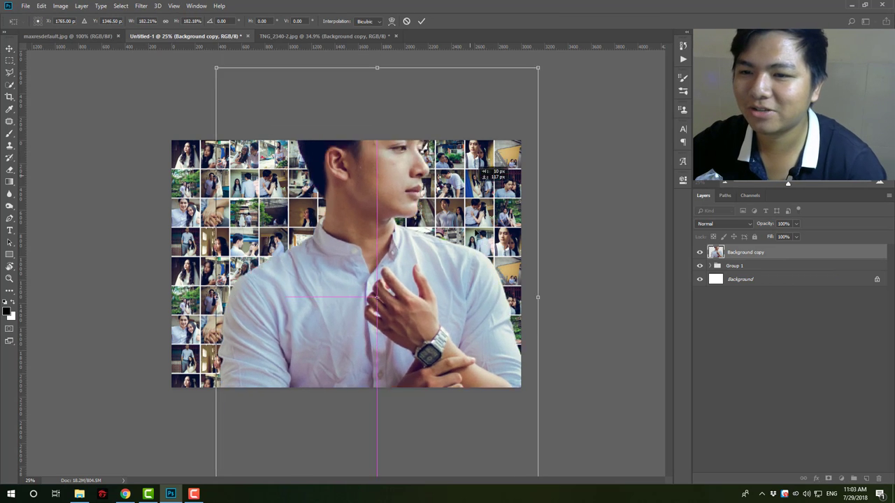
mouse_move(476, 151)
mouse_down()
mouse_move(491, 233)
mouse_move(502, 217)
mouse_move(492, 221)
mouse_up()
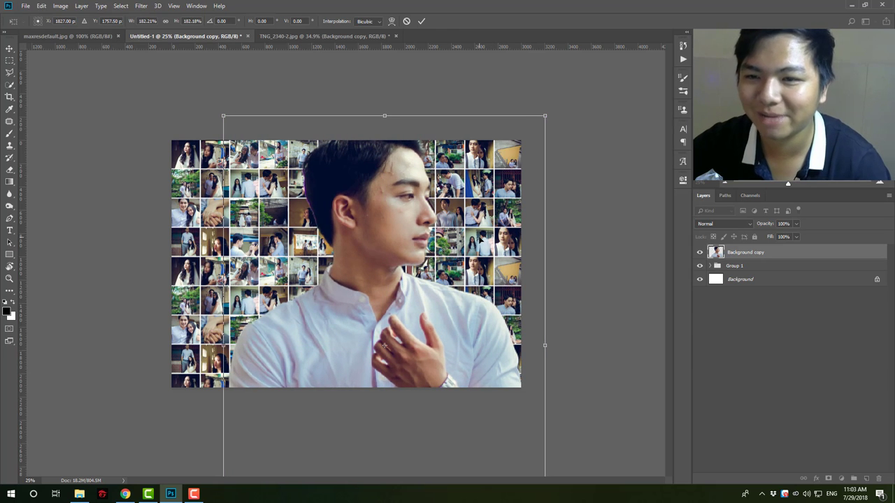
key(Return)
key(t)
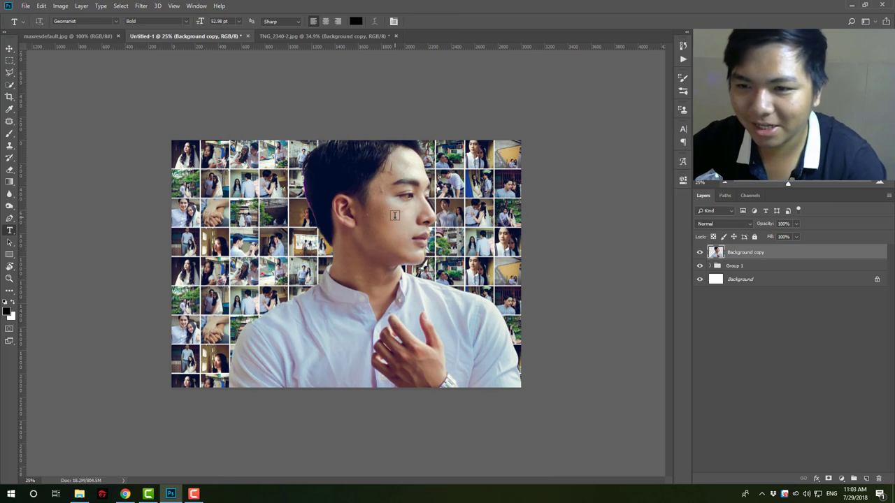
key(v)
drag(394, 219, 403, 221)
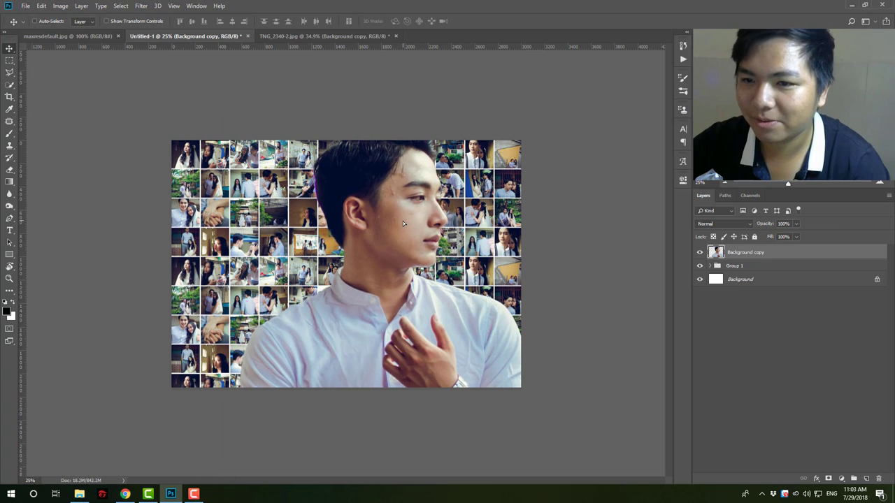
key(z)
drag(345, 266, 375, 241)
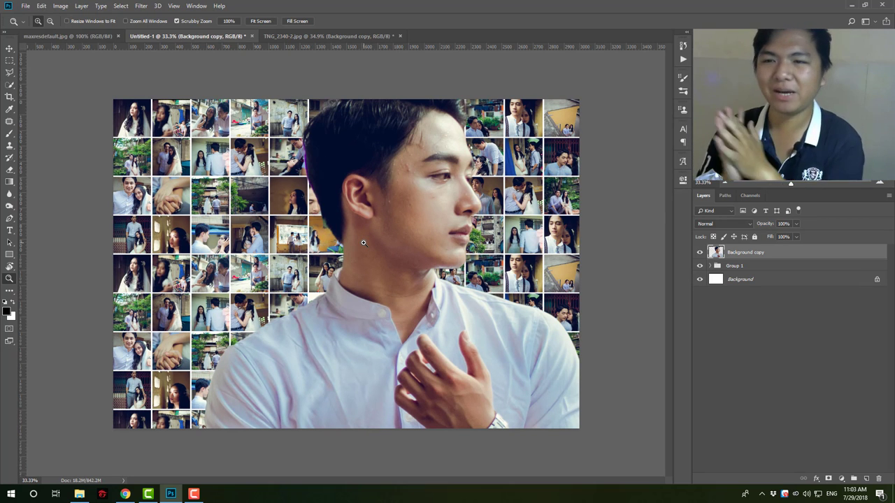
drag(787, 252, 789, 275)
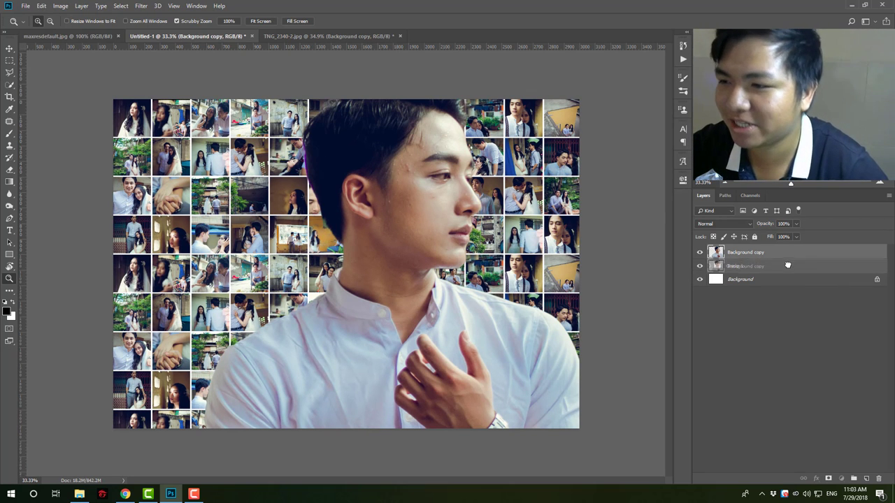
ctrl+click(716, 265)
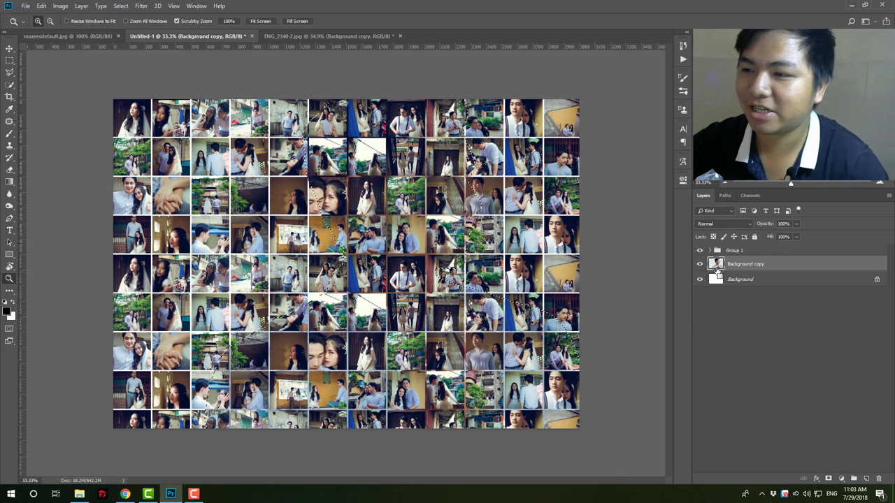
click(721, 250)
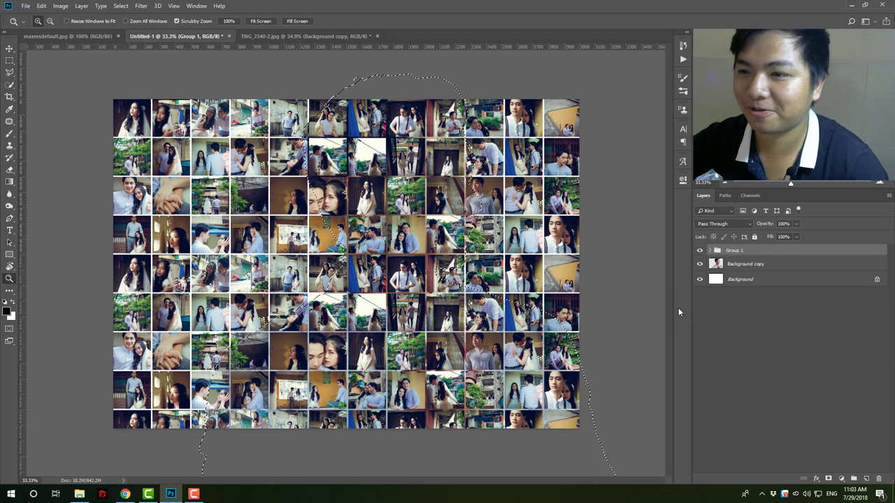
click(830, 479)
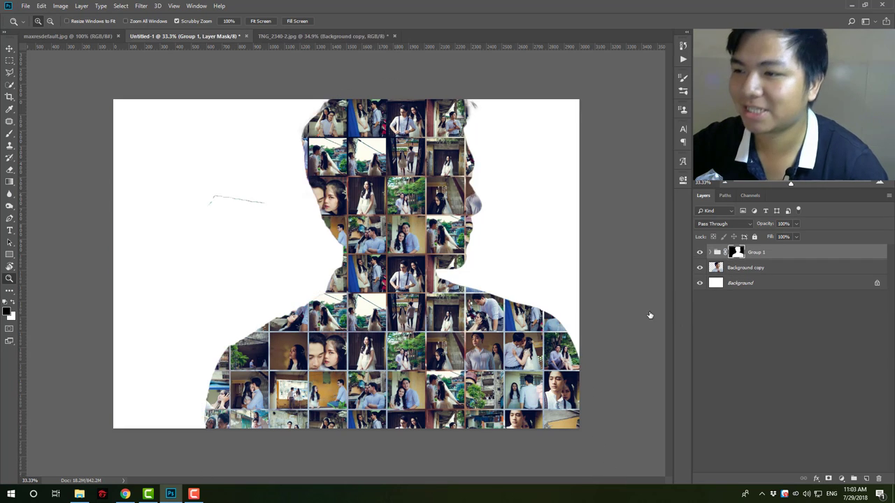
key(ctrl+minus)
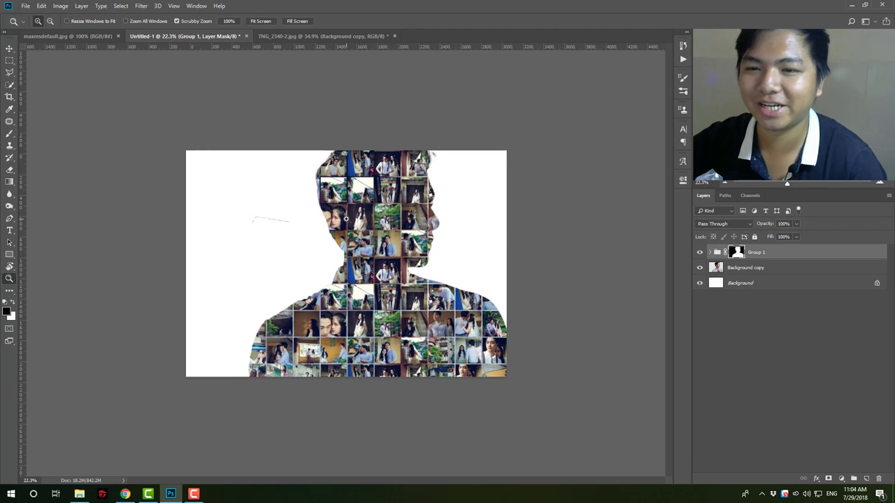
key(ctrl+plus)
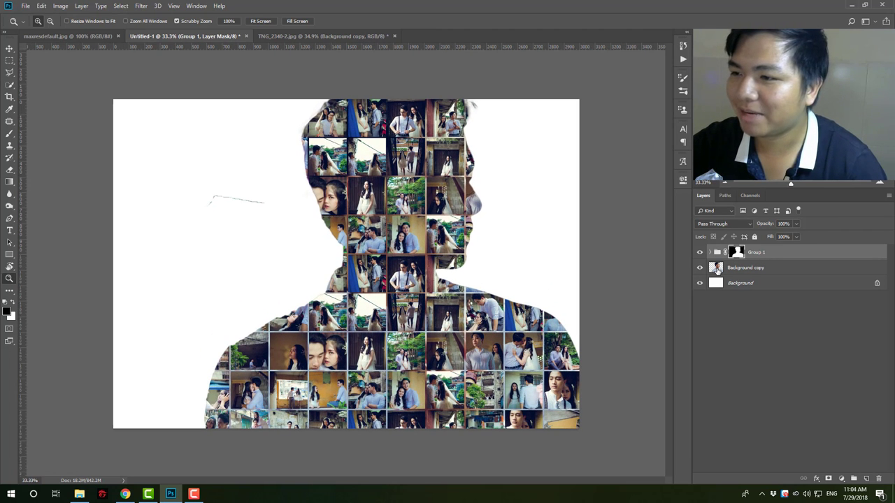
key(ctrl+z)
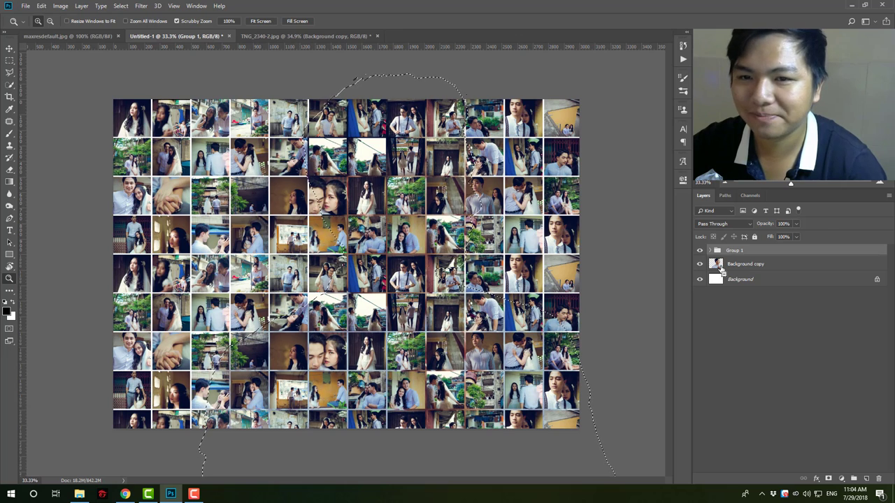
key(ctrl+d)
drag(736, 265, 768, 249)
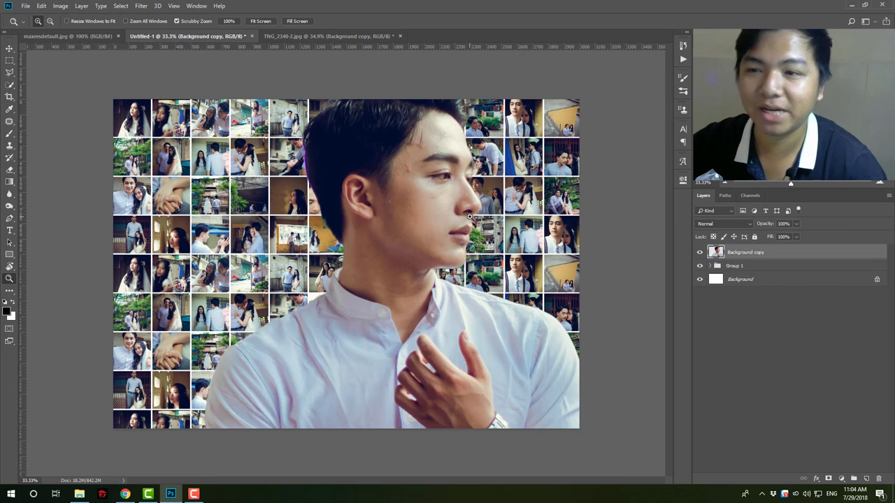
drag(283, 155, 522, 203)
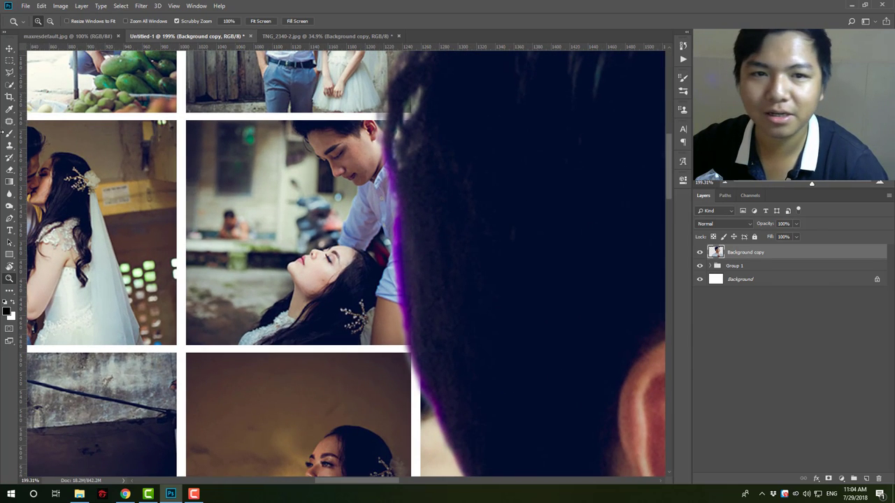
Erase the dark fringe along the groom's edge with a soft Eraser brush.
click(9, 170)
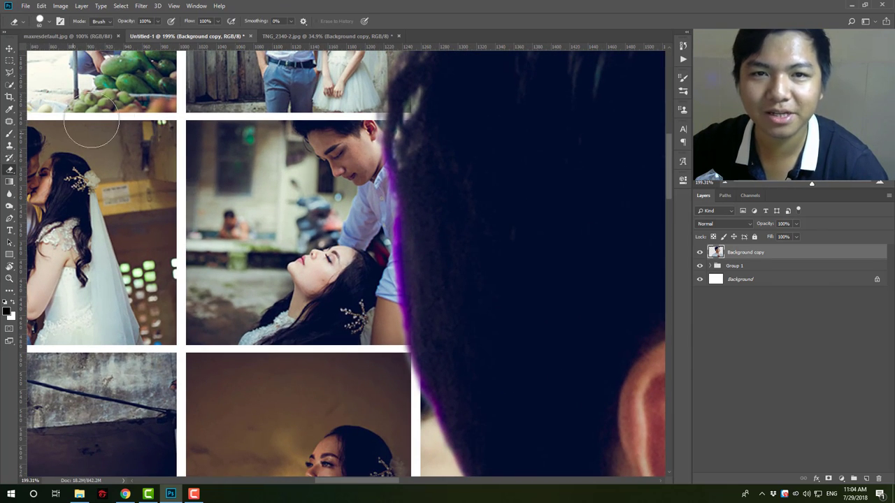
right_click(11, 170)
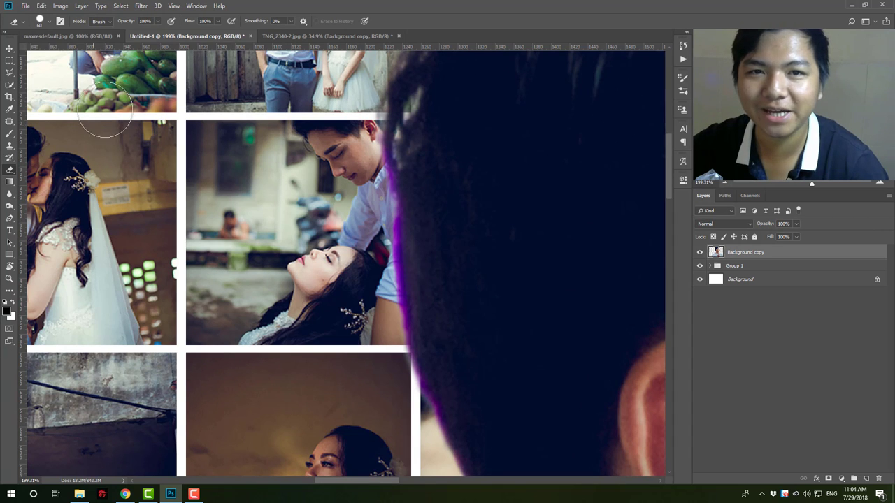
right_click(246, 178)
key(Return)
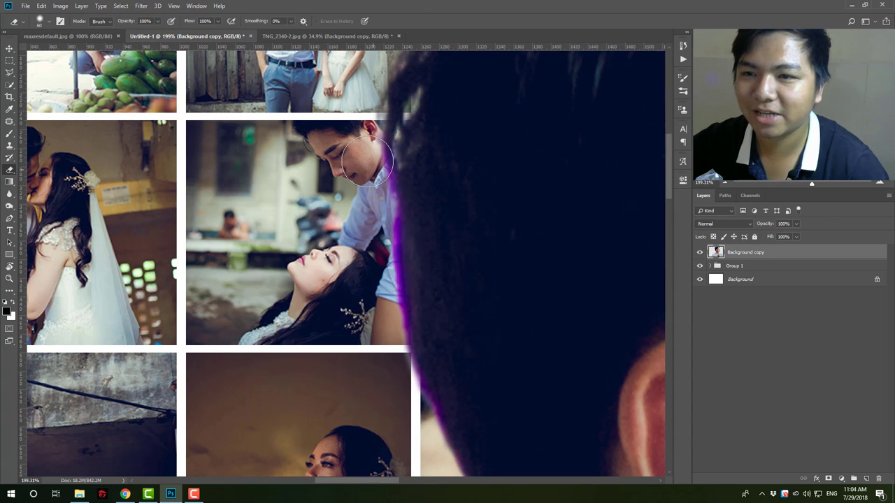
mouse_move(375, 179)
mouse_down()
mouse_move(389, 359)
mouse_move(304, 117)
mouse_move(343, 335)
mouse_up()
Move Background copy below Group 1 and hide Group 1 so the groom shows alone on white.
key(z)
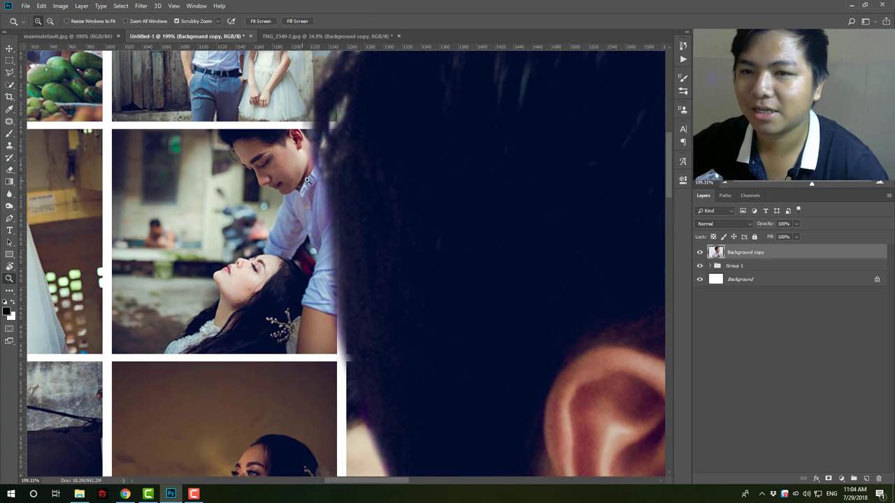
drag(308, 168, 369, 246)
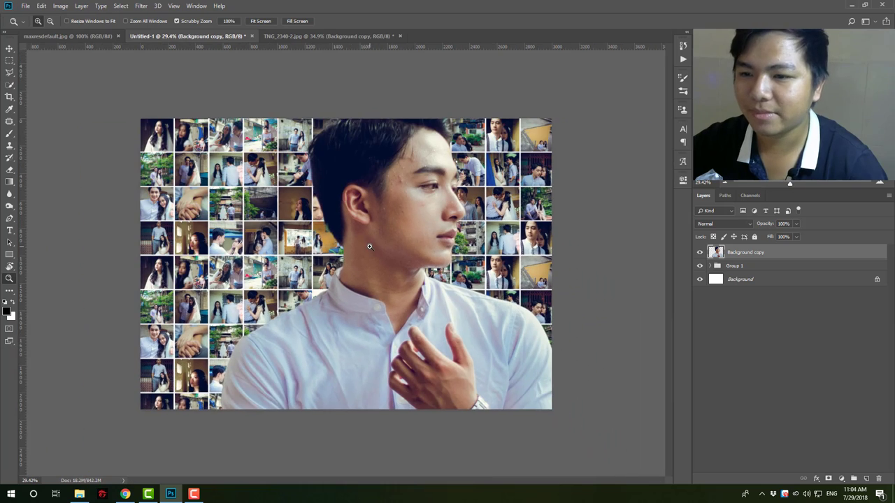
alt+click(369, 246)
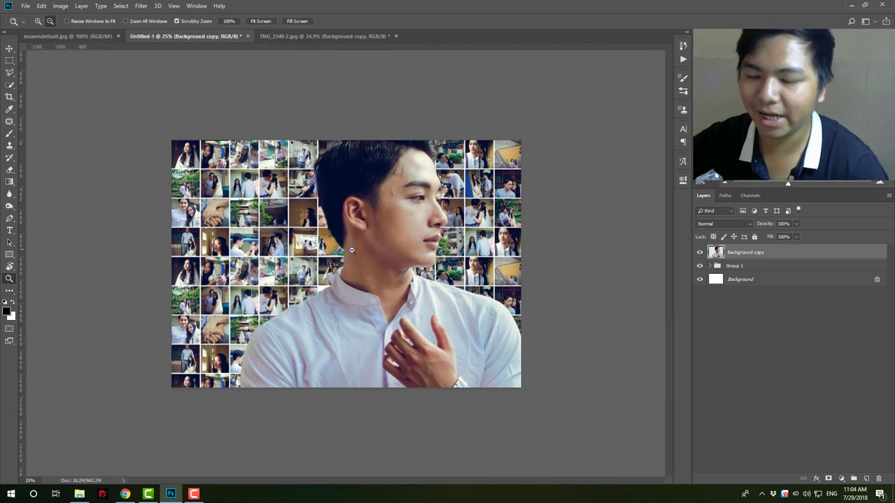
click(321, 279)
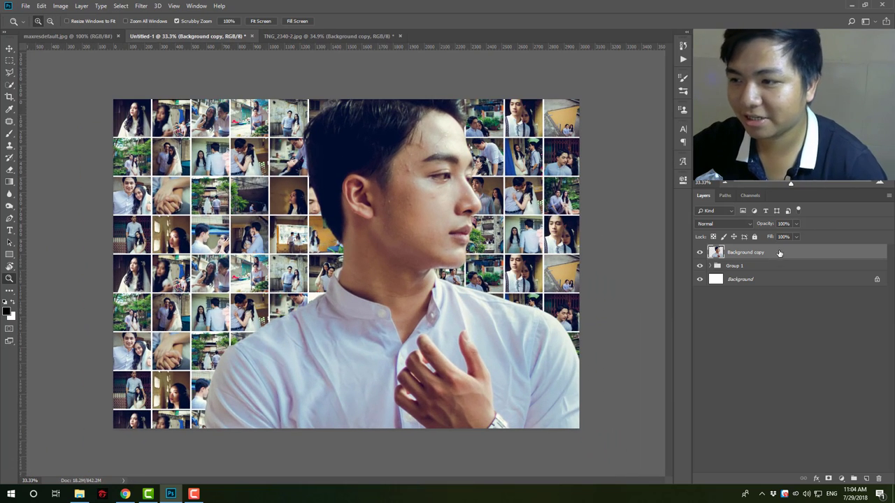
drag(780, 253, 776, 273)
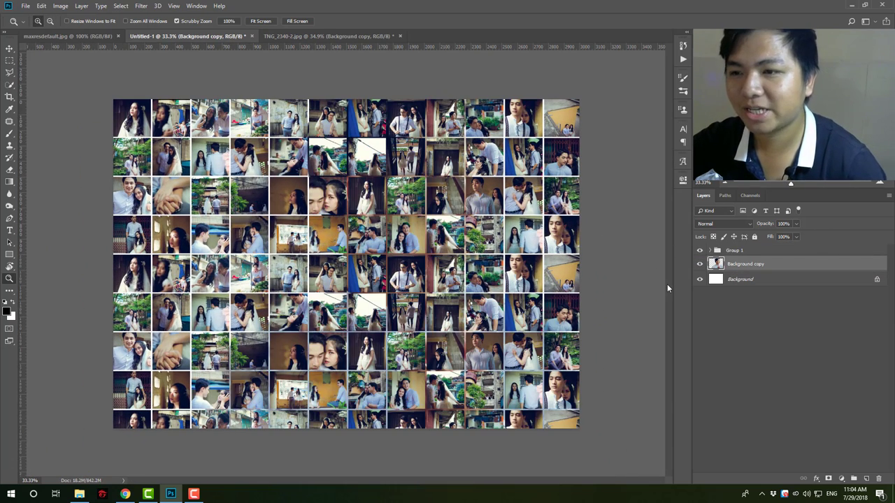
click(700, 250)
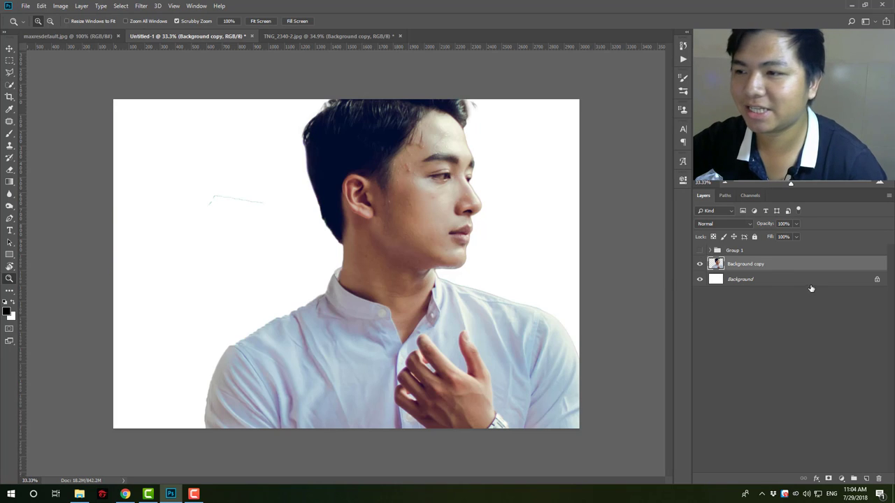
click(10, 170)
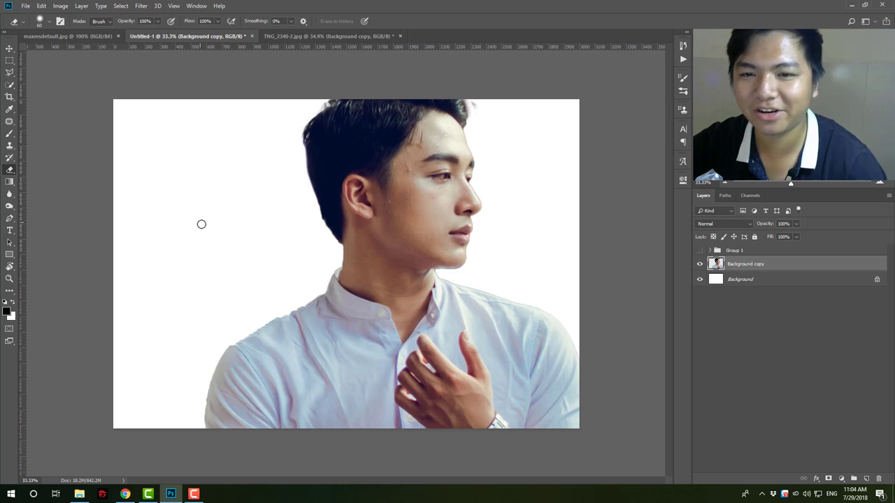
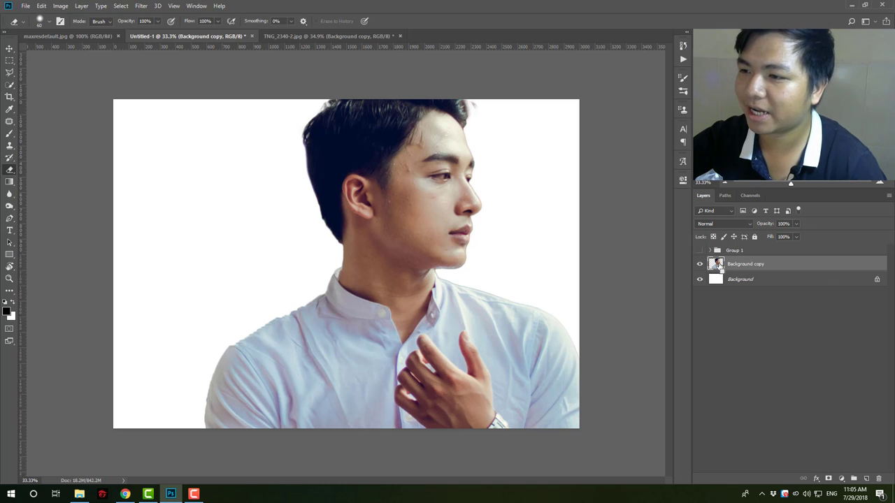
Mask Group 1 to the Background copy's outline so only the man's head-and-shoulders shows collage.
ctrl+click(719, 264)
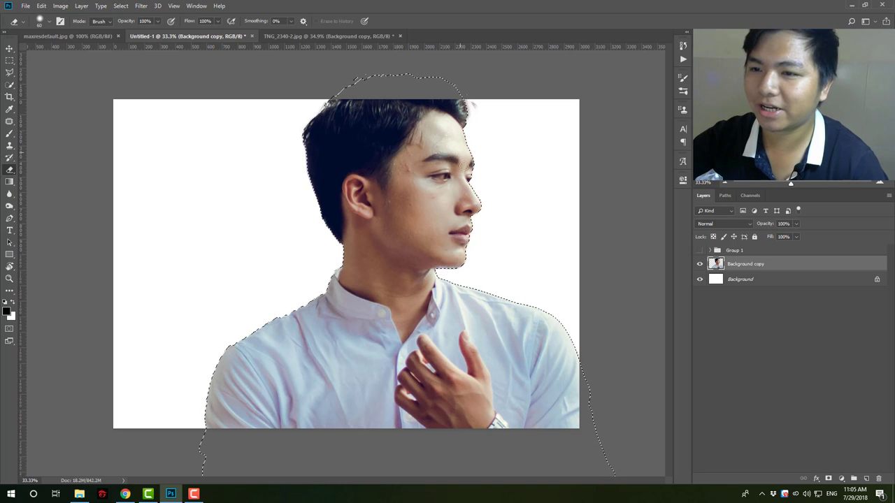
click(707, 251)
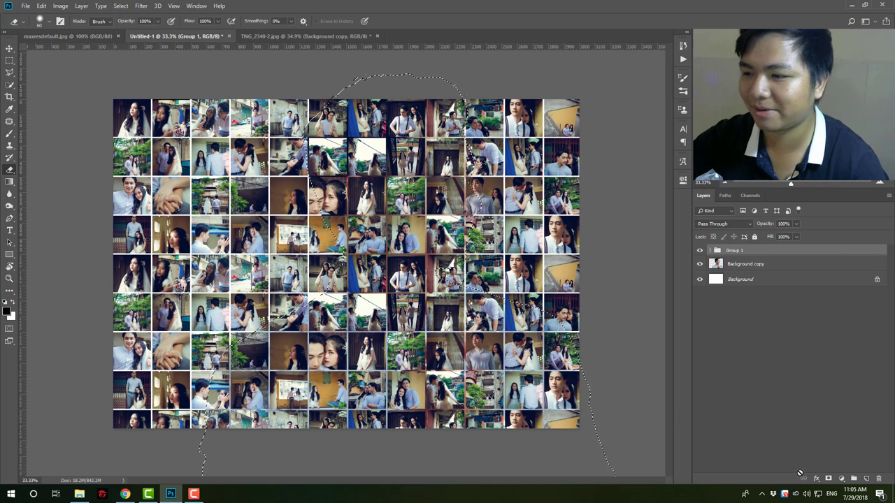
click(829, 479)
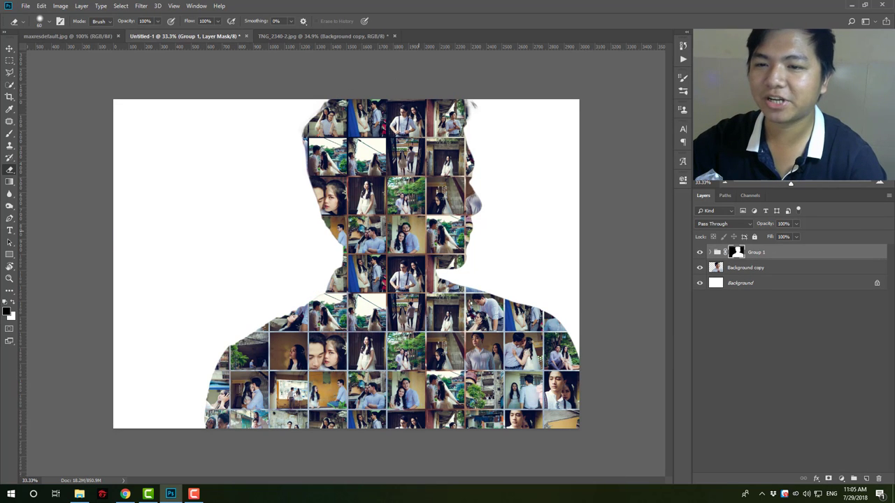
key(z)
click(416, 231)
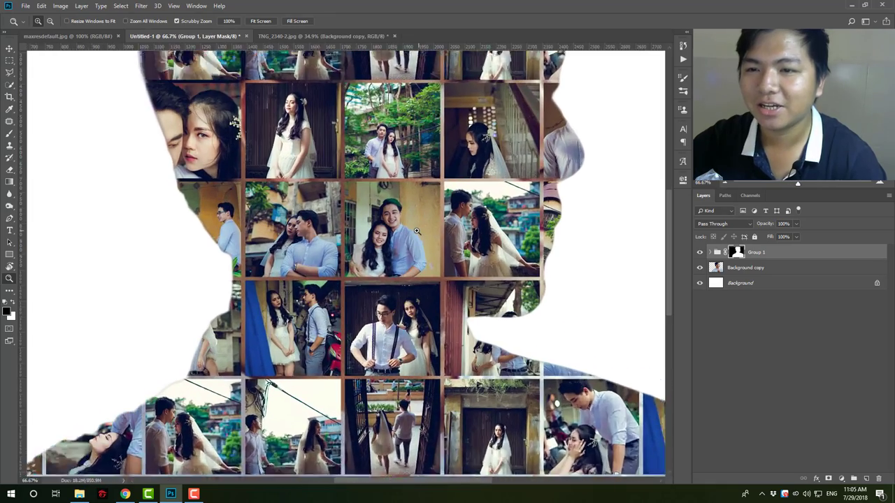
drag(417, 231, 128, 118)
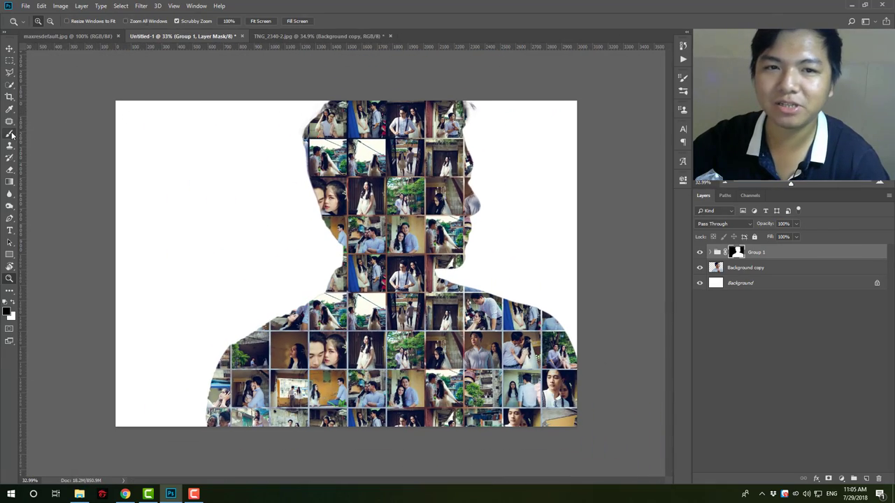
click(10, 134)
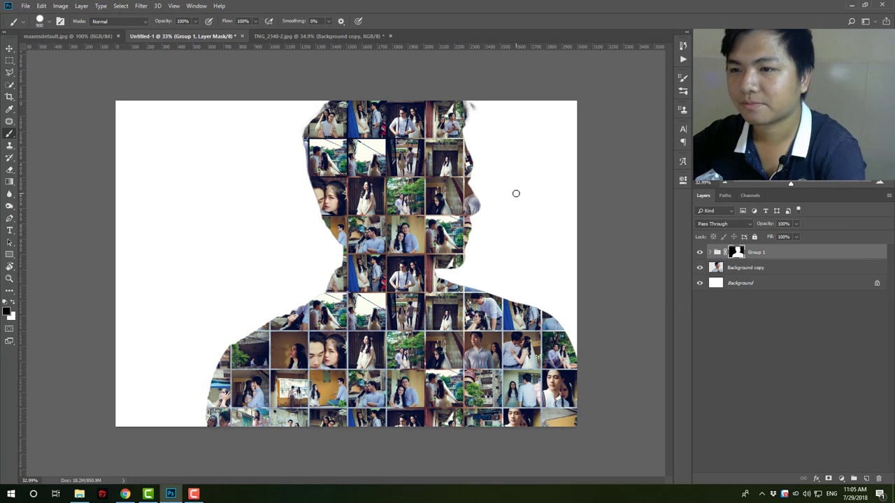
Set up a large Soft Round brush with low hardness for painting the mask.
key(bracketright)
key(bracketright)
key(bracketright)
drag(524, 190, 503, 189)
key(ctrl+z)
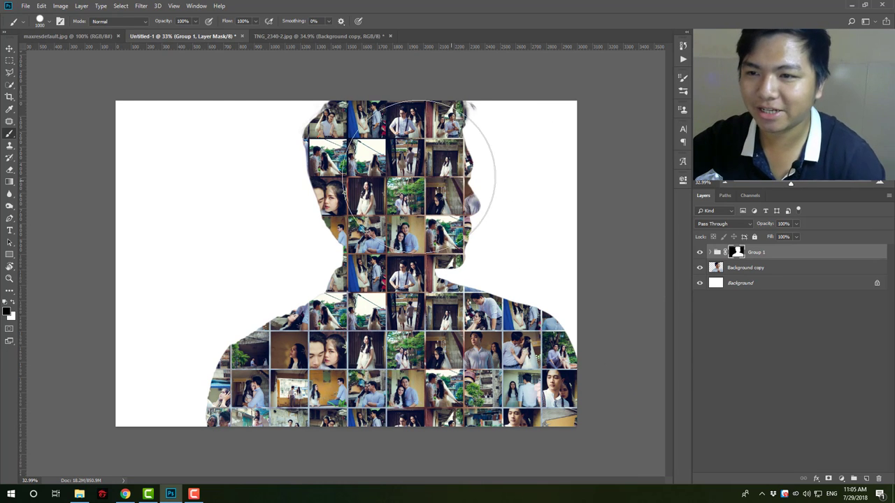
right_click(423, 177)
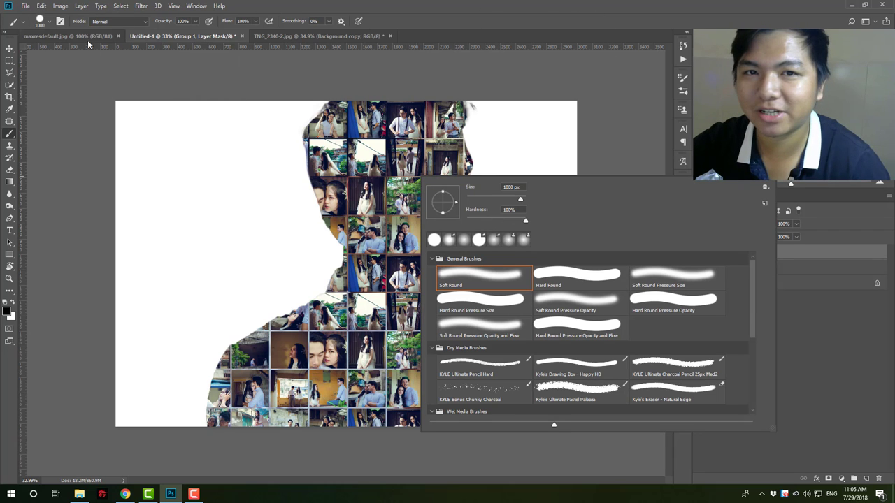
click(46, 22)
drag(110, 73, 45, 72)
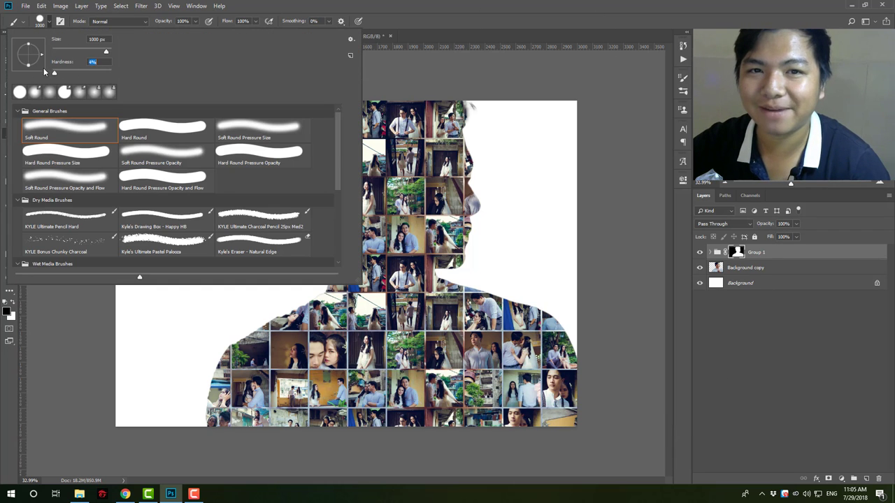
key(Return)
Paint black on the mask over face, shirt and hand, then soften the left shoulder at 48% opacity.
drag(498, 168, 531, 350)
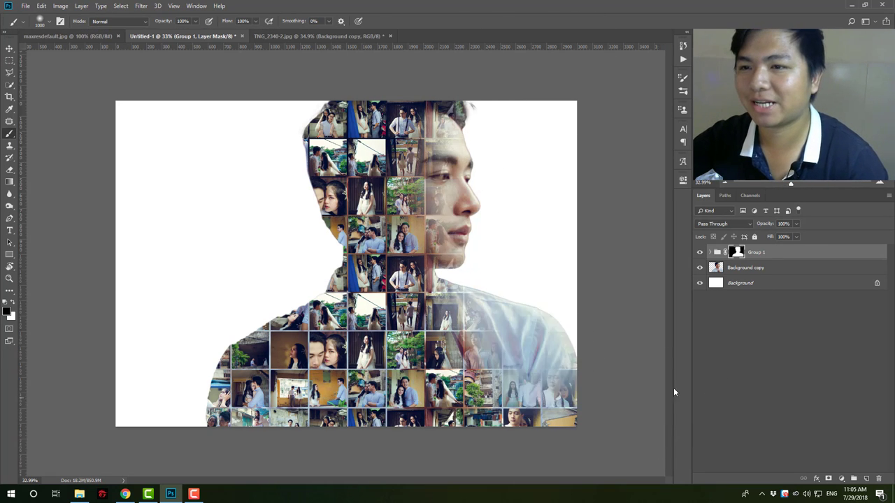
mouse_move(582, 370)
mouse_down()
mouse_move(479, 405)
mouse_move(469, 353)
mouse_up()
key(z)
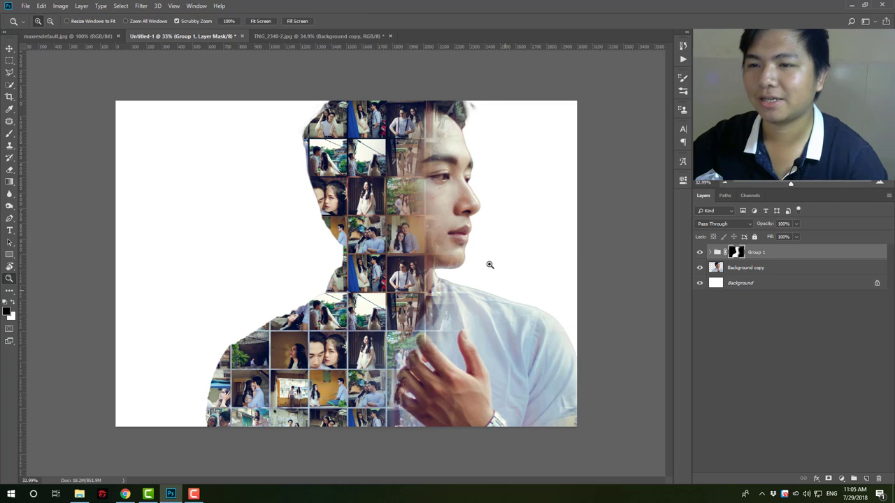
drag(338, 230, 339, 229)
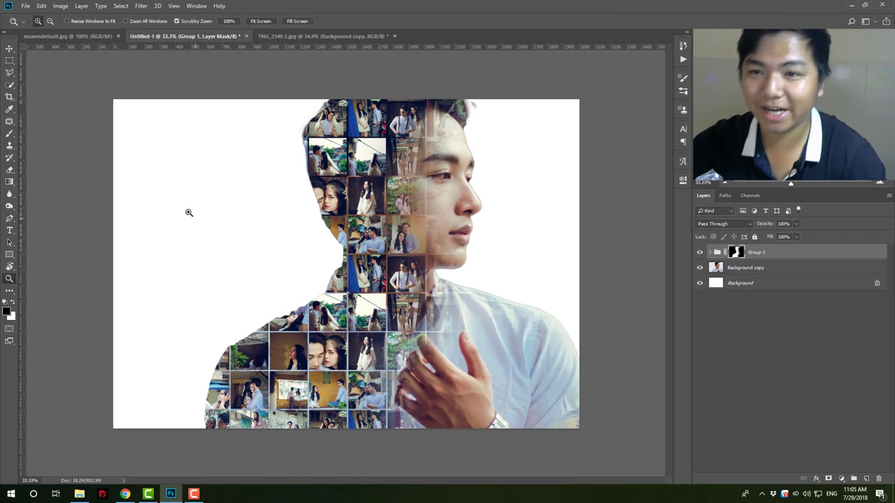
key(b)
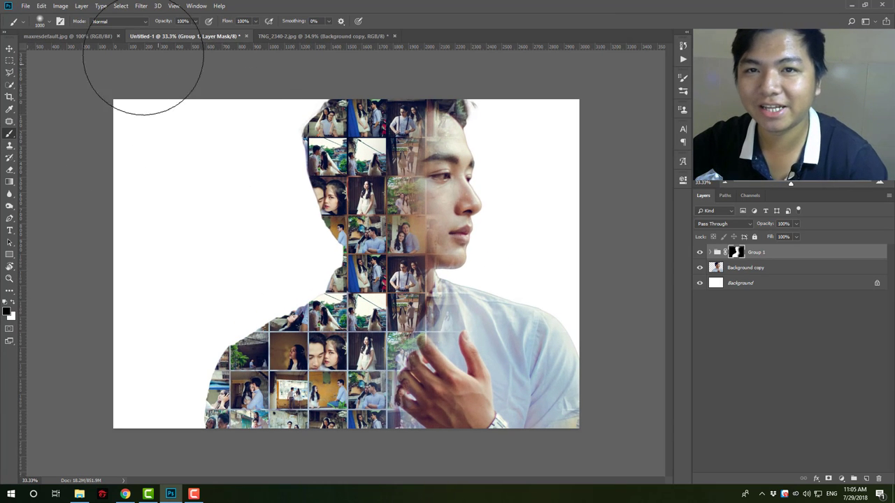
text(48)
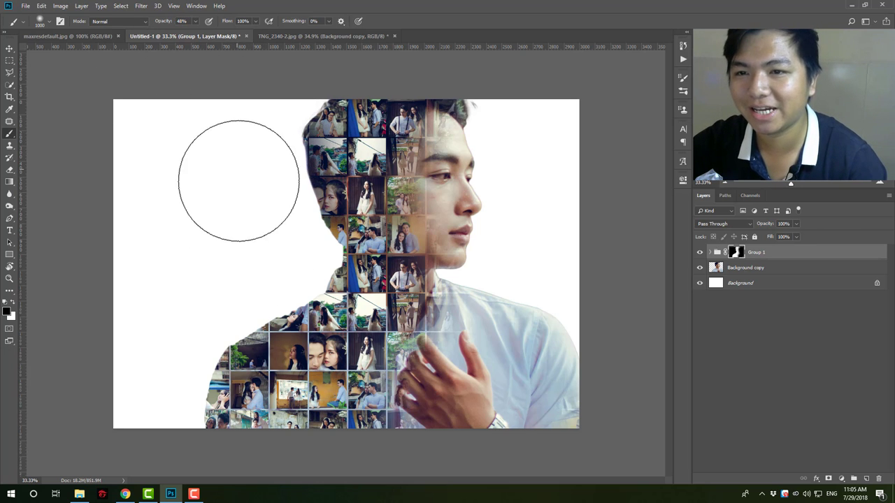
drag(212, 336, 166, 219)
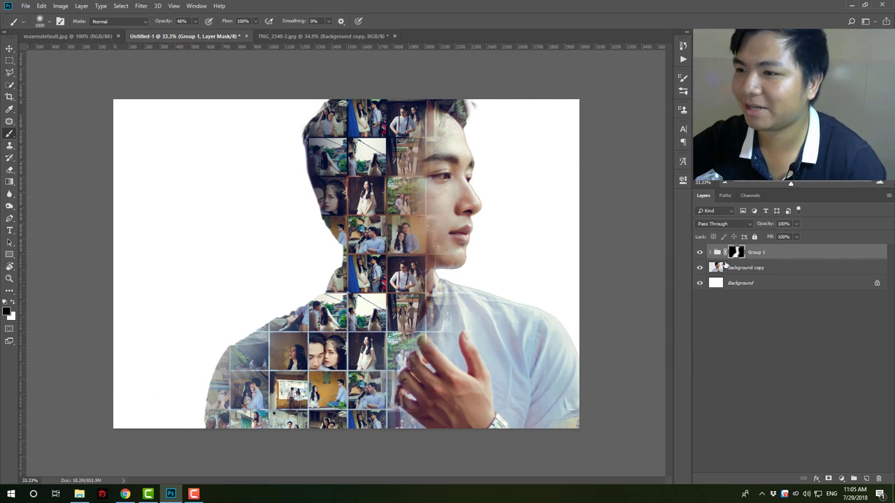
Load the Group 1 mask selection, invert it, and paint faded collage photos around the face and left side.
ctrl+click(743, 256)
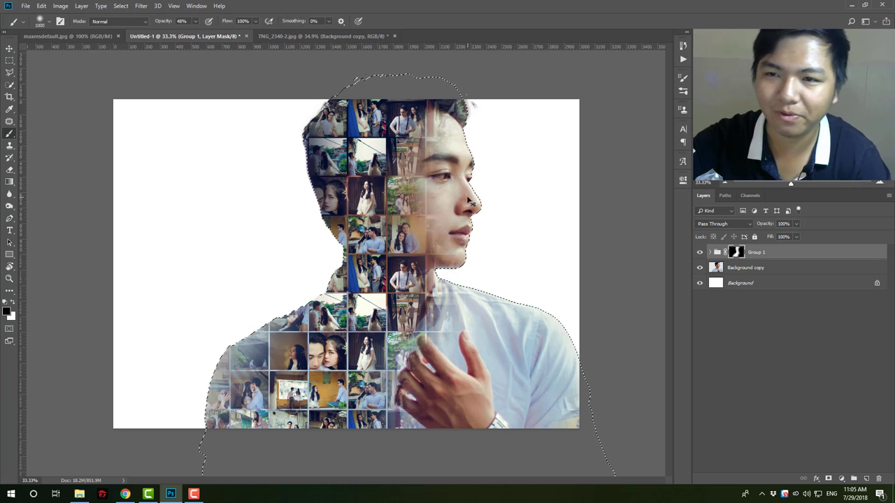
key(ctrl+shift+i)
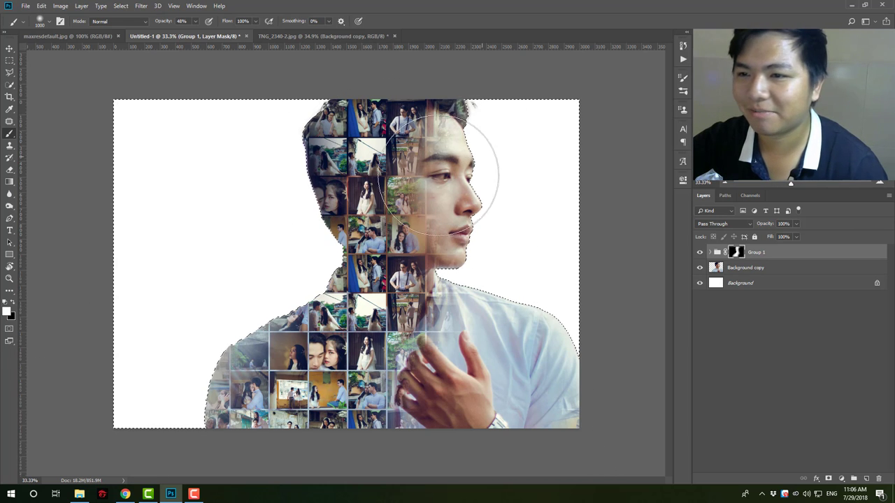
drag(515, 170, 444, 150)
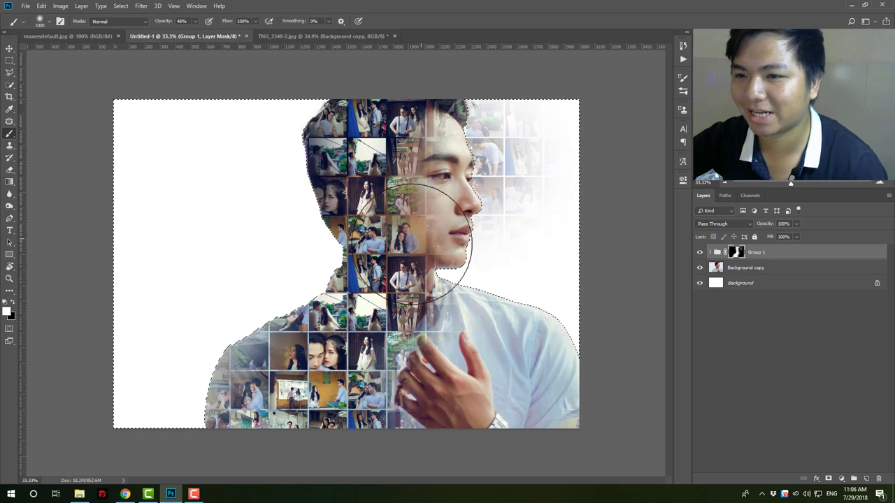
mouse_move(302, 163)
mouse_down()
mouse_move(340, 100)
mouse_move(371, 329)
mouse_move(270, 390)
mouse_move(225, 448)
mouse_move(60, 259)
mouse_move(80, 330)
mouse_up()
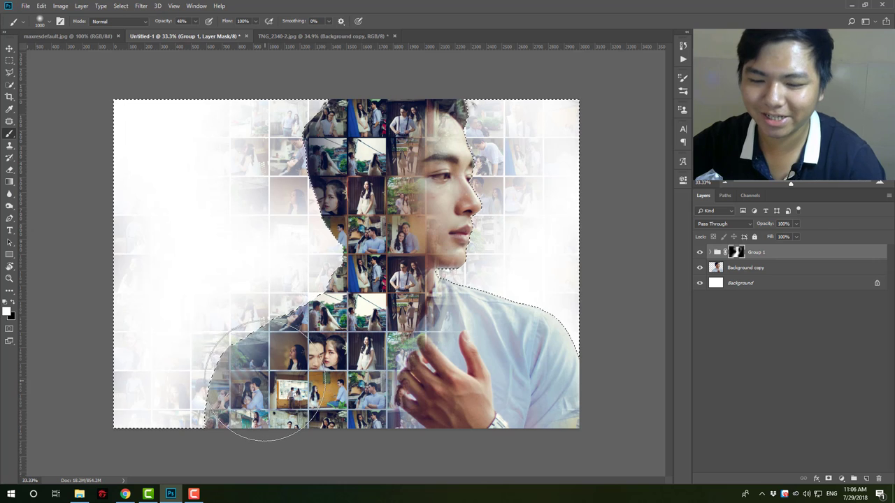
Reveal more collage tiles beside the neck and bottom left with a 600 px brush, then deselect.
key(bracketleft)
key(bracketleft)
key(bracketleft)
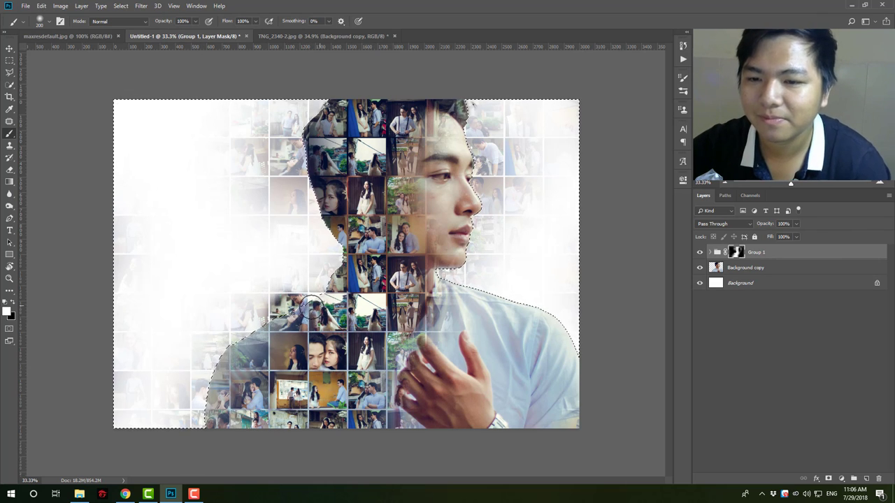
key(bracketright)
key(bracketright)
key(bracketright)
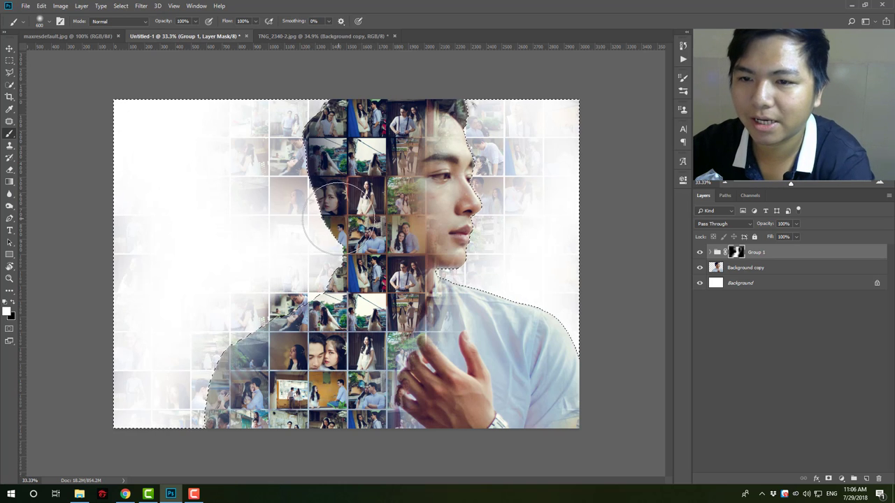
drag(337, 217, 342, 204)
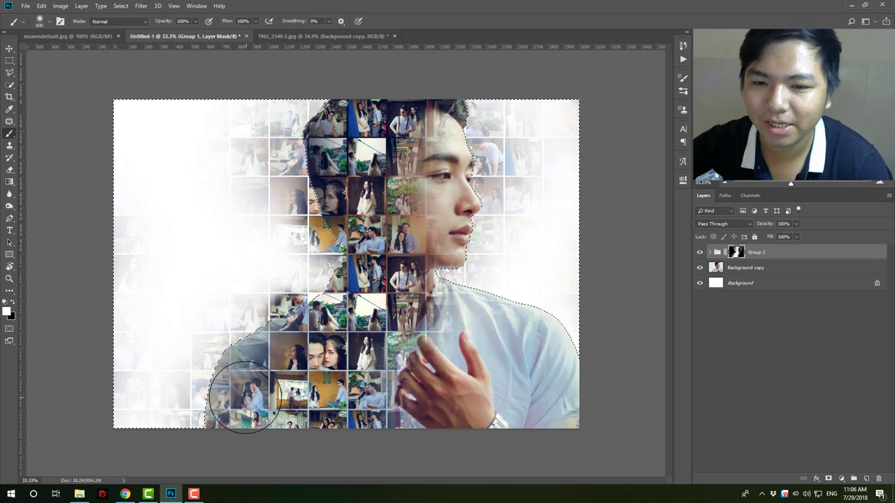
drag(245, 397, 210, 402)
key(ctrl+d)
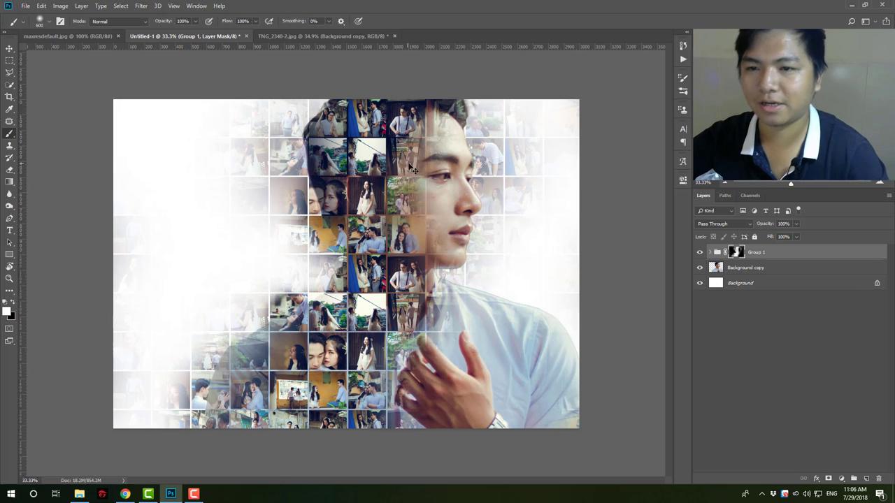
key(z)
mouse_move(413, 170)
mouse_down()
mouse_move(355, 228)
mouse_move(343, 260)
mouse_up()
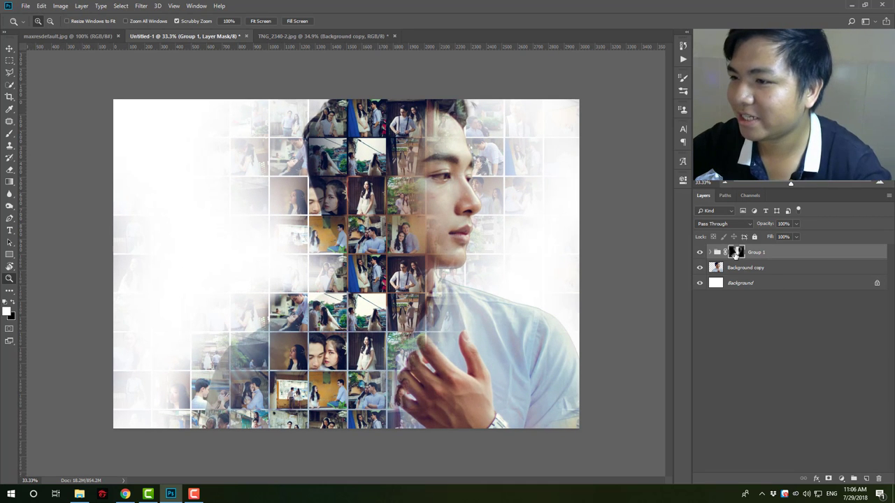
Reload the silhouette selection from the Group 1 mask, cancelling the mask refinement dialog.
double_click(734, 254)
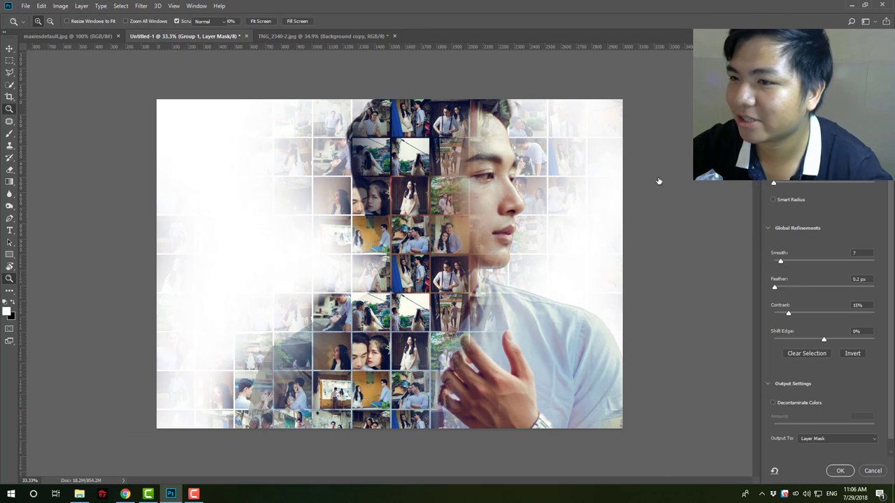
click(873, 471)
drag(345, 263, 385, 209)
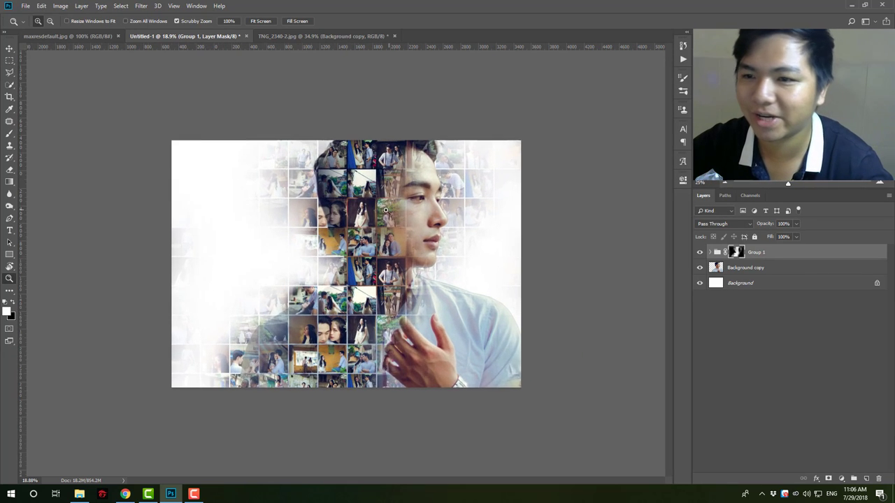
key(ctrl+plus)
key(ctrl+plus)
ctrl+click(734, 253)
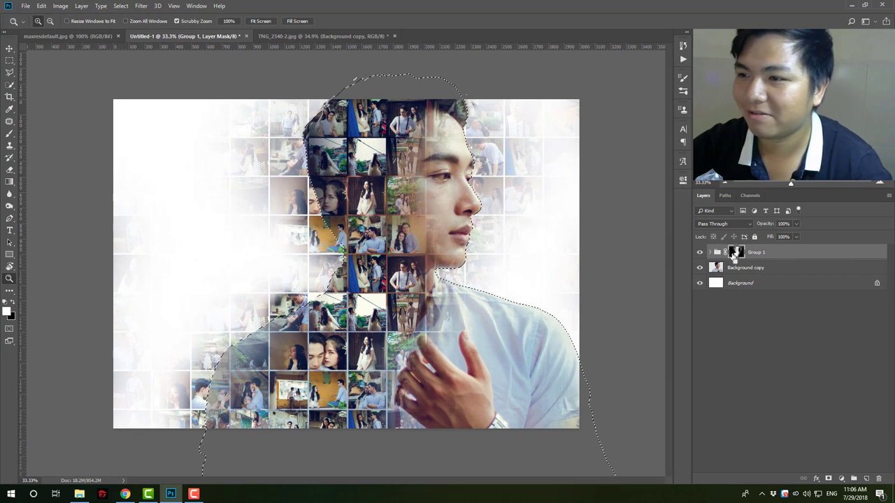
click(9, 137)
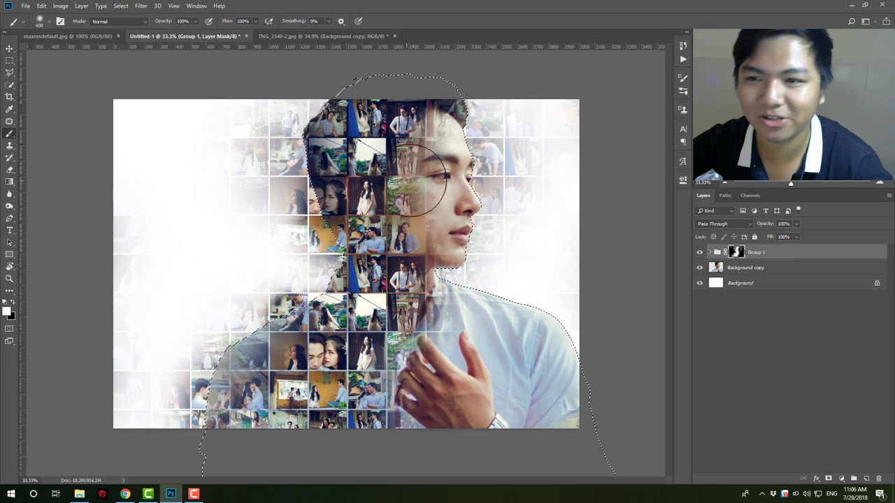
Paint black on the mask to clear collage tiles from the face, hair, forehead and neck.
drag(413, 200, 434, 185)
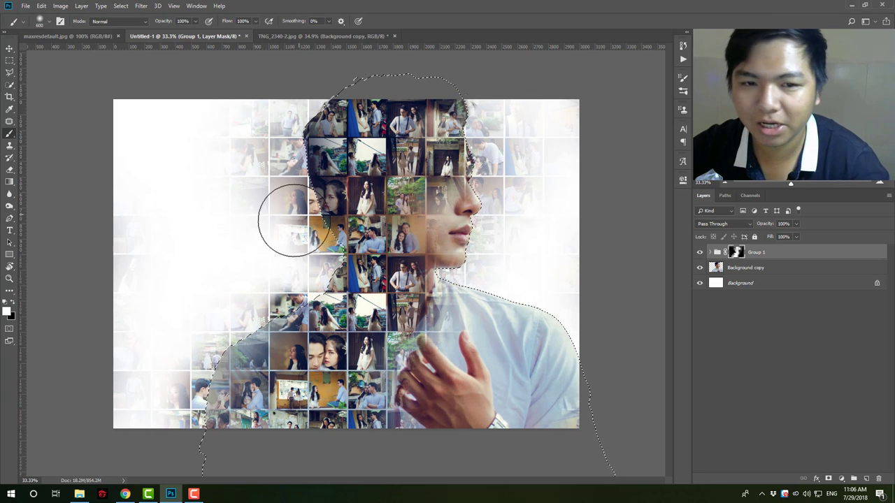
key(x)
mouse_move(434, 119)
mouse_down()
mouse_move(439, 209)
mouse_move(445, 162)
mouse_move(381, 150)
mouse_up()
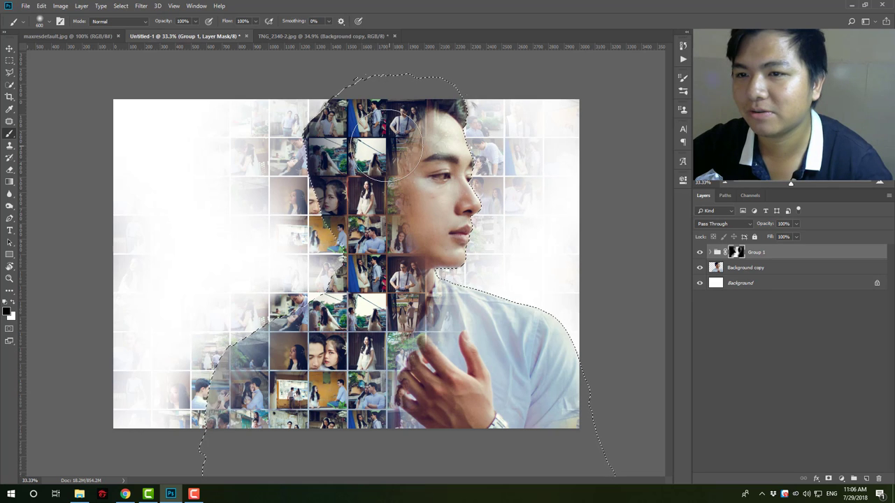
key(ctrl+z)
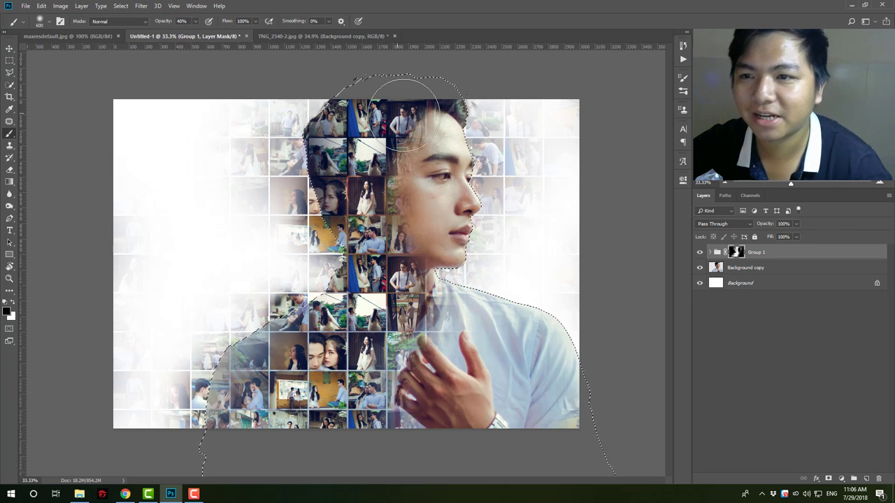
drag(405, 114, 422, 197)
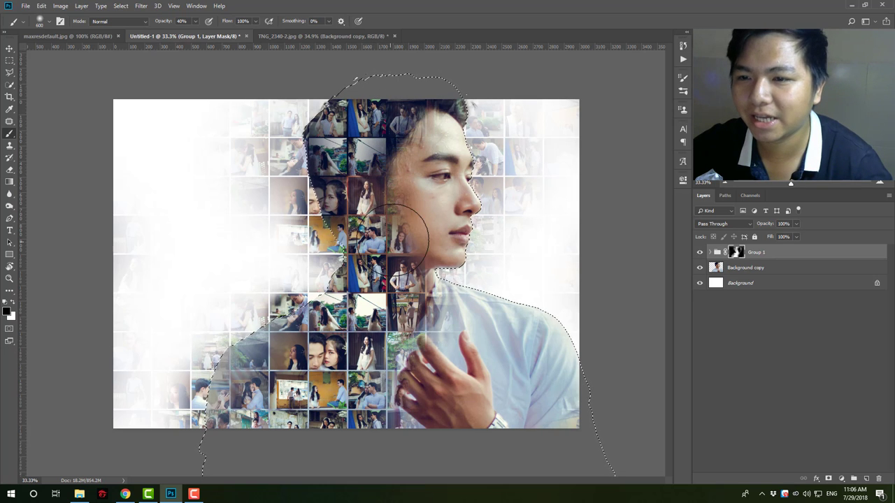
mouse_move(395, 238)
mouse_down()
mouse_move(356, 294)
mouse_move(294, 291)
mouse_move(287, 321)
mouse_move(420, 308)
mouse_move(354, 293)
mouse_up()
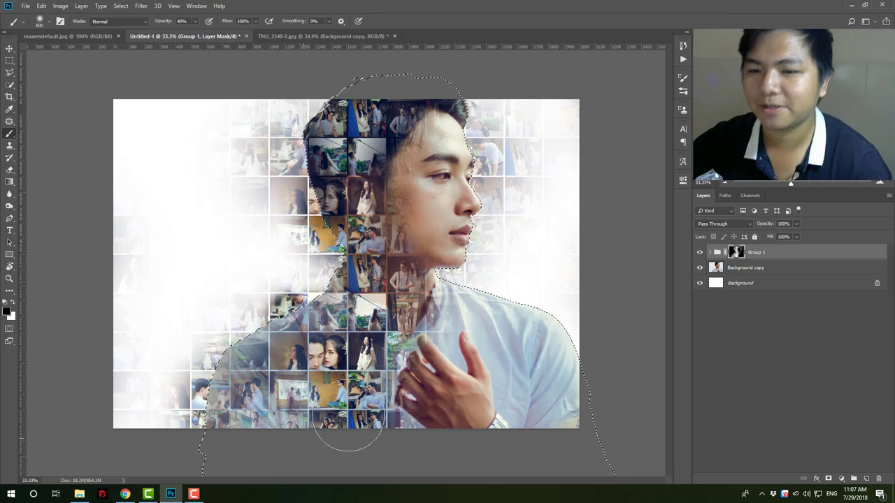
Restore faint collage tiles along the face edge and neck by painting white on the mask.
key(ctrl+d)
key(z)
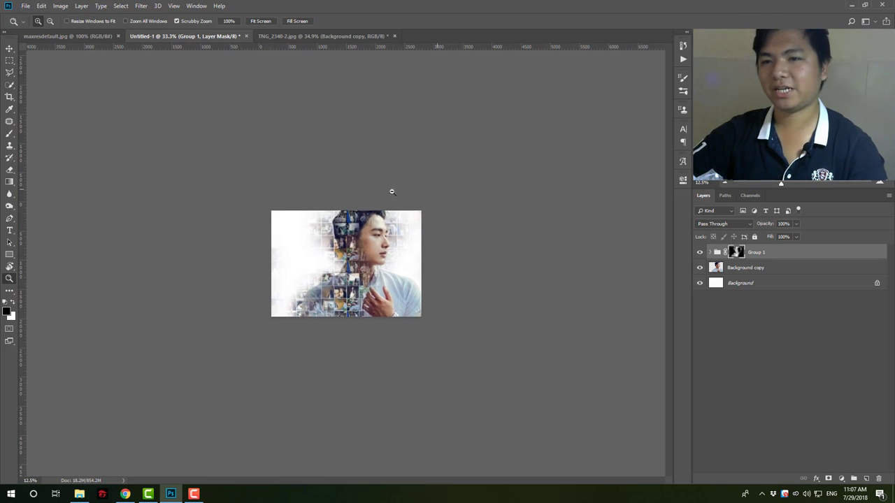
drag(434, 203, 420, 202)
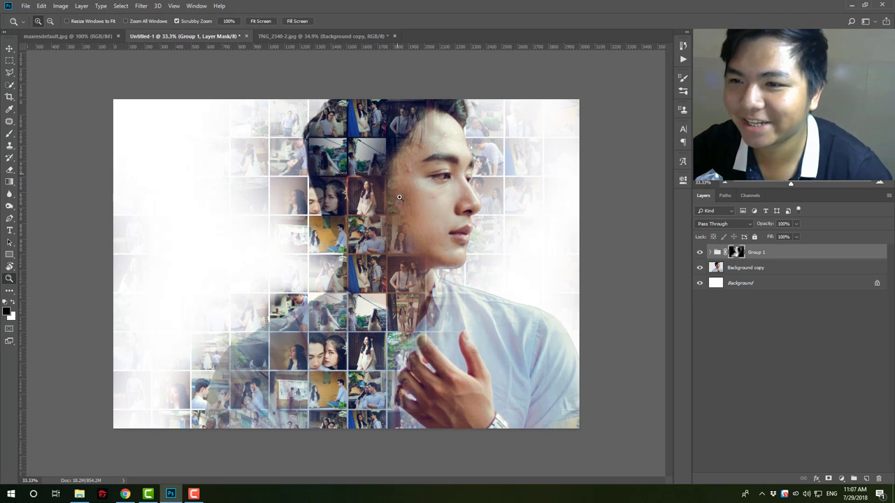
key(ctrl+shift+d)
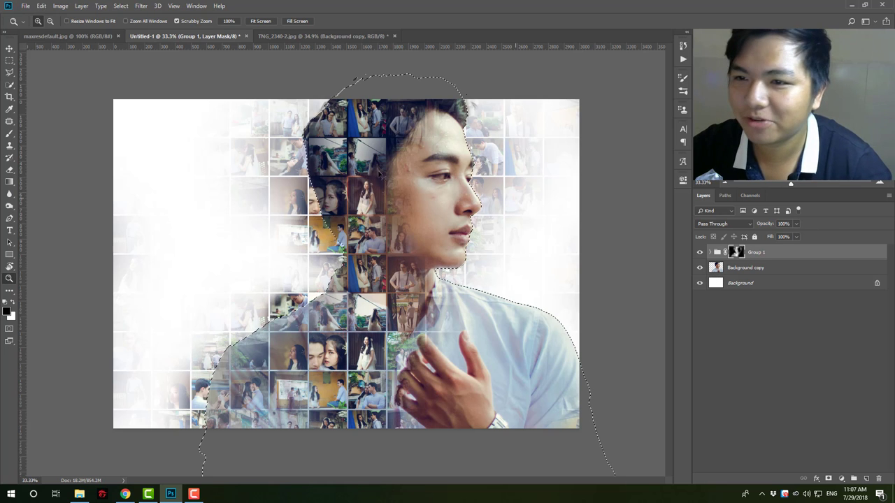
click(8, 134)
key(x)
drag(378, 161, 420, 217)
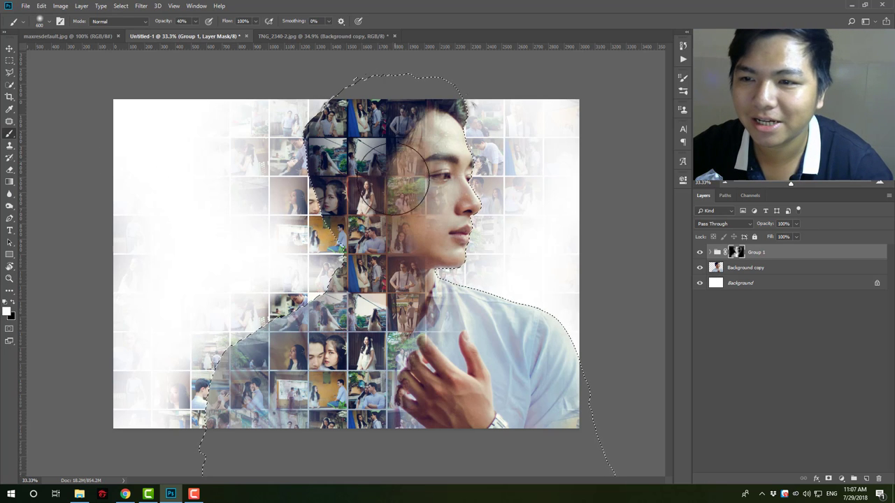
drag(363, 182, 384, 231)
key(x)
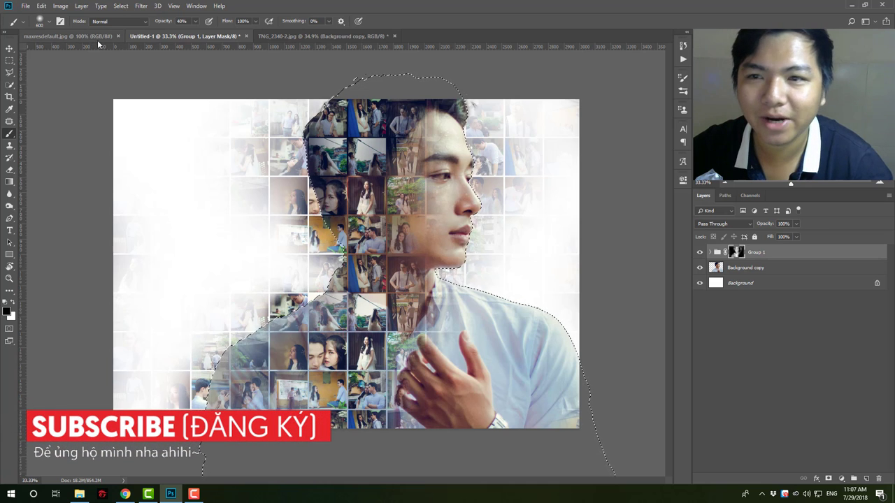
Compare against the maxresdefault.jpg reference, deselect the figure in Untitled-1, and recheck the zoomed collage.
click(70, 36)
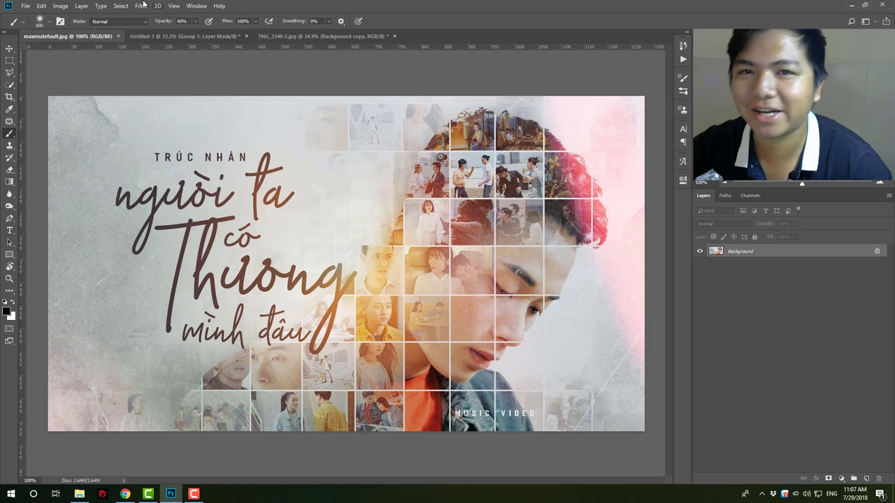
click(206, 34)
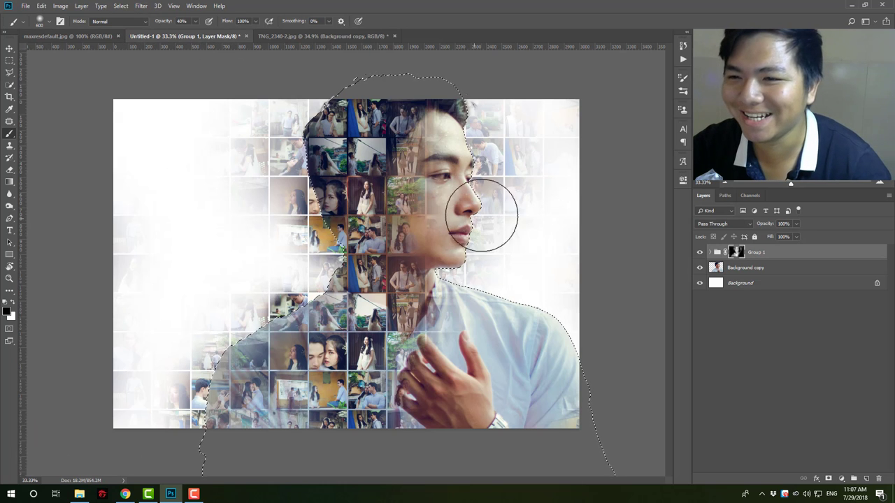
key(ctrl+d)
key(z)
alt+click(253, 176)
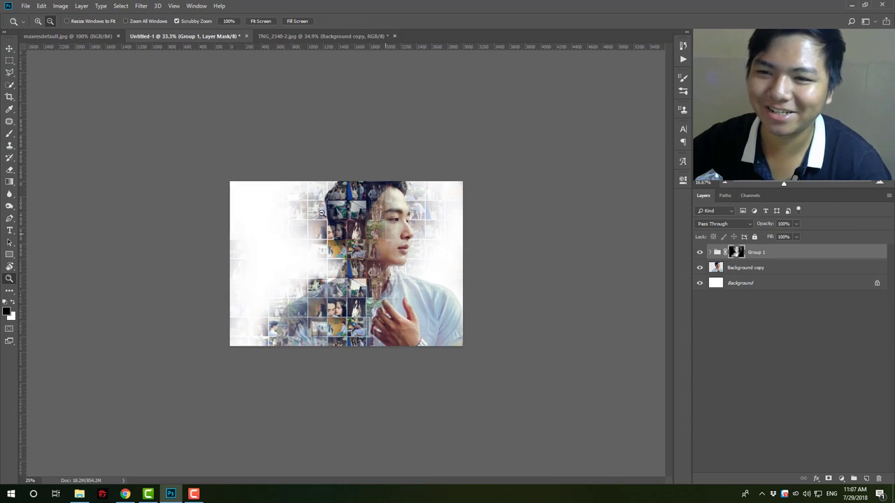
click(253, 175)
click(70, 35)
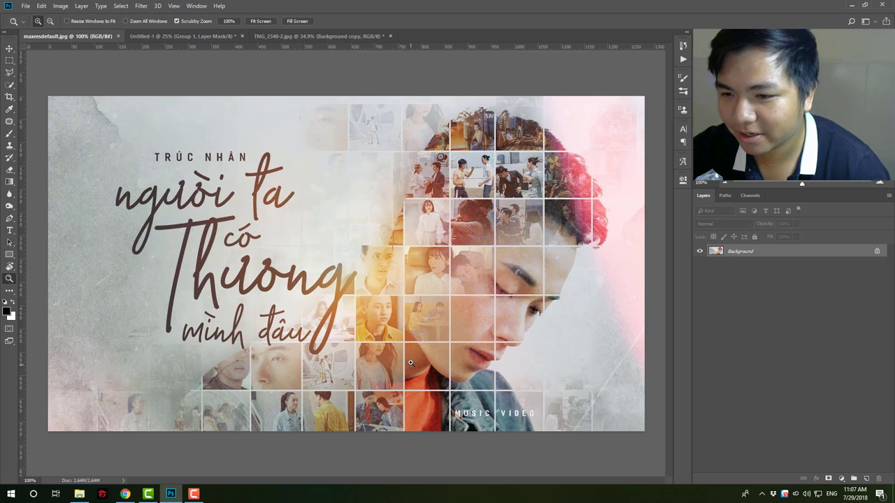
Zoom in on the hand and marquee-select the collage tiles overlapping it.
key(ctrl+Tab)
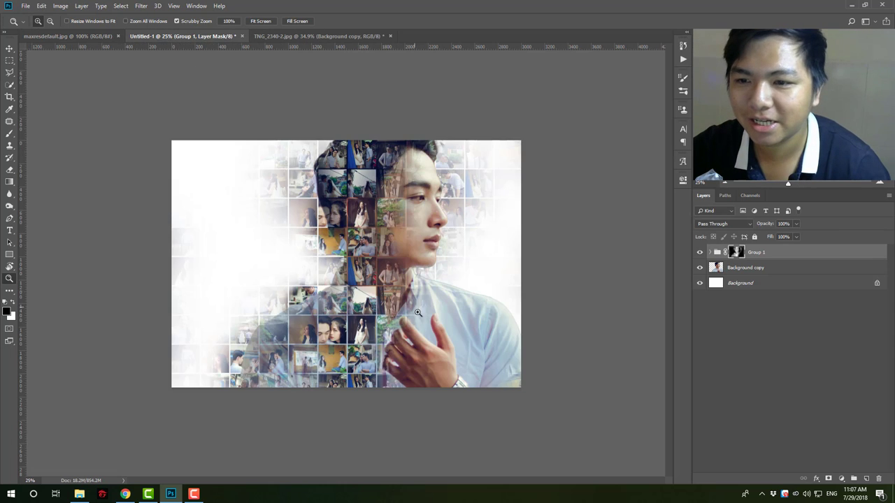
click(435, 338)
scroll(434, 338, down, 5)
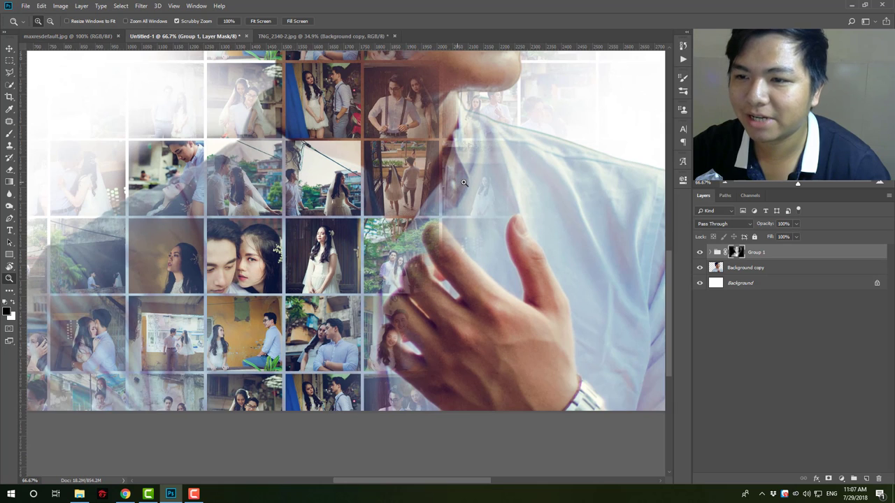
click(453, 121)
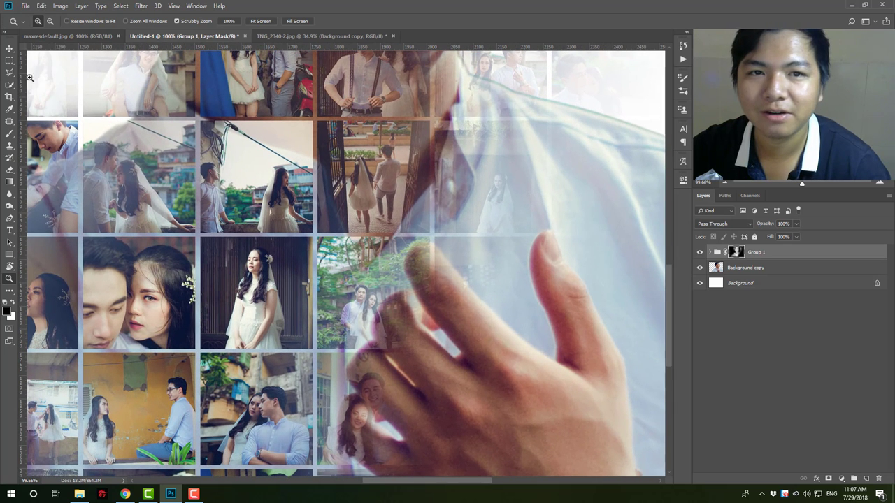
key(m)
drag(433, 120, 649, 283)
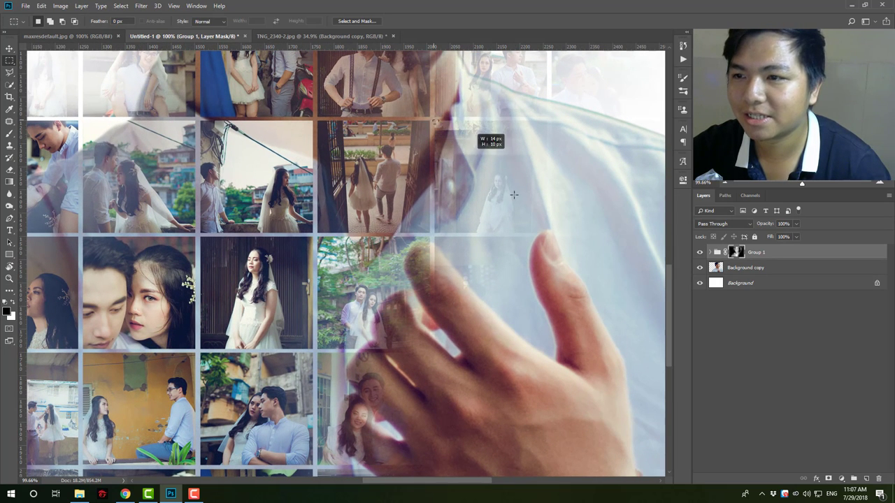
mouse_move(453, 238)
mouse_down()
mouse_move(336, 451)
mouse_move(343, 130)
mouse_up()
drag(442, 65, 471, 386)
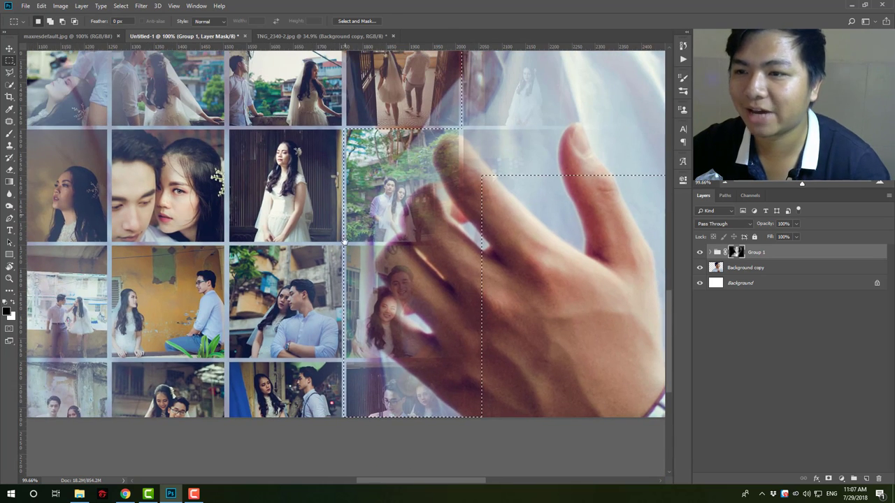
drag(464, 162, 643, 419)
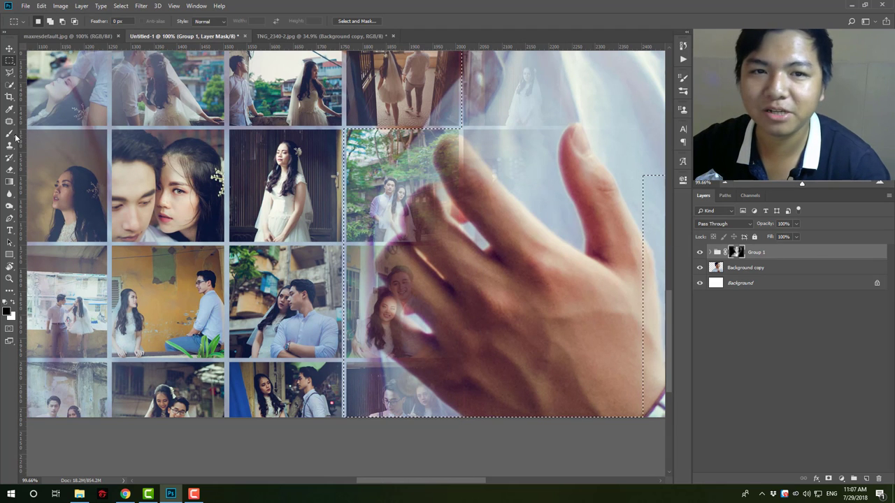
Paint black on the mask to hide the tiles over the hand, then deselect.
key(b)
click(415, 196)
drag(416, 195, 415, 433)
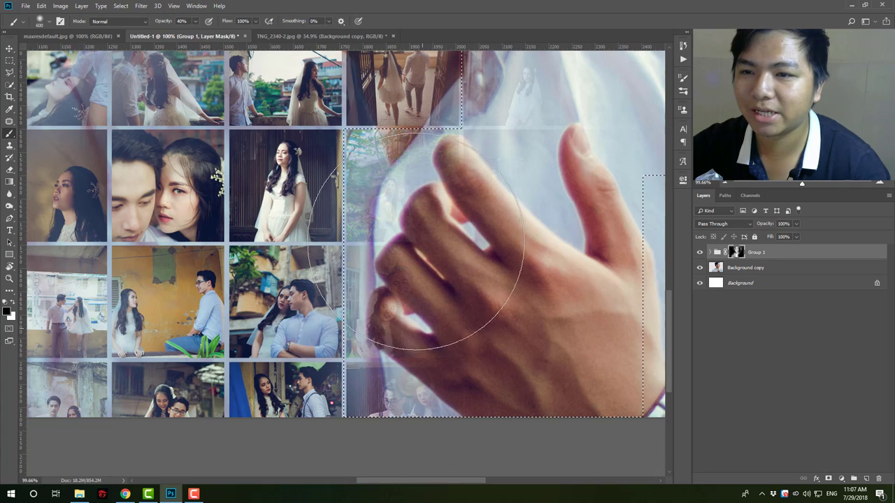
drag(513, 126, 449, 350)
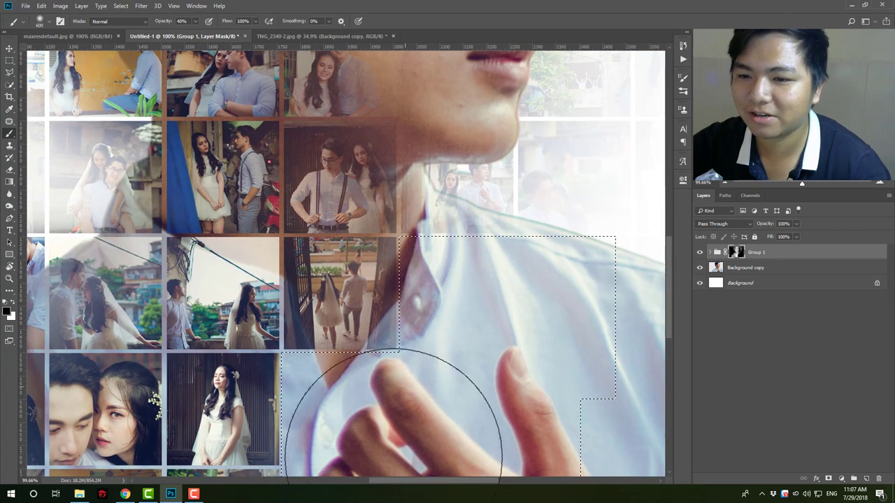
key(ctrl+d)
key(z)
right_click(429, 240)
click(429, 236)
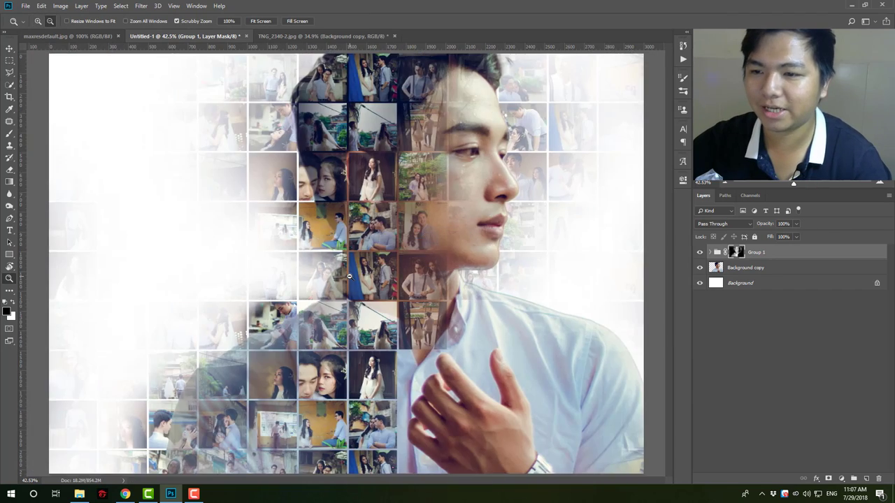
alt+click(374, 231)
click(373, 231)
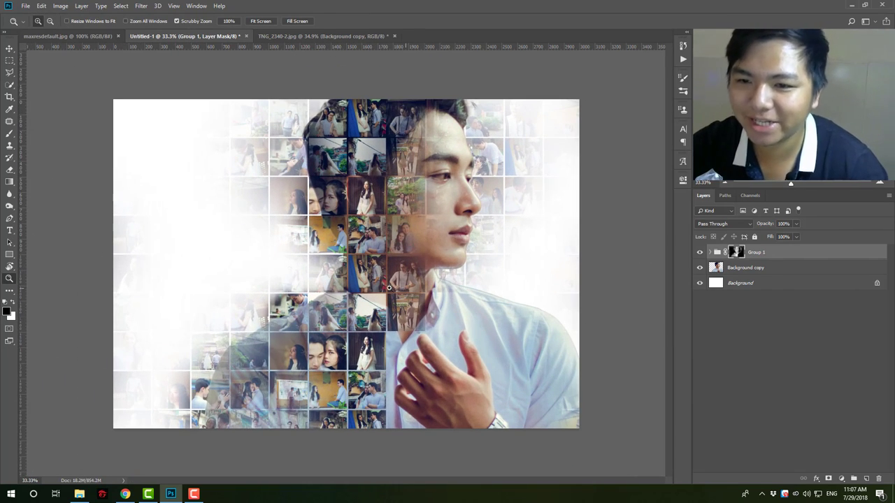
alt+click(476, 249)
click(67, 36)
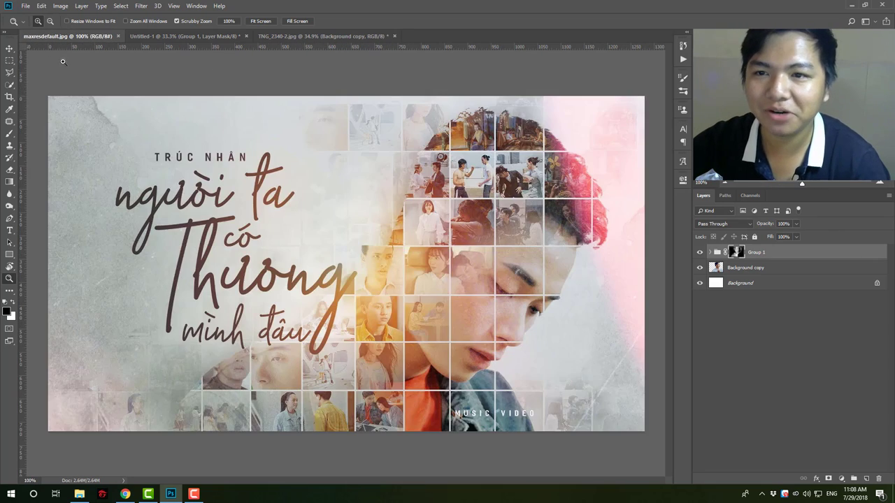
alt+click(278, 223)
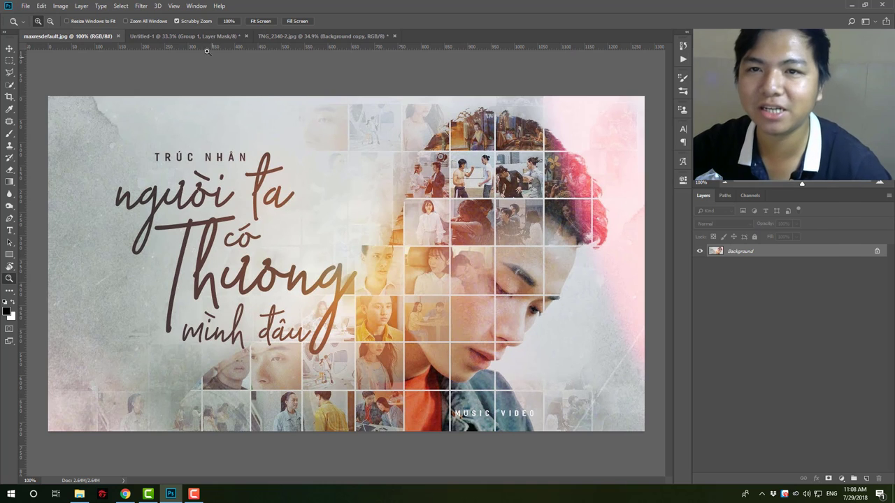
click(175, 36)
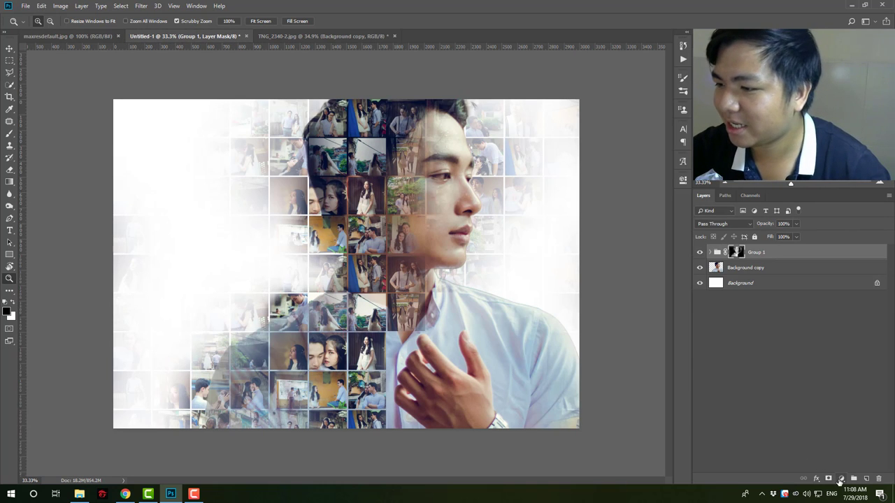
Add a Gradient Map adjustment layer over the collage, discarding a trial Selective Color layer.
click(841, 479)
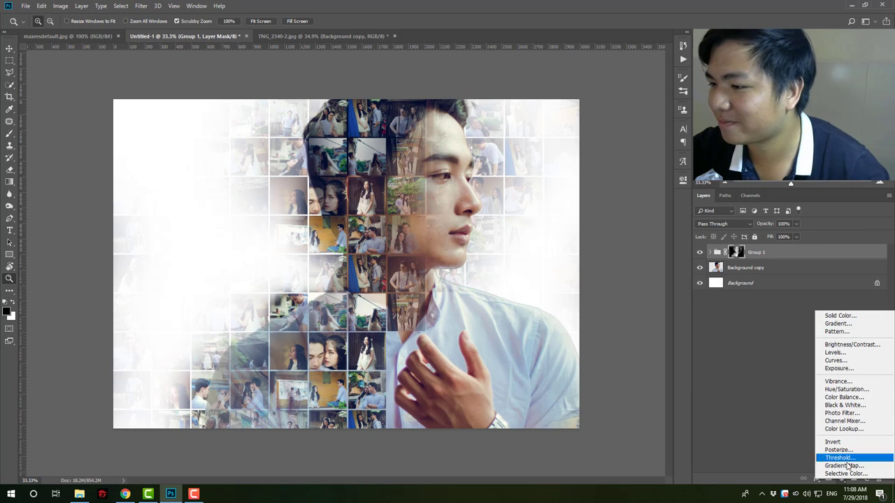
click(847, 474)
click(663, 184)
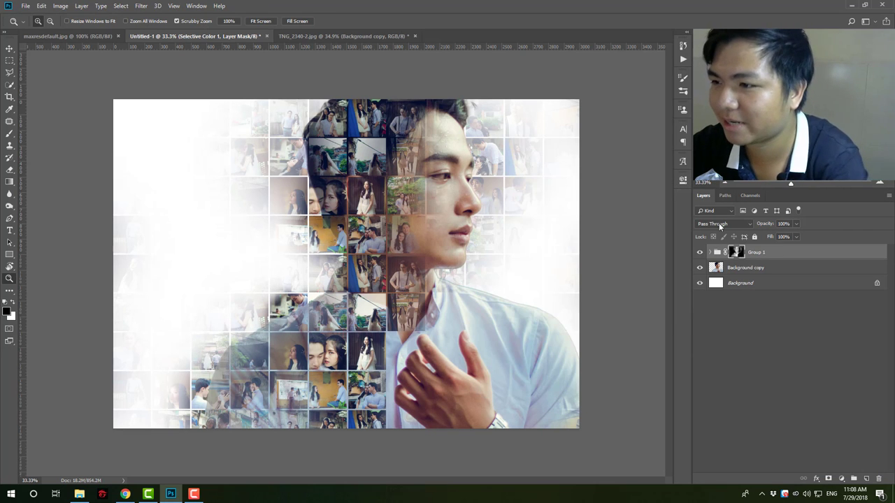
click(841, 479)
click(843, 468)
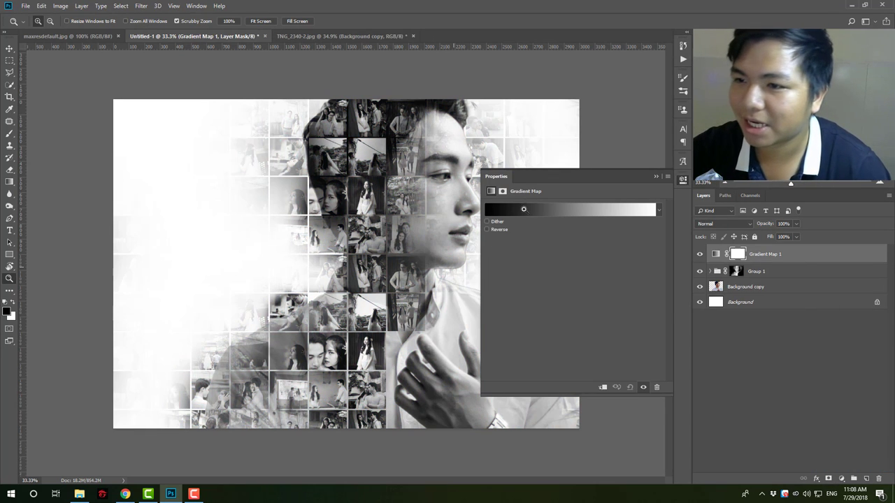
Choose the Sepia-Selenium 1 gradient preset after trying Violet-Orange and Orange-Yellow.
click(539, 208)
click(672, 291)
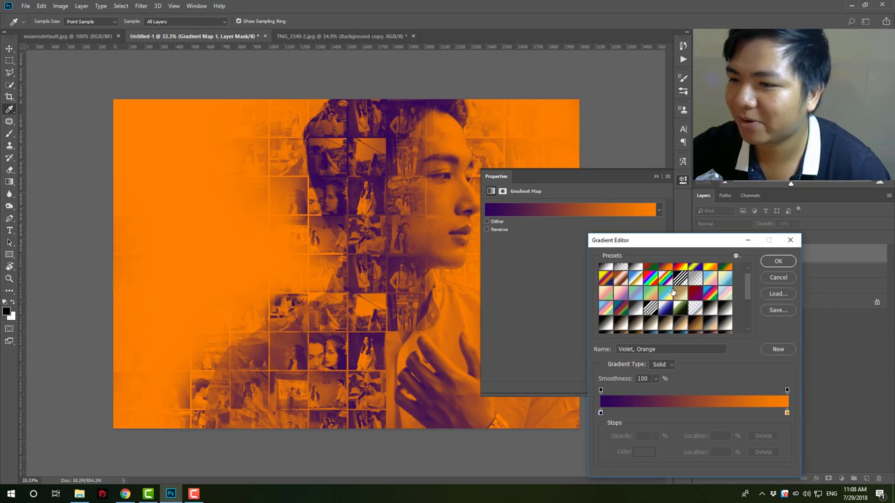
scroll(672, 292, down, 3)
scroll(672, 292, down, 3)
click(650, 326)
click(604, 331)
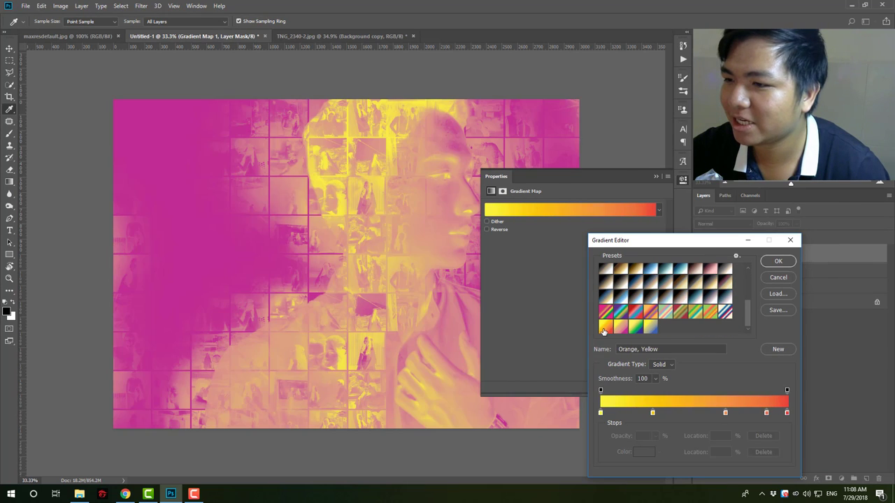
click(710, 274)
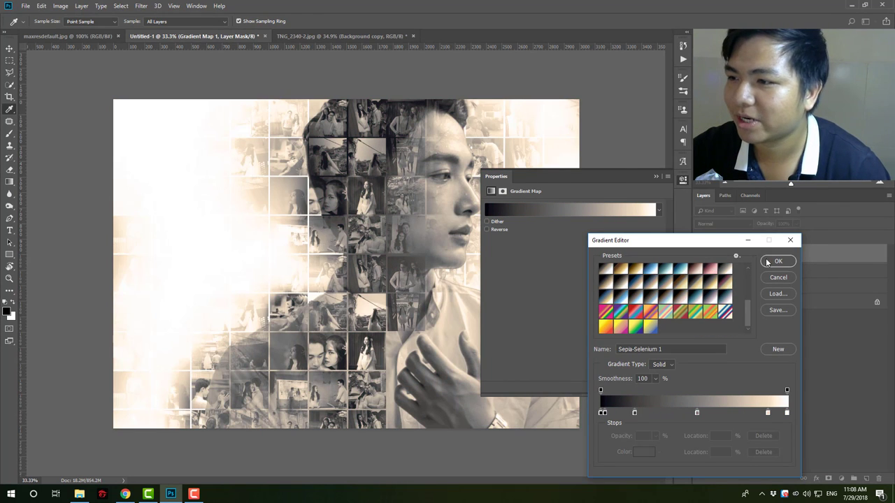
click(768, 261)
Blend the gradient map as Soft Light and replace its left gradient stops with black.
click(748, 224)
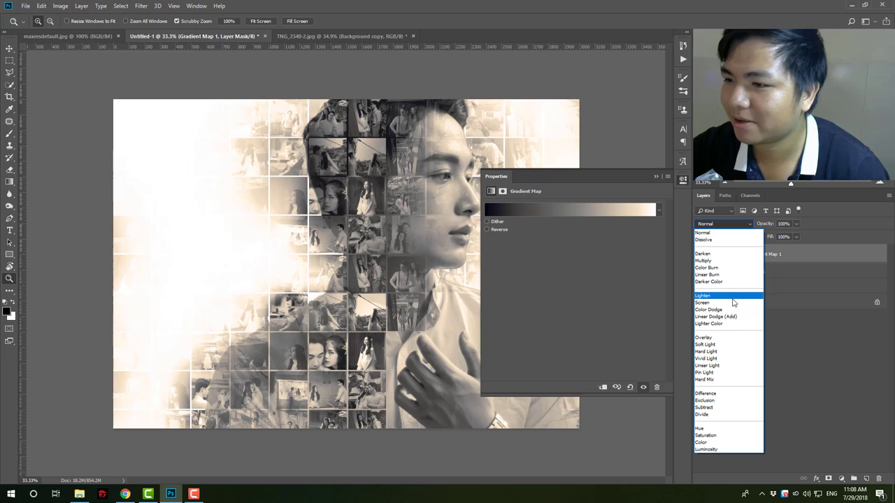
click(728, 344)
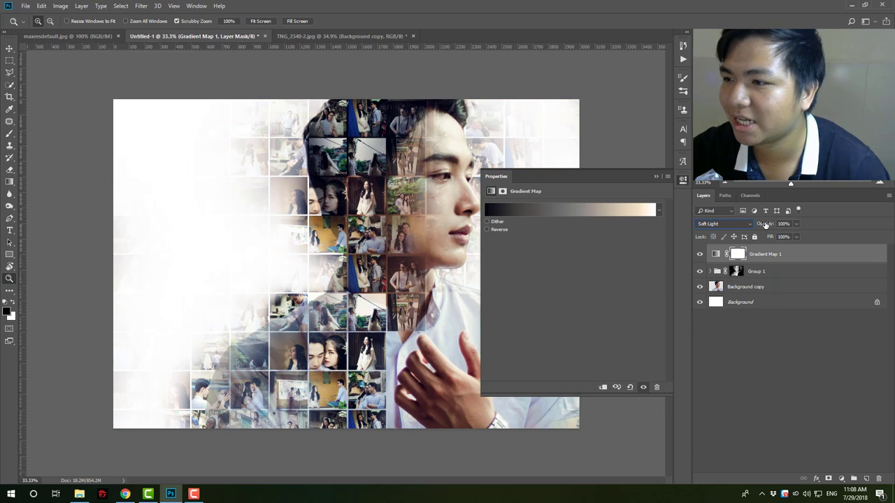
click(636, 210)
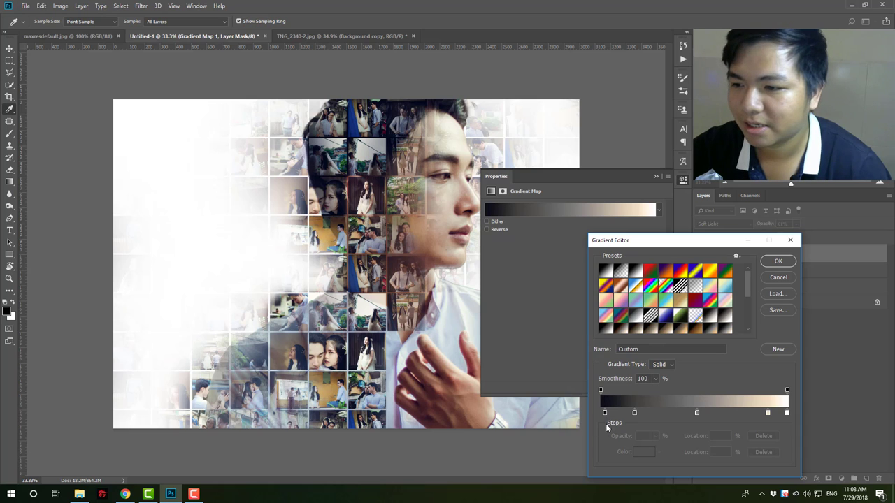
mouse_move(604, 413)
mouse_down()
mouse_move(604, 437)
mouse_move(570, 408)
mouse_up()
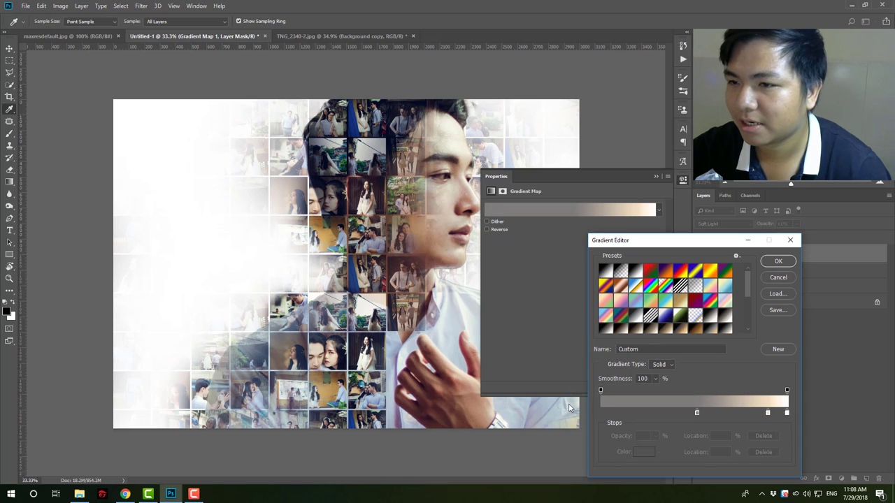
click(601, 413)
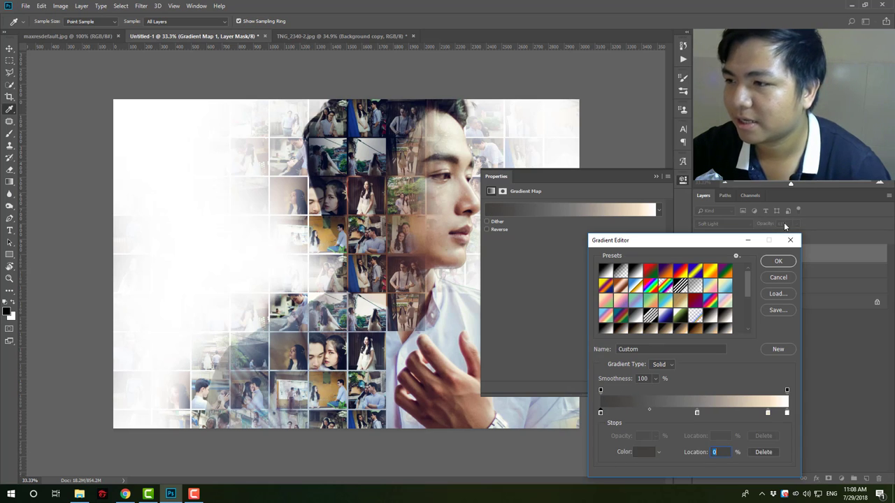
click(778, 262)
click(656, 176)
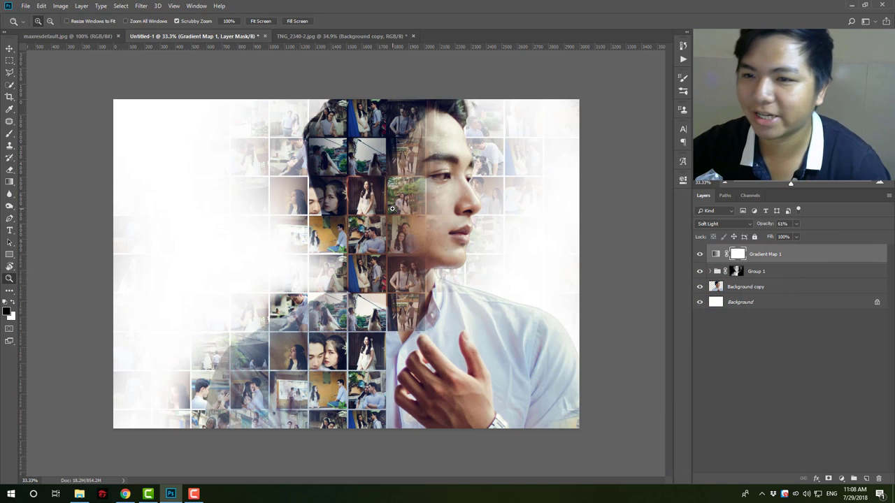
drag(392, 208, 627, 326)
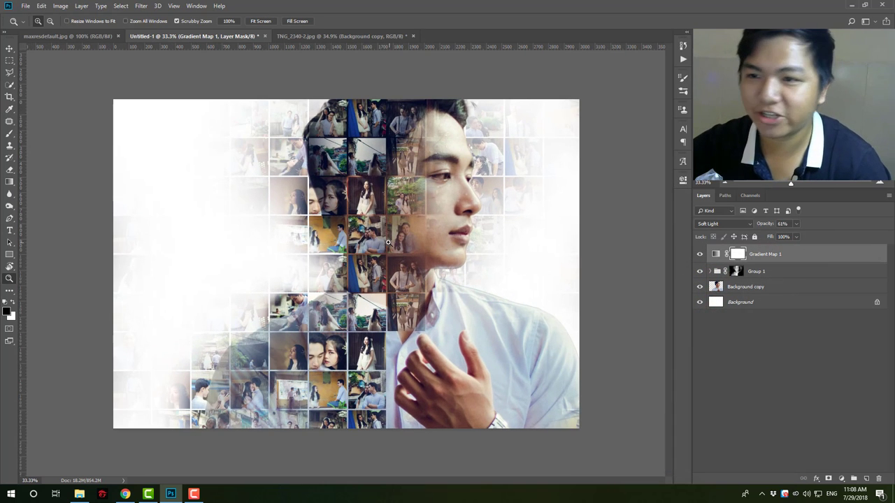
Add a Brightness/Contrast layer with lowered contrast, compare it on and off, then view maxresdefault.jpg.
click(841, 479)
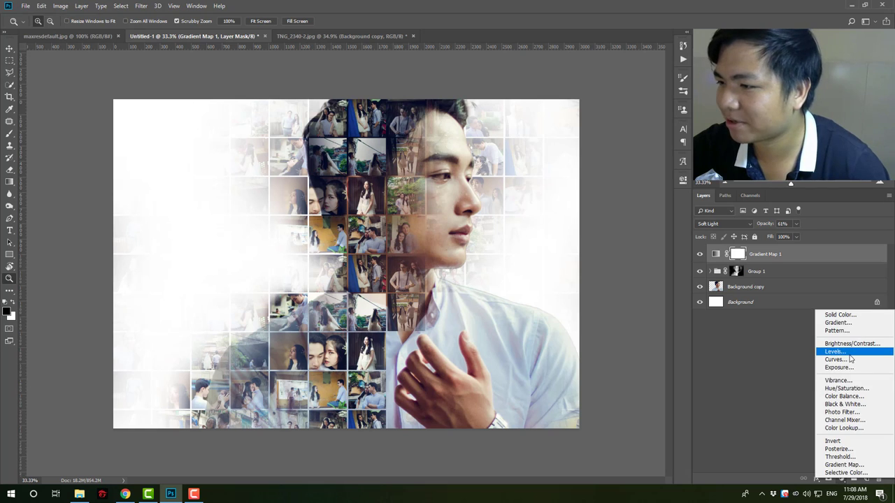
click(847, 344)
drag(574, 249, 525, 253)
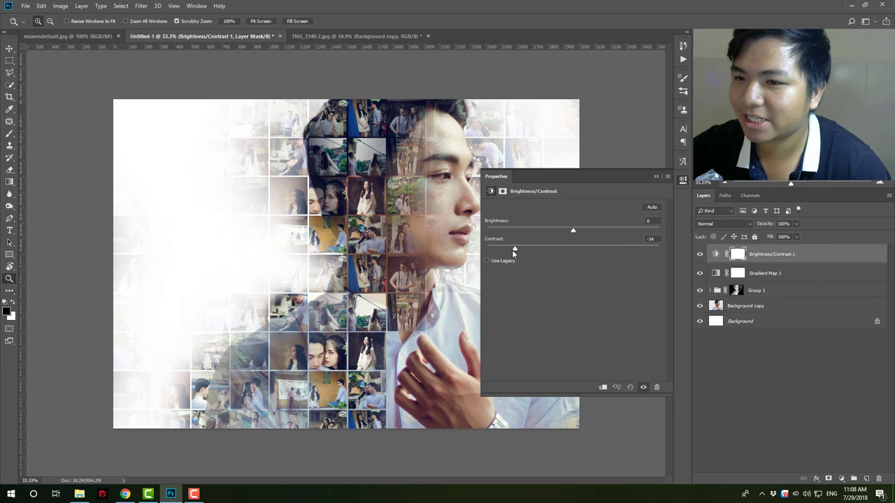
click(656, 176)
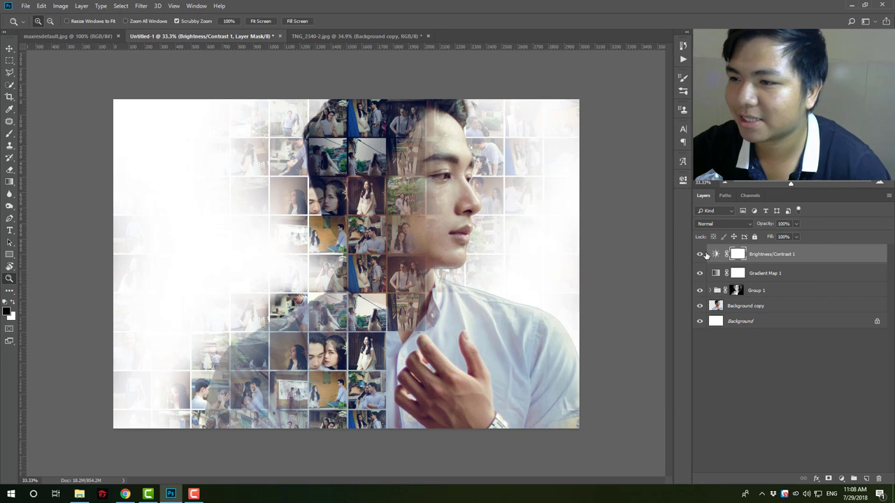
click(700, 254)
click(700, 254)
click(700, 254)
scroll(381, 258, down, 1)
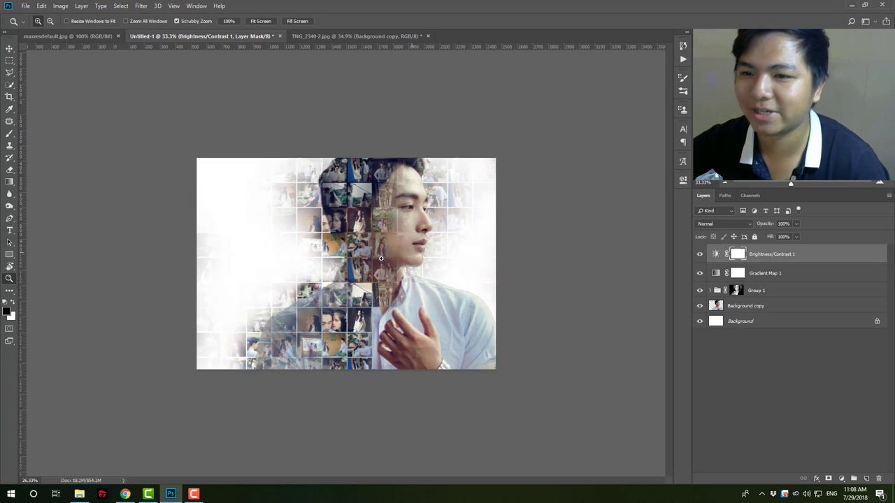
click(381, 259)
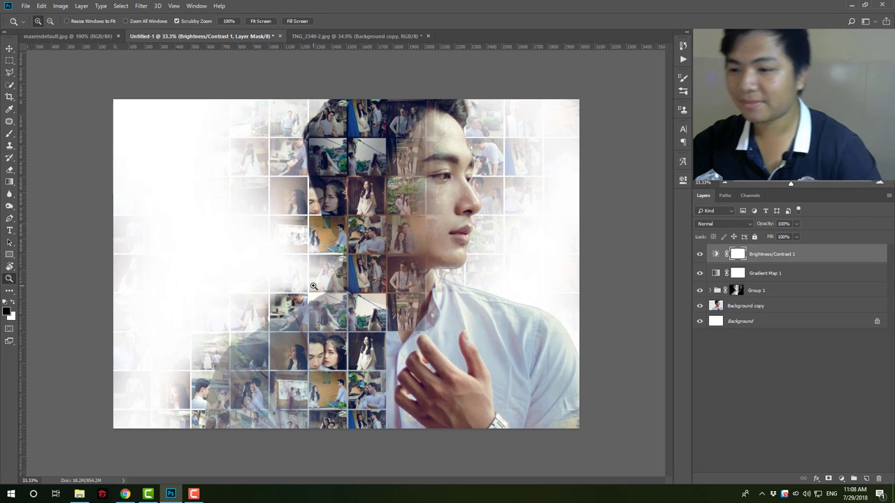
click(67, 36)
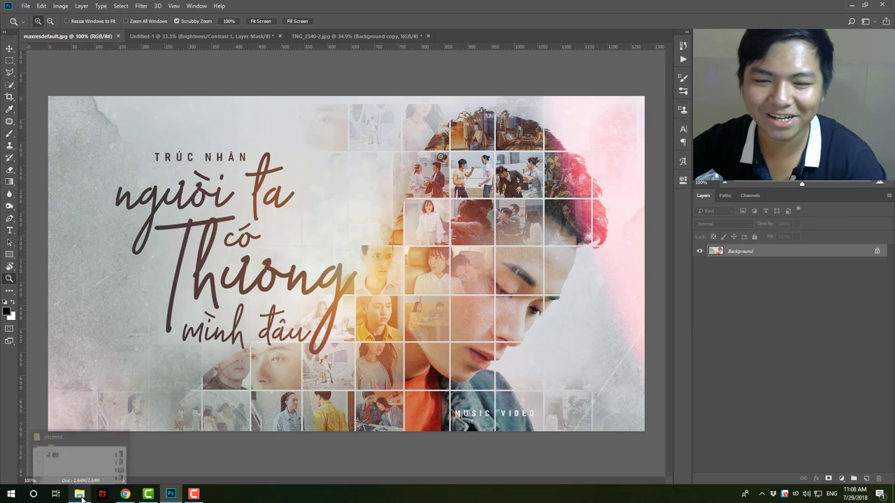
Search Google Images for 'dust paper texture' filtered to large images.
click(125, 494)
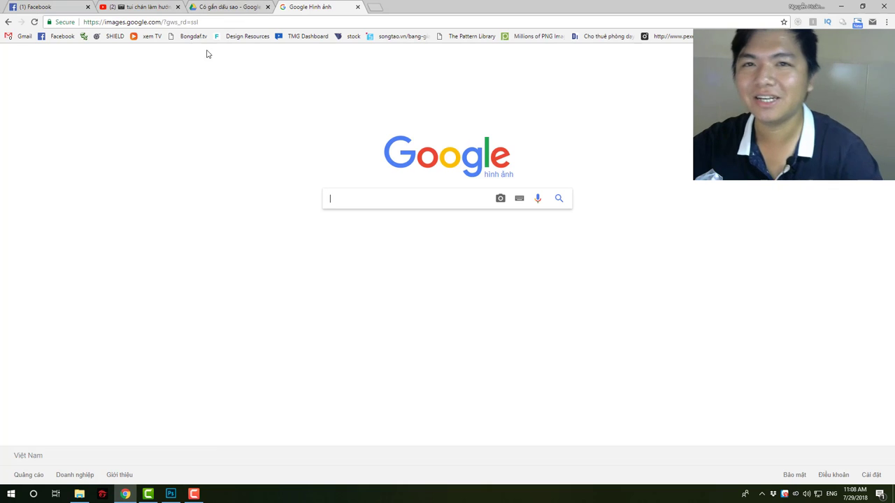
click(178, 6)
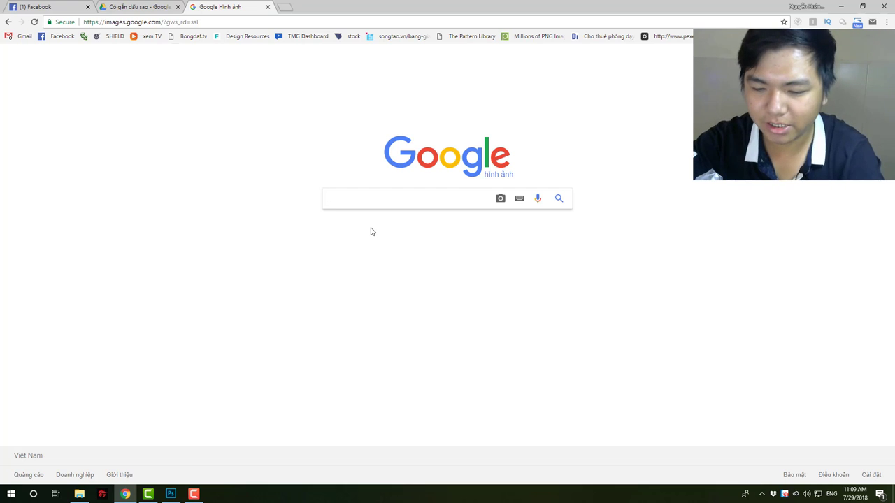
text(dust pa)
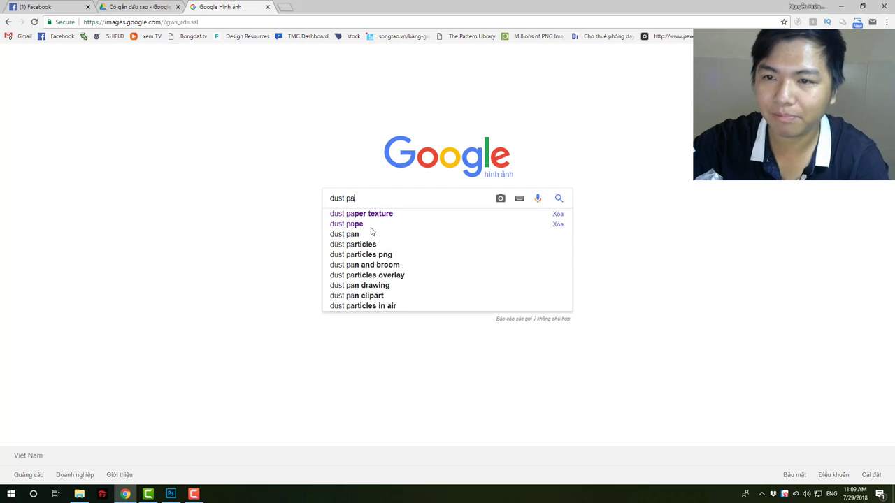
key(Down)
key(Return)
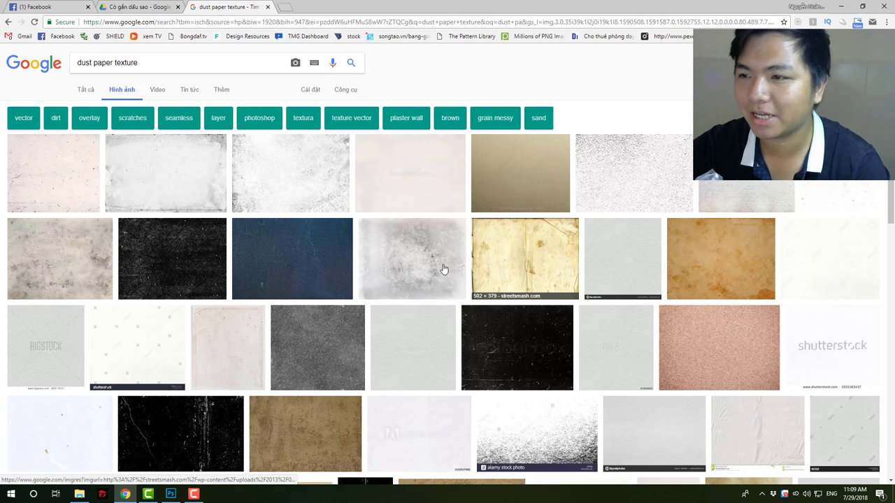
scroll(310, 289, down, 5)
scroll(310, 289, down, 5)
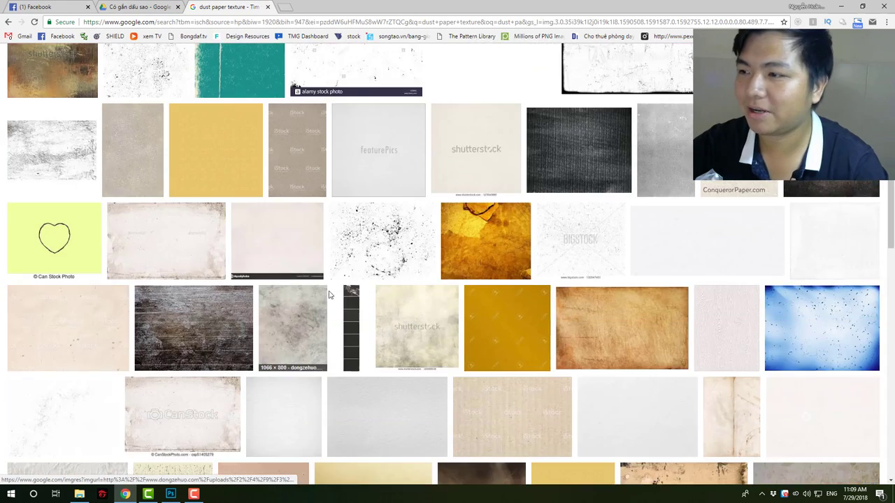
scroll(309, 289, up, 7)
scroll(310, 289, up, 2)
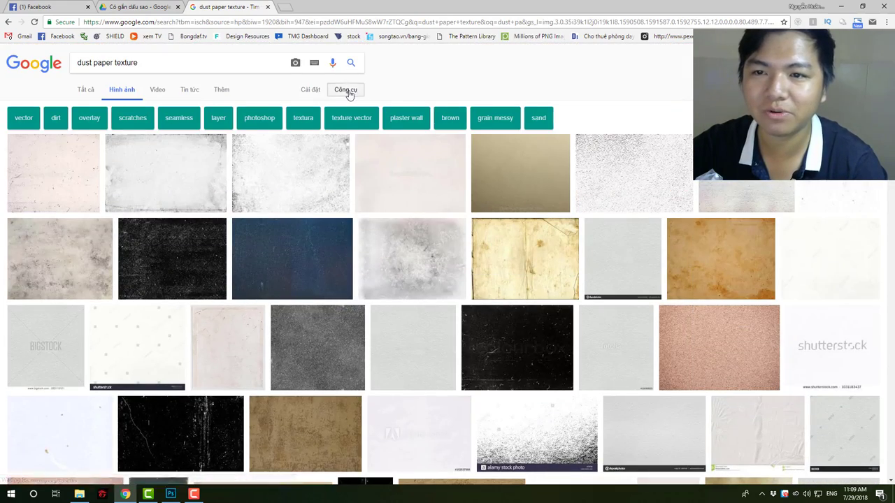
click(344, 90)
click(95, 106)
click(84, 134)
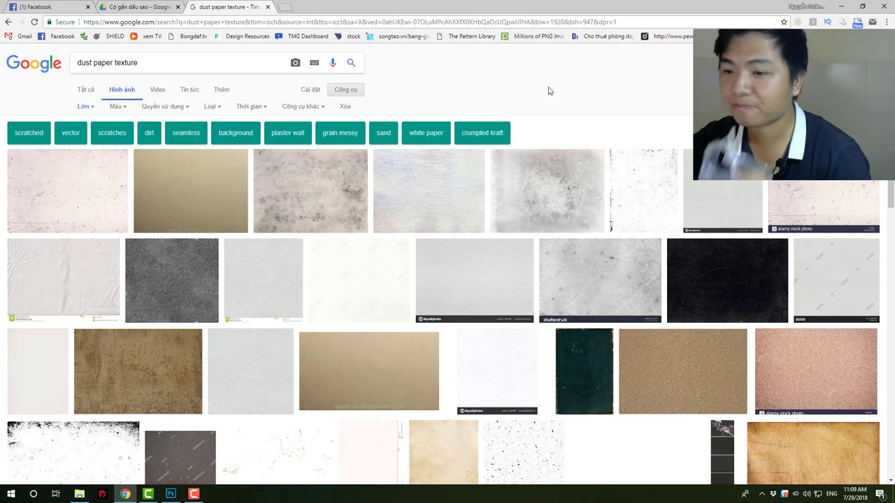
Browse the results, previewing the grey mottled paper and Moth drawings textures.
scroll(352, 259, down, 2)
scroll(300, 282, down, 4)
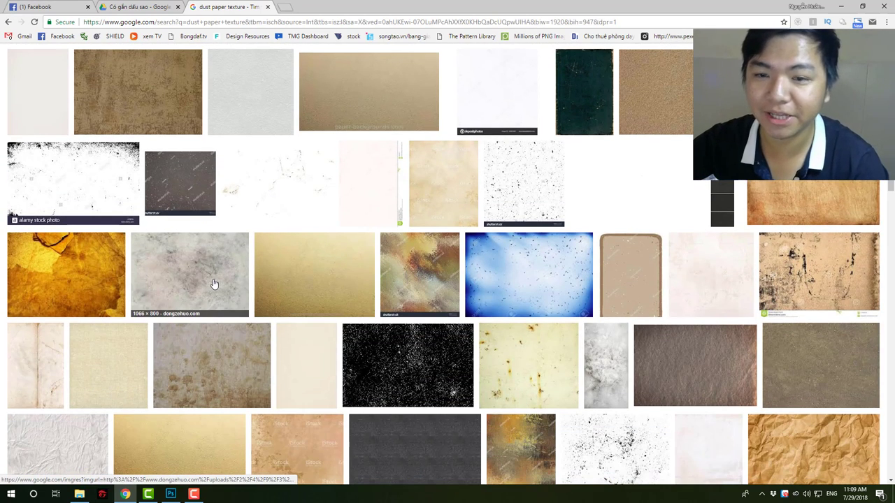
scroll(214, 283, down, 2)
scroll(224, 285, down, 3)
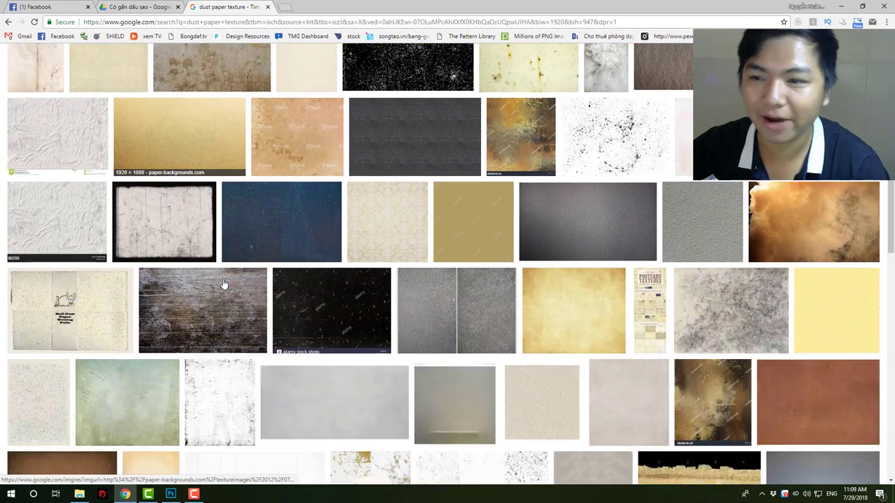
scroll(419, 293, down, 2)
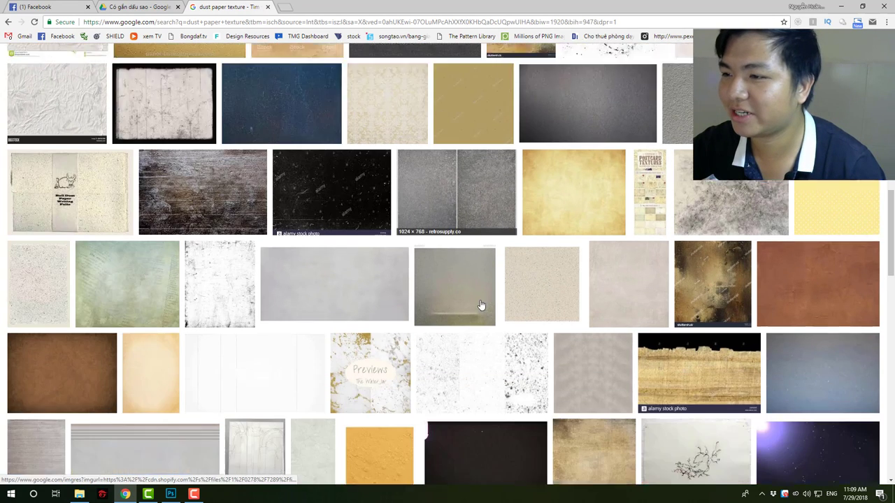
scroll(482, 306, down, 2)
click(731, 70)
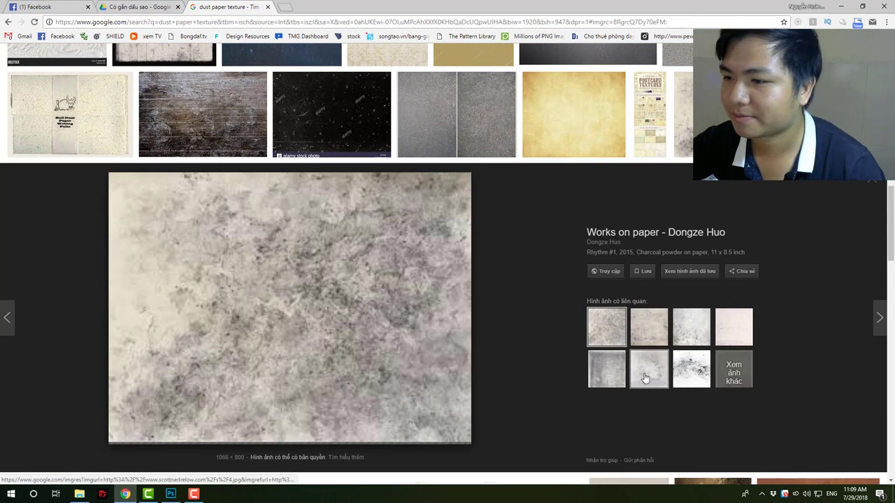
click(691, 365)
click(698, 331)
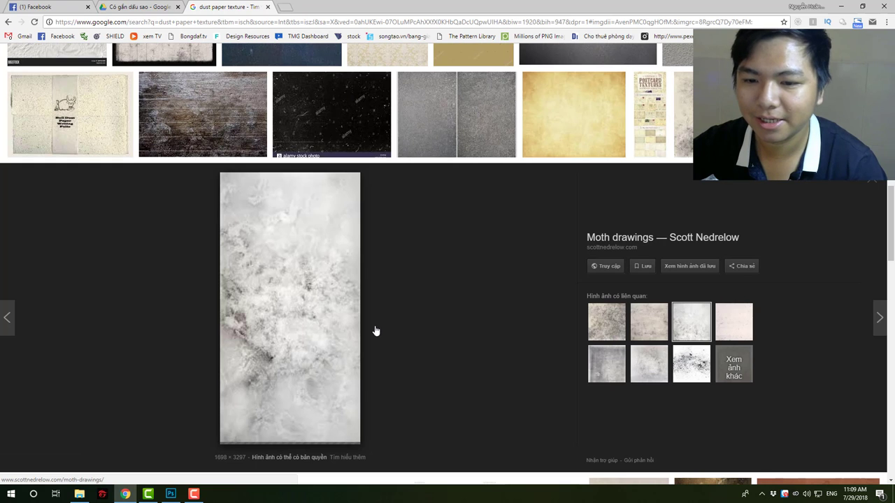
scroll(405, 326, down, 2)
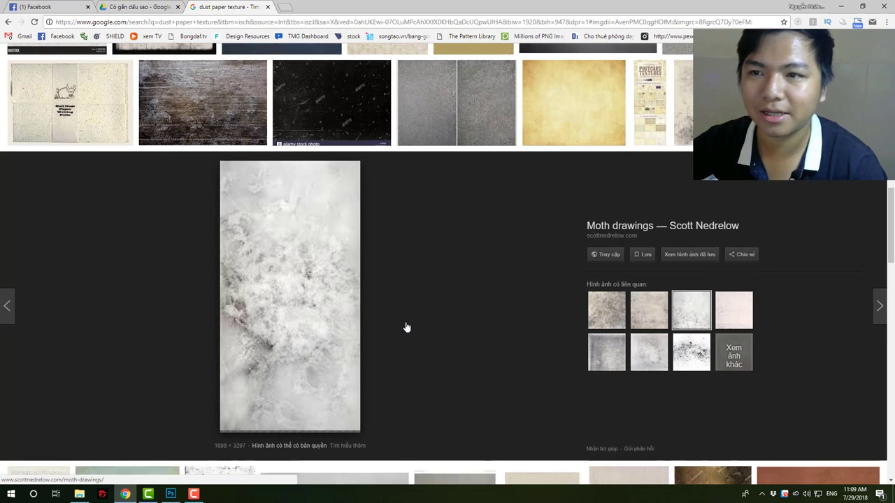
scroll(406, 327, down, 3)
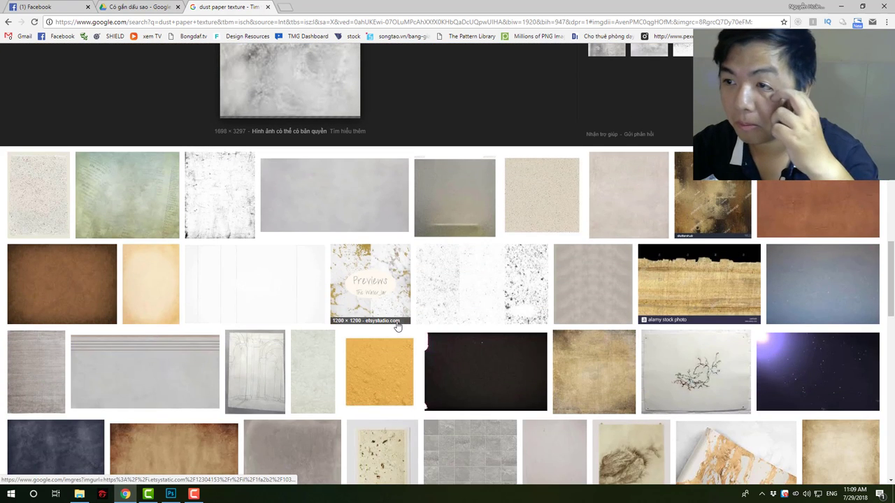
Copy the beige Dust White texture image and return to Photoshop.
click(622, 195)
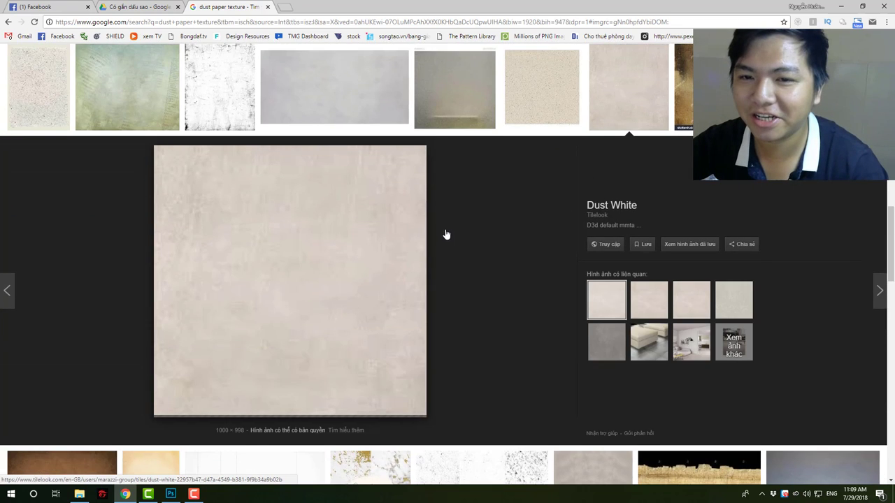
scroll(446, 234, down, 3)
scroll(433, 209, up, 2)
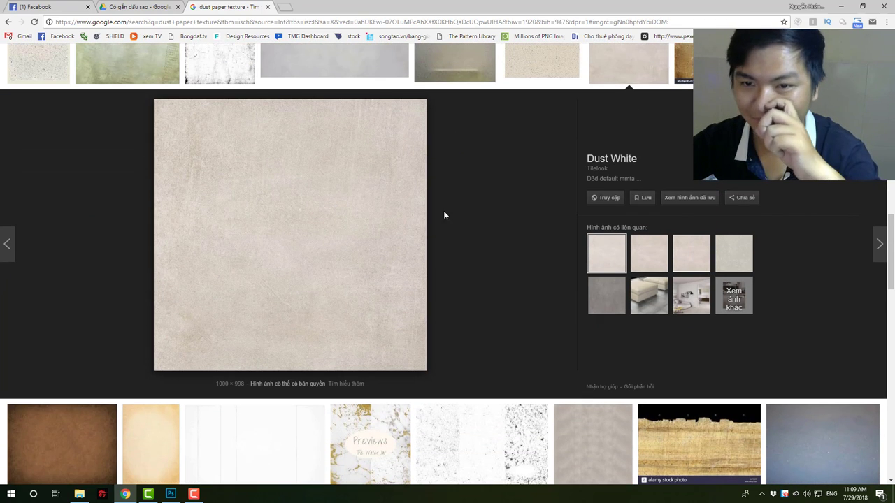
right_click(305, 205)
click(335, 290)
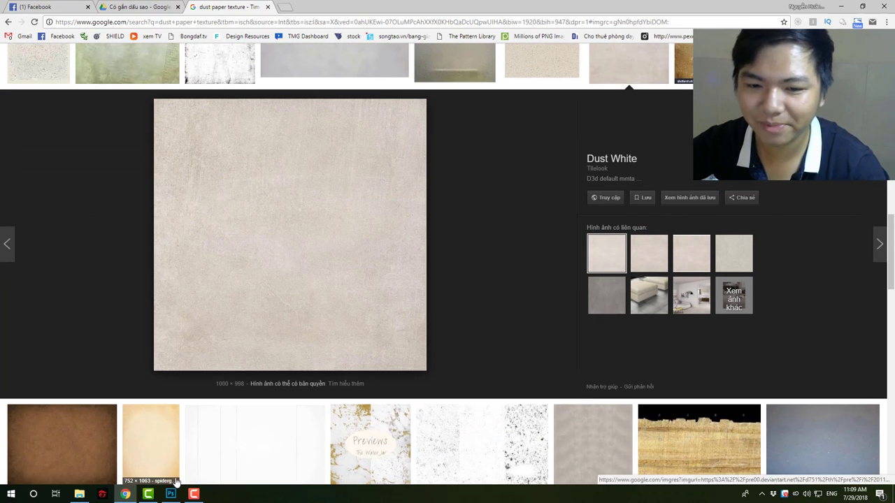
click(171, 494)
Paste the beige paper texture into the Untitled-1 collage and stretch it to fill the canvas.
click(202, 39)
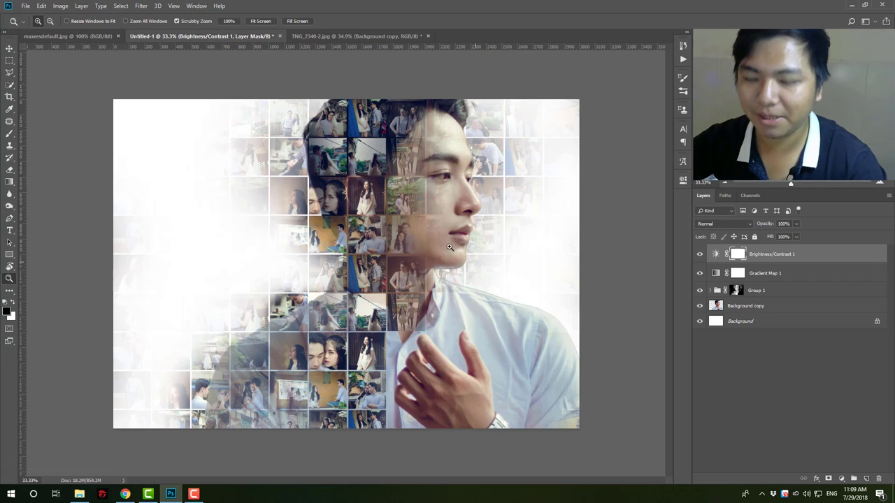
key(ctrl+v)
key(ctrl+t)
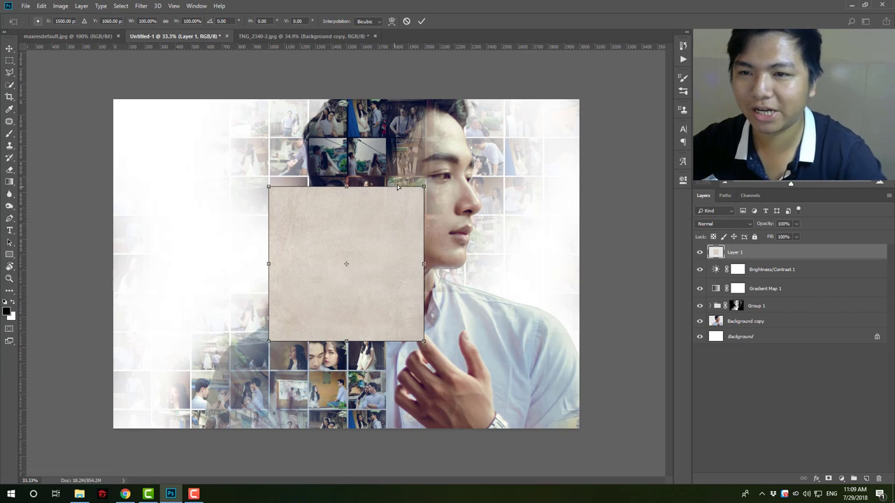
drag(424, 186, 581, 31)
key(Return)
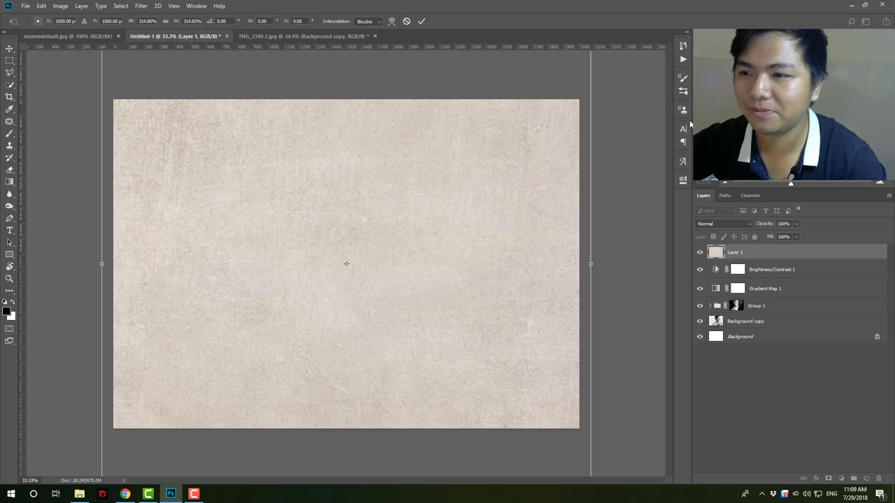
key(z)
Lock the texture layer's pixels, blend it in Soft Light, and toggle it to compare.
click(724, 237)
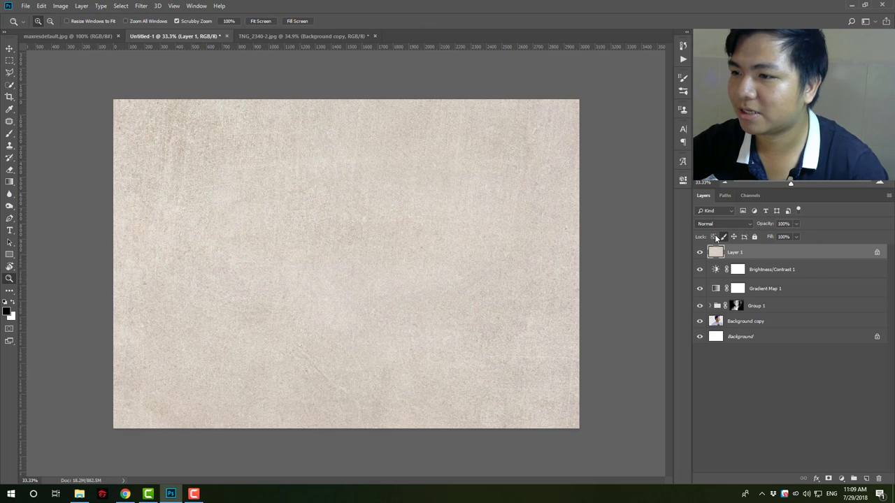
click(723, 224)
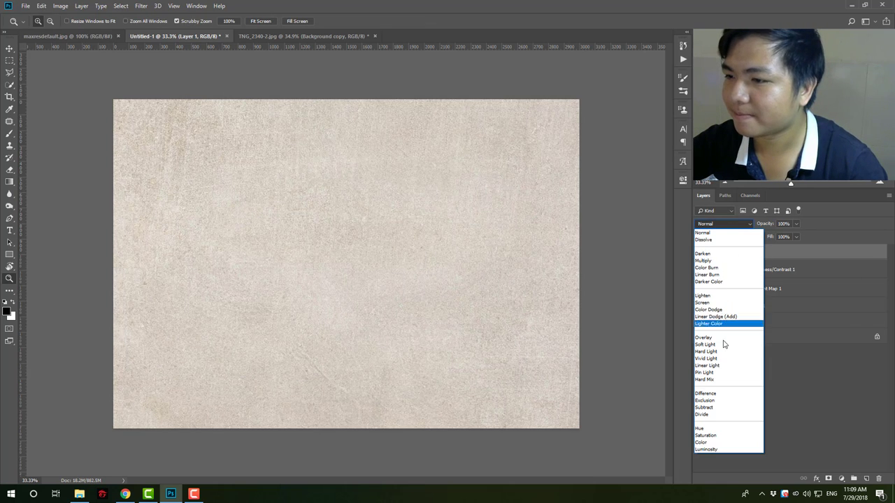
click(720, 344)
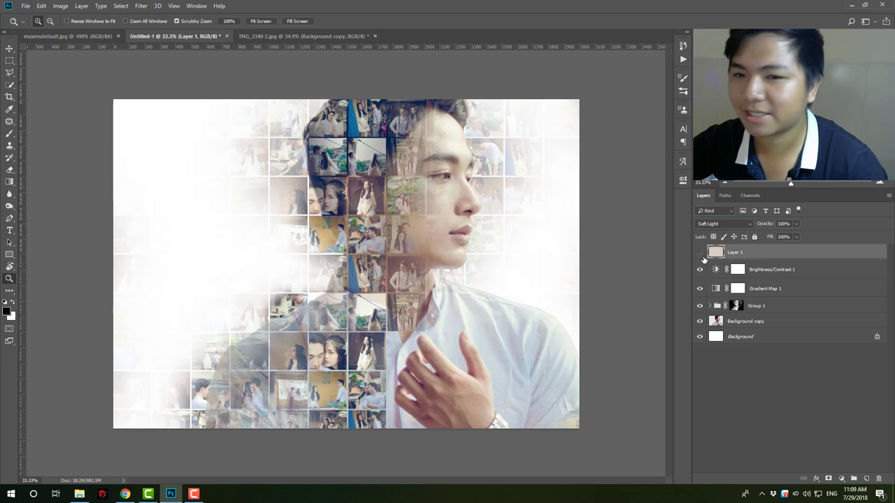
click(700, 252)
click(700, 252)
click(700, 252)
scroll(343, 200, down, 3)
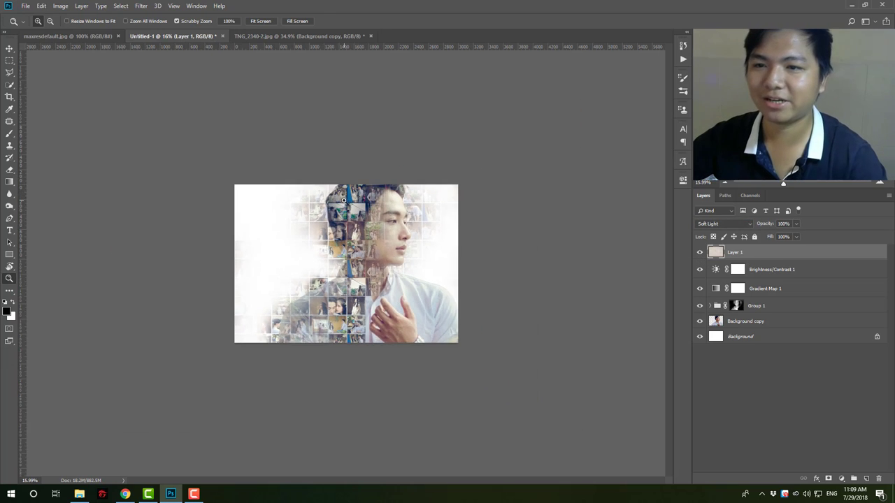
scroll(343, 200, up, 3)
Check the maxresdefault.jpg reference poster, then return to the dust texture image results.
click(125, 494)
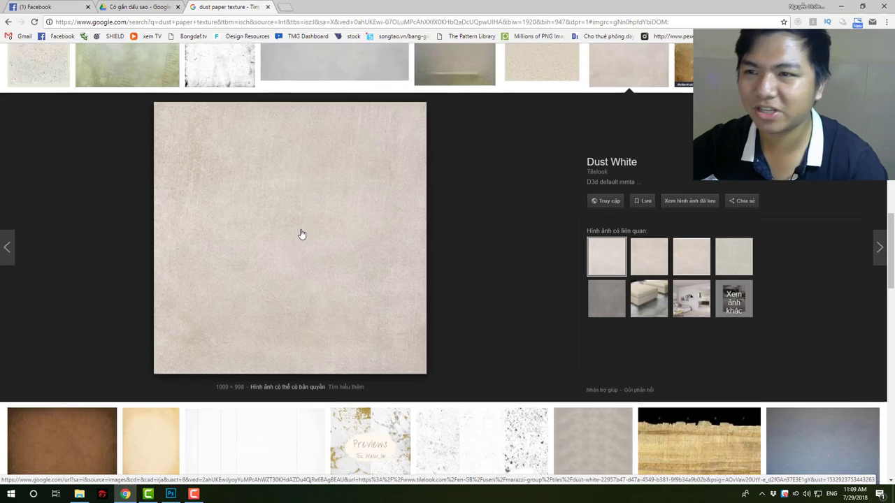
scroll(302, 234, up, 4)
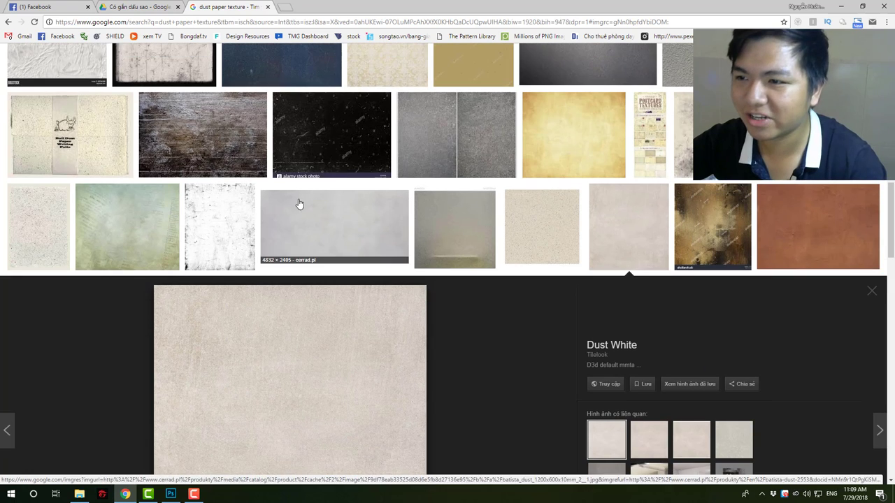
click(170, 495)
click(91, 35)
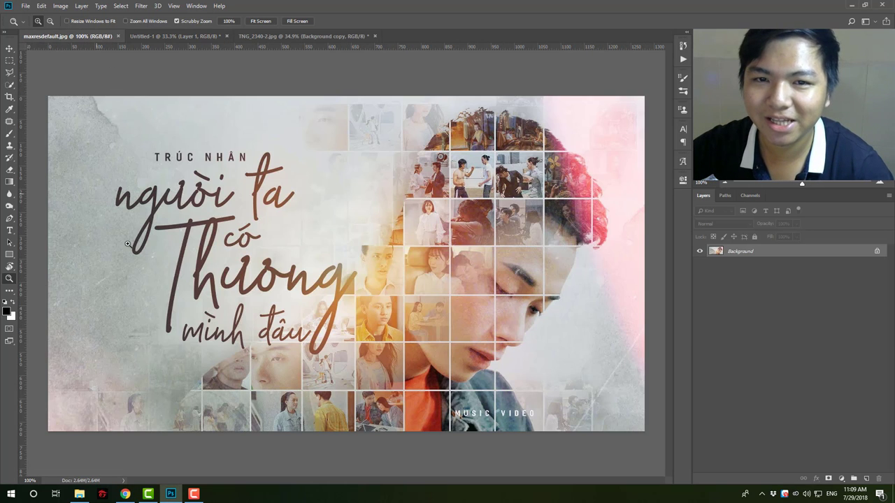
click(125, 494)
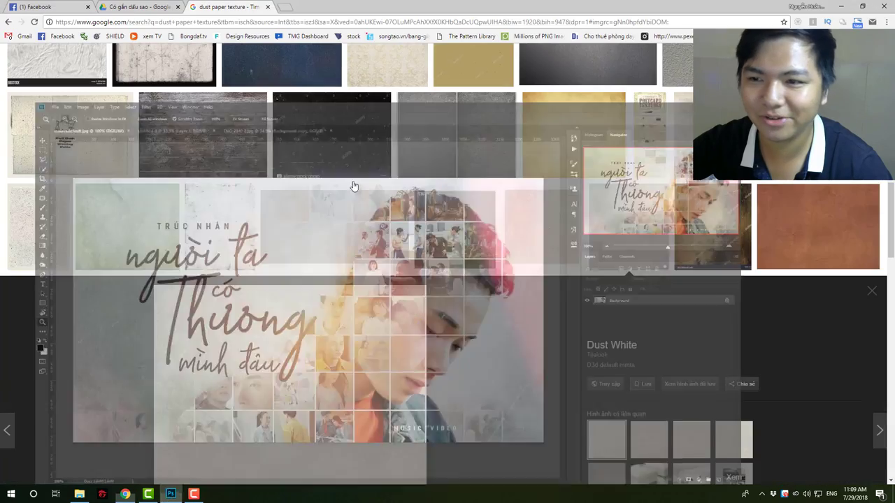
scroll(259, 260, up, 3)
scroll(308, 271, up, 3)
scroll(308, 271, up, 3)
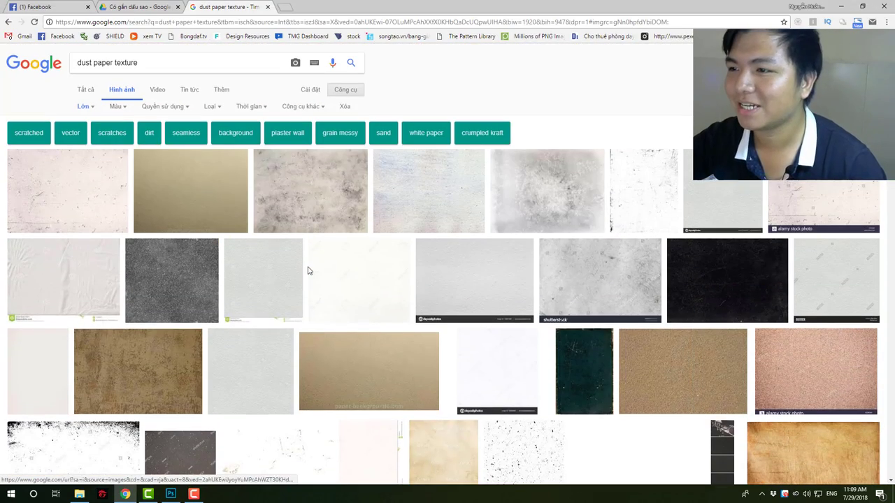
Preview the 123rf dust grain texture and copy the Works on paper charcoal texture.
click(652, 192)
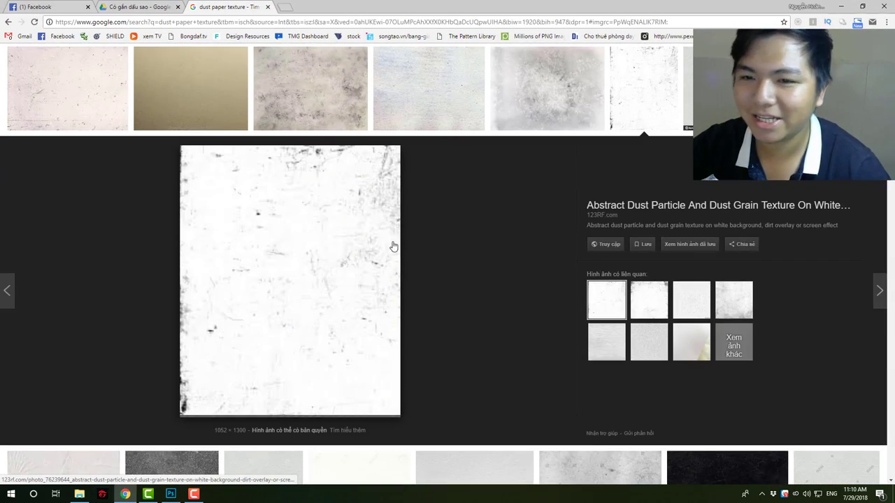
scroll(283, 271, down, 5)
scroll(291, 290, down, 3)
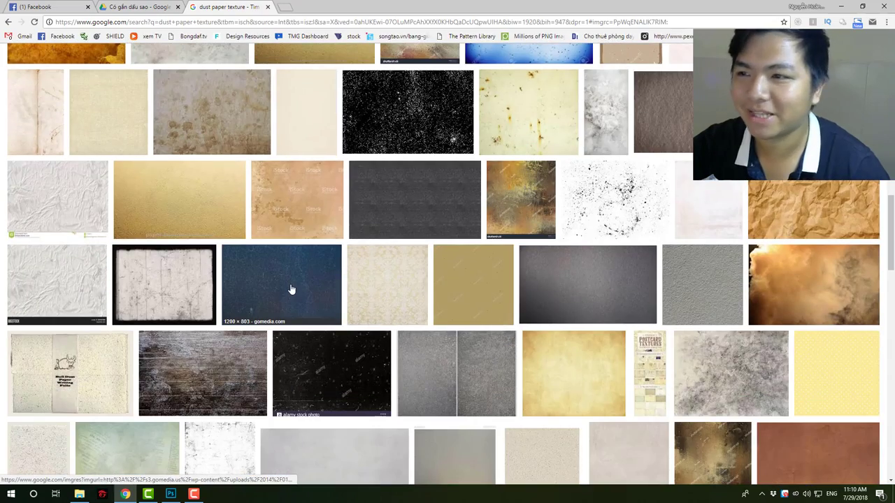
scroll(292, 290, down, 4)
scroll(292, 290, down, 3)
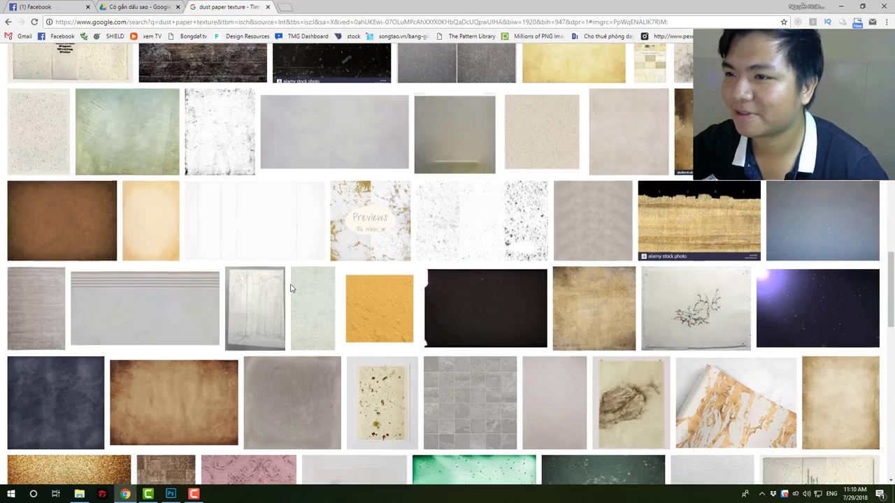
scroll(291, 290, down, 3)
scroll(291, 290, up, 5)
scroll(292, 289, up, 3)
click(456, 77)
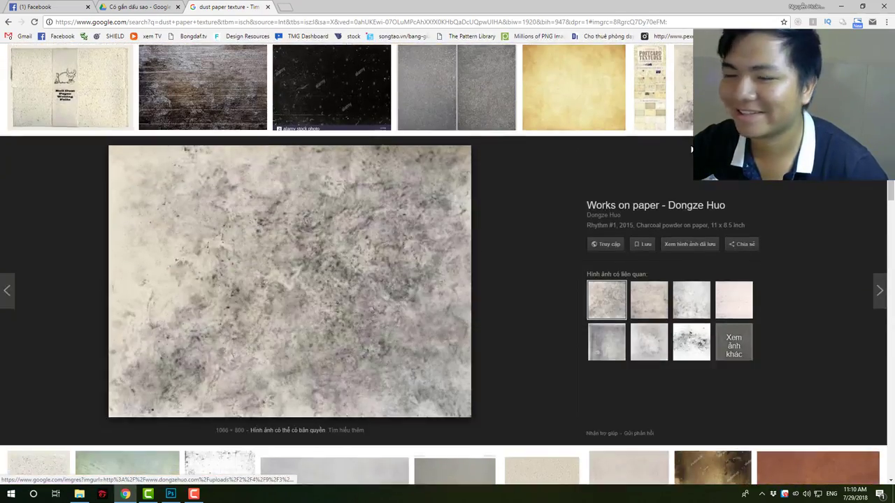
right_click(302, 265)
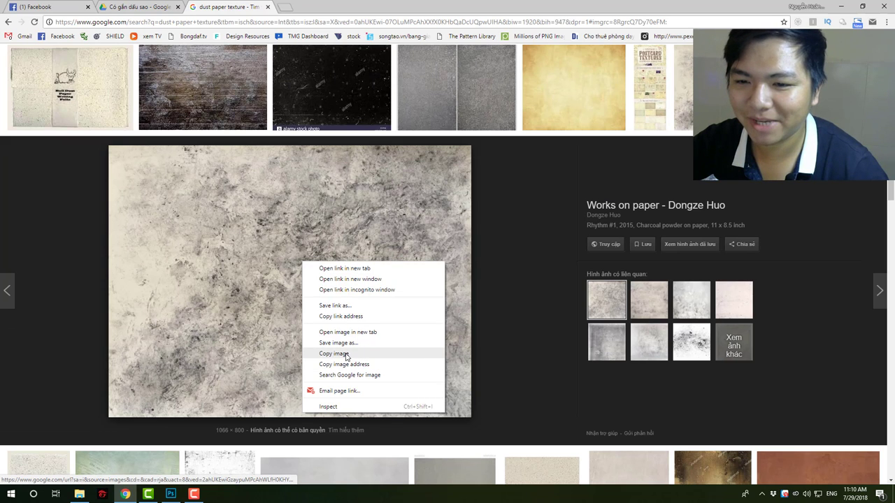
click(348, 360)
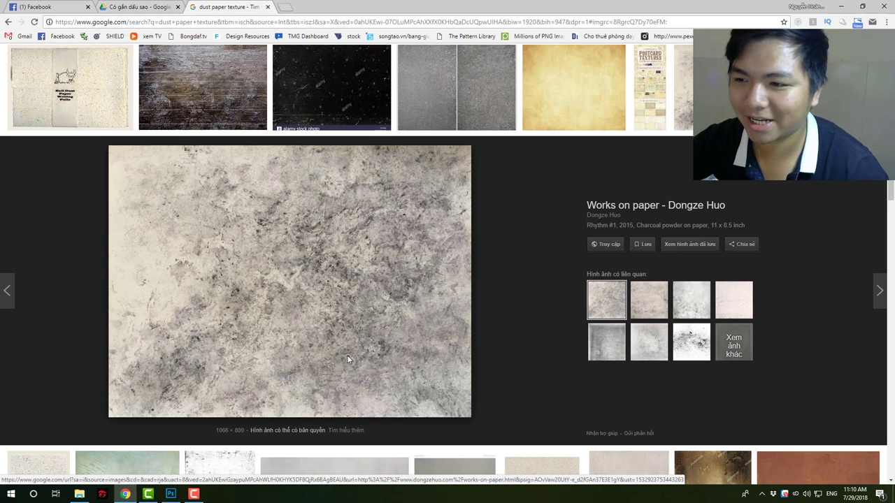
Copy the grey Moth drawings dust texture image and bring it over to the Photoshop collage.
click(623, 354)
right_click(260, 279)
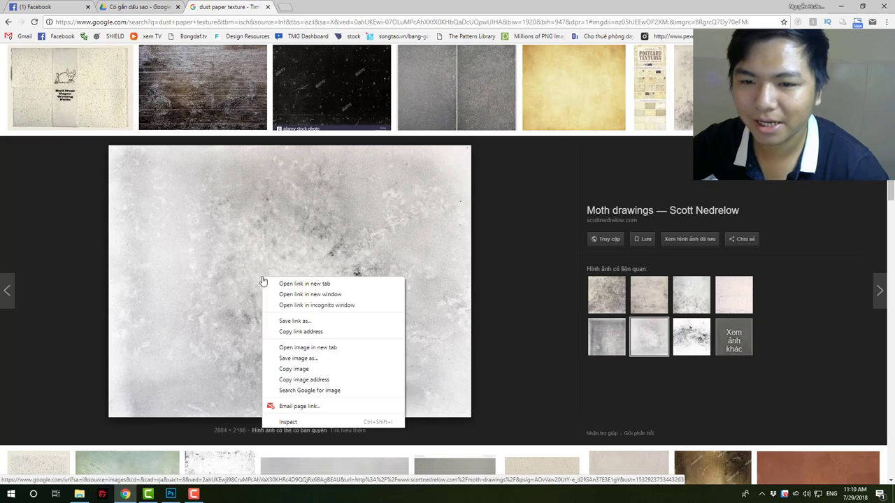
click(280, 367)
click(174, 492)
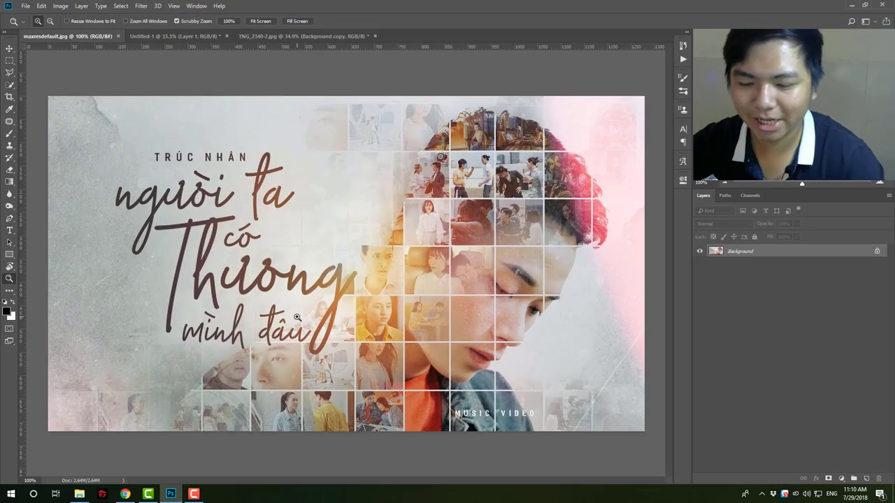
key(ctrl+v)
click(182, 34)
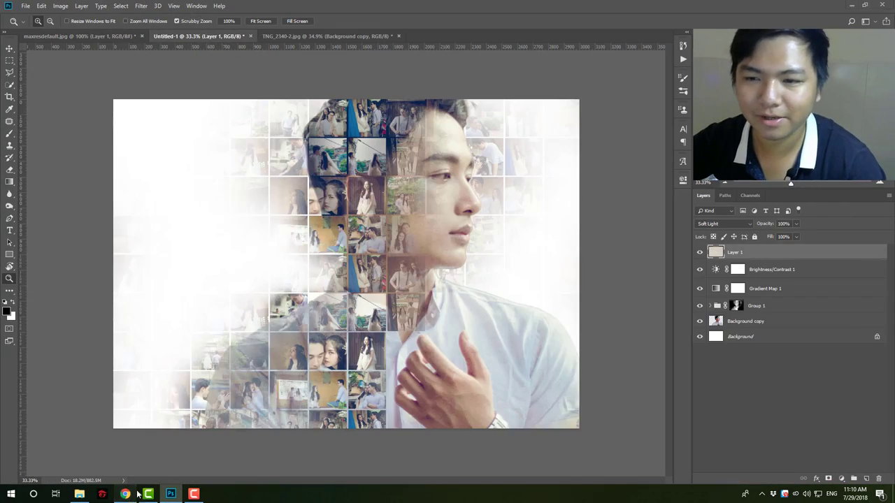
key(alt+Tab)
right_click(416, 235)
click(454, 328)
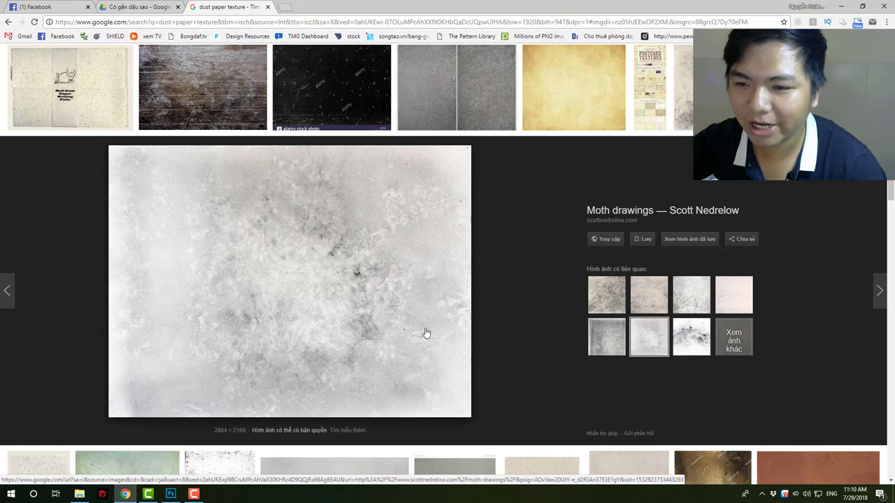
click(170, 495)
Paste the grey dust texture and enlarge it to cover the whole canvas.
key(ctrl+v)
key(ctrl+t)
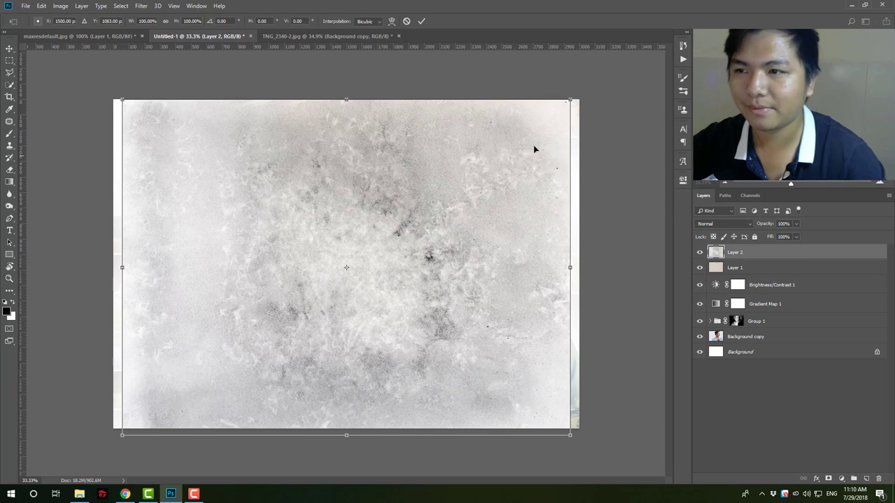
drag(571, 101, 656, 35)
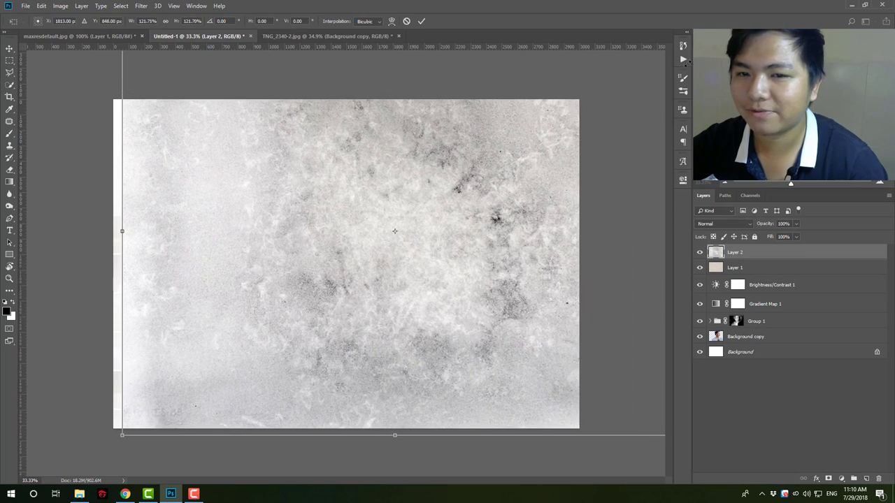
drag(120, 435, 24, 483)
key(Return)
key(z)
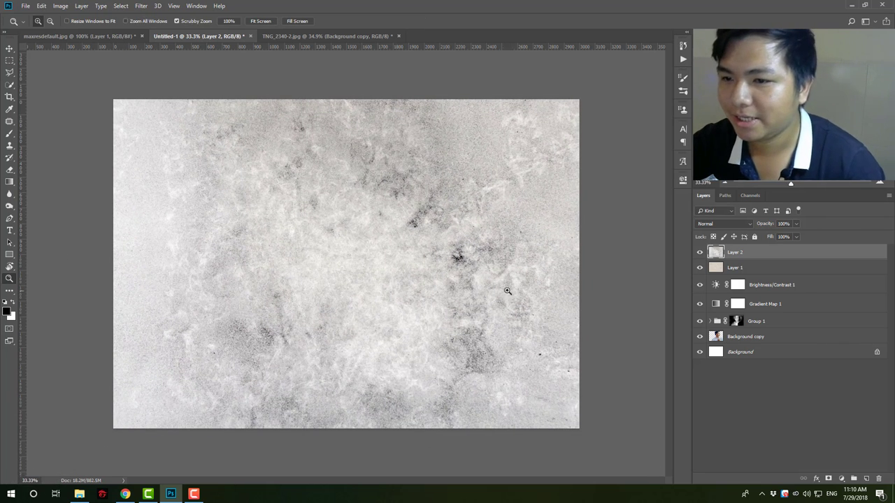
Flip the dust texture horizontally and shift it slightly left.
key(ctrl+t)
right_click(455, 254)
click(490, 369)
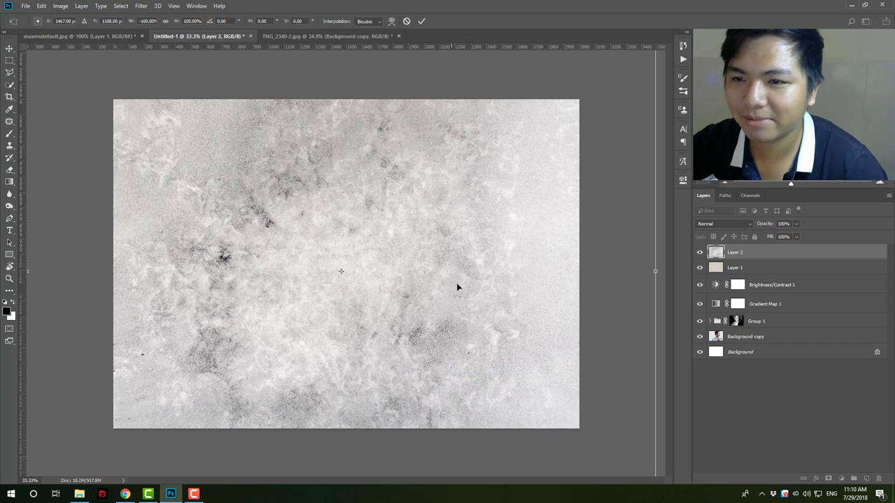
drag(457, 286, 435, 289)
key(Return)
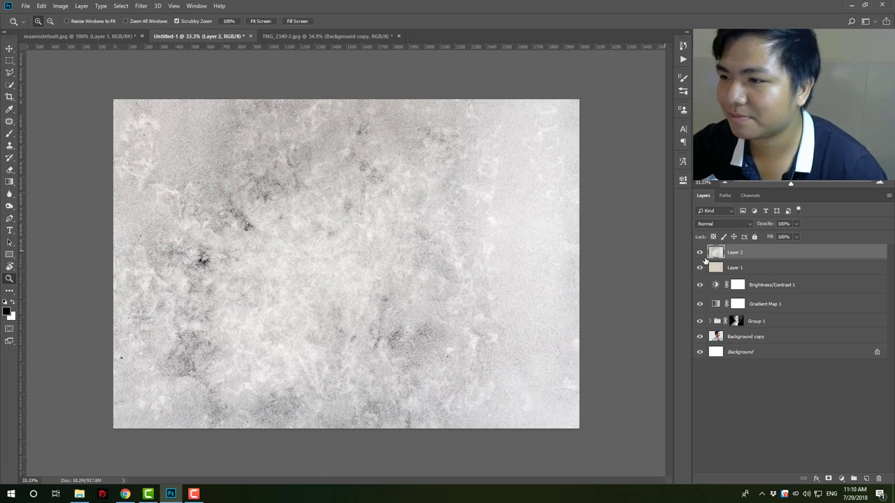
After trying Soft Light and Overlay, set the texture to Normal at 23% opacity.
click(724, 223)
click(718, 346)
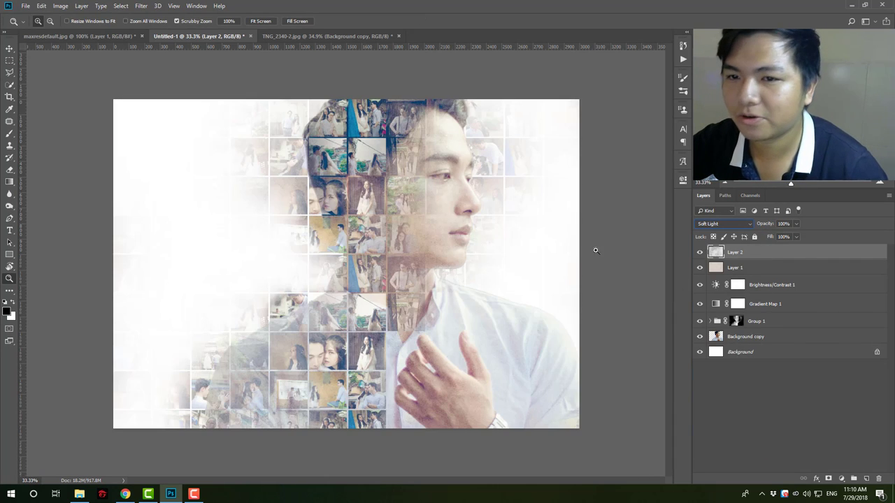
click(733, 224)
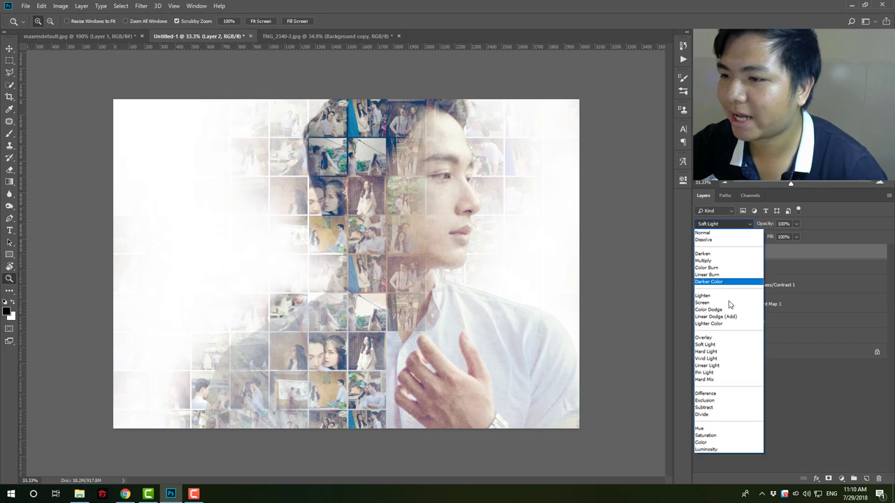
click(727, 339)
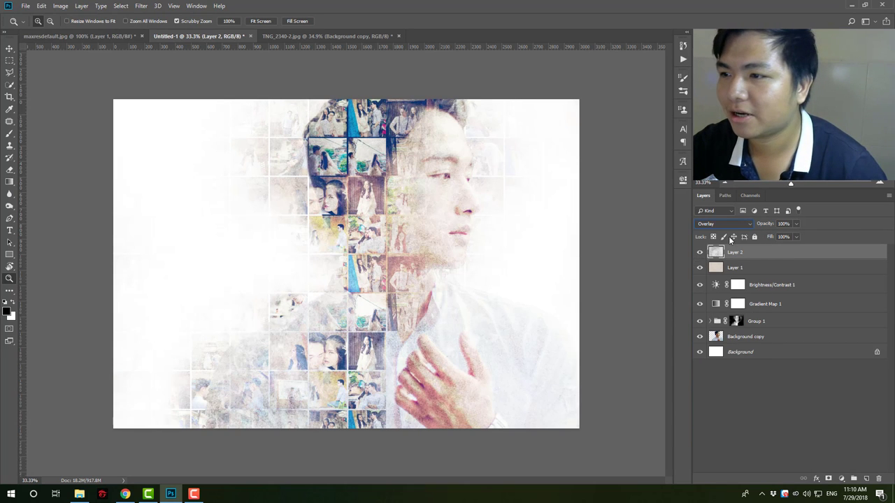
click(726, 224)
key(3)
key(6)
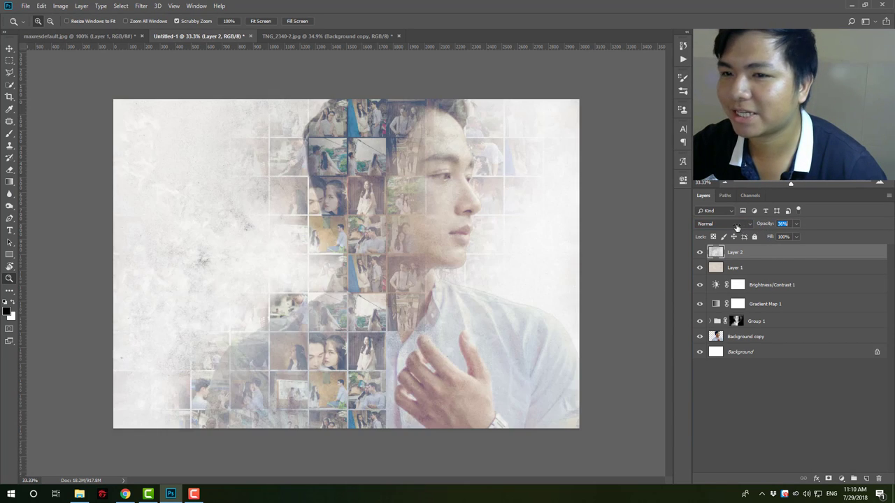
key(0)
key(6)
key(3)
key(1)
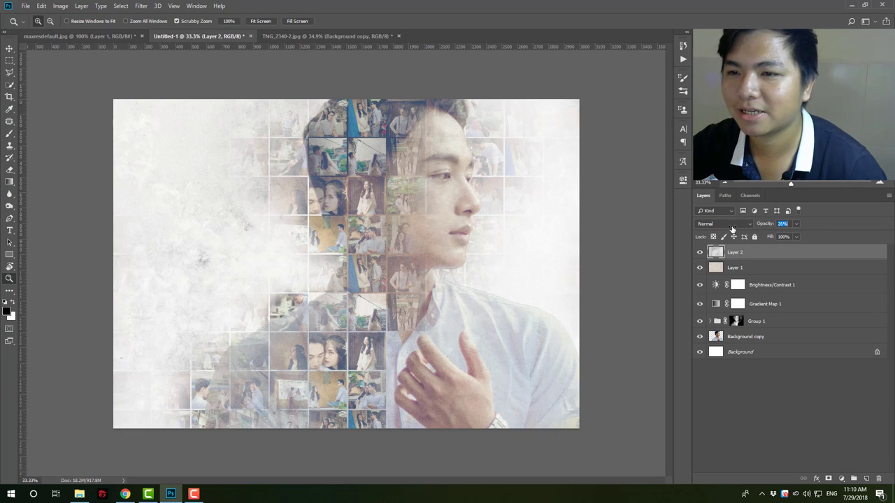
key(Down)
key(Down)
key(Down)
Add a mask to the dust texture layer and paint it out over the face and chest with a 1600 brush.
click(788, 391)
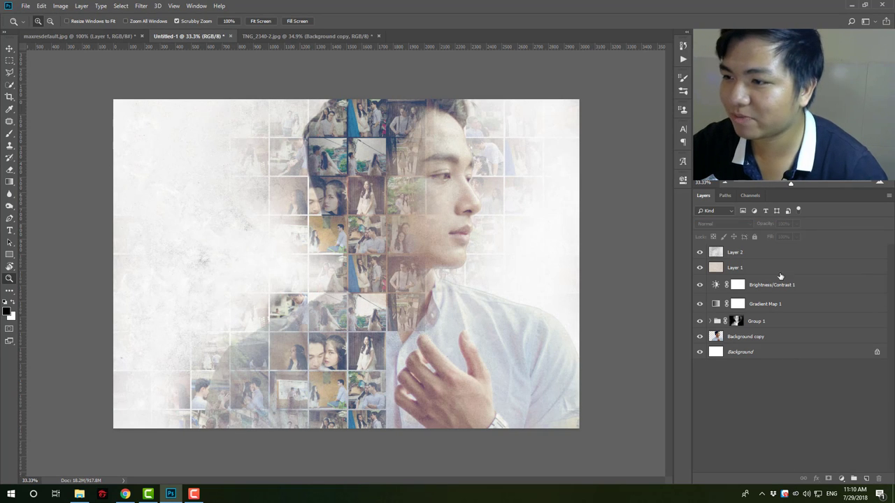
click(784, 257)
click(828, 481)
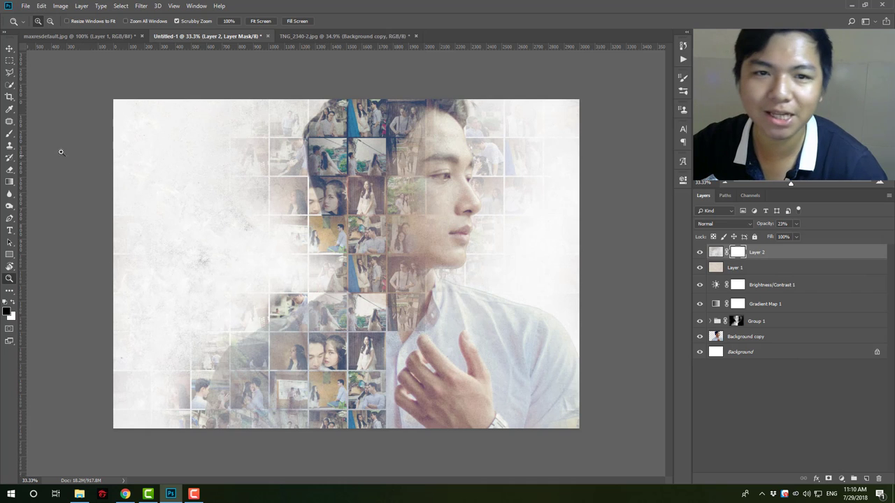
click(9, 136)
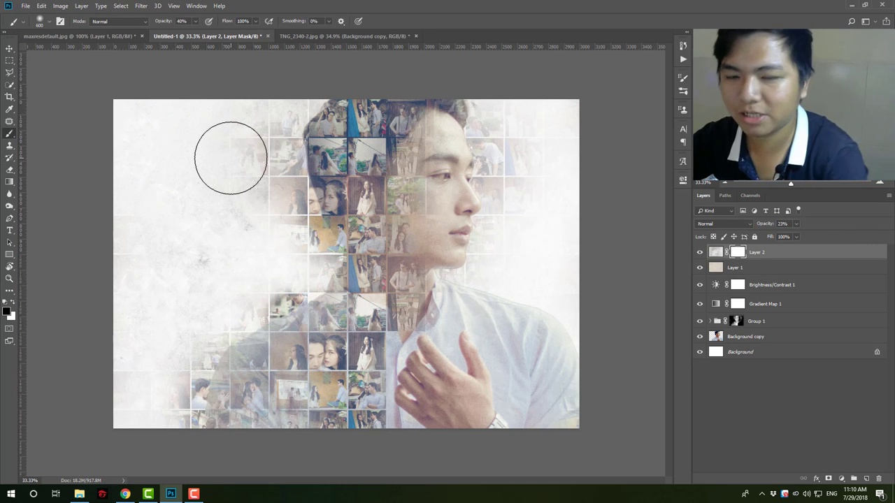
key(bracketright)
key(bracketright)
key(bracketright)
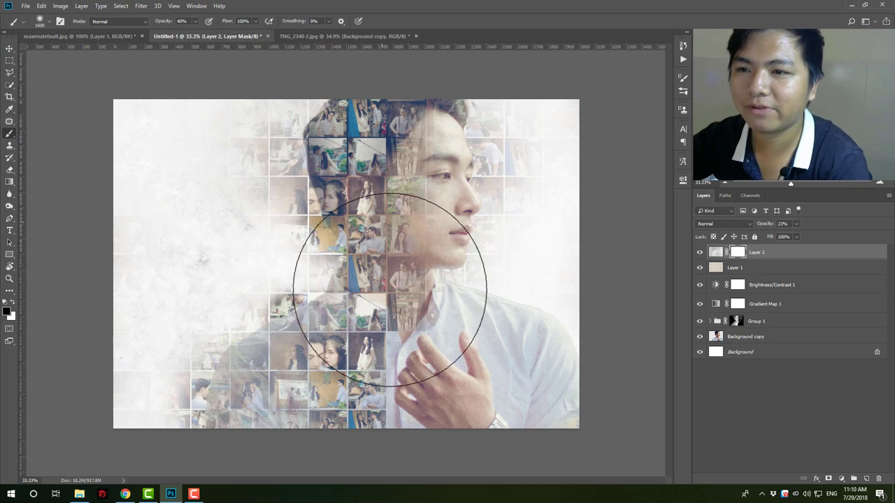
key(bracketright)
key(bracketright)
mouse_move(408, 172)
mouse_down()
mouse_move(444, 149)
mouse_move(424, 369)
mouse_move(439, 214)
mouse_up()
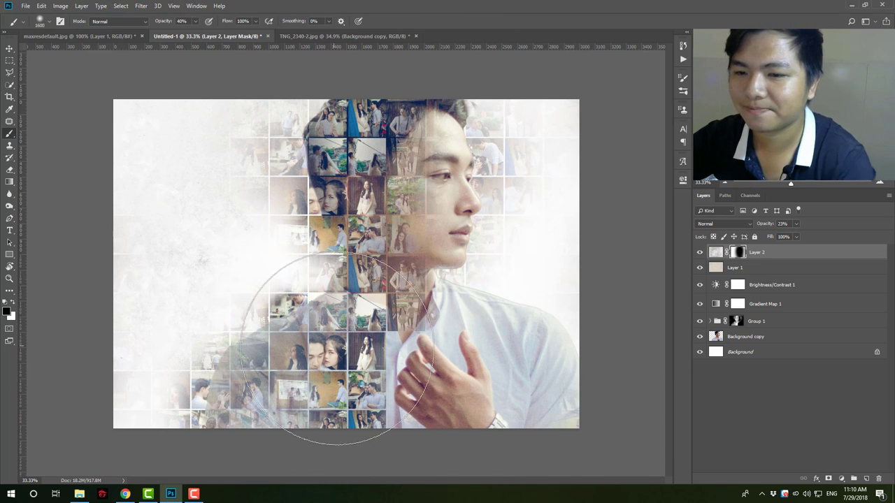
Delete the beige cover layer on the maxresdefault.jpg reference, view it whole, then return to Untitled-1.
key(z)
drag(391, 243, 326, 243)
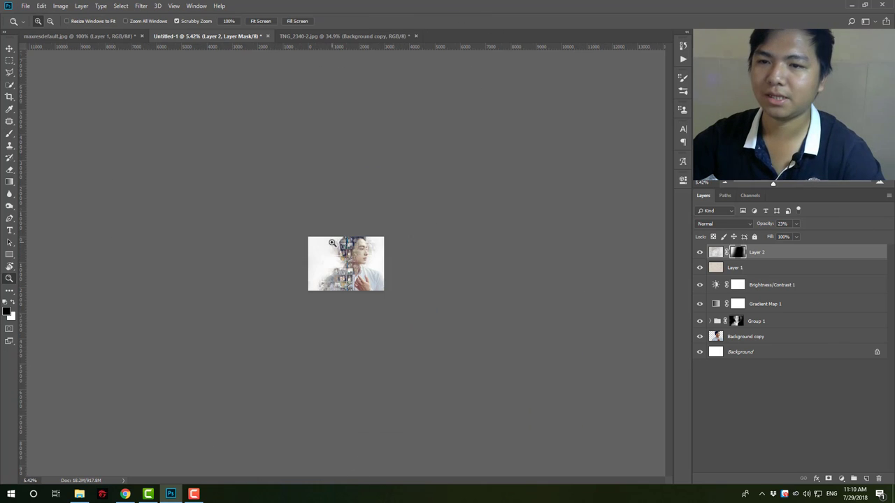
key(ctrl+0)
click(81, 35)
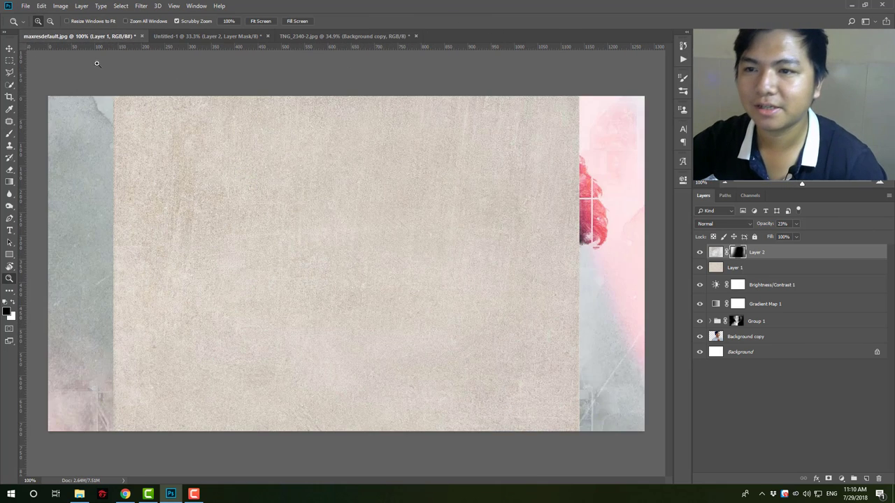
key(Delete)
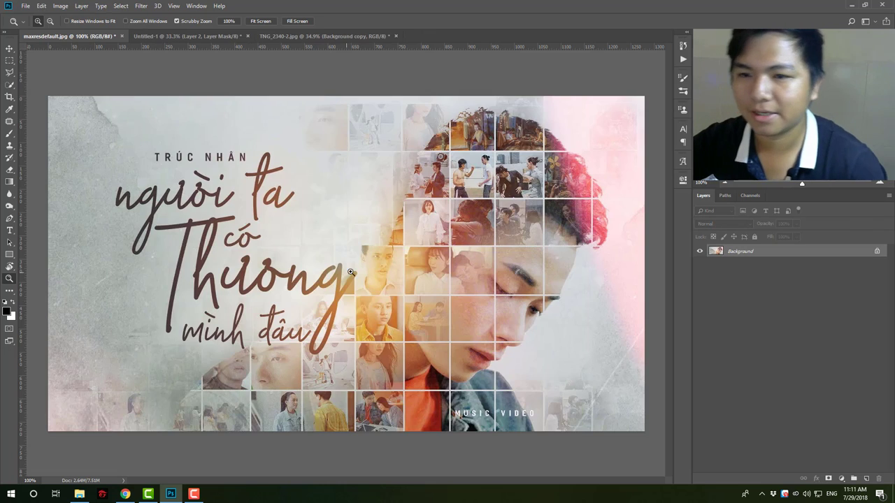
drag(336, 259, 228, 99)
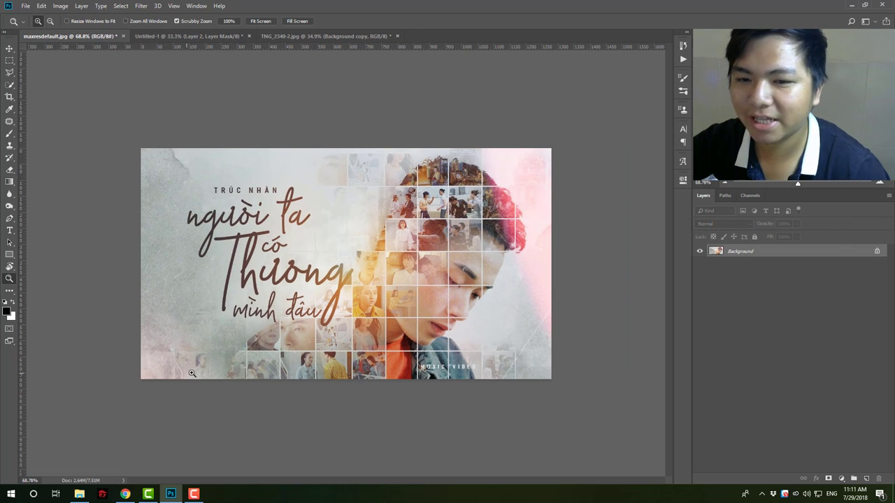
click(200, 39)
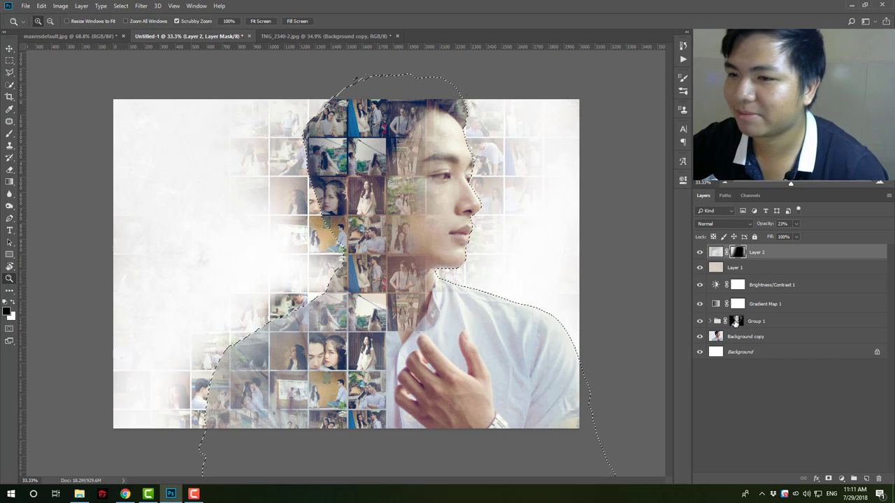
Faintly paint collage tiles back on the left side of Group 1's mask with a 15% white brush.
click(735, 322)
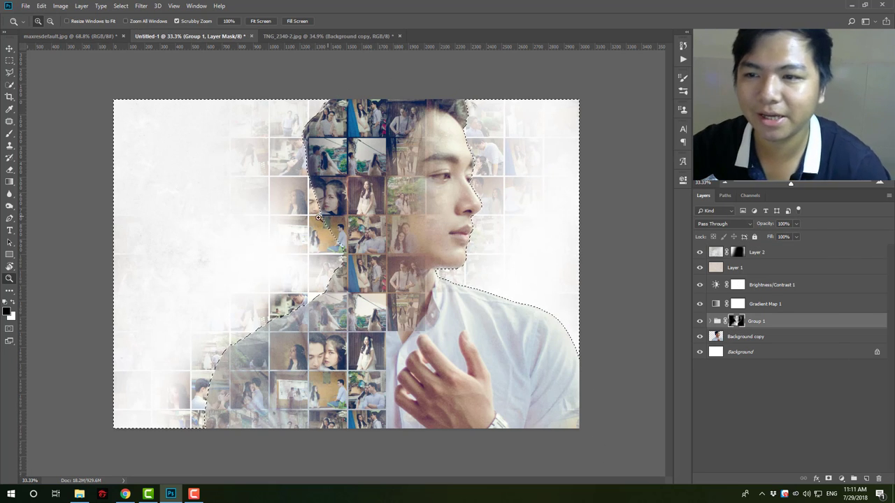
click(10, 134)
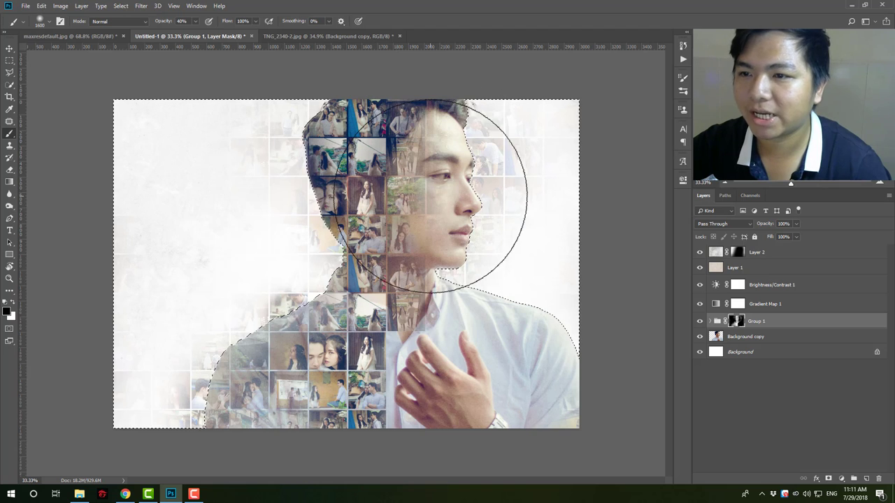
click(119, 224)
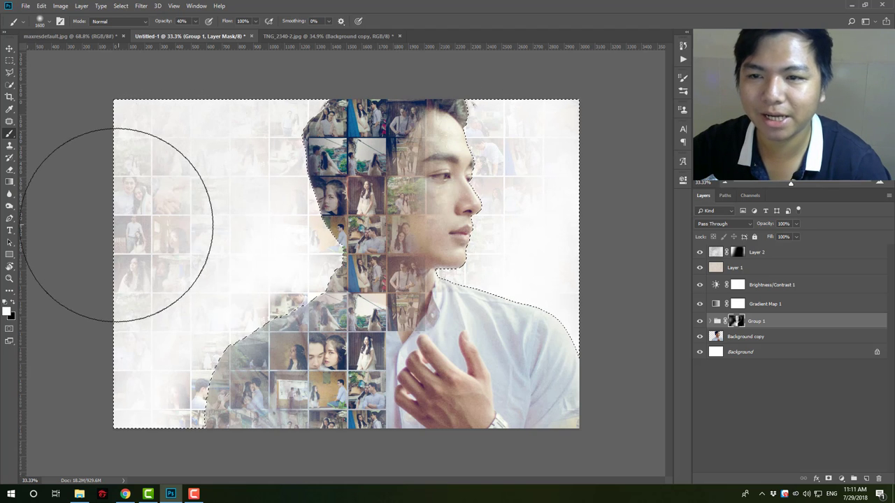
key(ctrl+z)
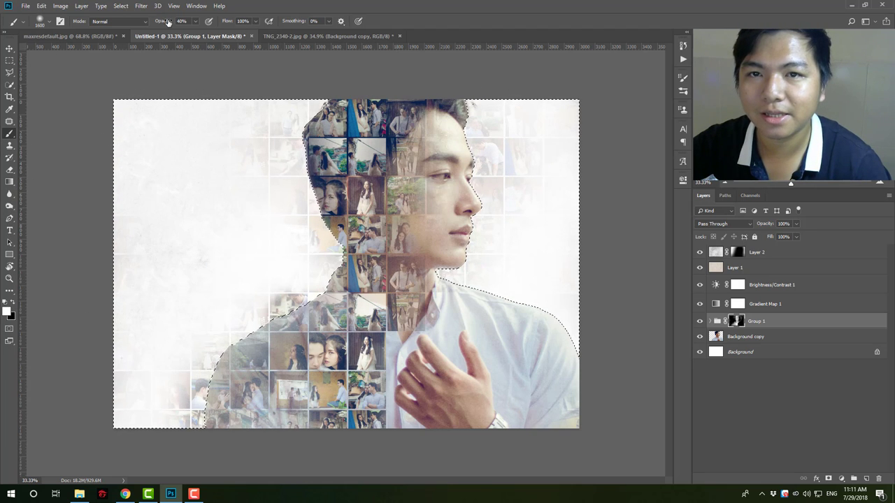
drag(150, 200, 150, 109)
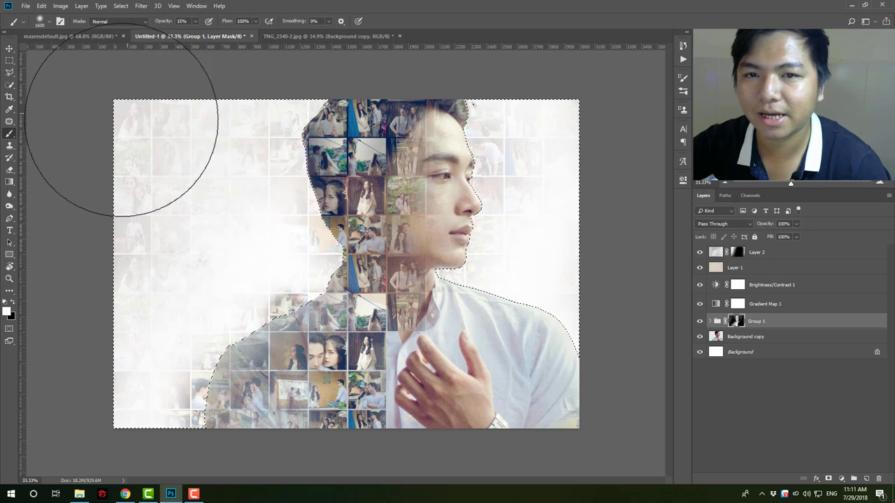
key(z)
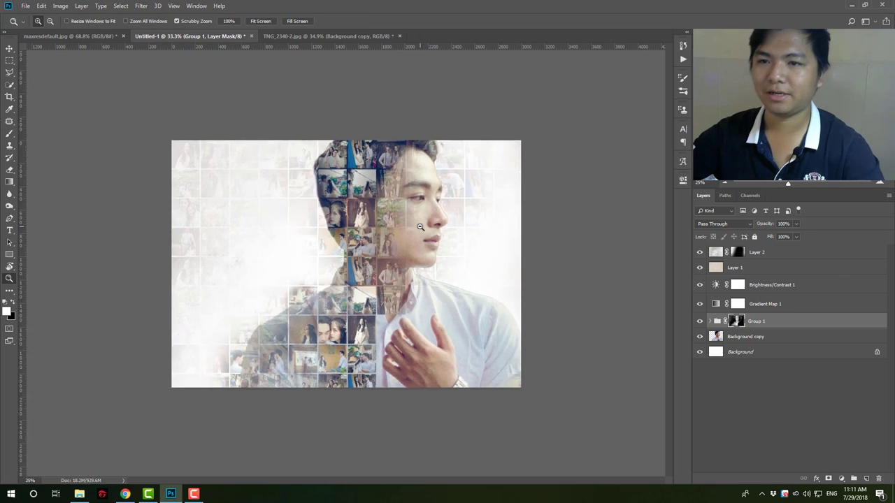
click(82, 36)
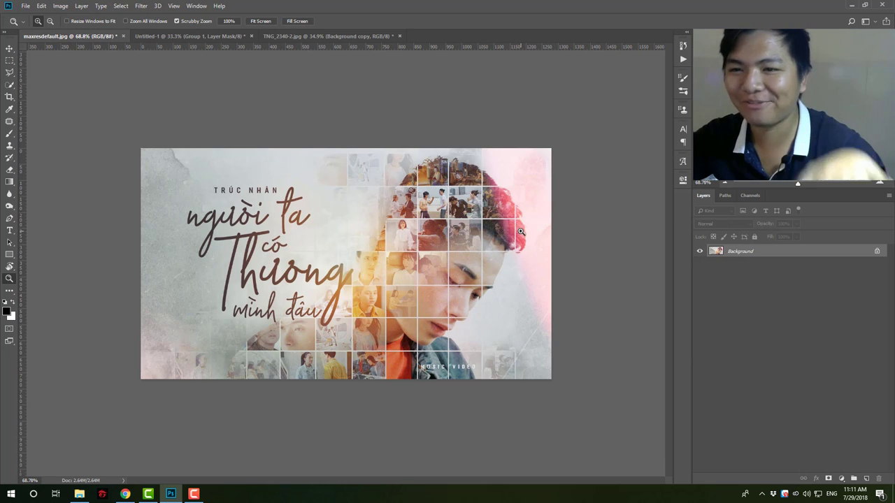
Search Google Images for 'light leak' textures.
click(124, 494)
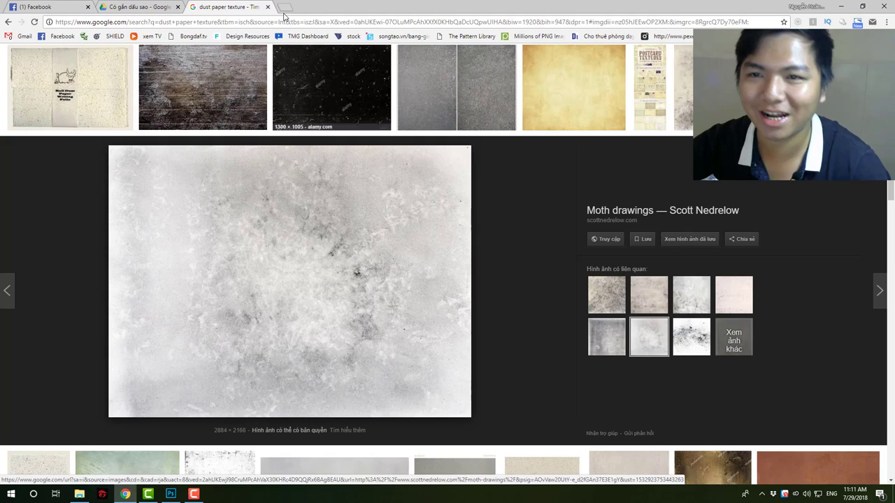
click(233, 140)
scroll(207, 112, up, 3)
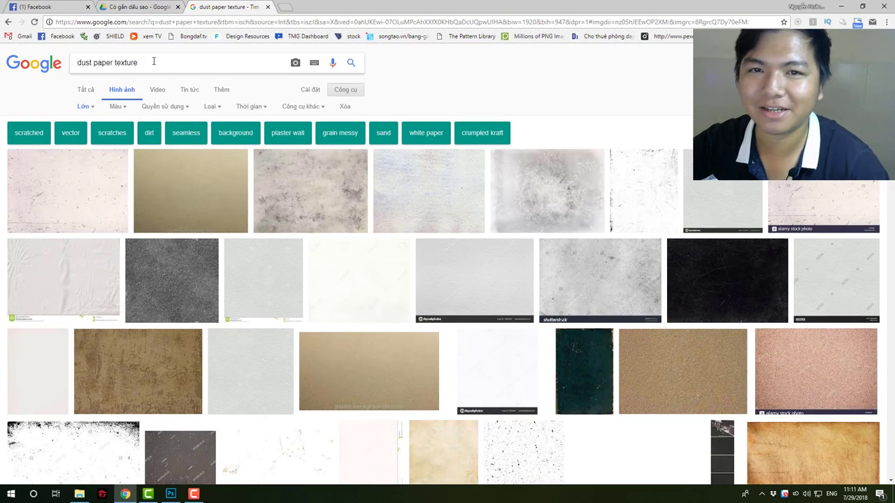
drag(51, 70, 42, 70)
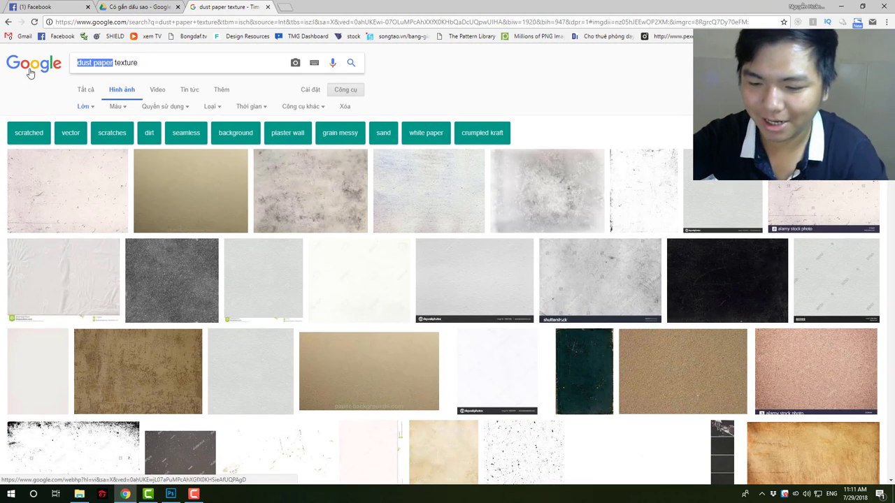
text(light leak)
key(Return)
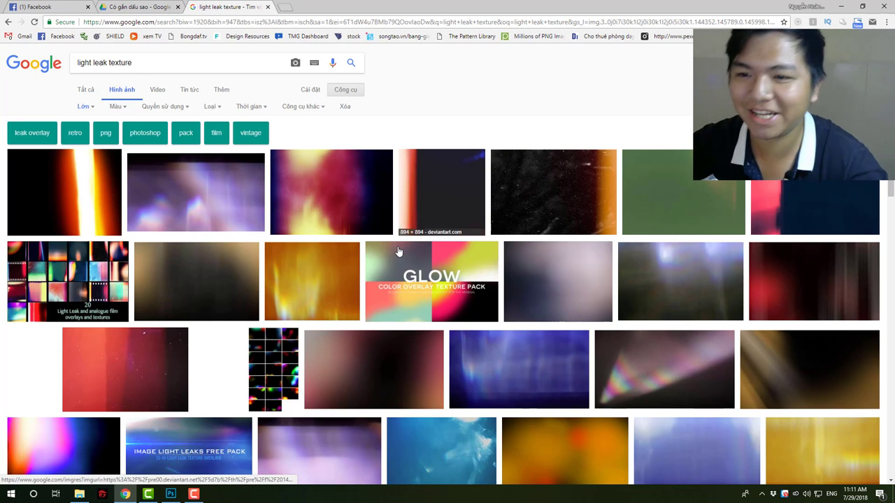
Preview and copy the red-and-dark klytutorials light leak texture image.
scroll(583, 163, down, 1)
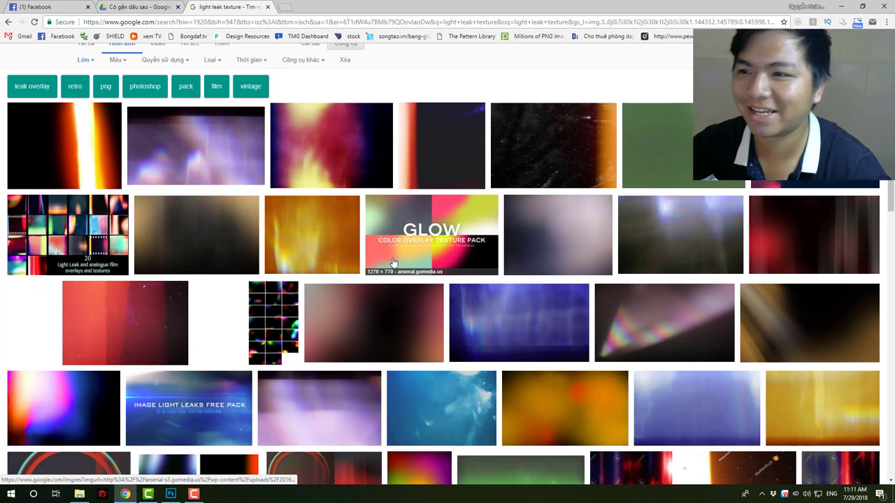
click(579, 164)
scroll(381, 274, up, 2)
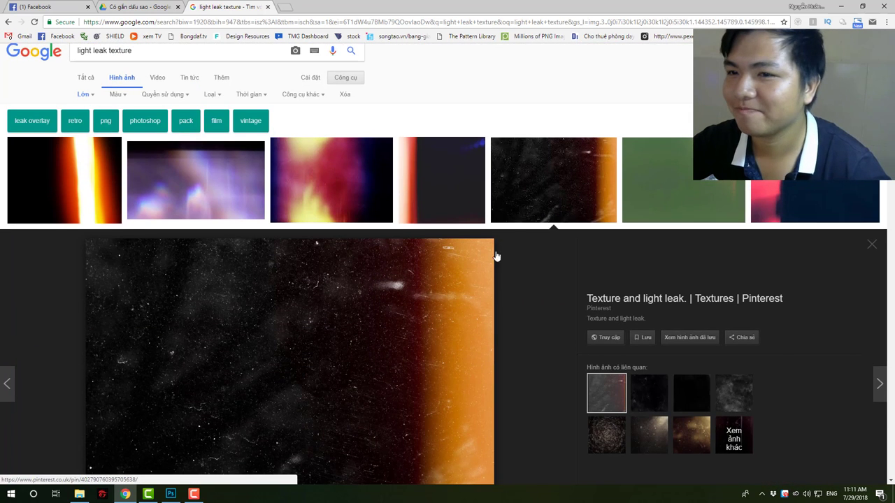
click(414, 189)
right_click(333, 232)
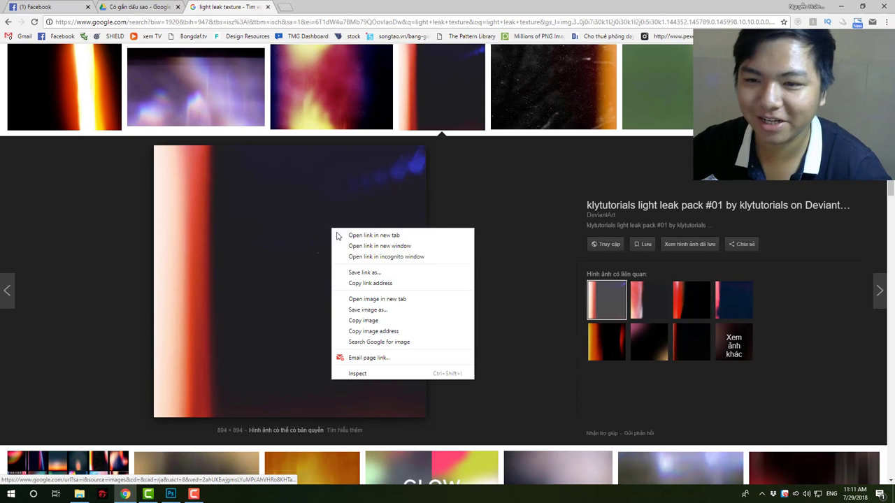
click(384, 319)
Paste the light leak above Layer 2, flip it horizontally, and enlarge and rotate it to fill the canvas.
click(171, 495)
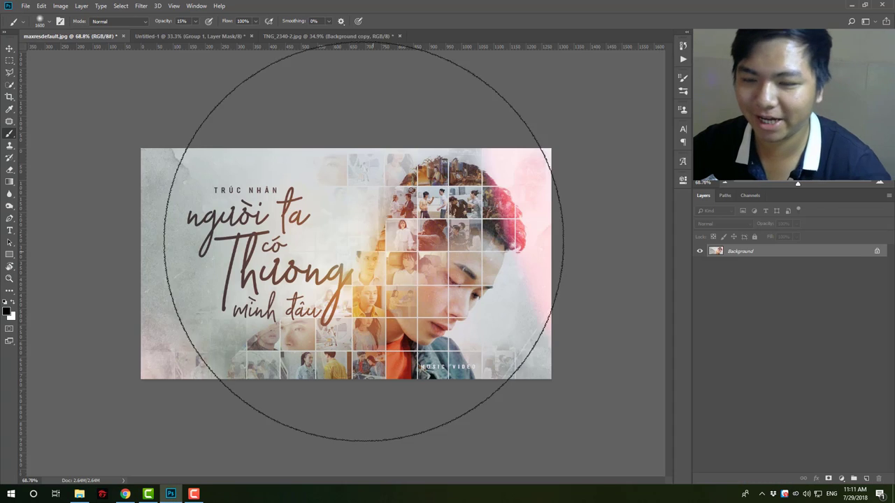
click(203, 36)
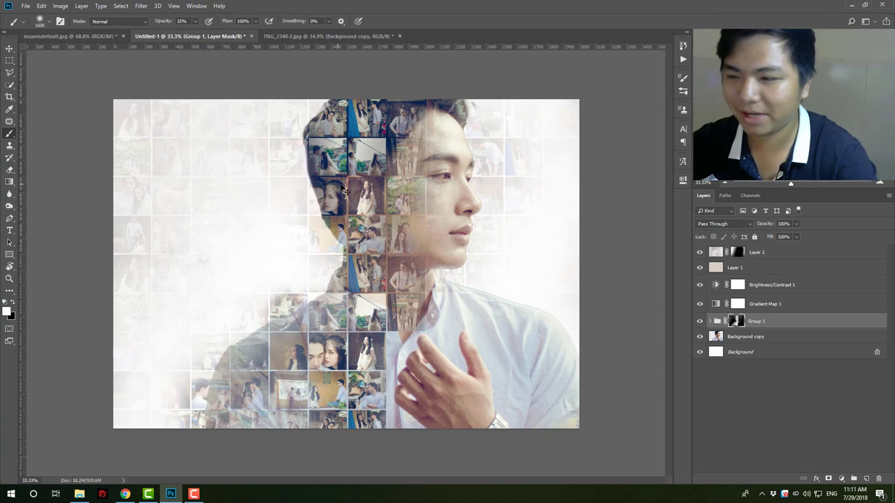
click(782, 251)
key(ctrl+v)
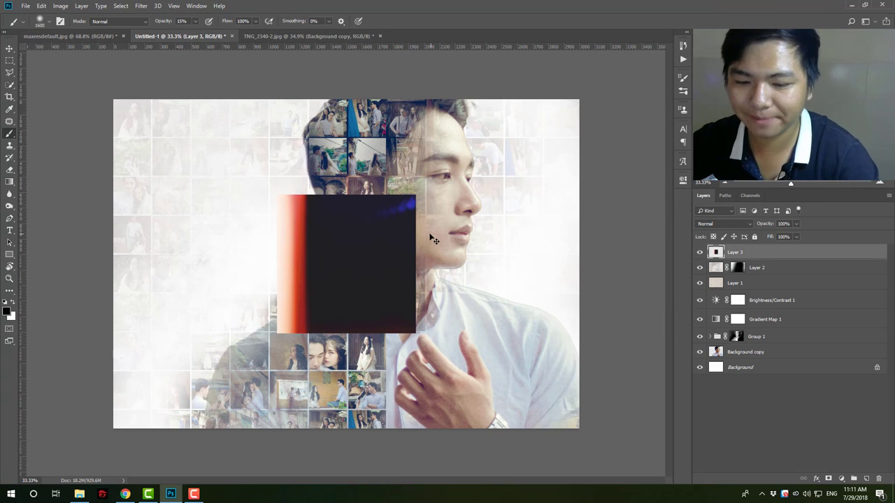
key(ctrl+r)
key(ctrl+t)
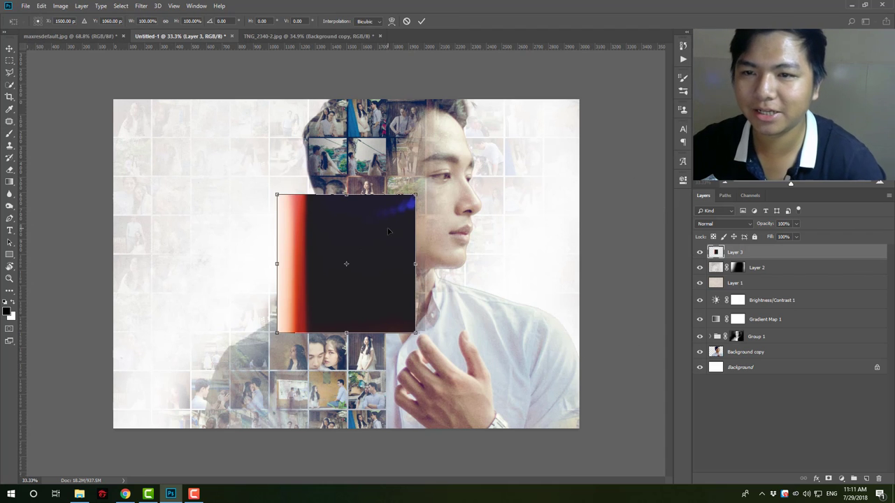
right_click(389, 230)
click(426, 345)
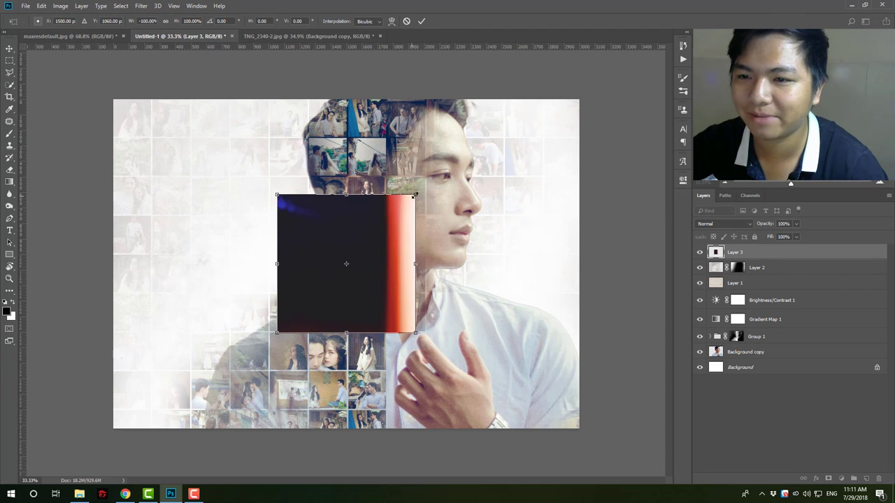
mouse_move(415, 196)
mouse_down()
mouse_move(555, 100)
mouse_move(576, 172)
mouse_up()
drag(501, 207, 555, 200)
key(Return)
key(b)
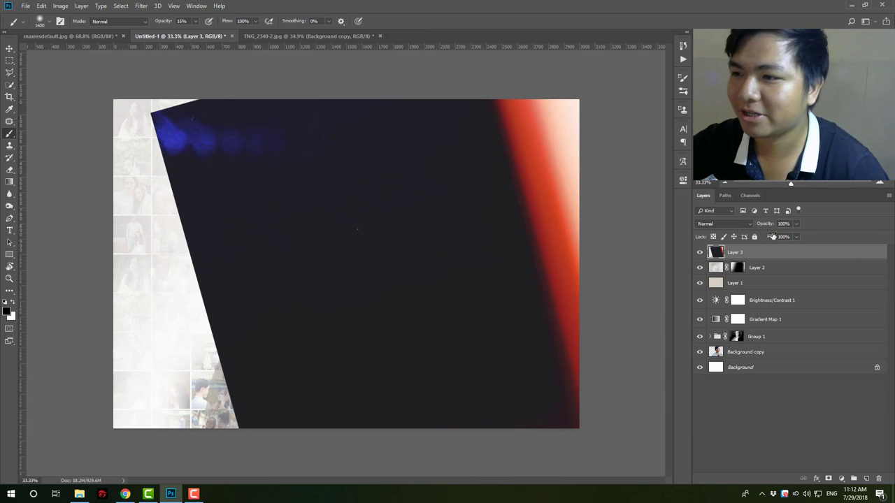
After trying Multiply, set the light leak to Screen and rescale it to about 131%.
click(731, 224)
click(727, 261)
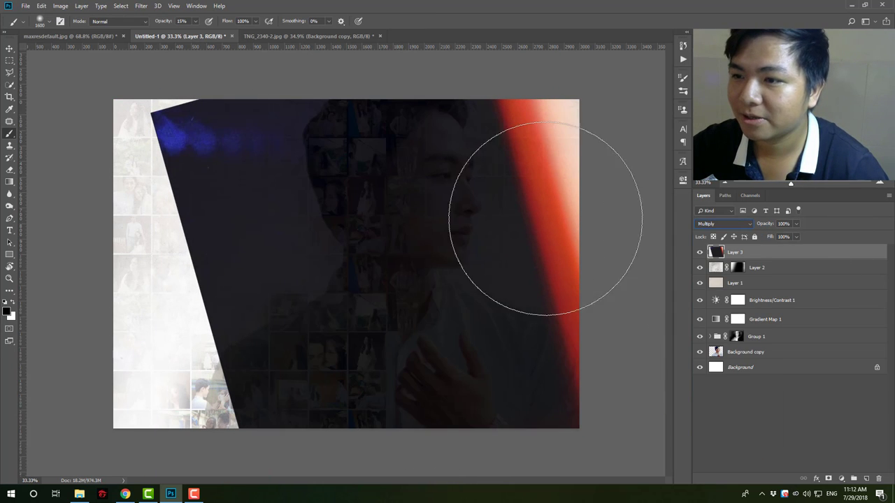
click(724, 223)
click(724, 303)
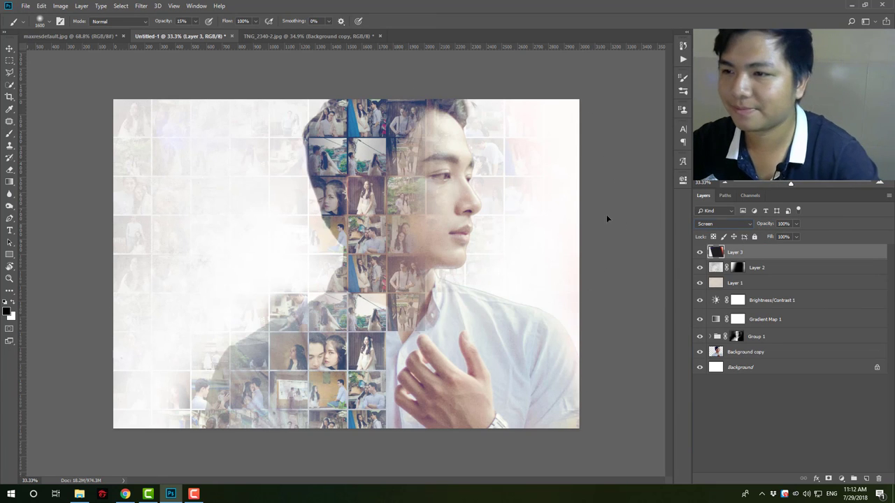
key(ctrl+t)
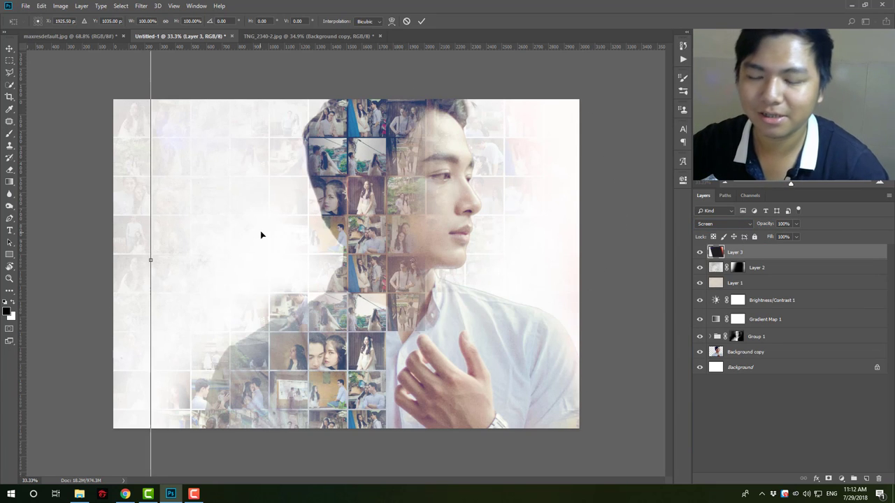
key(ctrl+0)
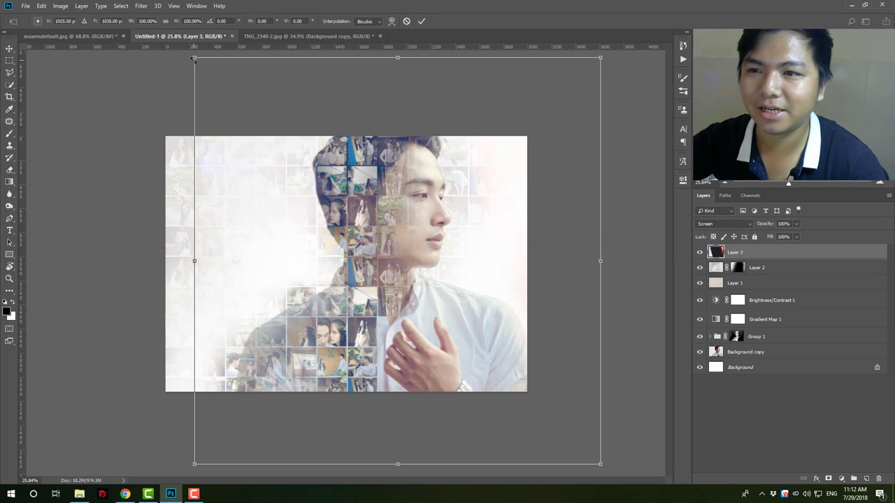
drag(195, 58, 68, 52)
drag(540, 322, 556, 359)
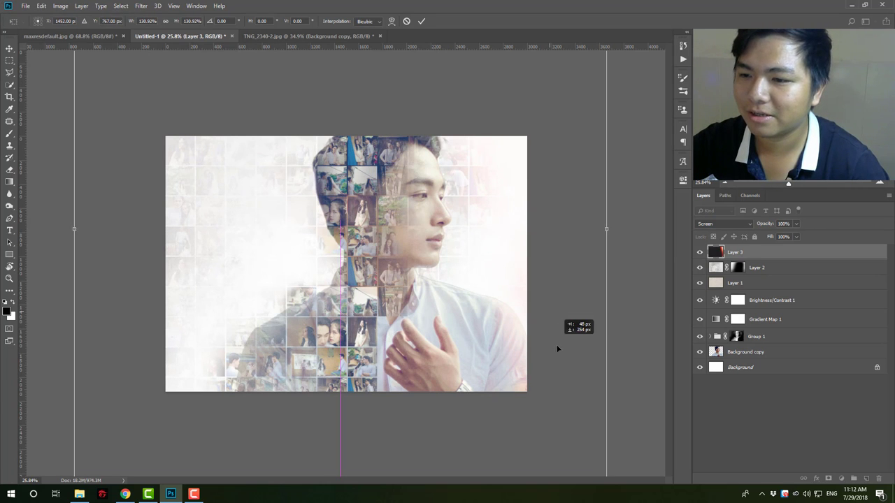
key(Return)
key(b)
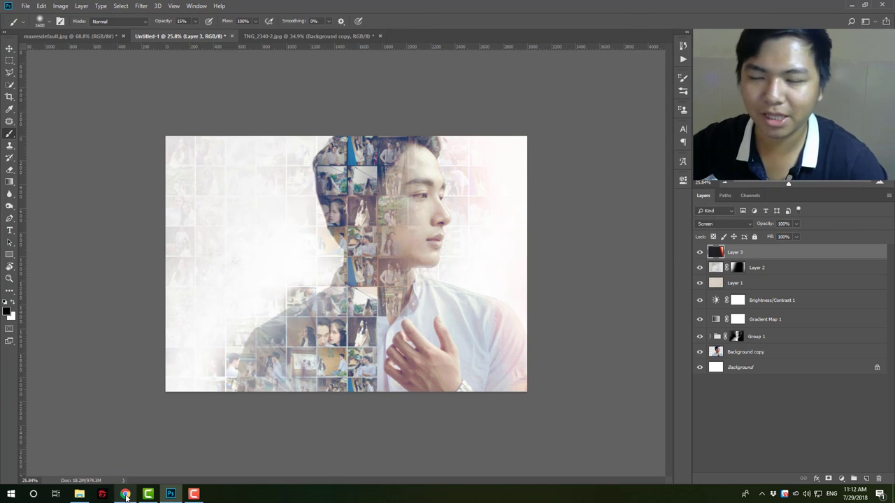
click(124, 494)
scroll(286, 308, down, 5)
scroll(280, 314, down, 5)
scroll(277, 316, up, 3)
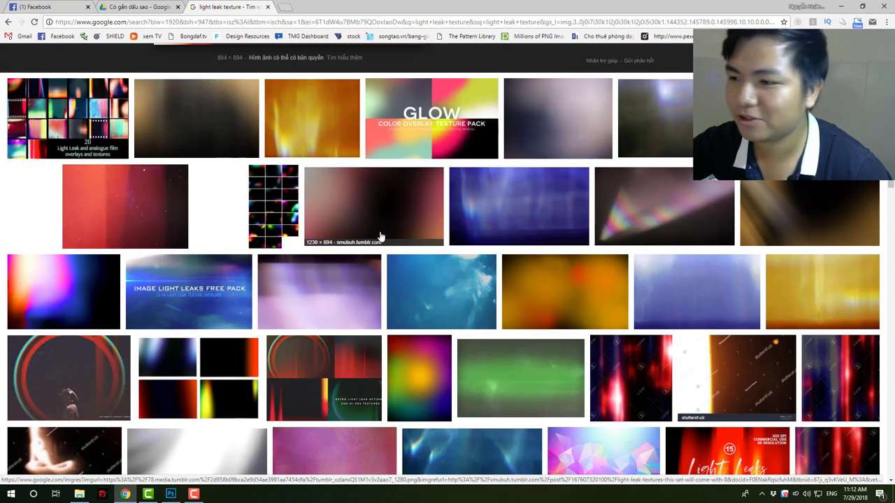
scroll(381, 236, down, 5)
scroll(350, 258, down, 3)
click(172, 494)
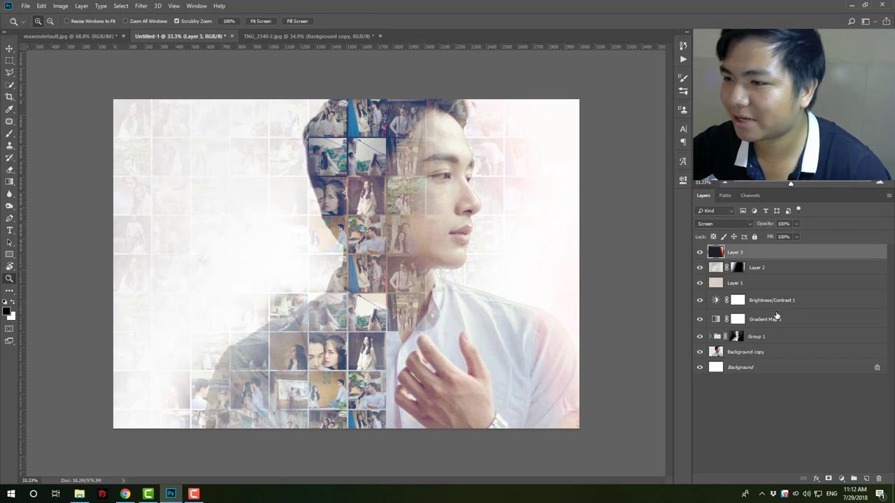
click(769, 319)
Add a Curves adjustment with the white point pulled down to dim the highlights.
click(830, 480)
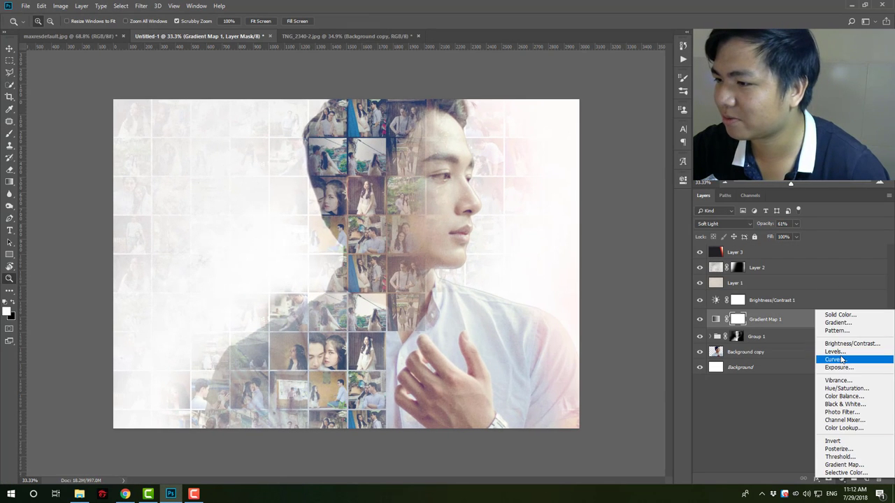
click(833, 359)
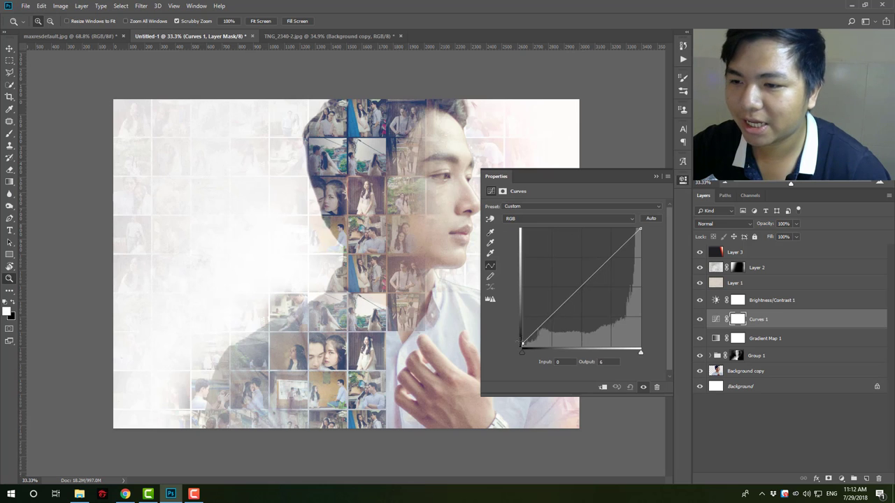
drag(522, 344, 522, 348)
drag(640, 228, 619, 256)
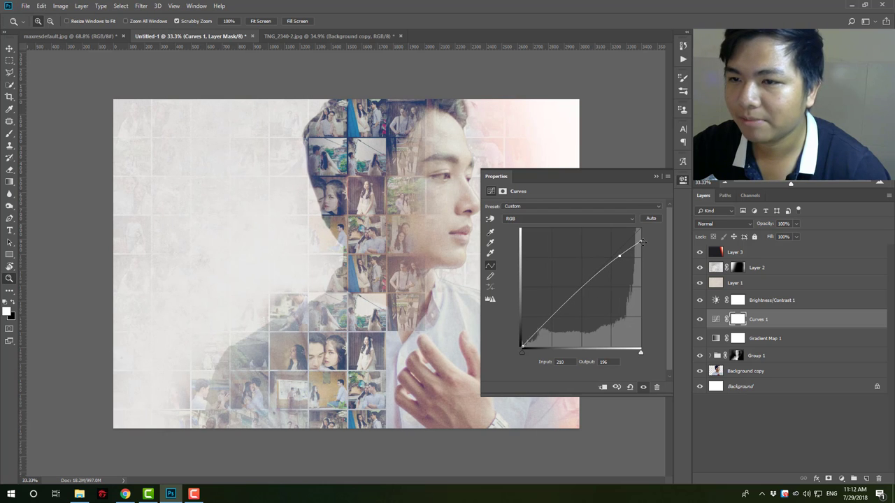
click(484, 204)
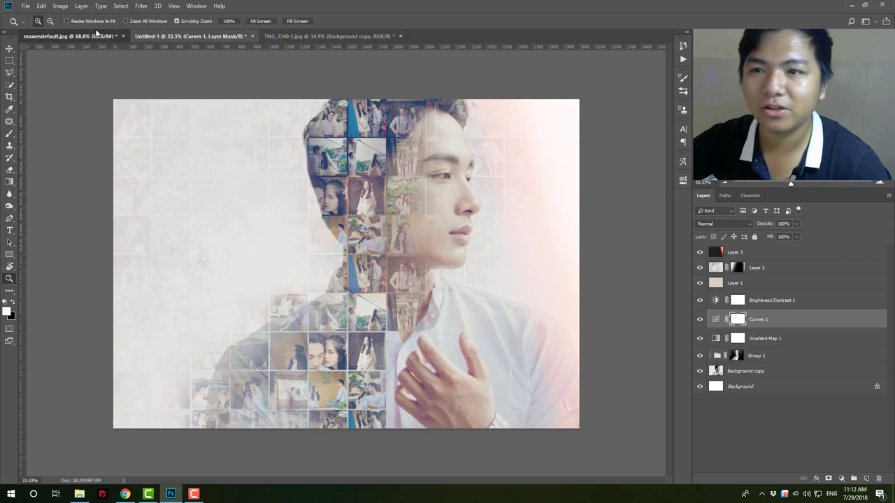
Check the maxresdefault.jpg reference, then load the man's silhouette as a selection in Untitled-1.
click(103, 36)
click(168, 36)
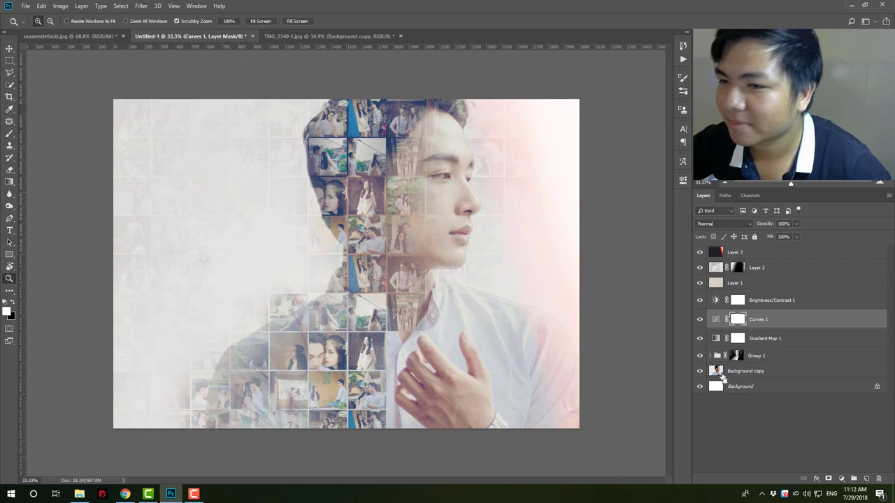
ctrl+click(721, 373)
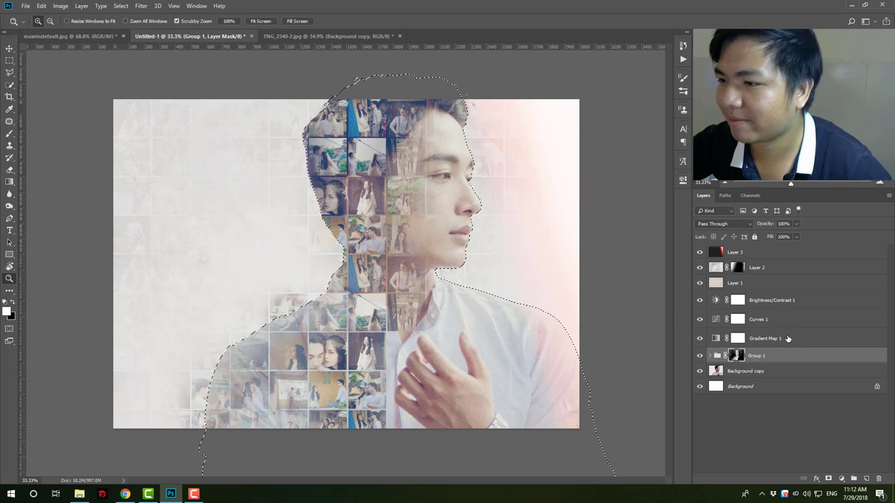
Add a Brightness/Contrast layer masked to the silhouette with Contrast at 99.
click(841, 479)
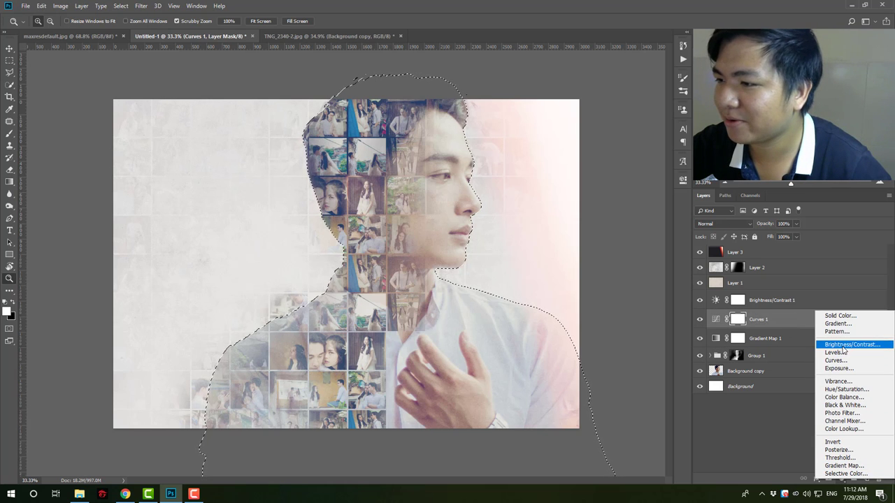
click(842, 345)
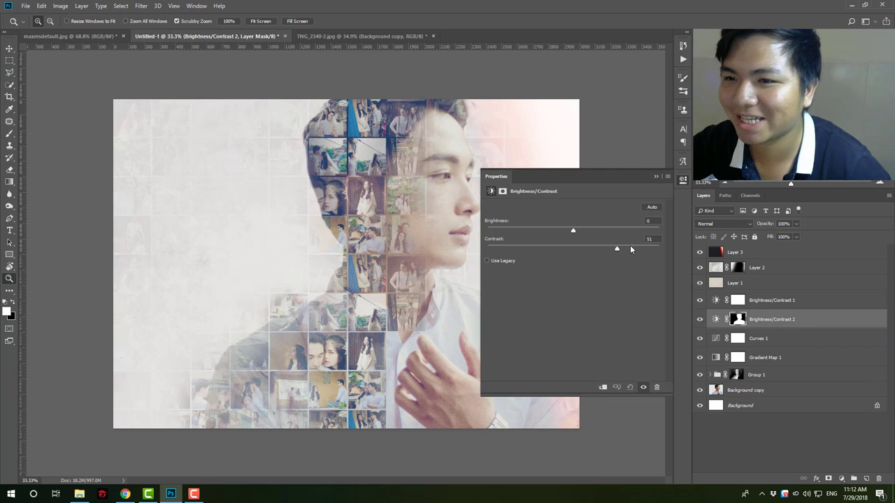
drag(630, 247, 650, 251)
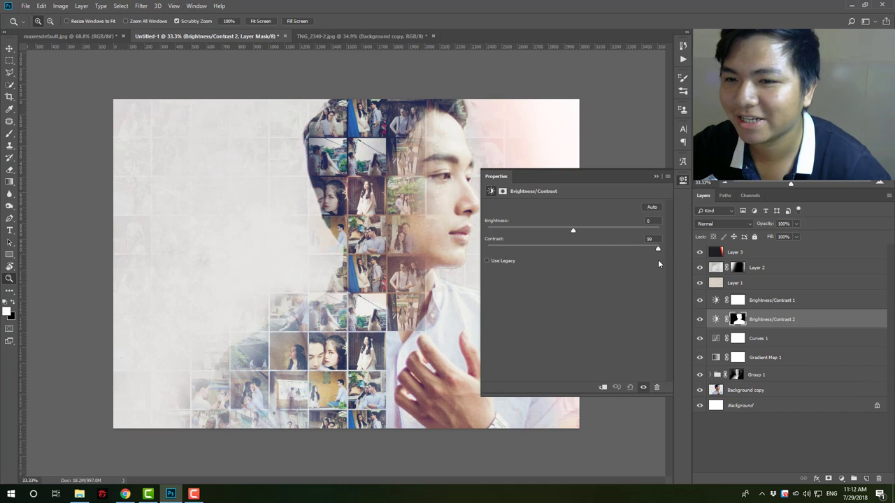
click(656, 176)
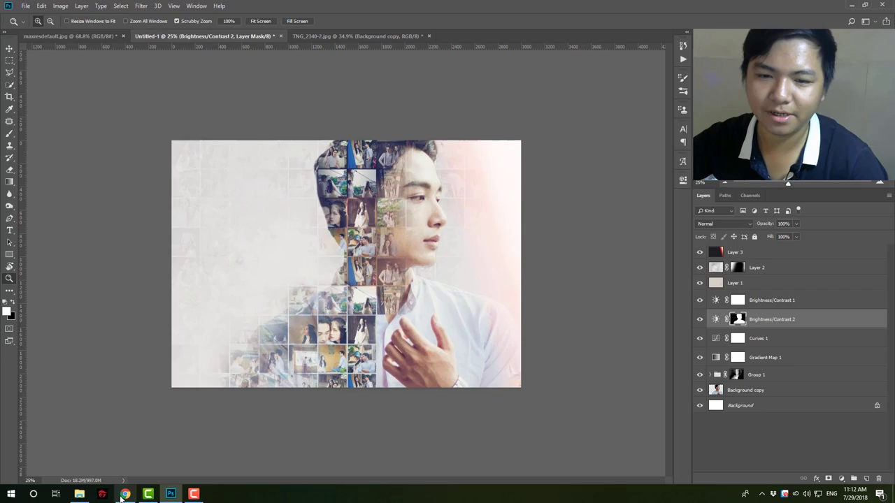
Browse the light-leak results, previewing the pink-purple and Light-Leak-(25) images without copying.
click(124, 494)
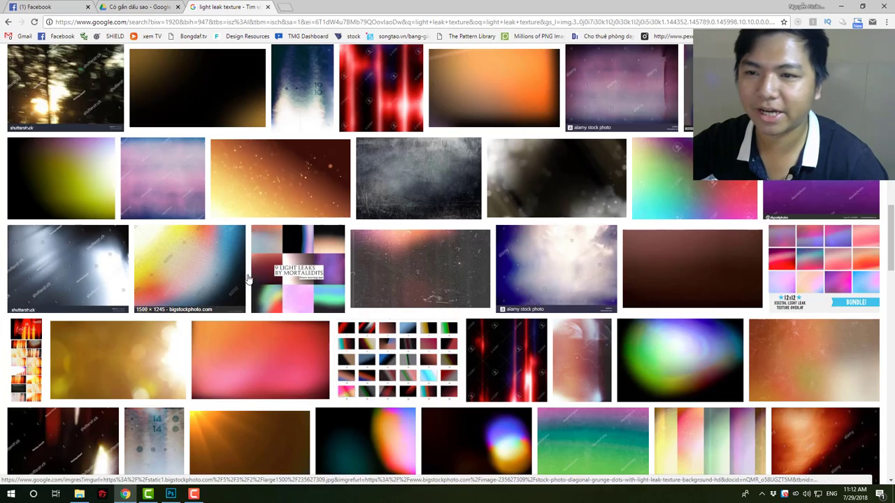
scroll(195, 247, down, 3)
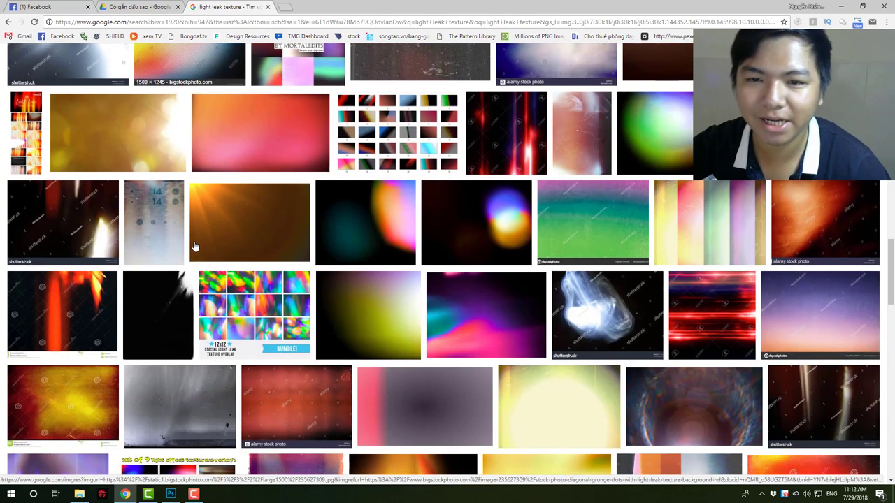
scroll(294, 249, down, 2)
click(466, 186)
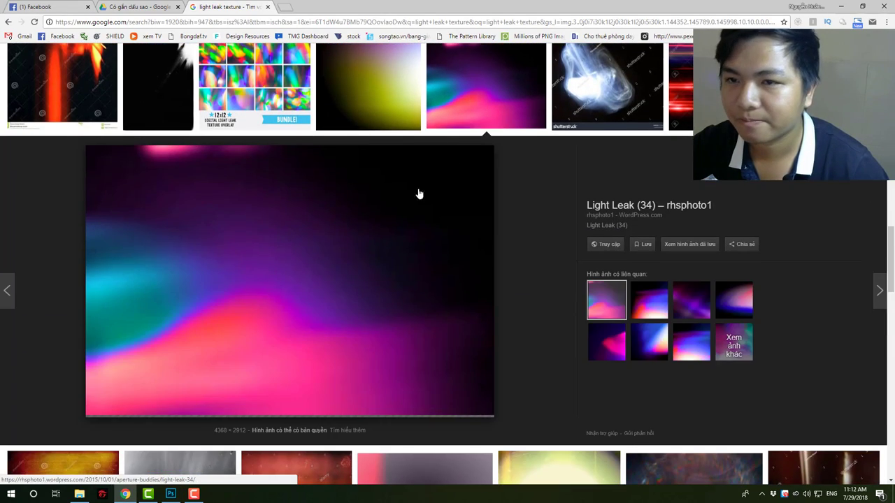
scroll(379, 194, up, 1)
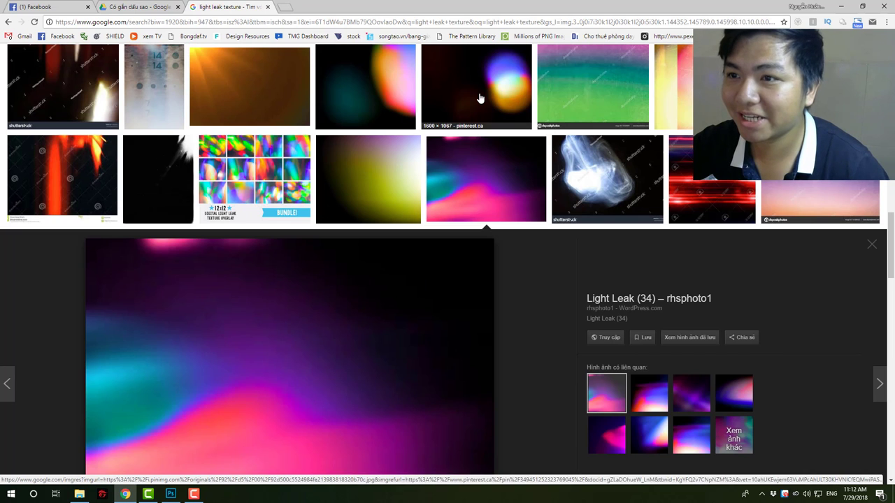
click(369, 94)
click(476, 91)
right_click(344, 272)
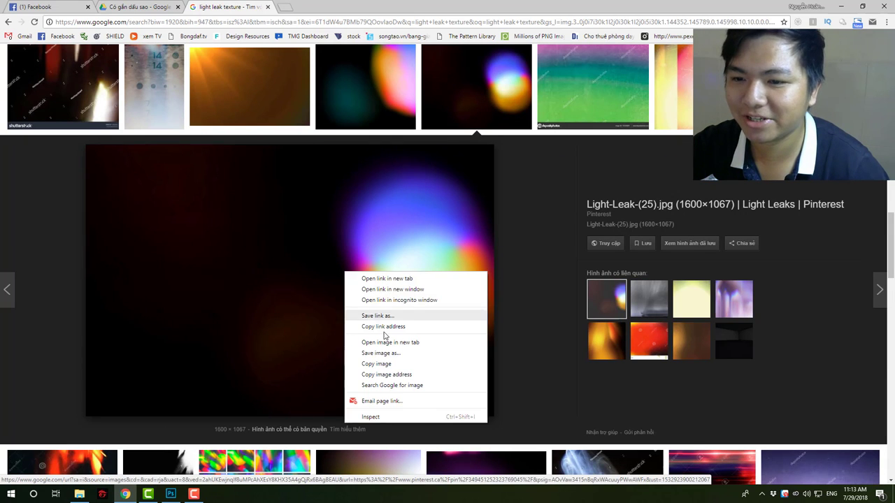
click(558, 233)
Scroll the results and preview the four-panel light-effect texture.
scroll(558, 234, up, 2)
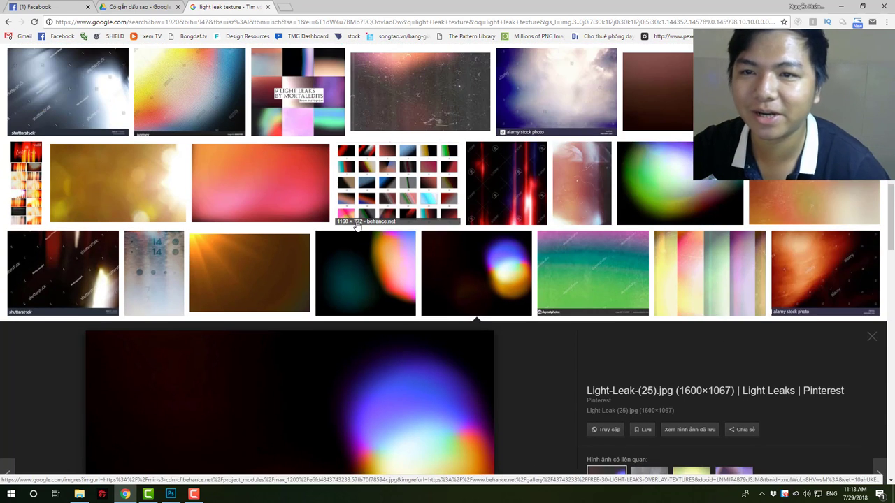
scroll(358, 227, up, 6)
scroll(367, 239, down, 3)
scroll(349, 244, up, 3)
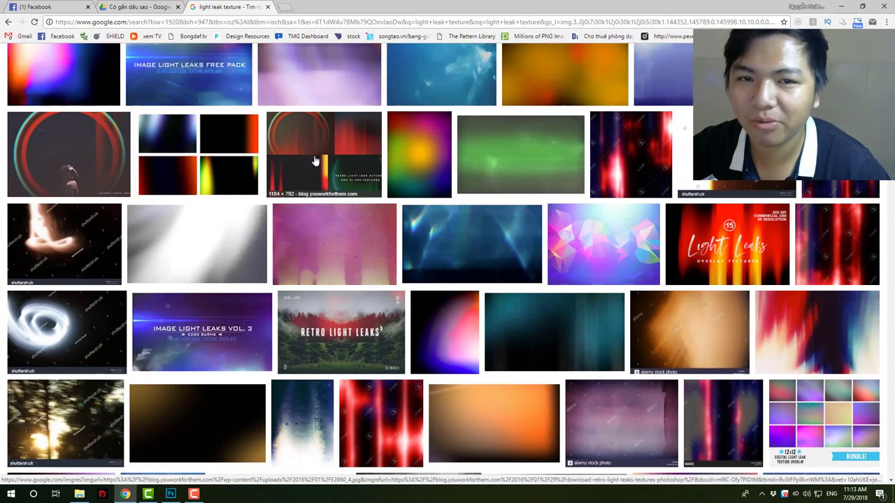
scroll(279, 140, down, 2)
scroll(212, 123, up, 2)
click(163, 135)
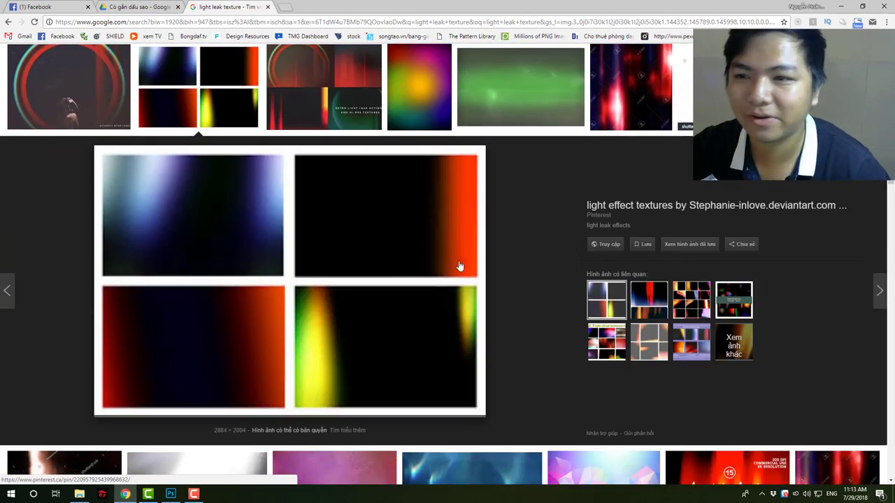
scroll(459, 267, up, 4)
scroll(434, 322, down, 1)
scroll(406, 376, up, 2)
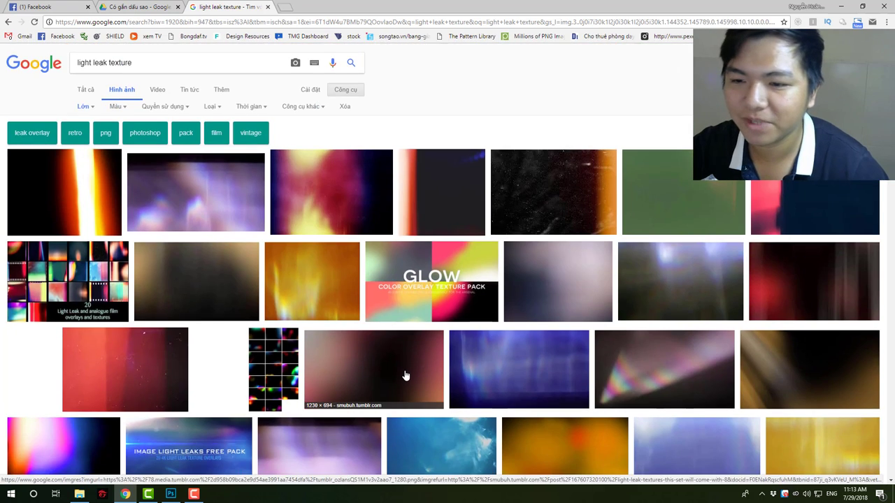
Copy the reddish smubuh light-leak image and paste it into the collage as Layer 4.
click(405, 376)
right_click(330, 250)
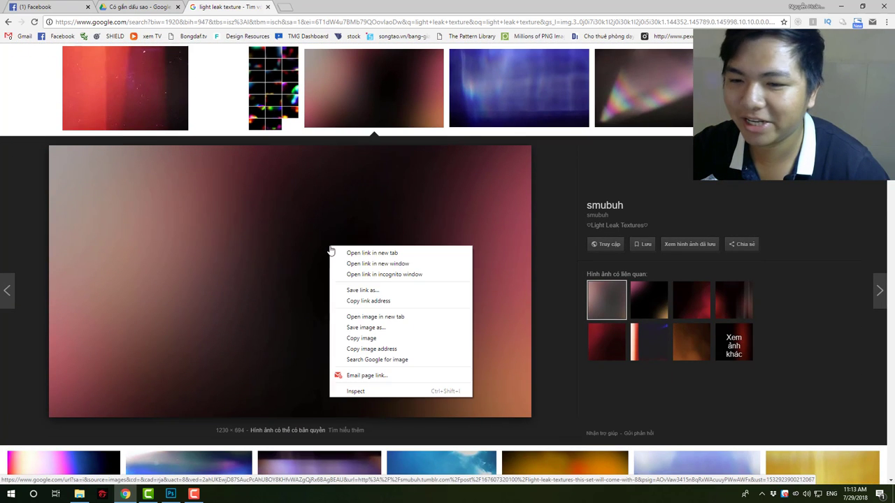
click(350, 343)
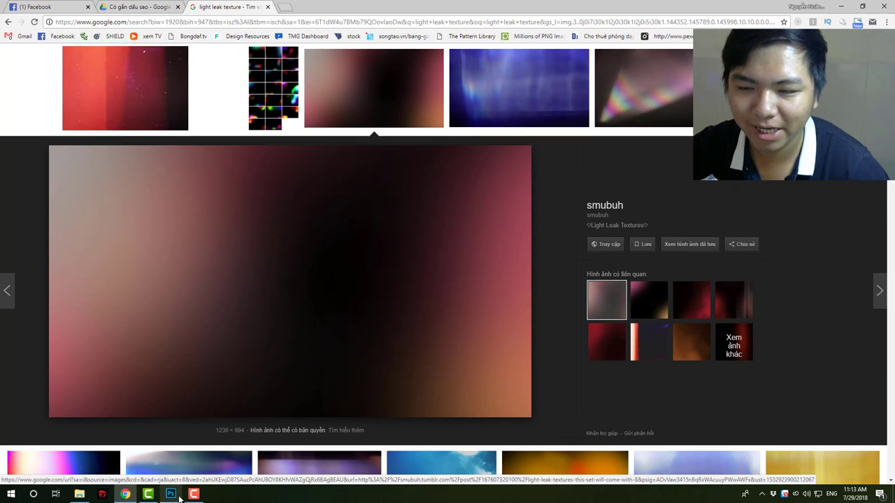
click(178, 495)
key(ctrl+v)
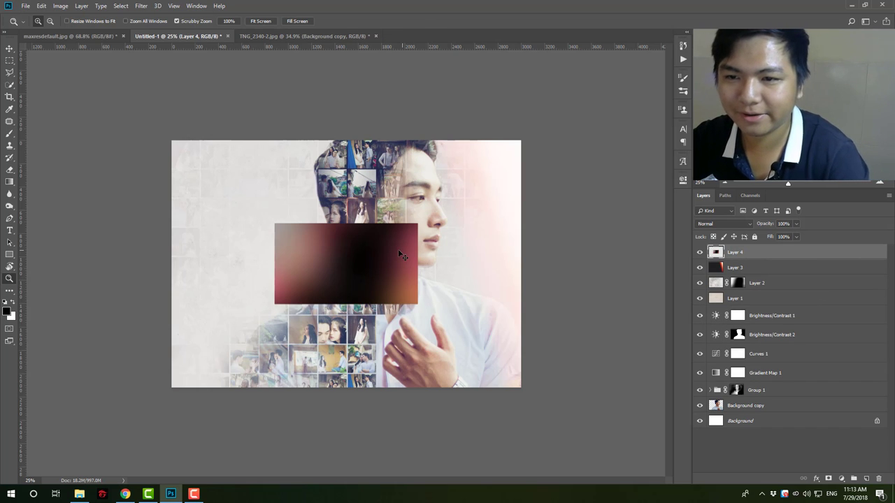
Stretch the pasted reddish light leak to cover the whole canvas.
key(ctrl+t)
drag(417, 224, 598, 179)
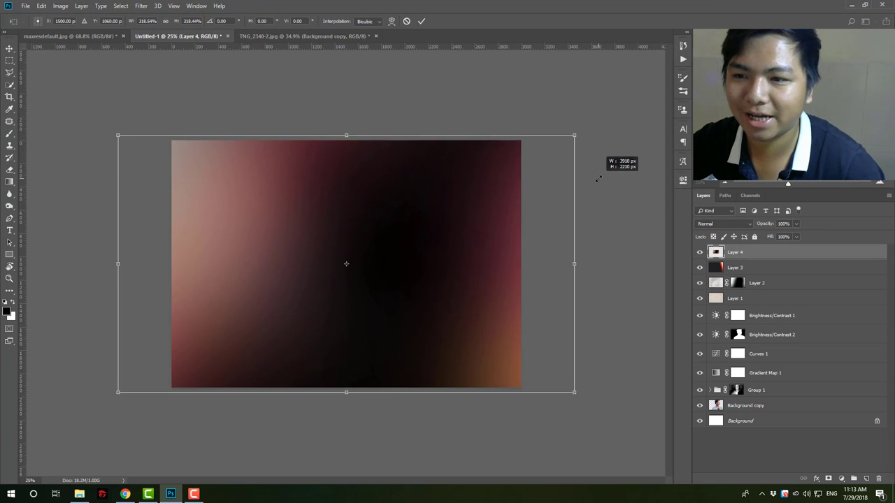
key(Return)
key(z)
Set Layer 4's blend mode to Screen.
click(715, 222)
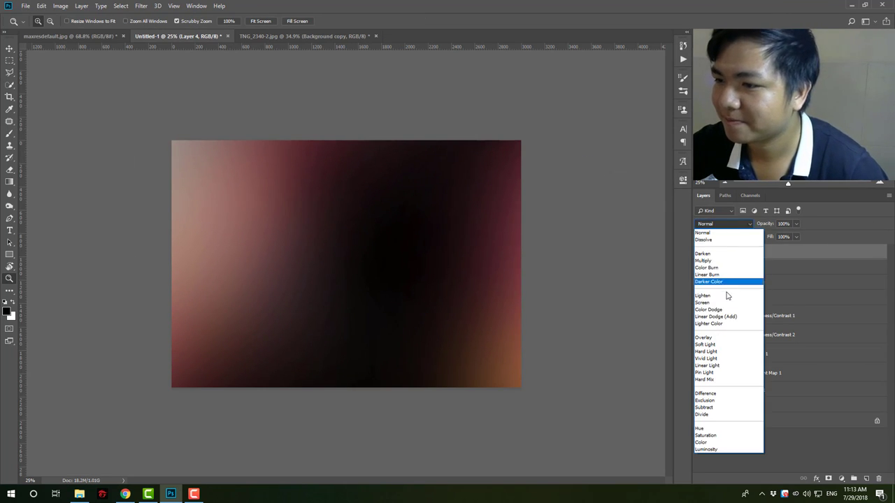
click(727, 302)
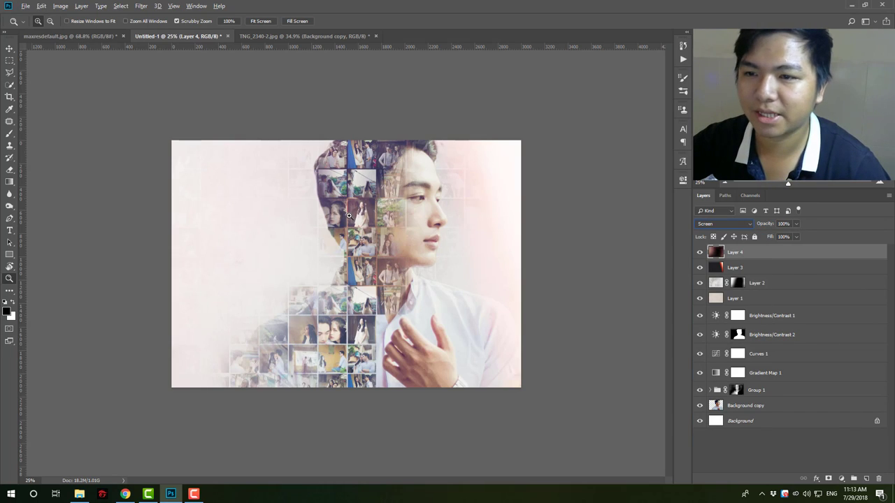
alt+click(349, 216)
click(300, 225)
Scroll the light-leak results down and preview the dark orange 'Leakage of light at hand' image.
click(125, 495)
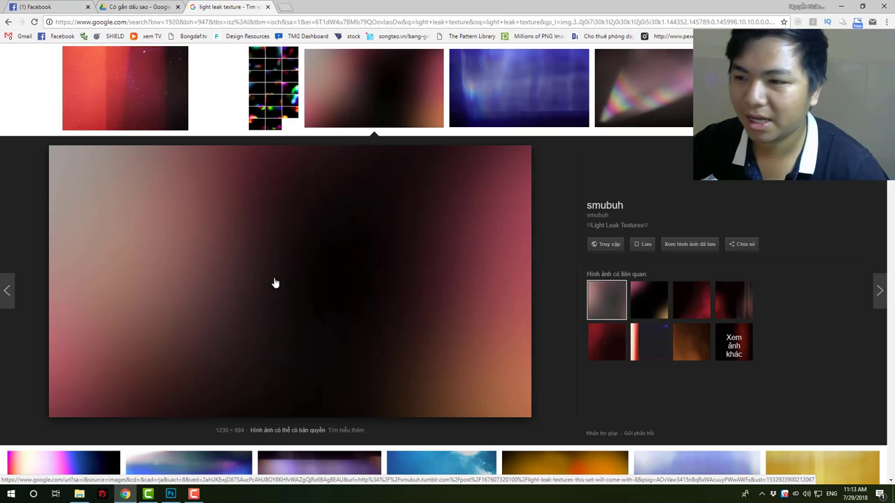
scroll(275, 283, down, 5)
scroll(275, 283, down, 4)
scroll(275, 284, down, 4)
scroll(271, 283, down, 3)
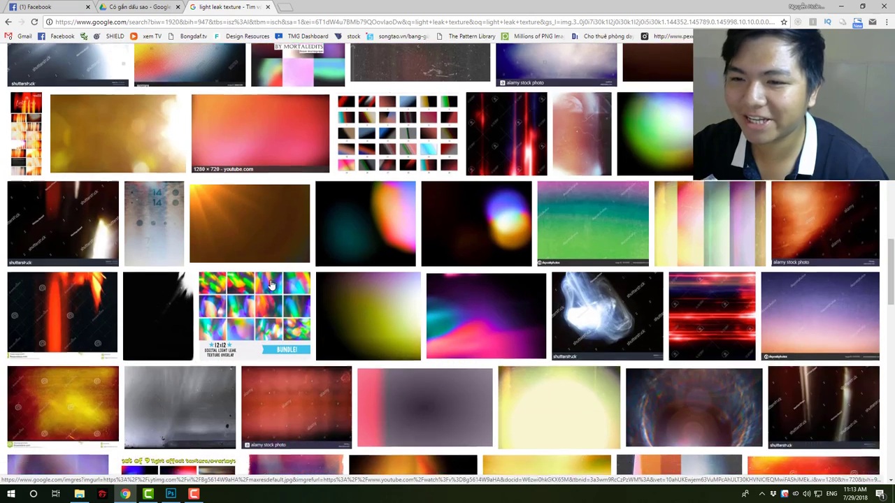
scroll(271, 284, down, 3)
scroll(272, 286, down, 1)
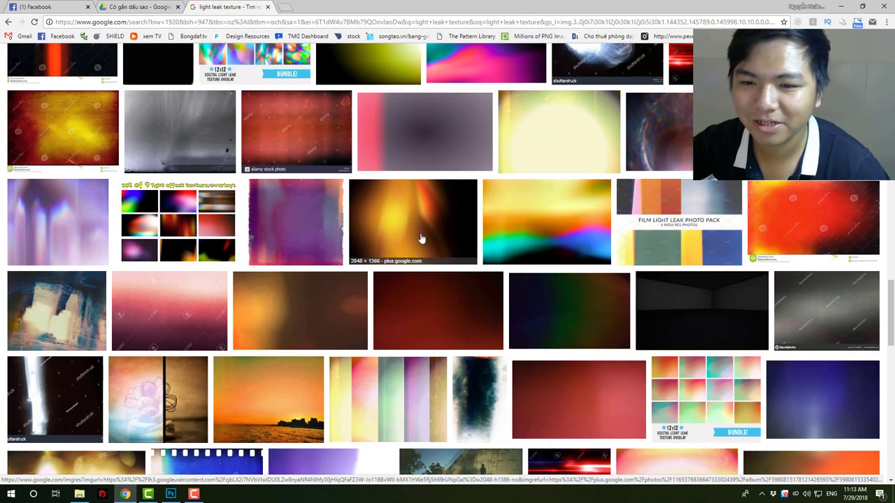
scroll(421, 239, down, 3)
scroll(348, 268, down, 3)
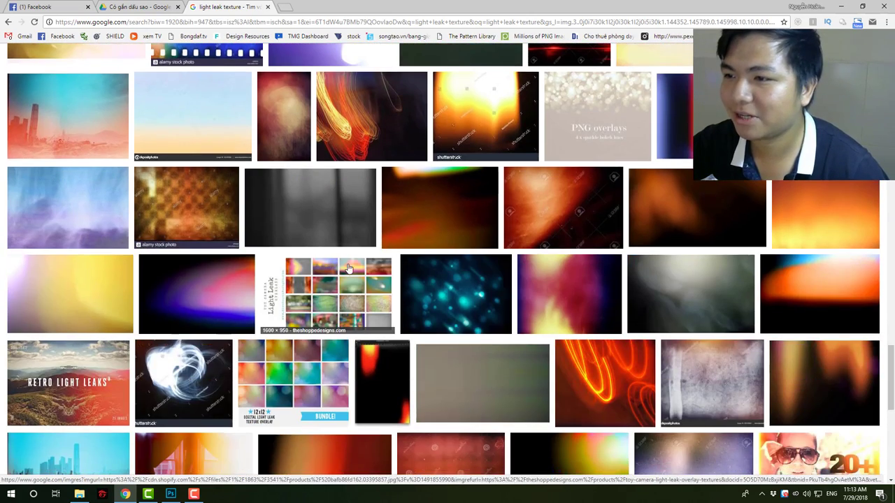
click(675, 214)
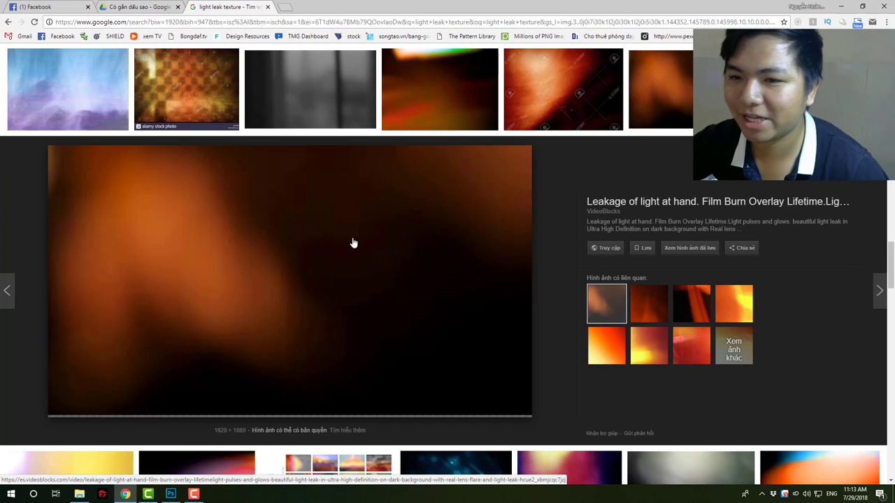
Copy the orange light leak and paste it into the collage as Layer 5.
right_click(290, 245)
click(336, 338)
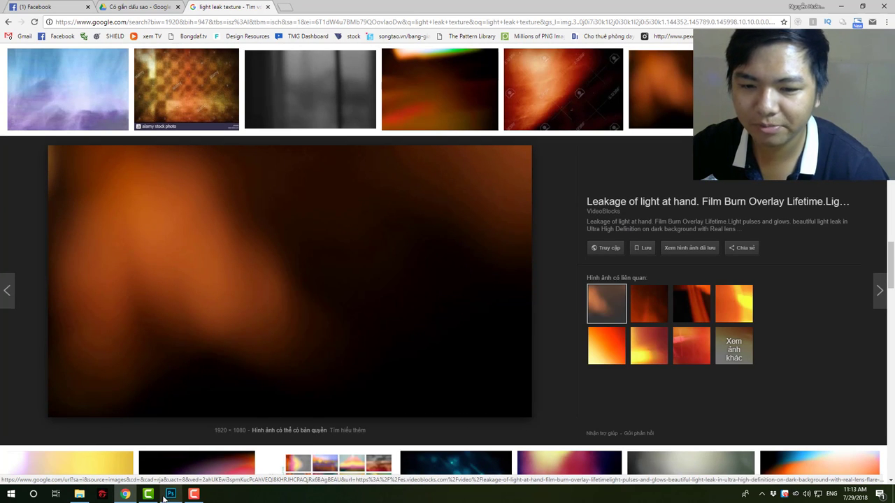
key(alt+Tab)
key(ctrl+v)
key(ctrl+t)
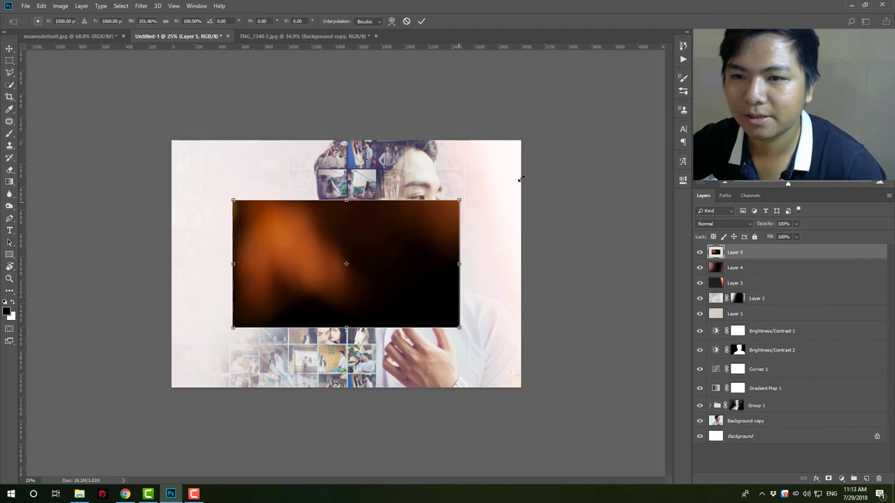
Enlarge the orange light leak to fill the whole canvas.
drag(458, 201, 569, 136)
key(Return)
key(z)
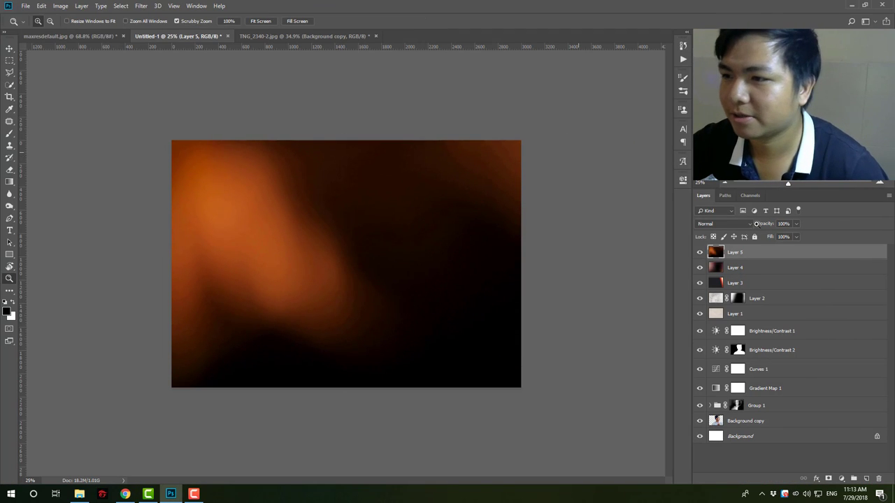
Set Layer 5's blend mode to Screen so the collage shows through.
click(724, 224)
click(709, 304)
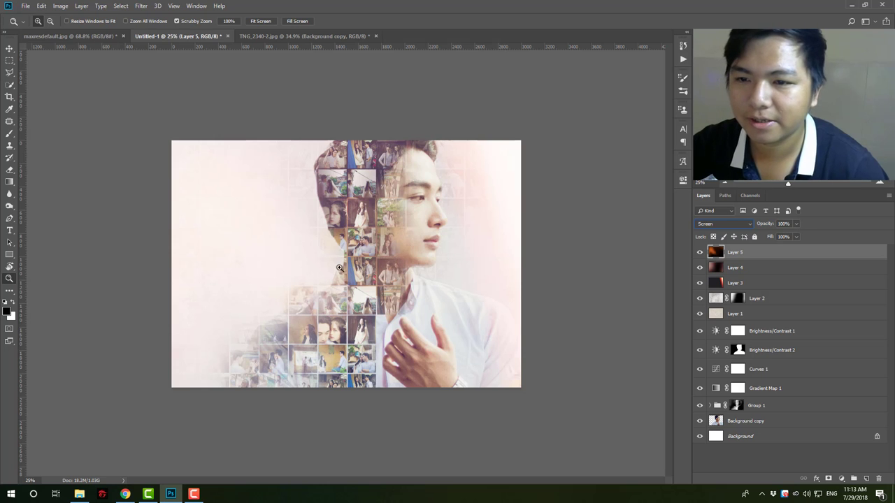
key(ctrl+minus)
key(ctrl+minus)
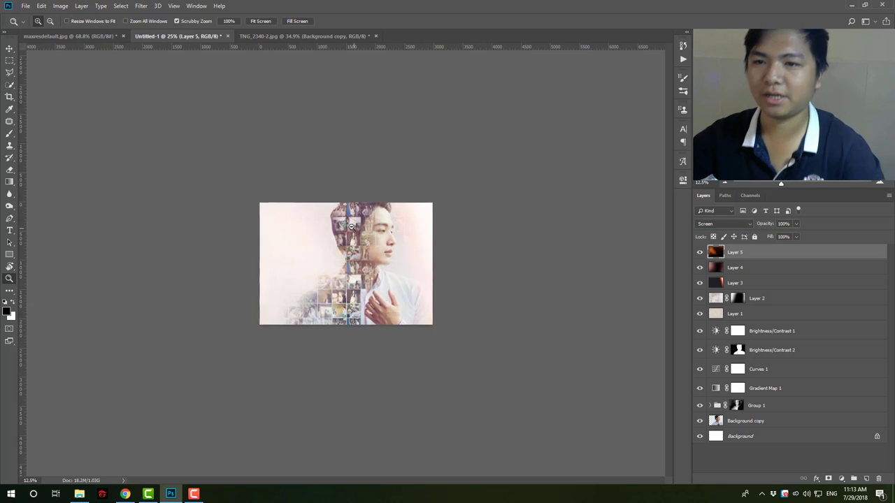
key(ctrl+minus)
key(ctrl+plus)
key(ctrl+plus)
key(ctrl+plus)
key(ctrl+plus)
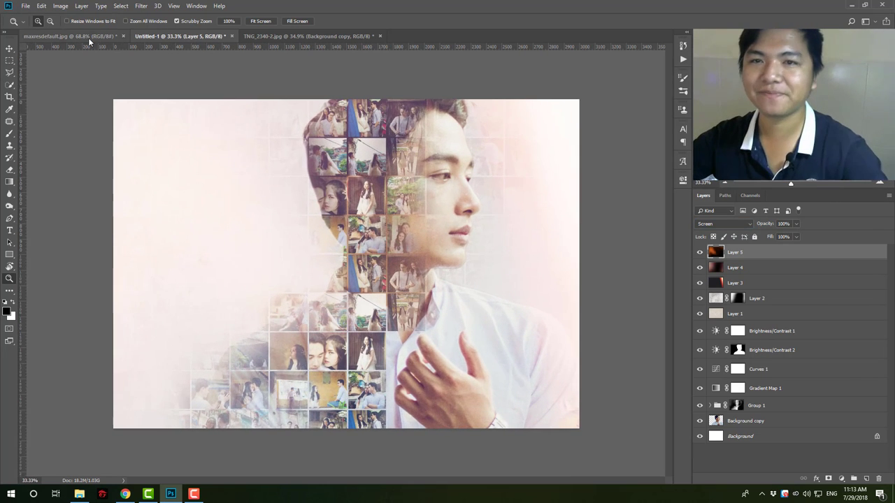
Compare the composite against the maxresdefault.jpg reference poster.
click(88, 36)
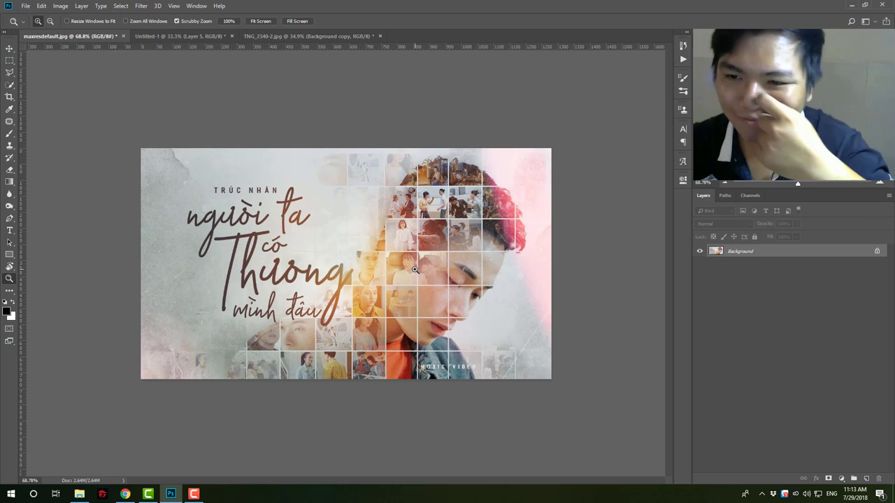
click(175, 37)
key(ctrl+minus)
key(ctrl+minus)
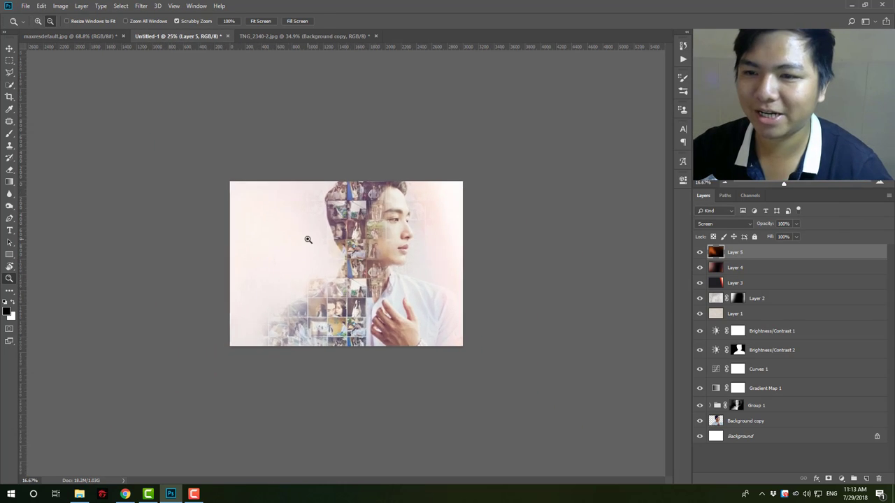
key(ctrl+plus)
key(ctrl+plus)
click(77, 36)
Load the man's silhouette from the Brightness/Contrast 2 mask as a selection.
click(167, 36)
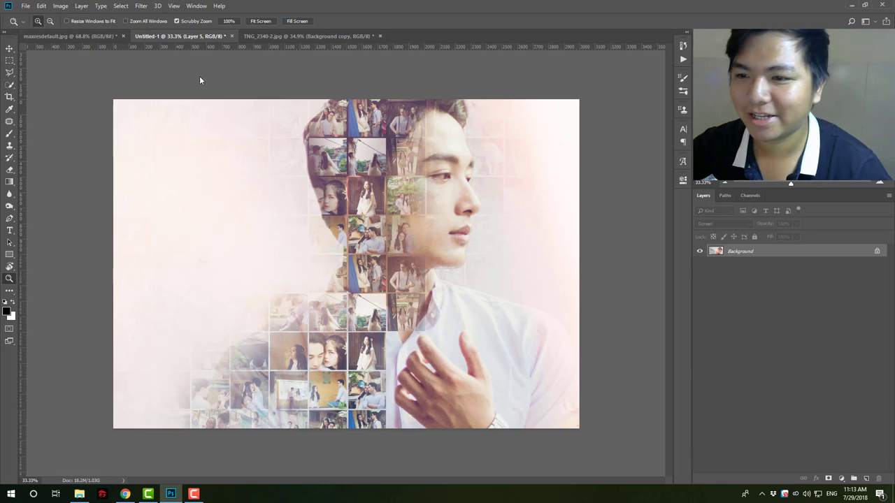
click(755, 407)
click(753, 352)
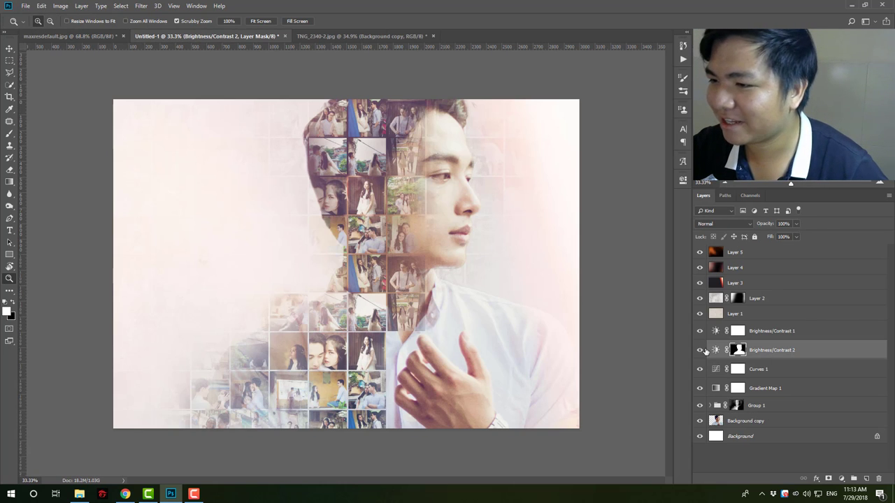
ctrl+click(738, 349)
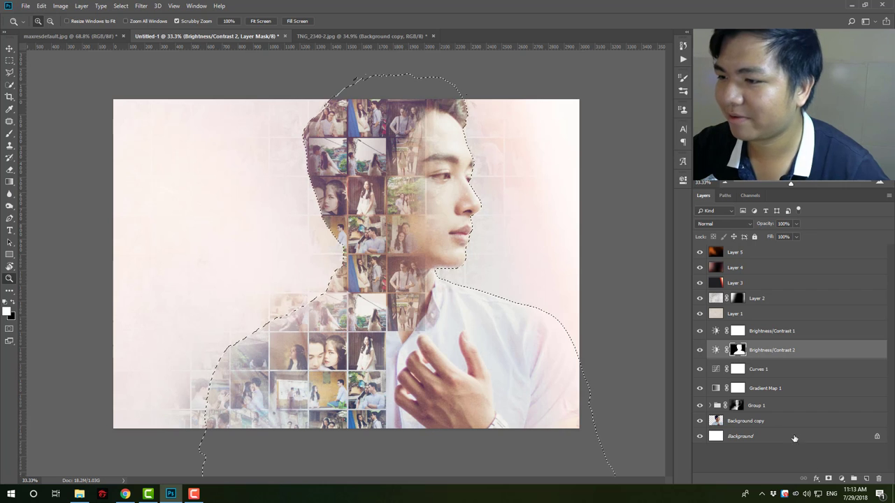
Add a Curves layer on the silhouette with raised midtones and deeper shadows.
click(841, 479)
click(837, 364)
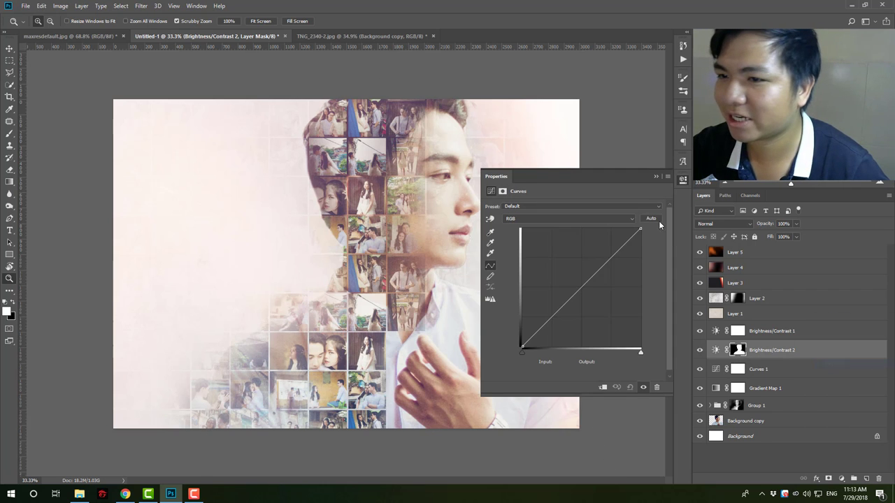
drag(605, 265, 610, 256)
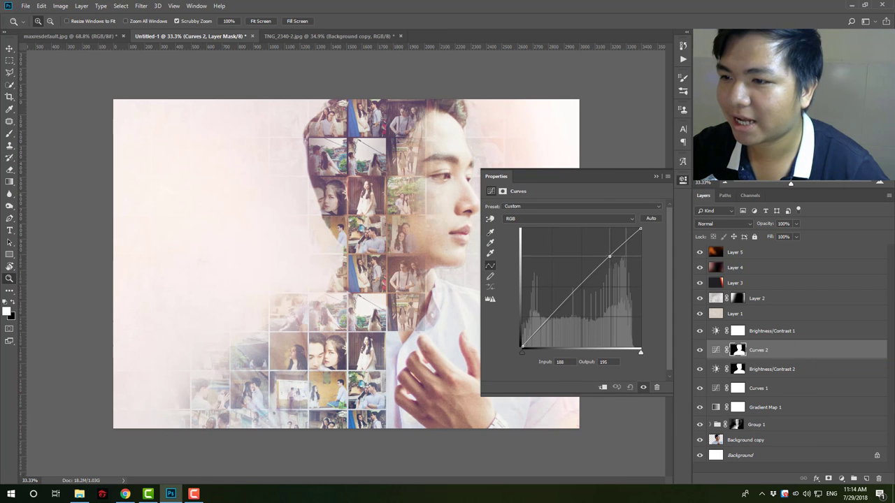
drag(557, 308, 556, 318)
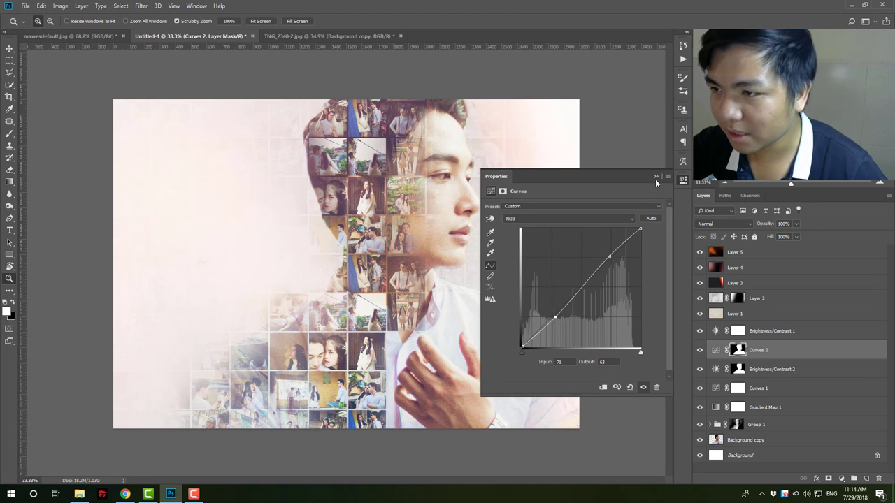
click(462, 203)
drag(447, 223, 325, 251)
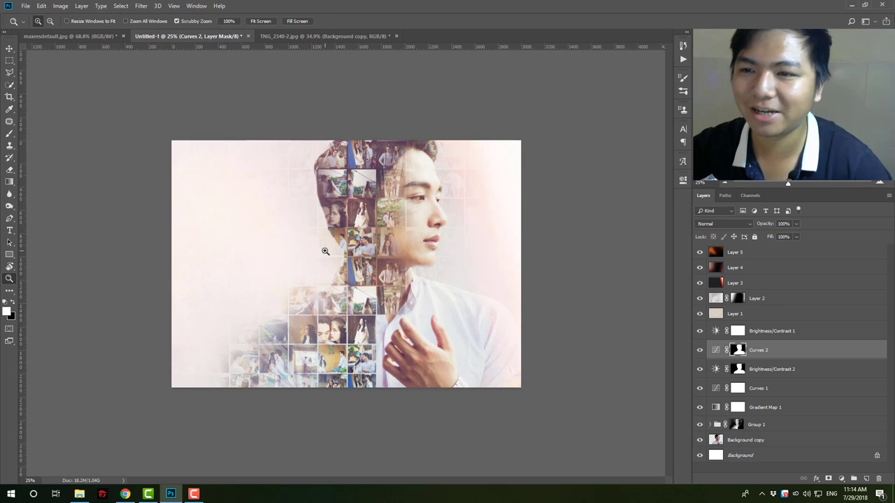
drag(347, 262, 316, 271)
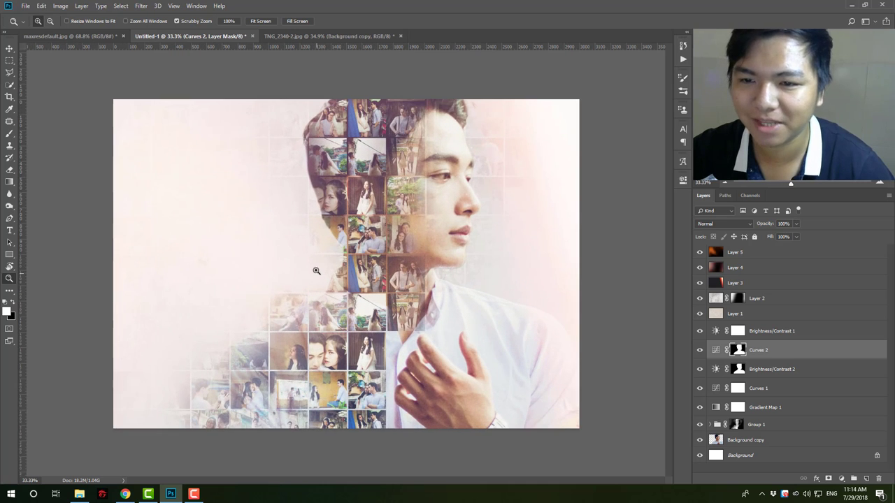
Add a text layer with the man's name on the canvas.
click(10, 233)
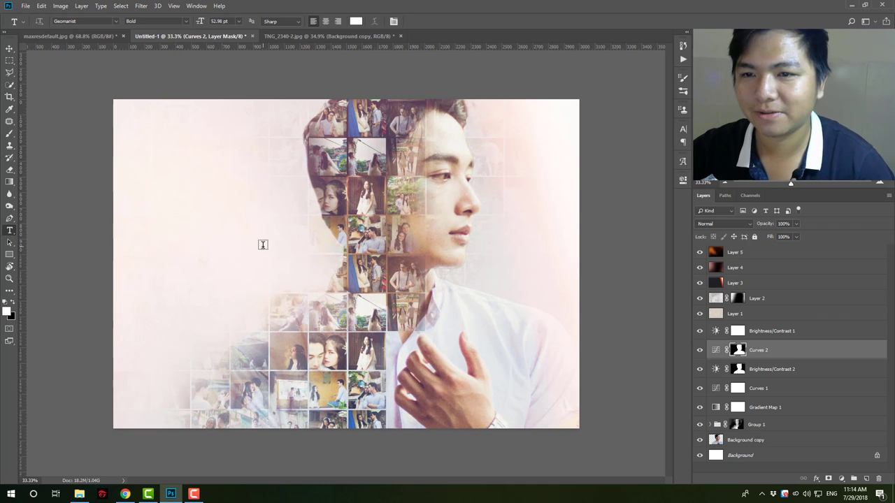
click(267, 250)
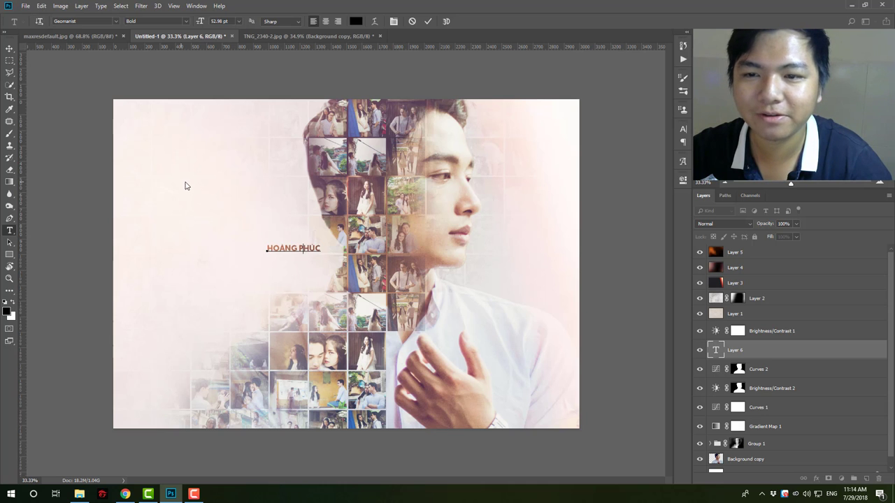
click(77, 36)
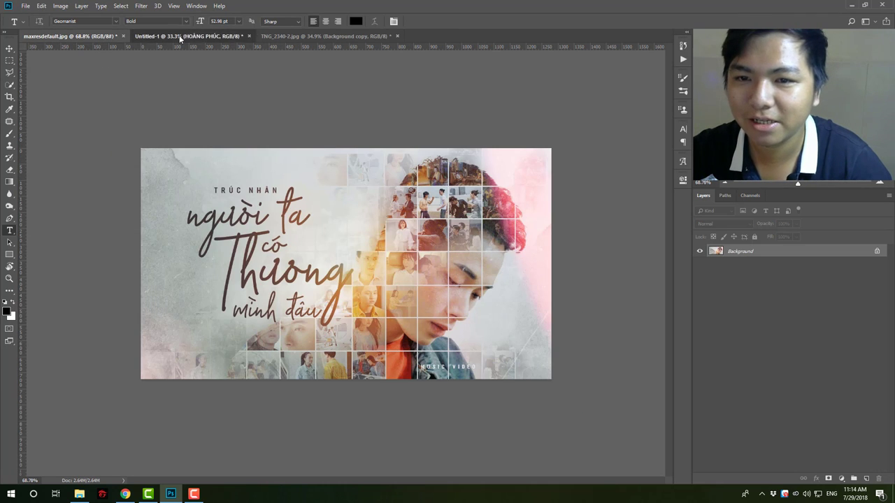
click(179, 35)
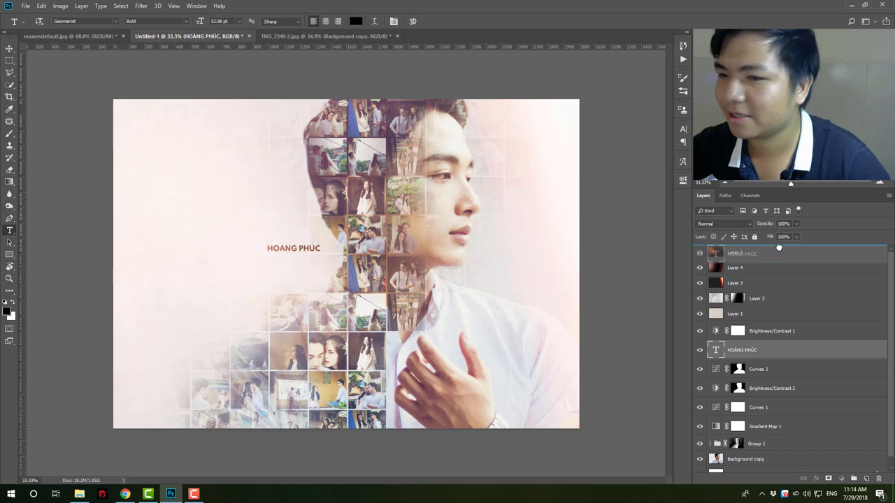
Move the name text up and left, checking the reference poster's lettering.
drag(802, 355, 770, 249)
key(v)
drag(304, 255, 248, 165)
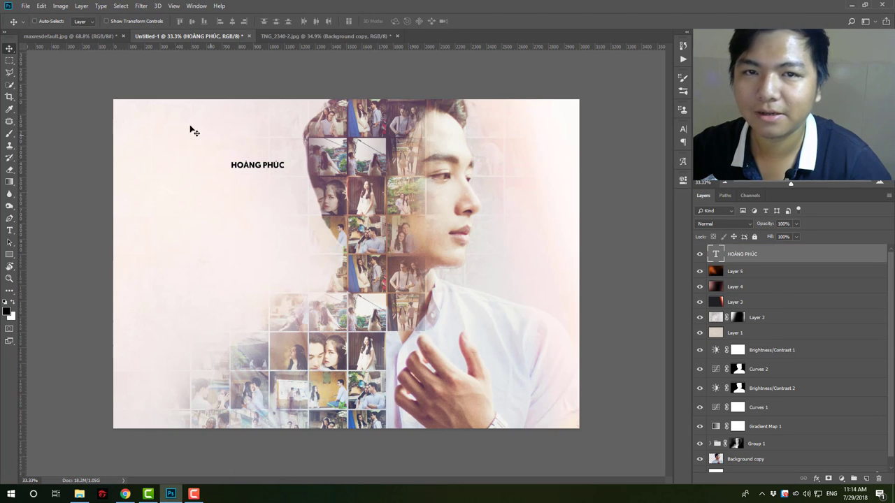
click(70, 36)
key(z)
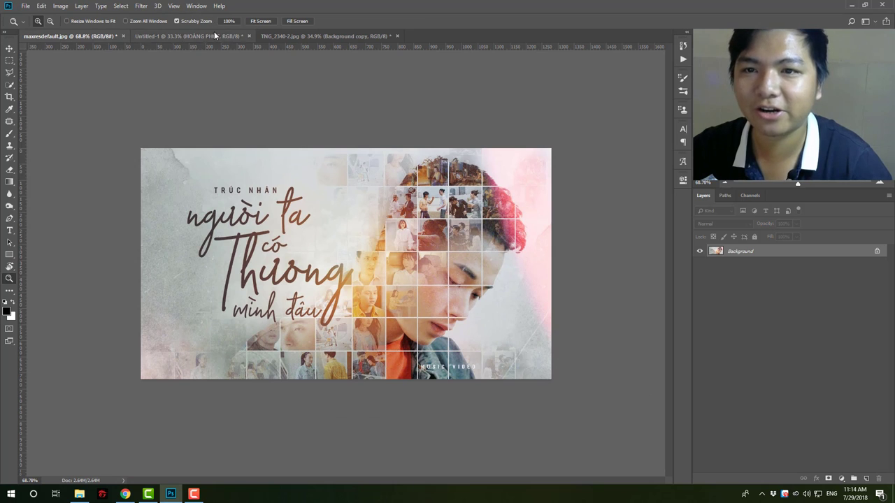
click(214, 36)
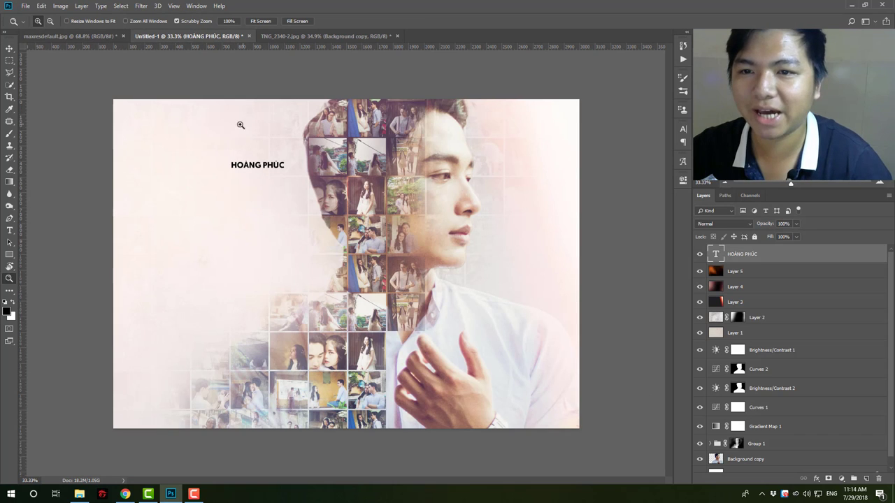
Place the name layer just above Layer 1 and nudge it into the upper left.
drag(767, 258, 769, 323)
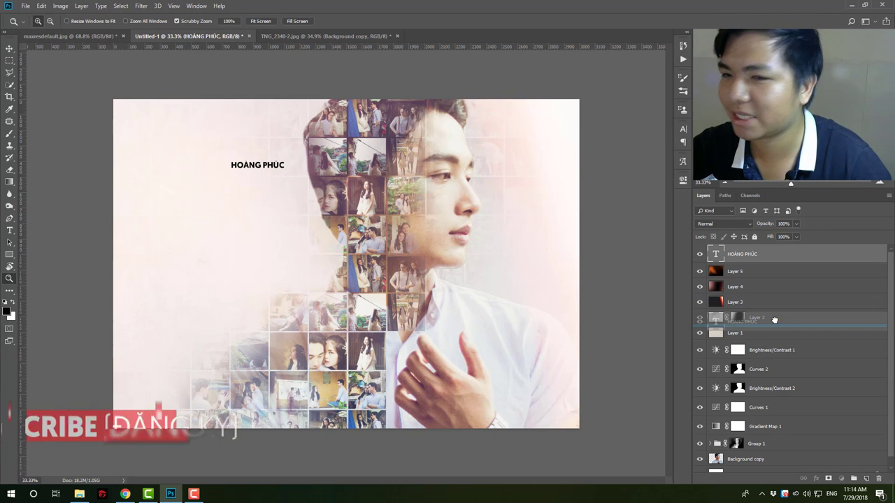
key(ctrl+t)
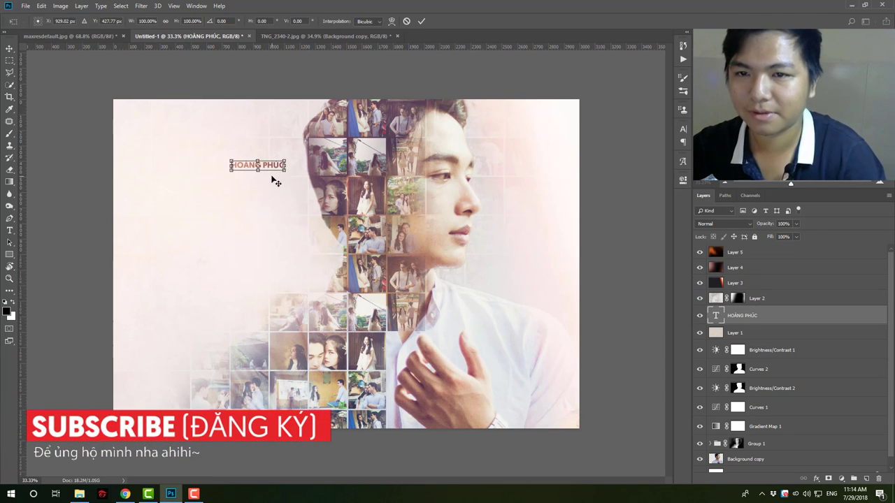
drag(271, 168, 263, 162)
key(Return)
Type 'Người ta' below the name, browsing the font list for iCiel Qiber.
key(z)
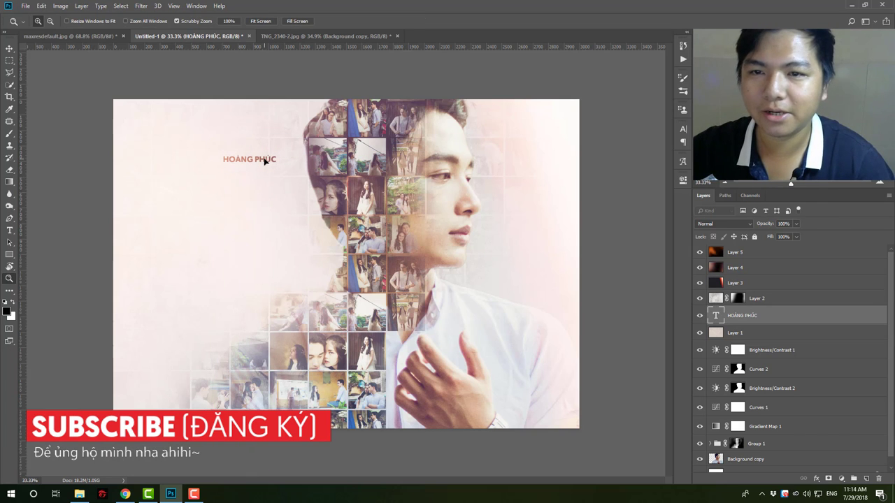
key(t)
click(232, 239)
text(Nguoi)
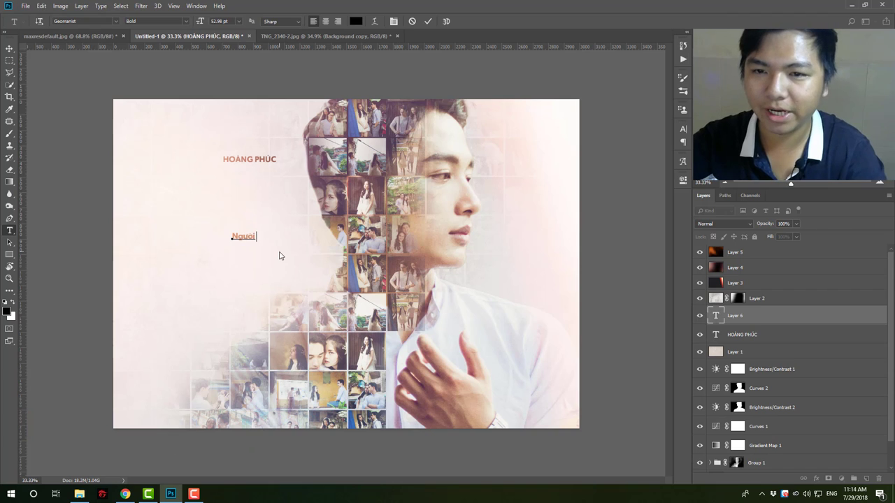
text(ta)
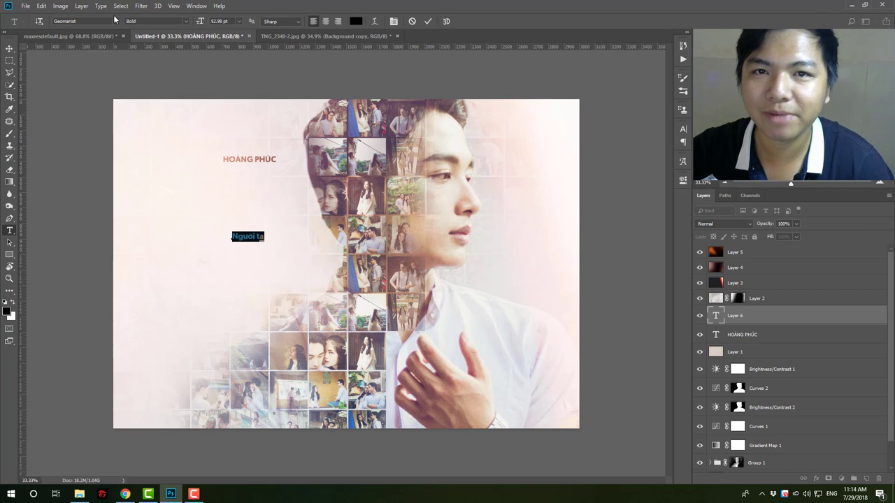
click(117, 22)
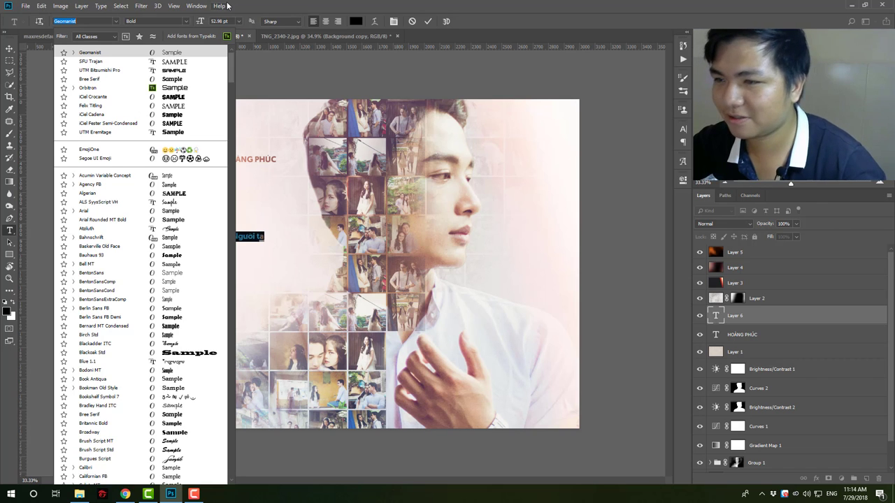
scroll(230, 74, down, 3)
scroll(235, 109, down, 5)
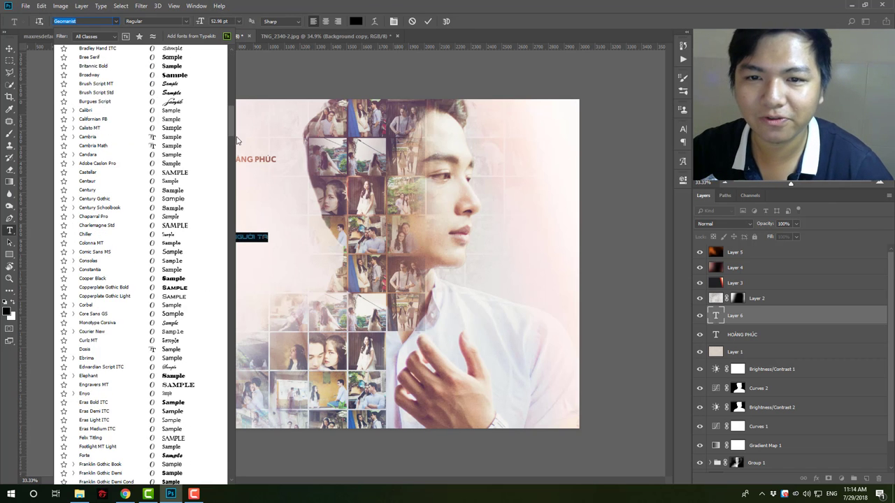
scroll(235, 125, down, 5)
scroll(234, 143, down, 5)
scroll(234, 161, down, 5)
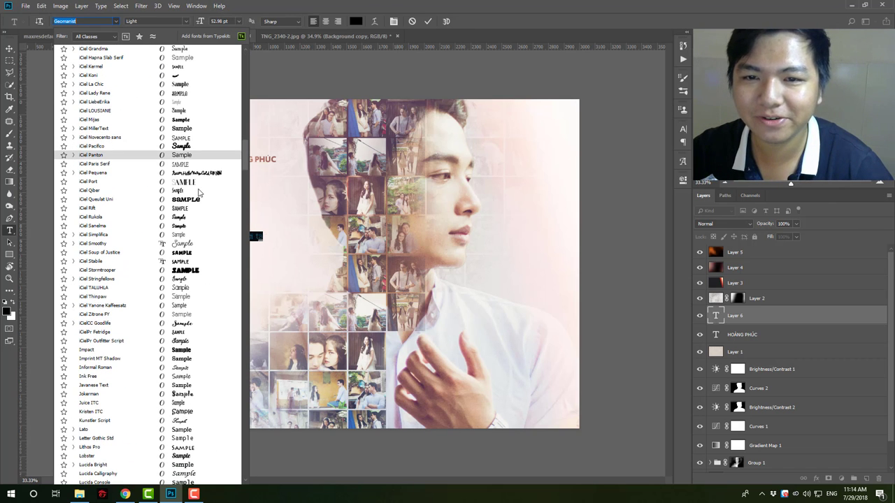
key(Escape)
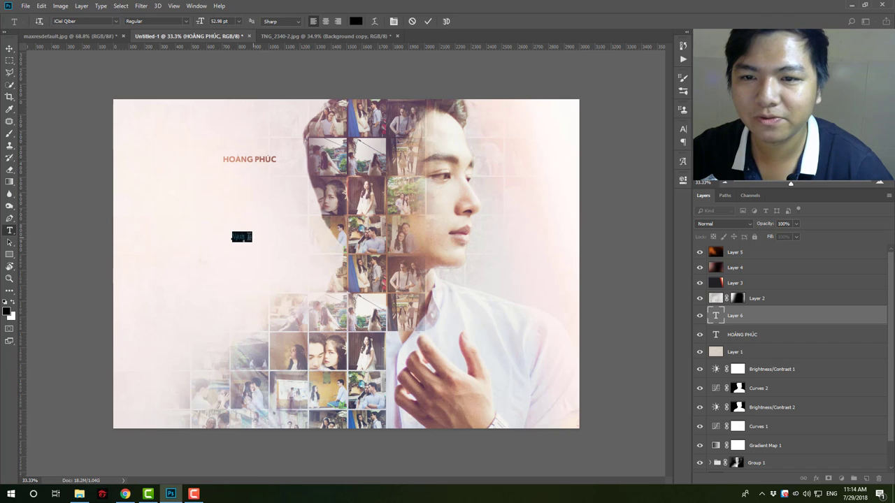
Enlarge 'Người ta' slightly and position it under the name.
click(9, 48)
key(ctrl+t)
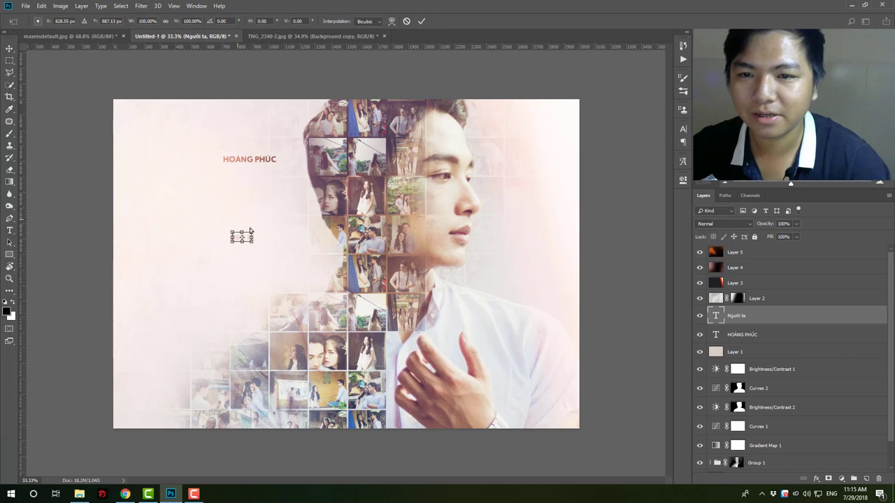
mouse_move(280, 221)
mouse_down()
mouse_move(348, 209)
mouse_move(265, 216)
mouse_up()
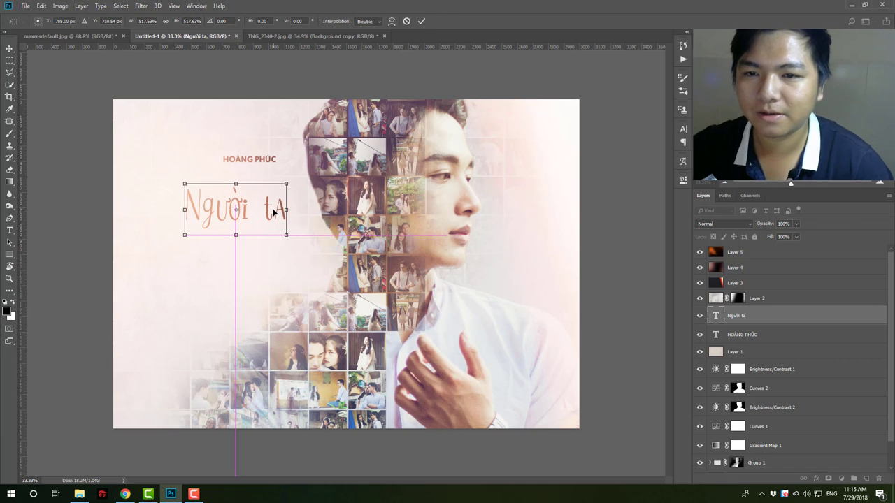
key(Return)
Add a 'Thương' text layer below 'Người ta', checking the reference poster.
key(t)
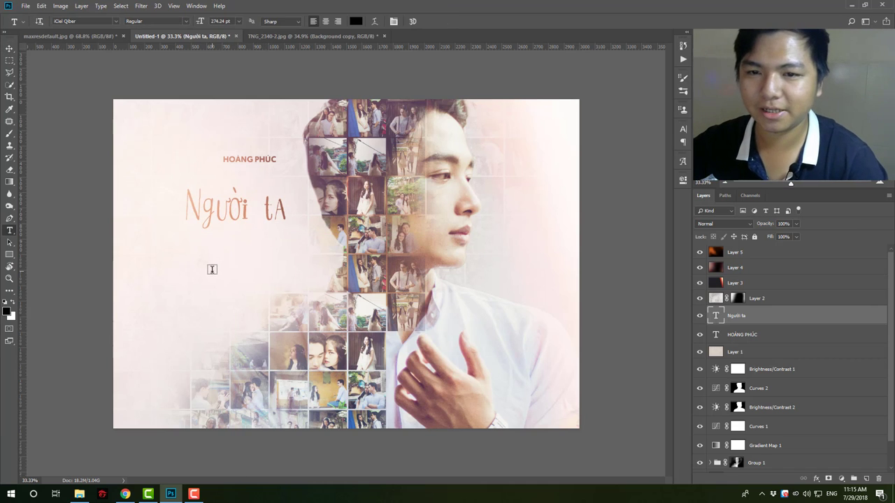
click(117, 37)
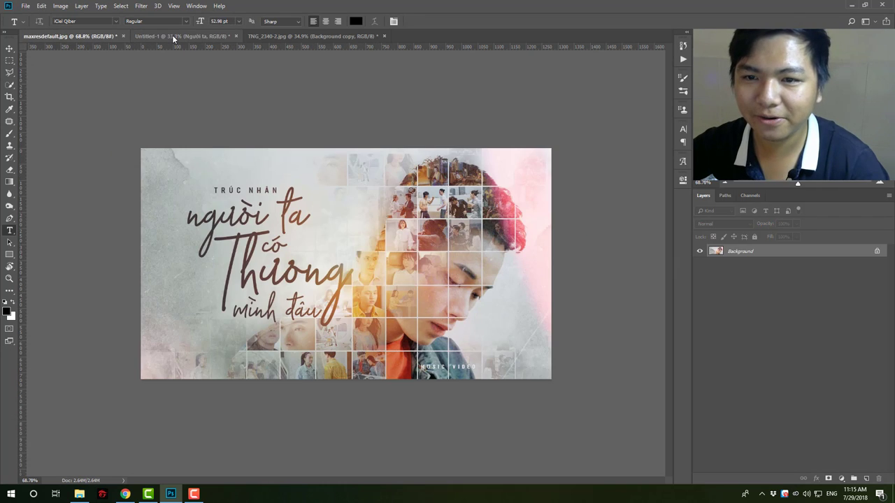
click(173, 39)
click(214, 280)
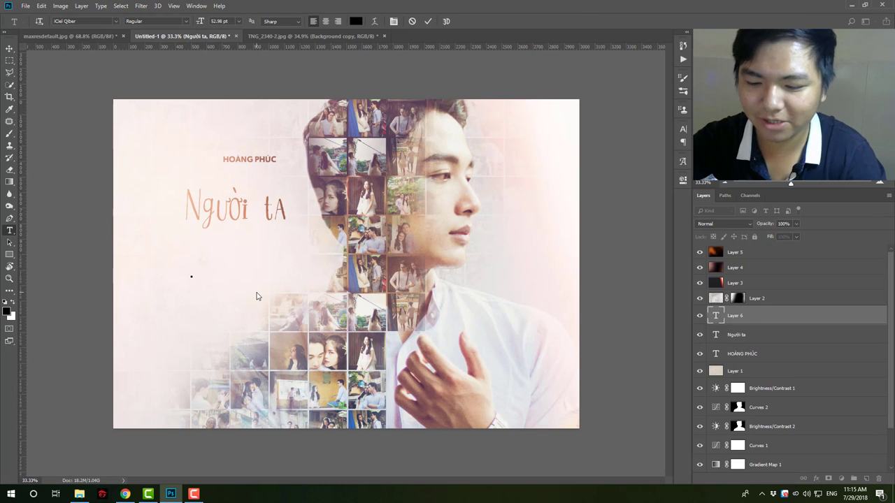
click(9, 49)
Enlarge 'Thương' and move it right, directly under 'Người ta'.
key(ctrl+t)
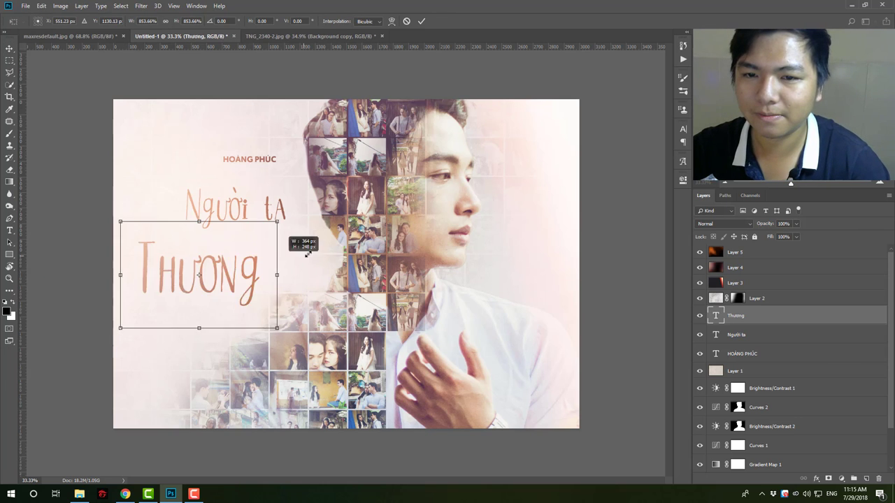
drag(212, 269, 280, 217)
drag(244, 261, 298, 262)
key(Return)
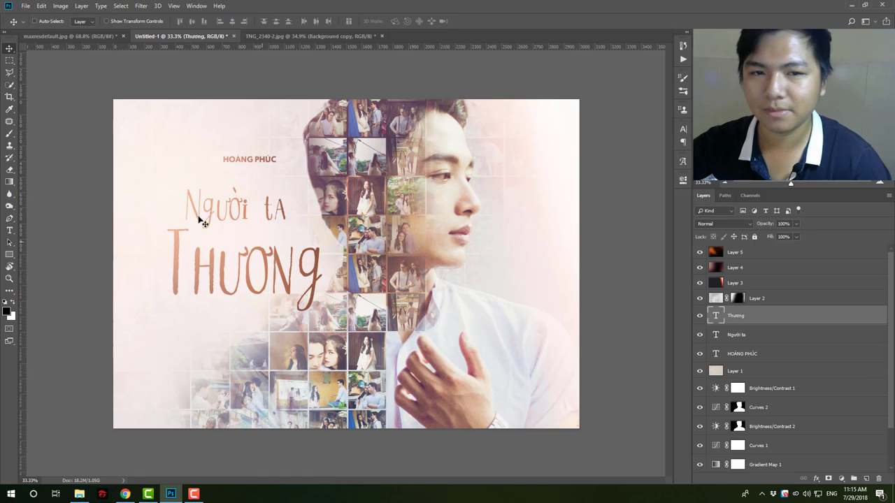
click(10, 232)
click(201, 347)
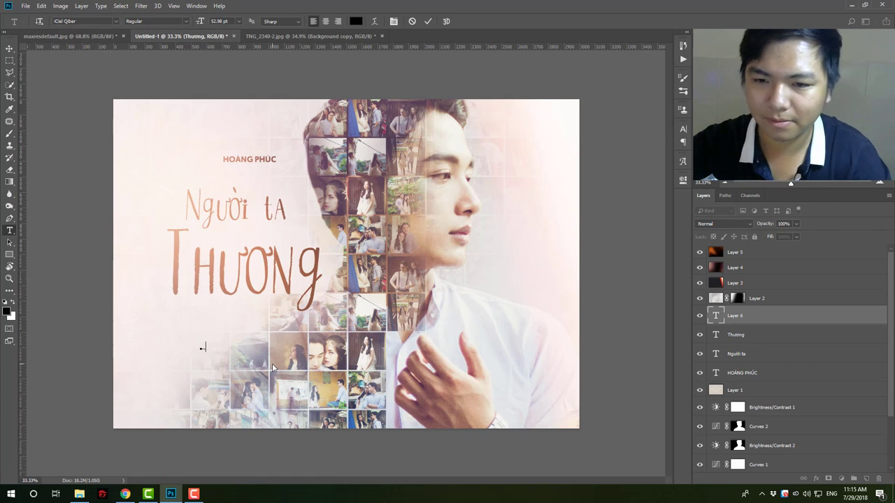
Add the word 'có' and move it up between 'Người ta' and 'Thương'.
text(có)
click(10, 48)
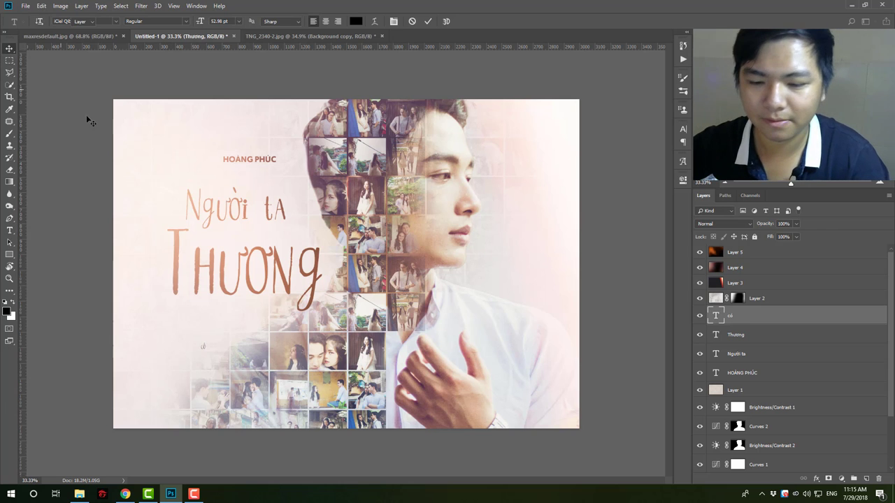
key(ctrl+t)
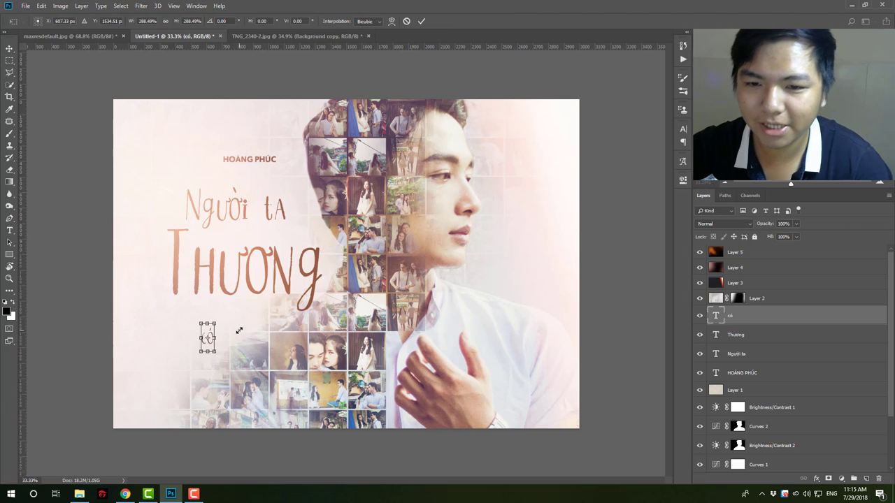
key(Return)
mouse_move(240, 321)
mouse_down()
mouse_move(268, 250)
mouse_move(268, 213)
mouse_move(216, 217)
mouse_up()
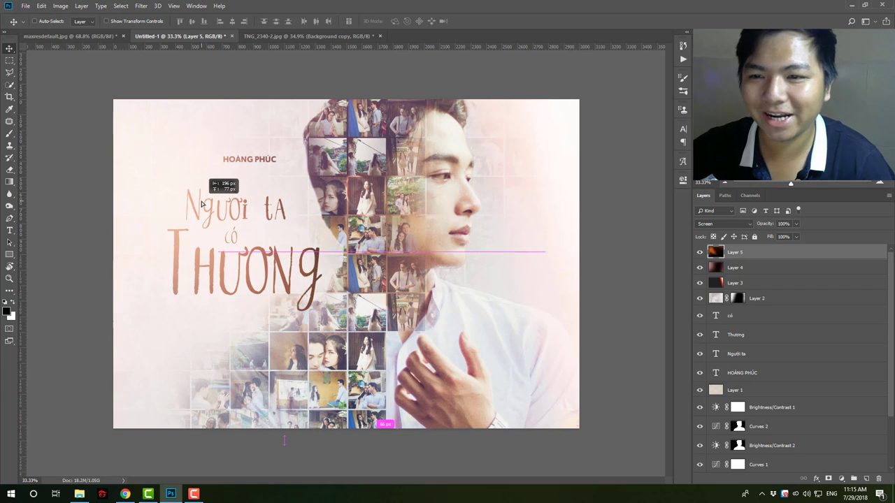
Shift the 'Thương' text right beneath 'có'.
click(769, 251)
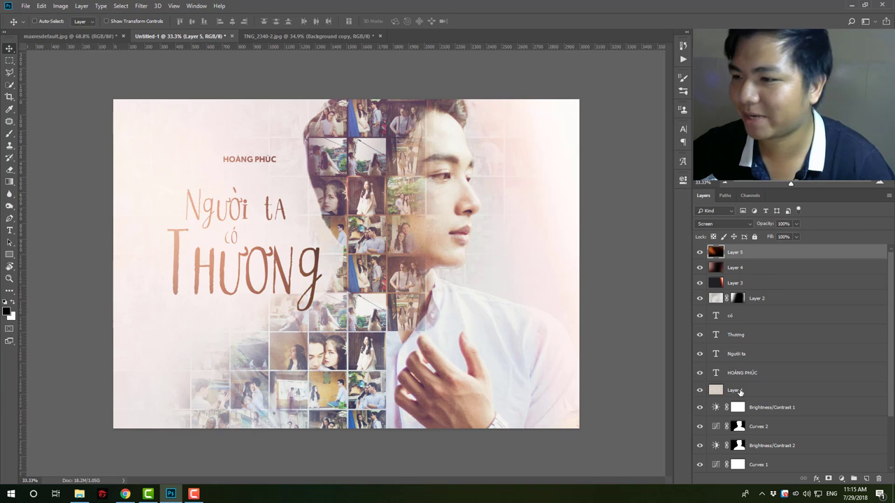
click(785, 372)
click(769, 336)
drag(279, 265, 307, 268)
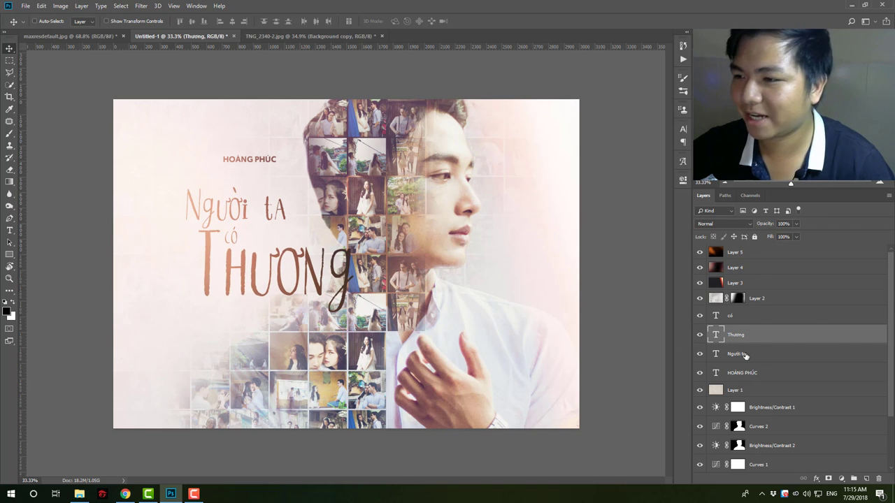
Enlarge 'có' and center it between 'Người ta' and 'Thương'.
click(734, 315)
key(ctrl+t)
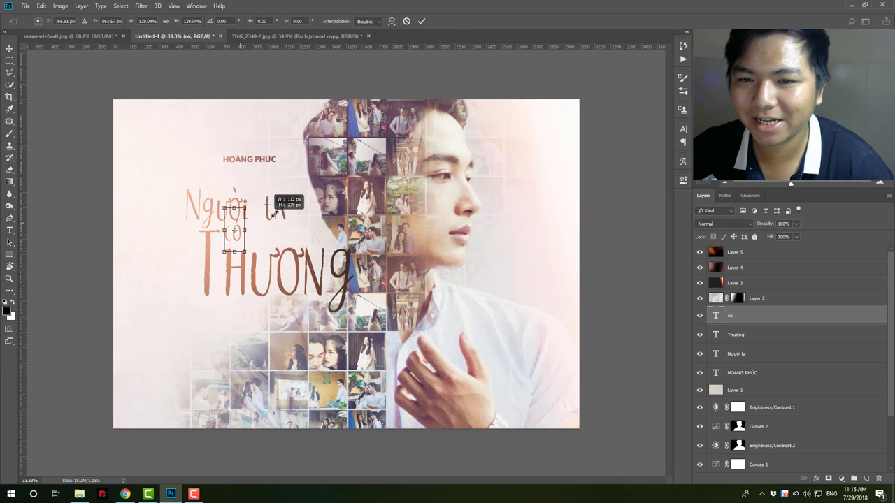
drag(242, 223, 248, 202)
drag(263, 225, 258, 228)
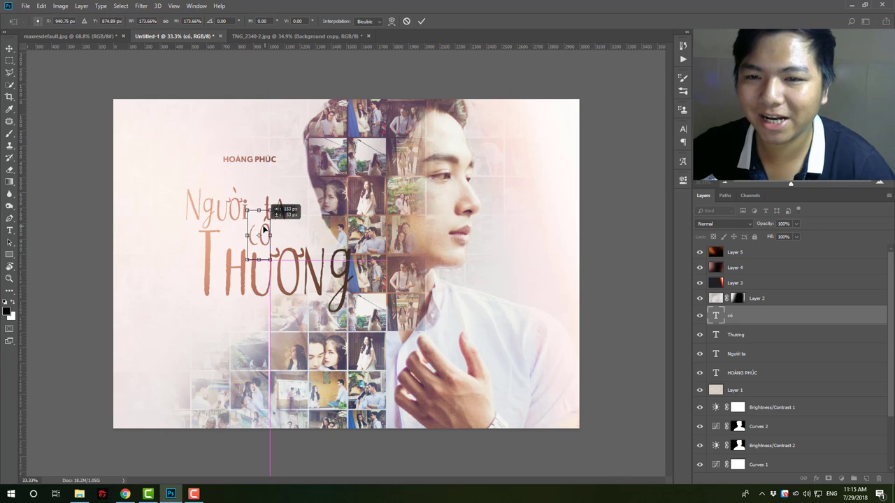
key(Return)
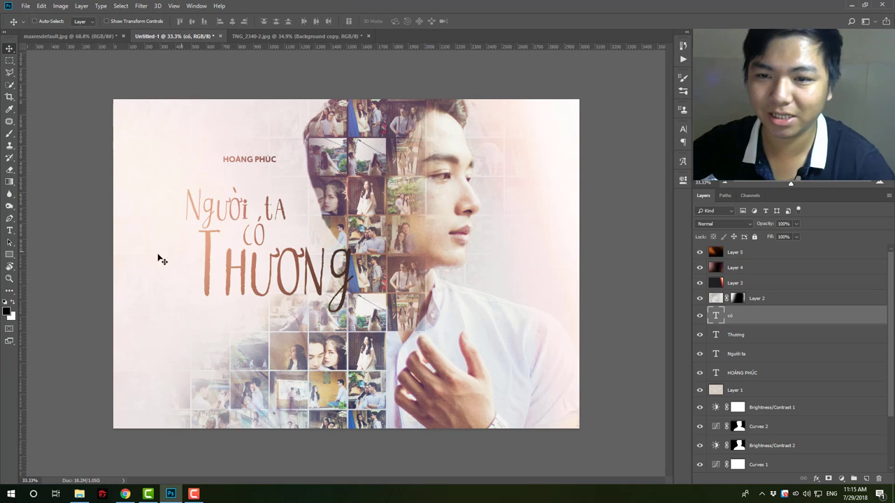
Add a 'Mình Đâu' text layer below the title.
key(t)
click(164, 360)
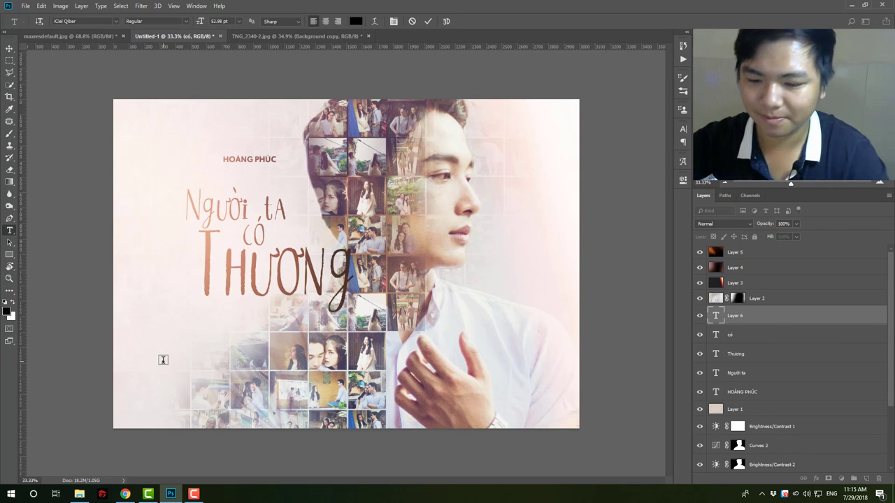
text(u)
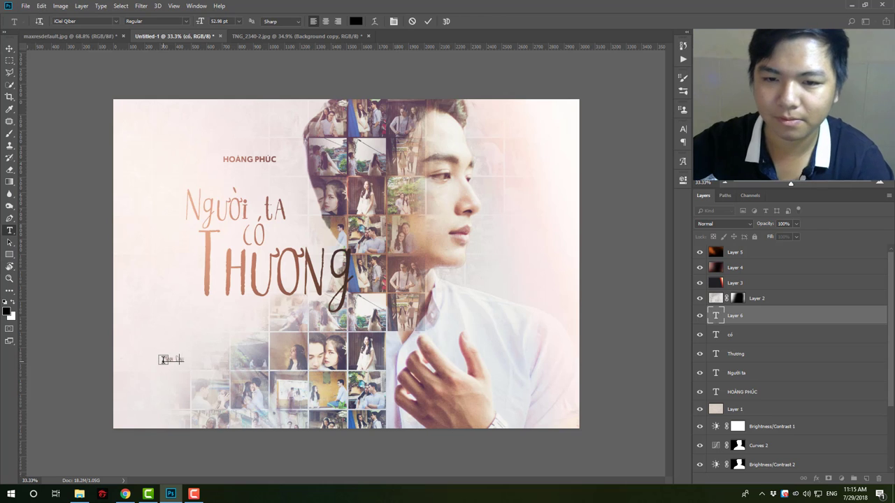
key(ctrl+Return)
key(v)
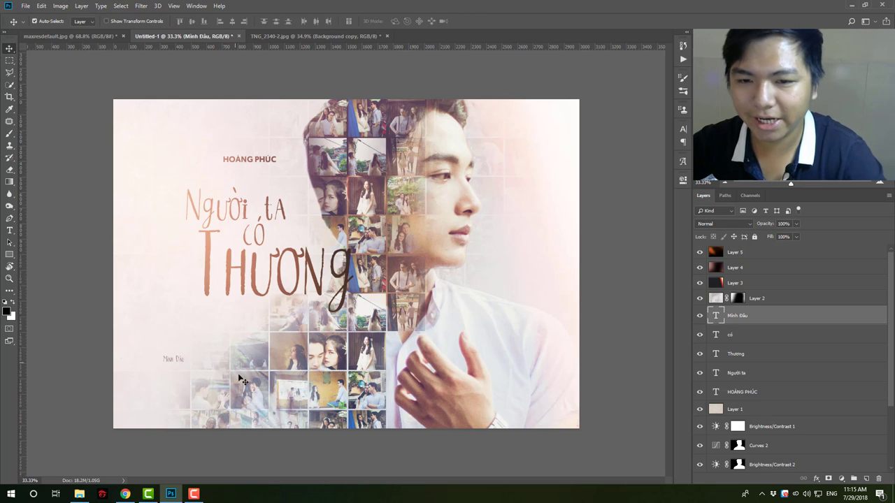
Enlarge 'Mình Đâu' under 'Thương' and shift the whole title block left.
key(ctrl+t)
mouse_move(186, 351)
mouse_down()
mouse_move(277, 323)
mouse_move(283, 312)
mouse_up()
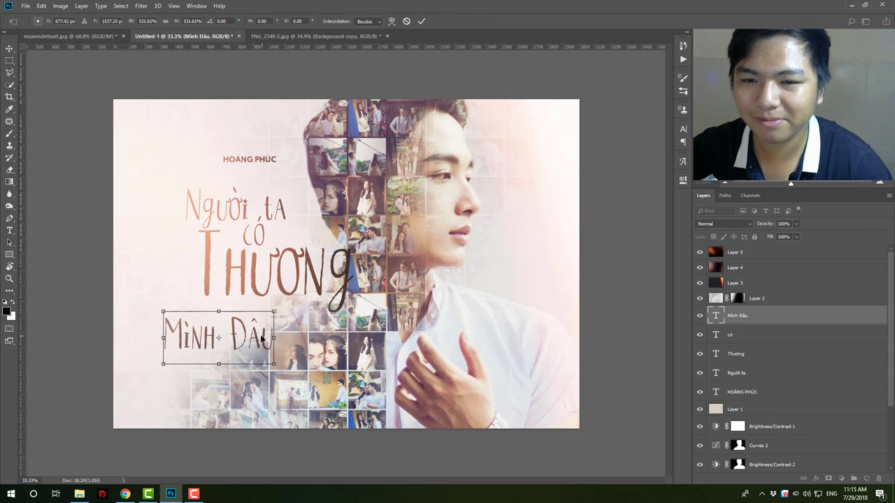
mouse_move(254, 339)
mouse_down()
mouse_move(264, 319)
mouse_move(316, 327)
mouse_up()
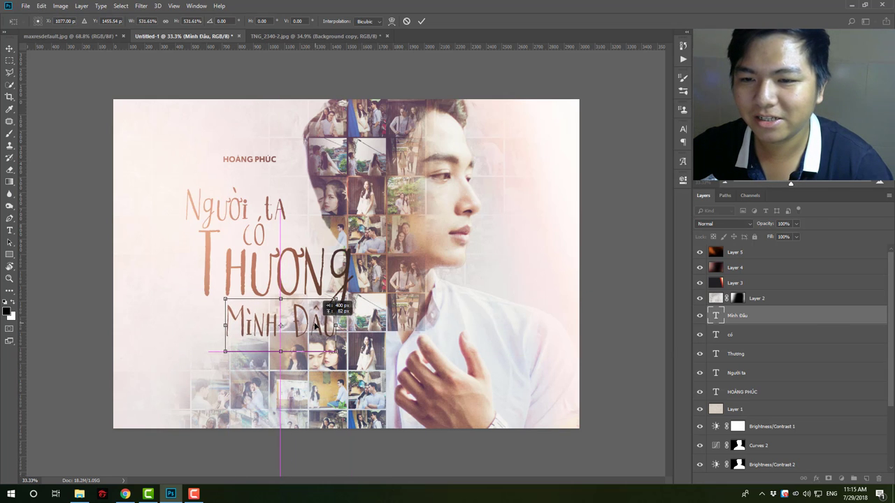
key(Return)
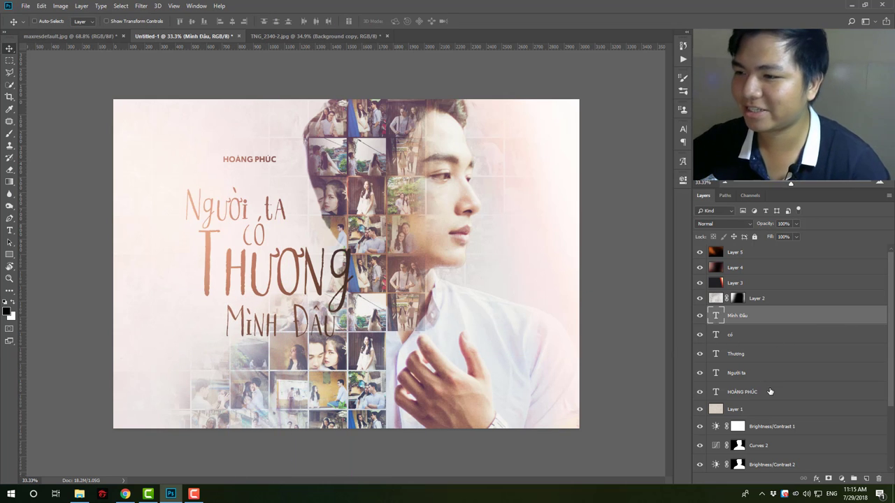
shift+click(770, 392)
drag(294, 233, 255, 227)
Shift the HOÀNG PHÚC name down and left so it sits just above 'Người ta'.
key(z)
alt+click(358, 221)
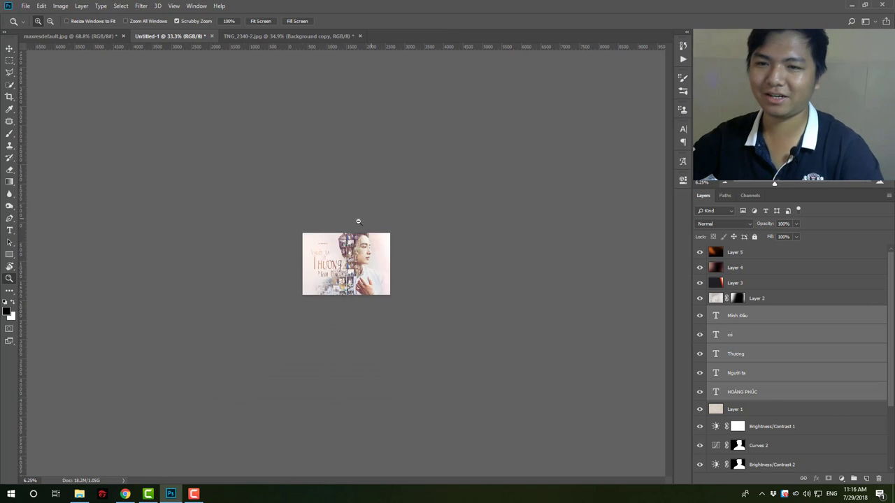
drag(358, 221, 335, 232)
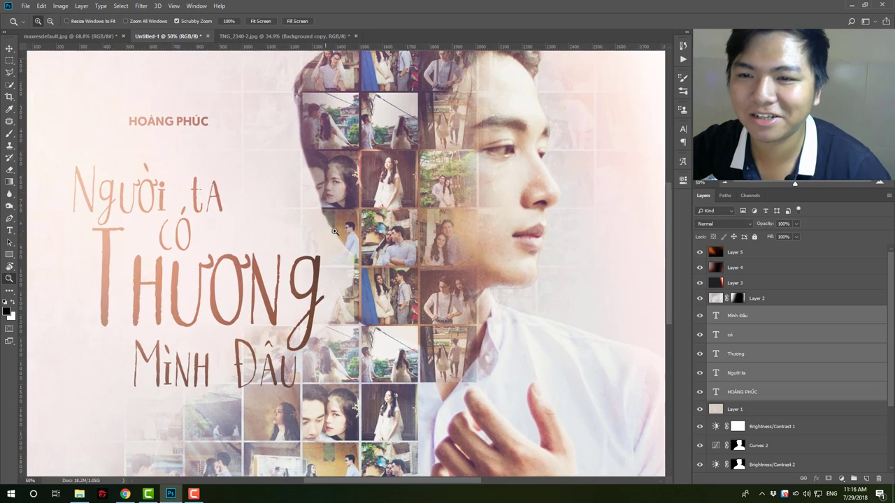
alt+click(334, 232)
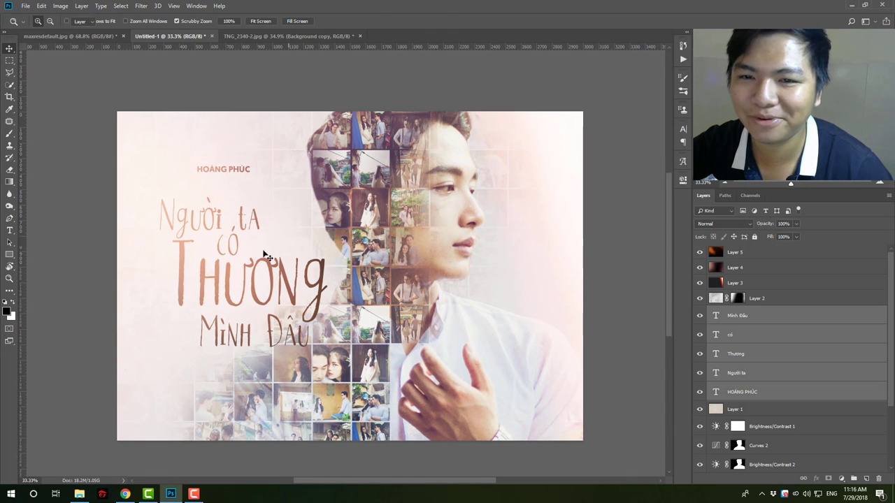
ctrl+click(206, 207)
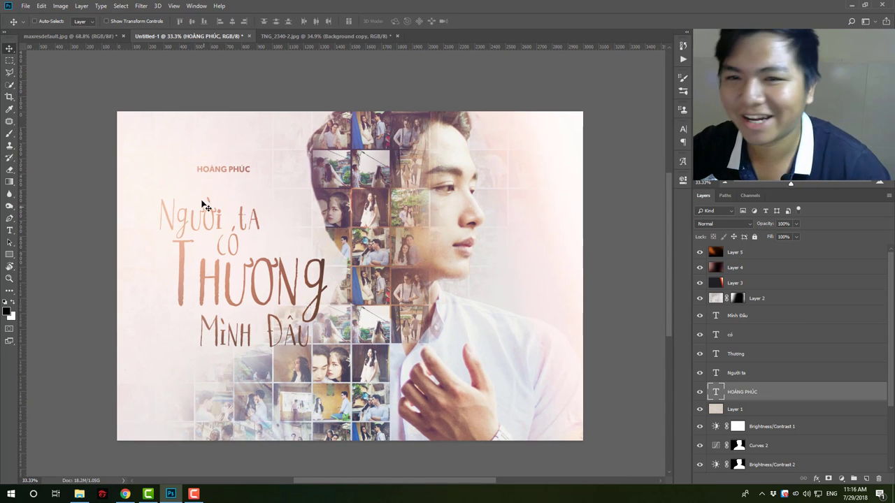
drag(235, 177, 219, 191)
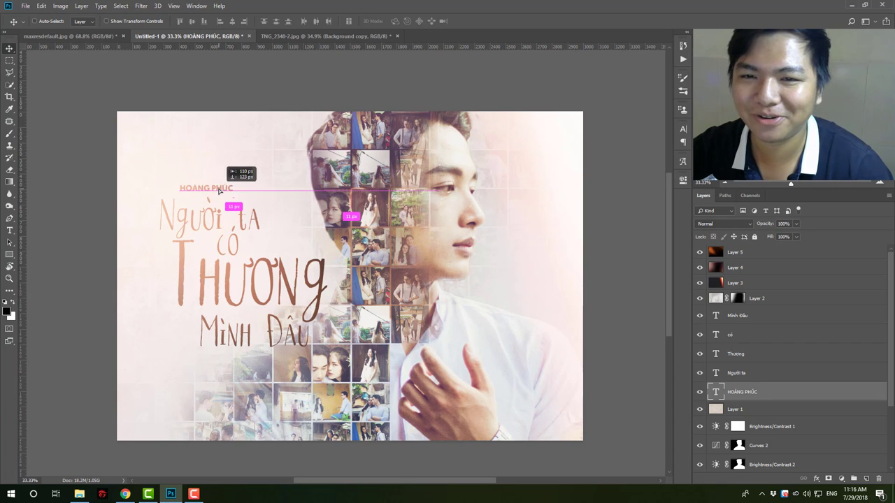
mouse_move(219, 190)
mouse_down()
mouse_move(193, 186)
mouse_move(212, 192)
mouse_up()
Compare the new name position against the maxresdefault.jpg reference poster.
key(z)
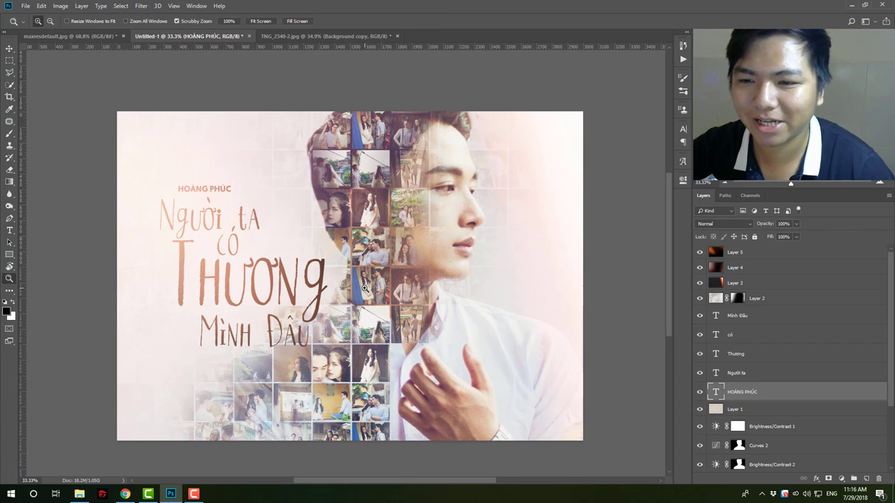
drag(364, 287, 343, 287)
click(70, 36)
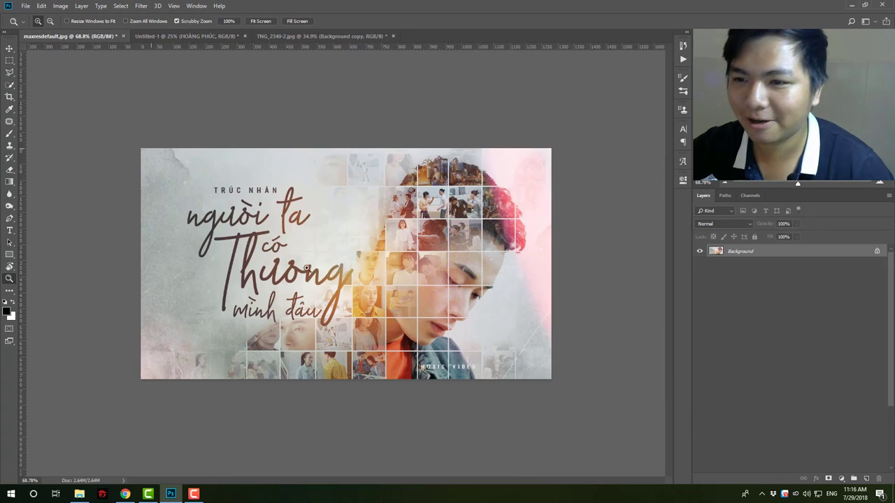
click(341, 293)
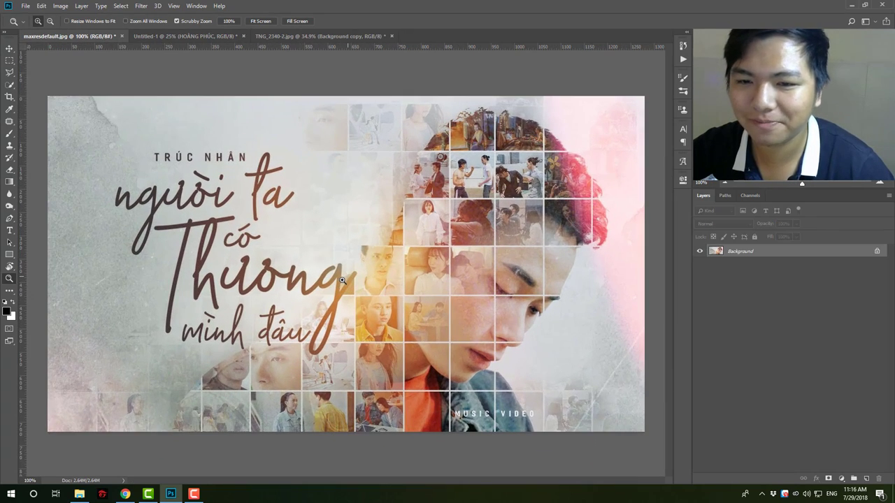
click(202, 35)
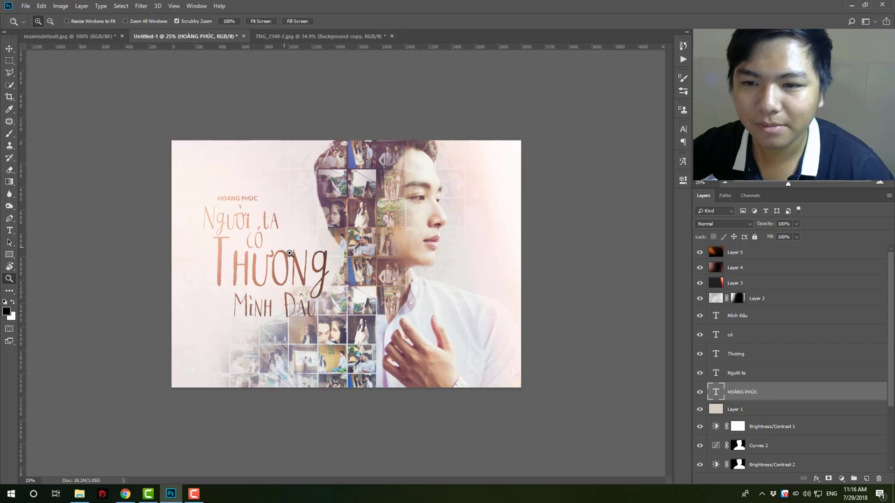
click(316, 286)
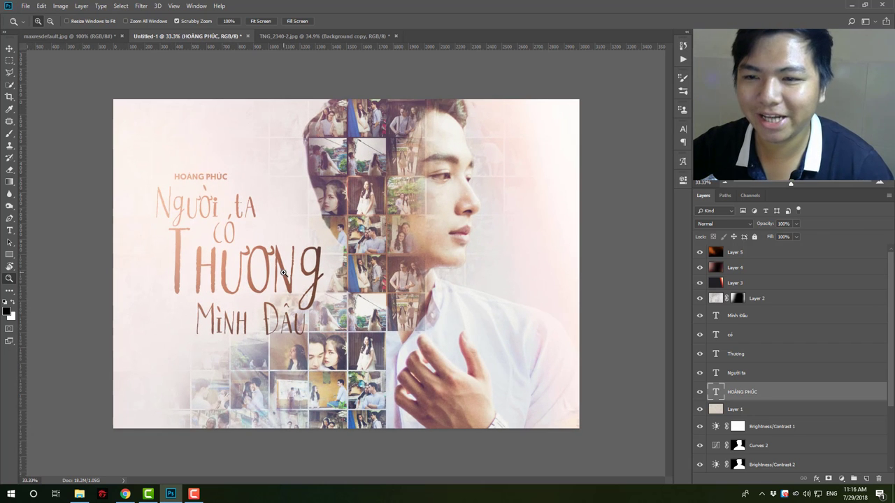
drag(284, 273, 339, 264)
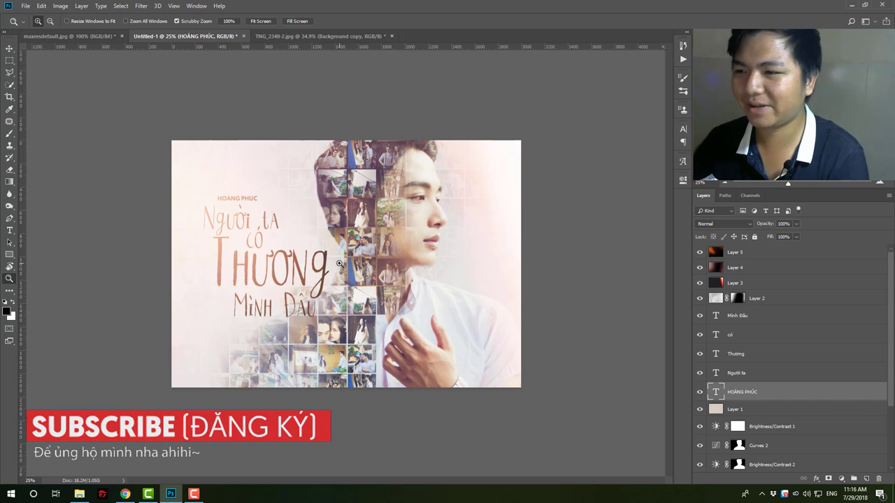
scroll(777, 372, down, 3)
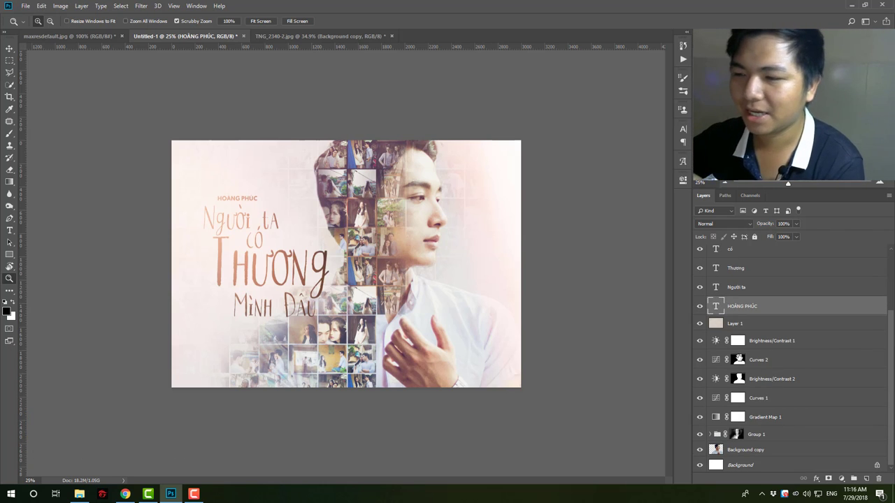